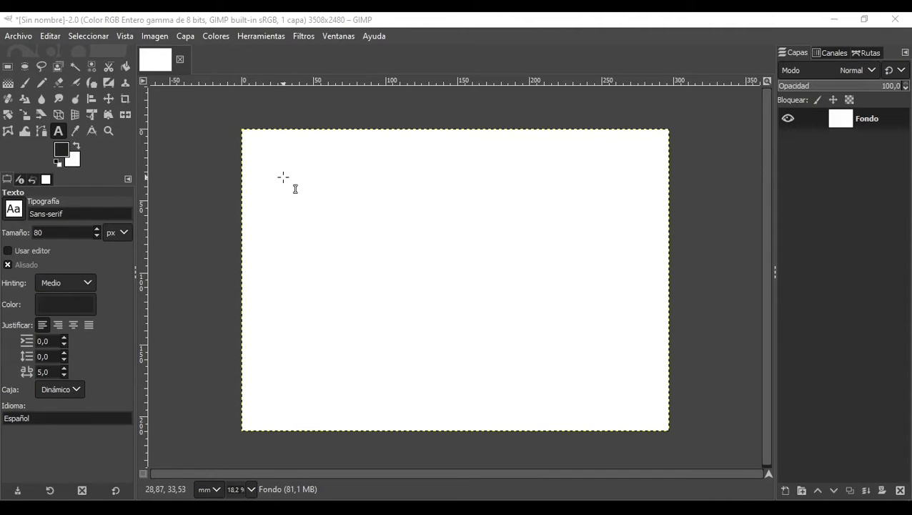
Step: Write the sample text "fsdfdsfsd" on the upper-left part of the page and erase it again
click(307, 188)
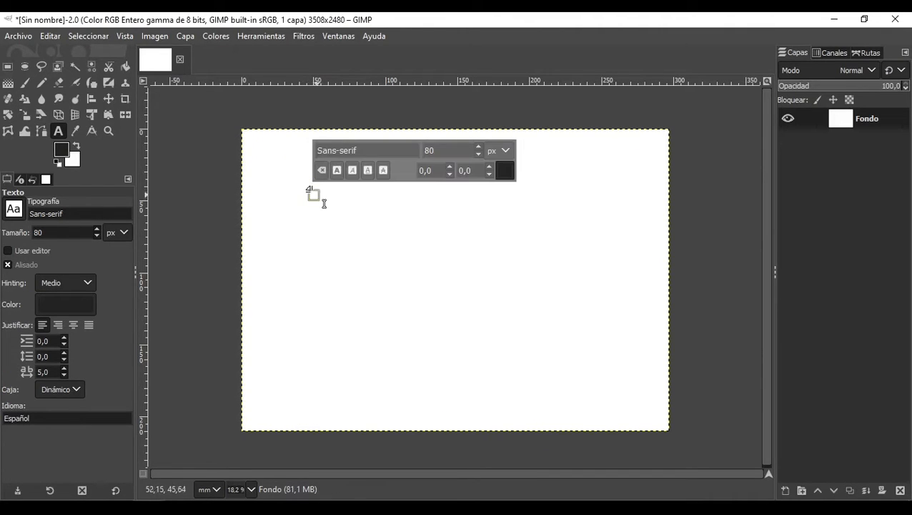
text(fsdfdsfsd)
key(BackSpace)
key(BackSpace)
key(BackSpace)
key(BackSpace)
key(BackSpace)
key(BackSpace)
key(BackSpace)
key(BackSpace)
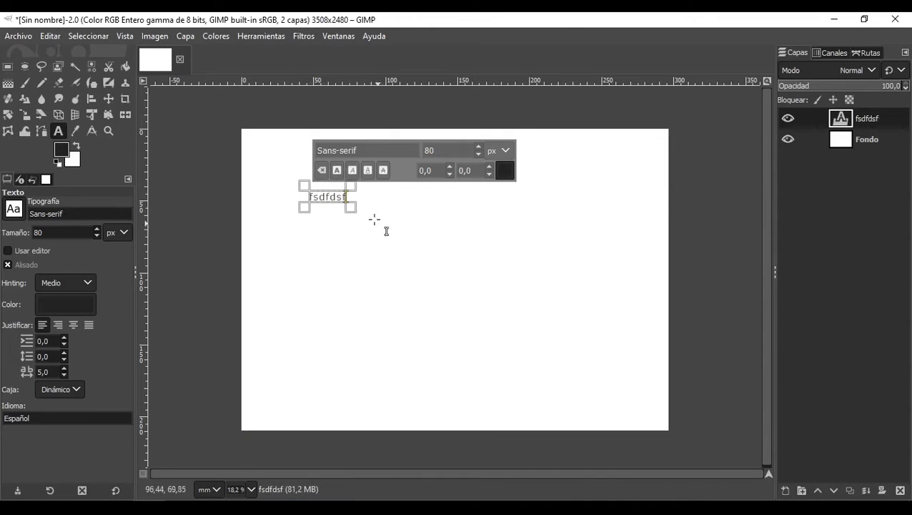
key(BackSpace)
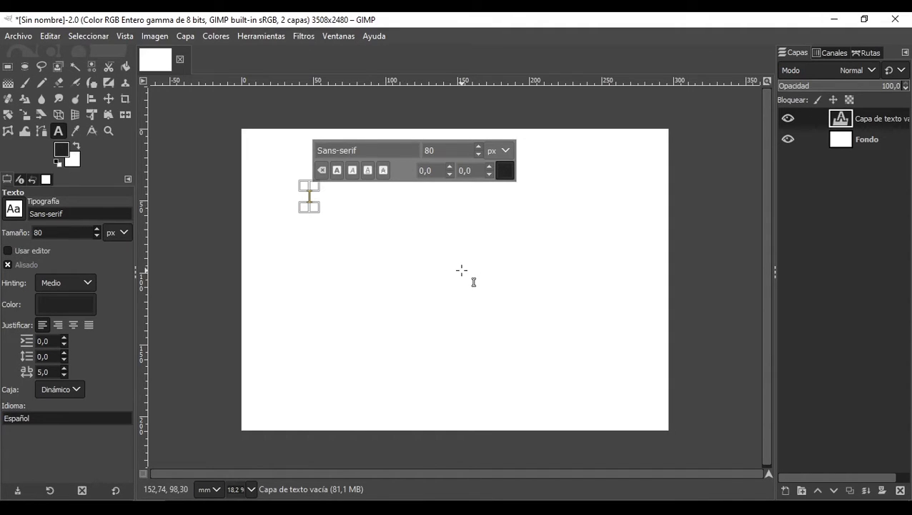
Step: Start text at other spots on the page, write "dasd" in the upper-middle area and erase it
click(415, 276)
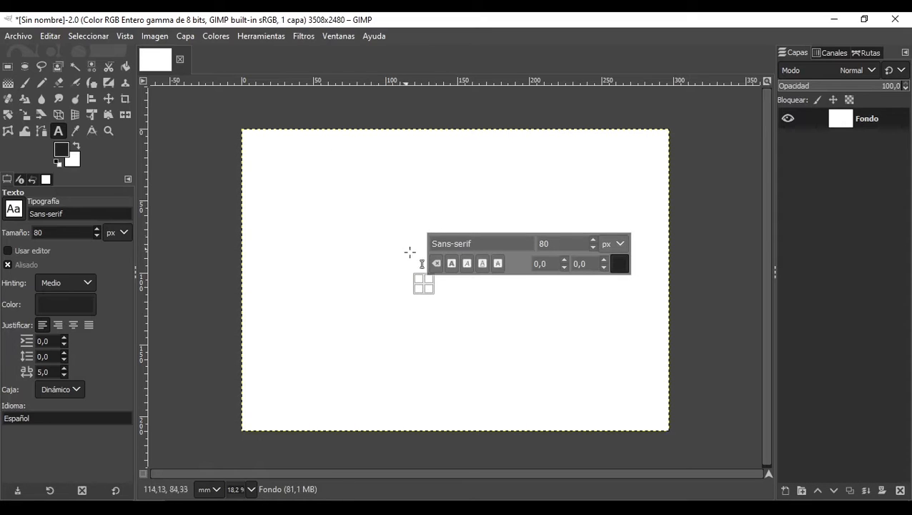
click(334, 154)
click(457, 203)
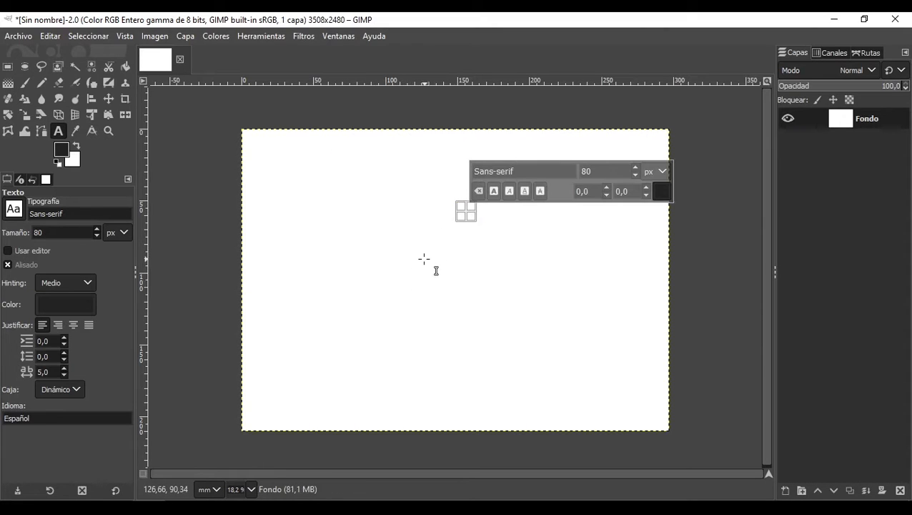
text(dasd)
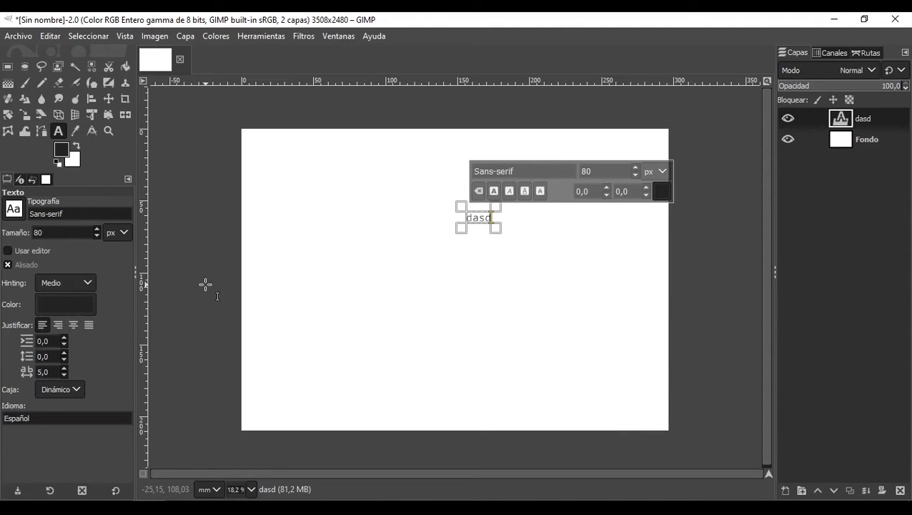
key(BackSpace)
key(BackSpace)
key(BackSpace)
key(BackSpace)
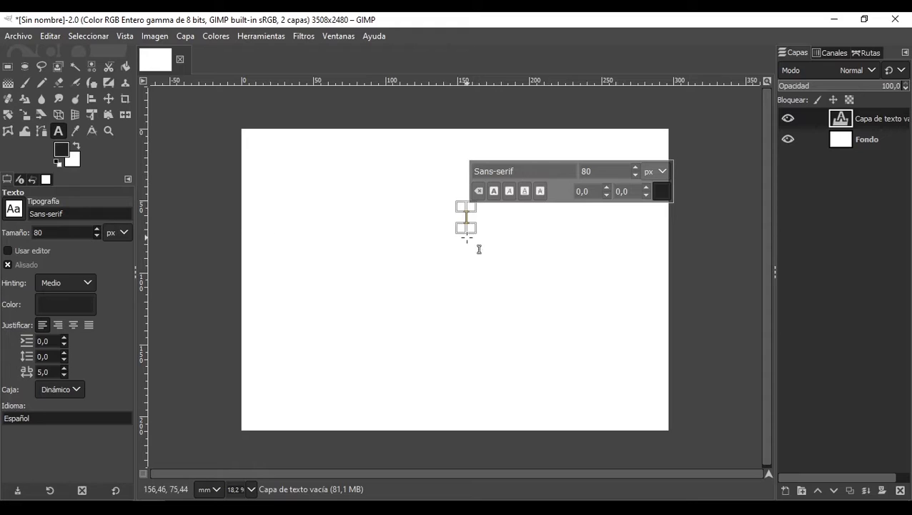
Step: Start a text box on the upper-left part of the page and set its font to DIN Pro Bold
click(314, 184)
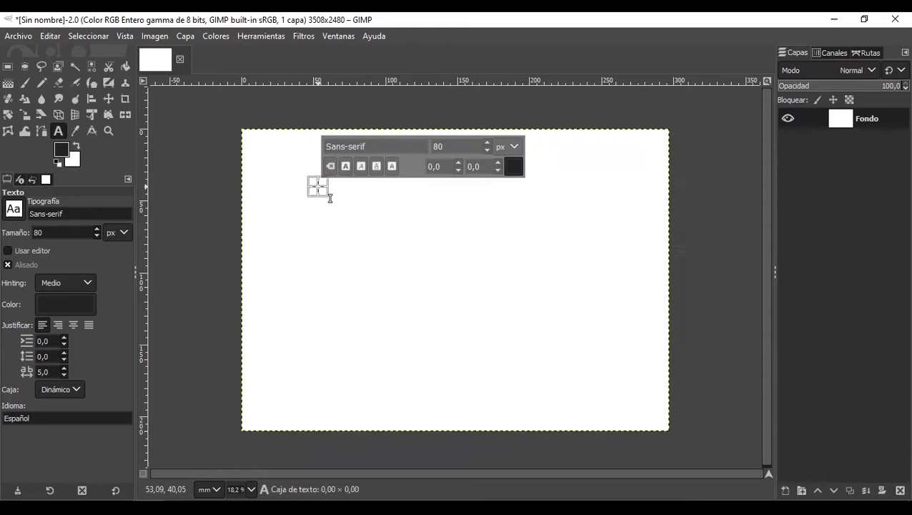
click(14, 208)
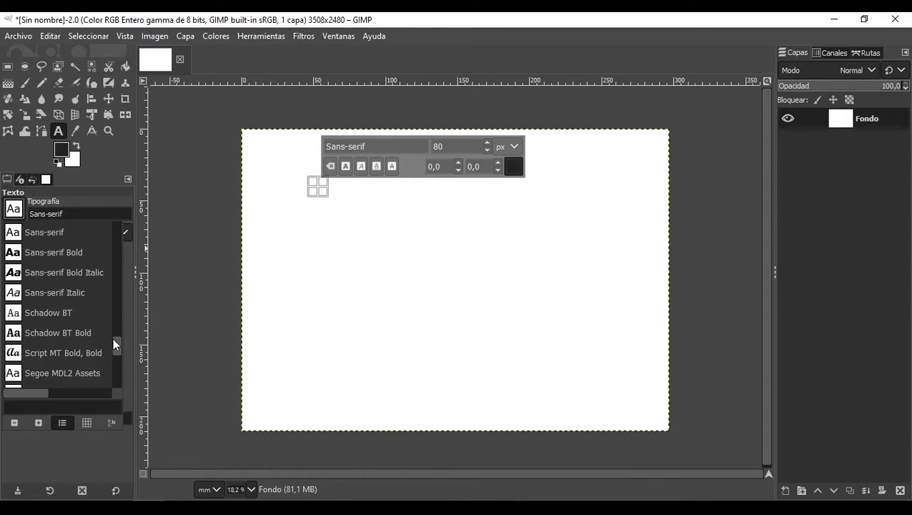
drag(113, 339, 114, 226)
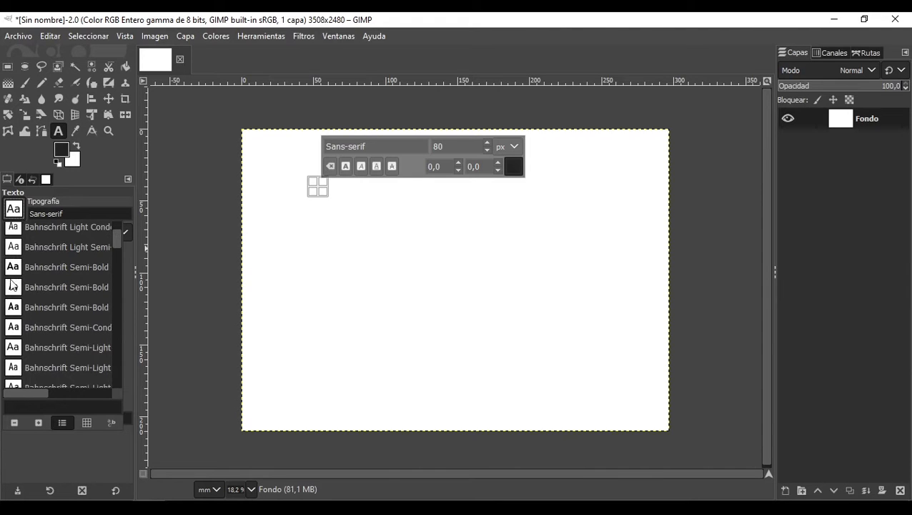
drag(118, 228, 118, 274)
click(71, 236)
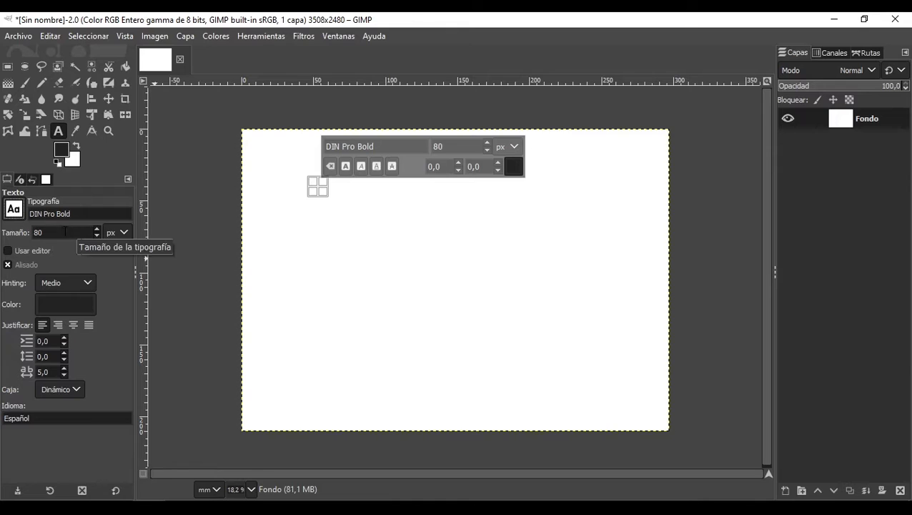
Step: Change the font size unit to centimeters and set the size to 10 cm
click(48, 233)
click(125, 230)
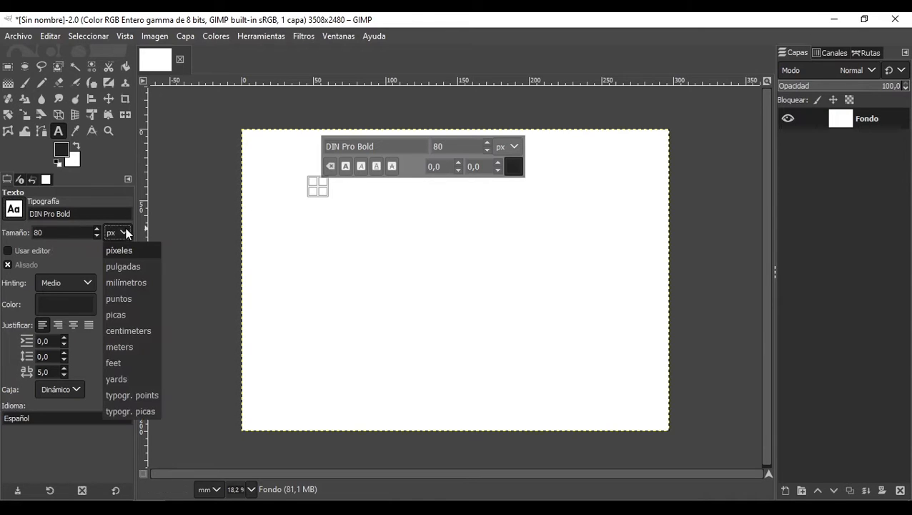
click(126, 331)
drag(66, 232, 4, 233)
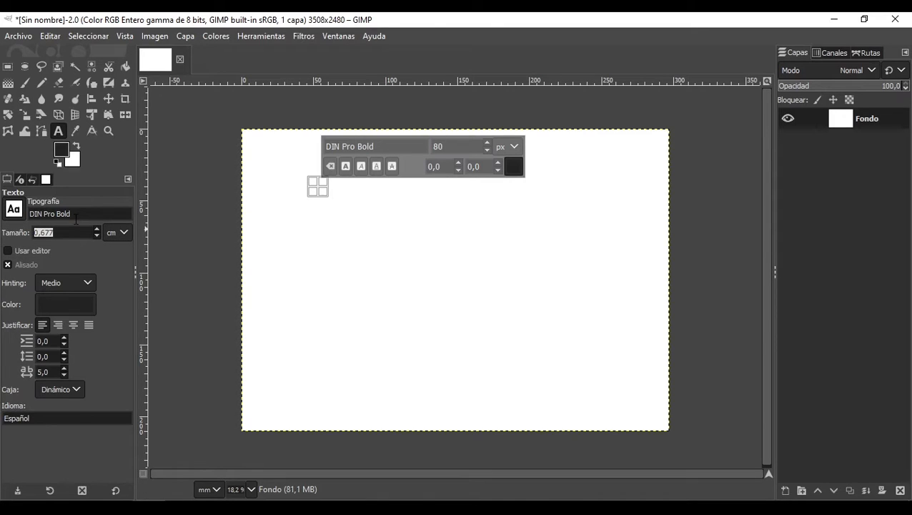
text(10)
key(Return)
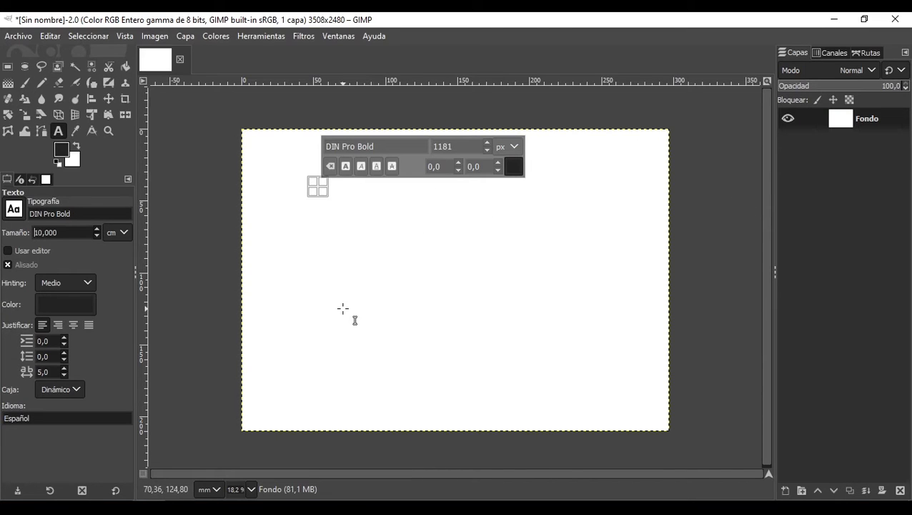
Step: Write "1" in a text box on the lower-left part of the page and open it in the separate text editor
click(312, 276)
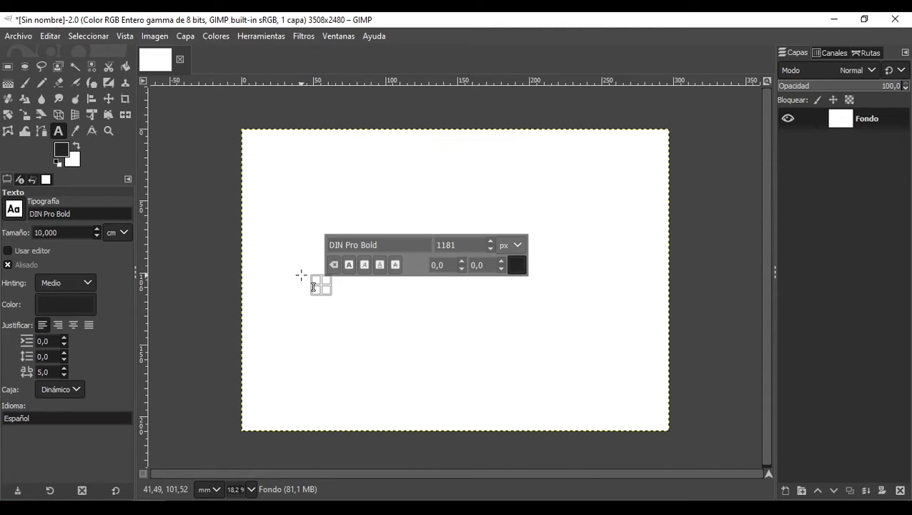
text(1)
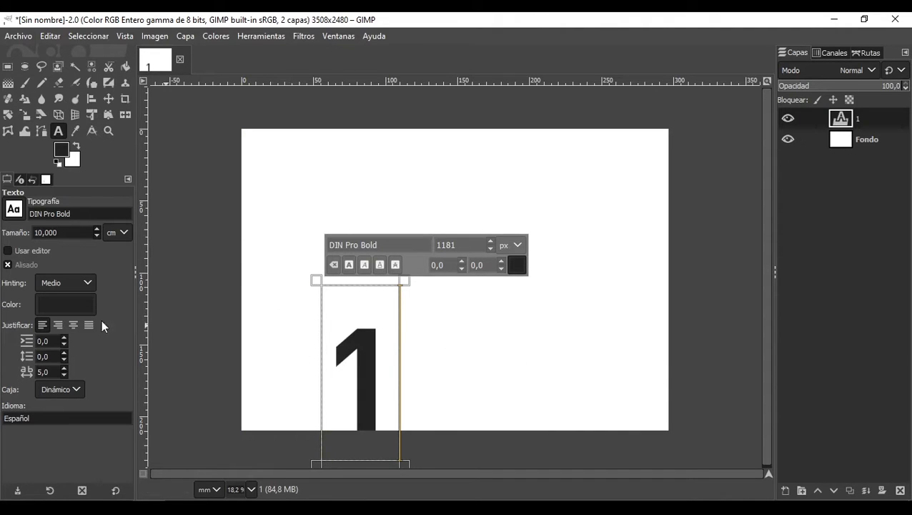
click(52, 251)
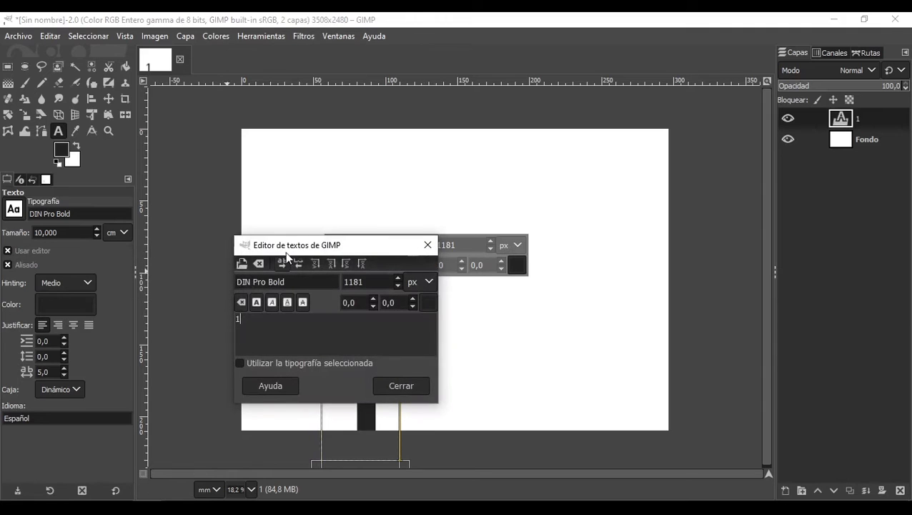
drag(285, 252, 475, 223)
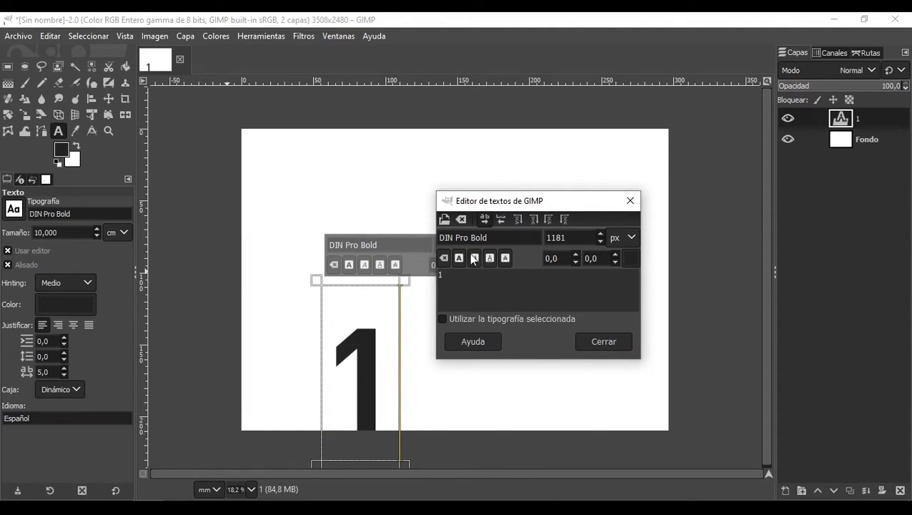
Step: Try the right-to-left direction on the "1", return to left-to-right, and extend the text to "1sdasdasad"
click(502, 219)
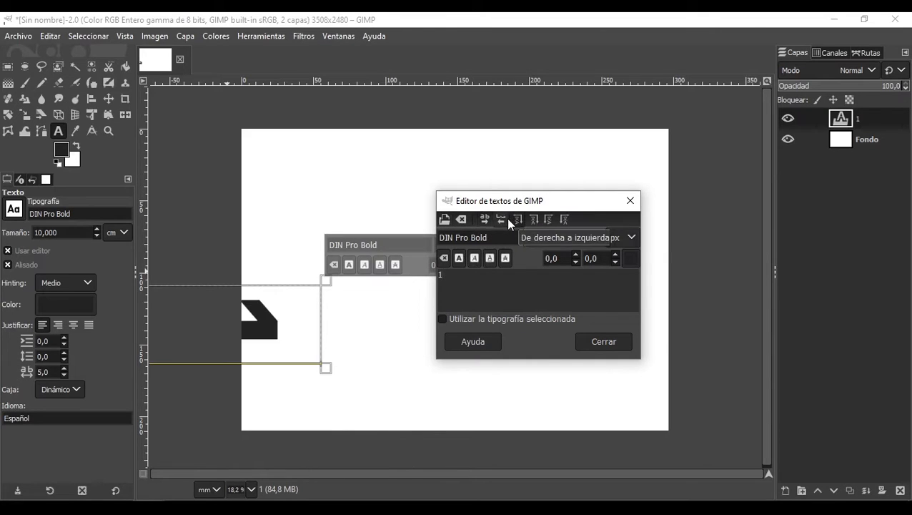
click(491, 219)
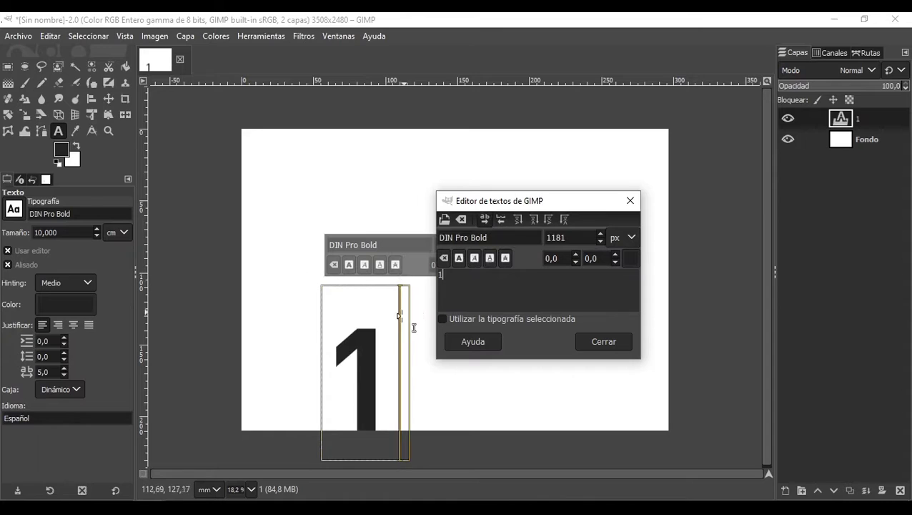
text(sdasdasad)
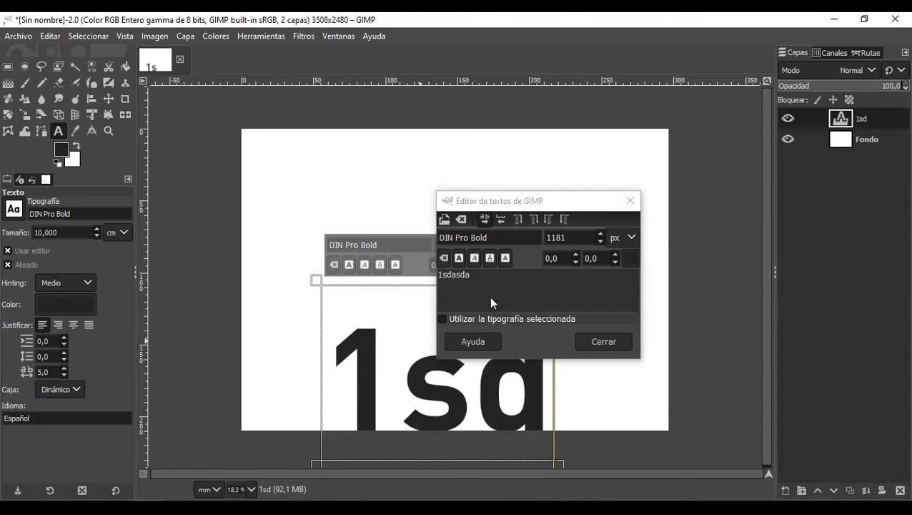
Step: Try the right-to-left and vertical directions on the extended text, restore left-to-right, and close the text editor
click(498, 221)
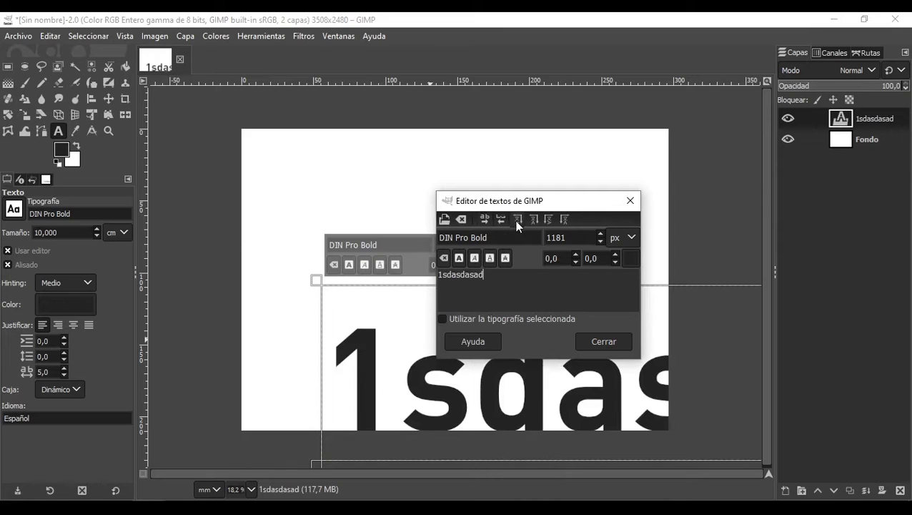
click(517, 220)
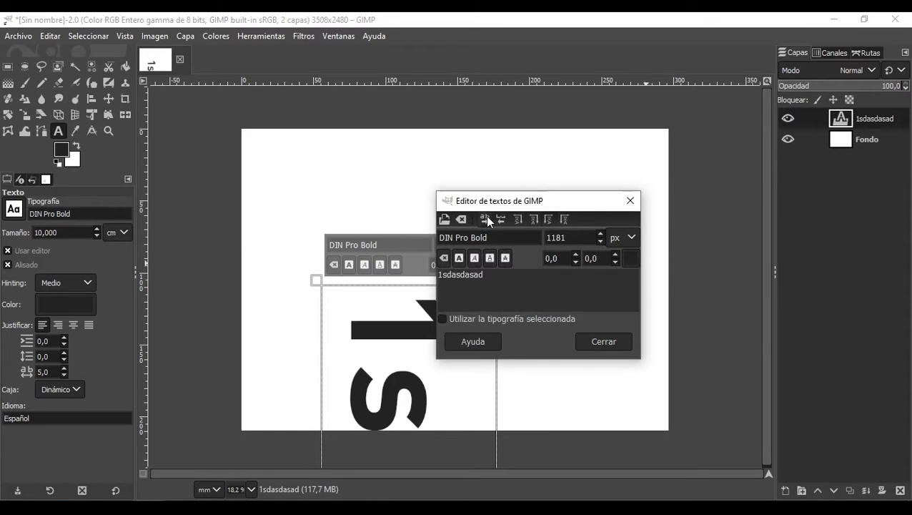
click(486, 218)
drag(565, 206, 540, 142)
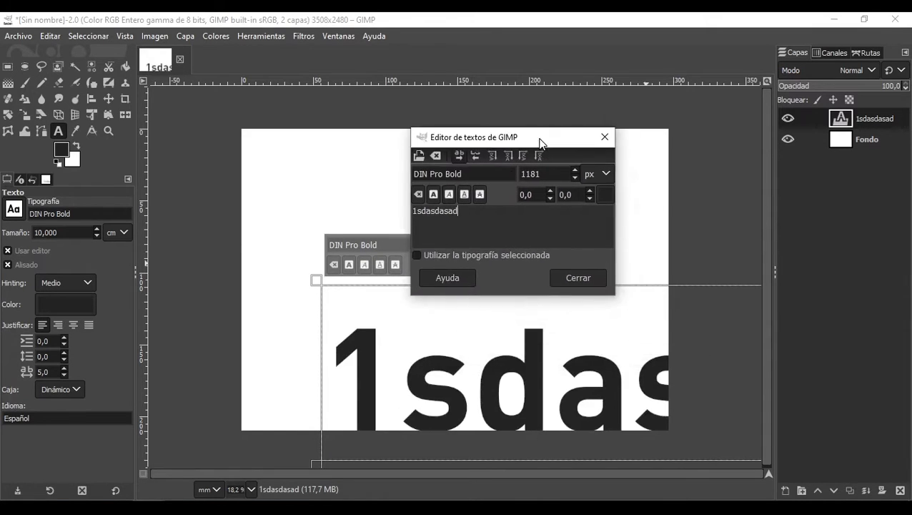
click(584, 284)
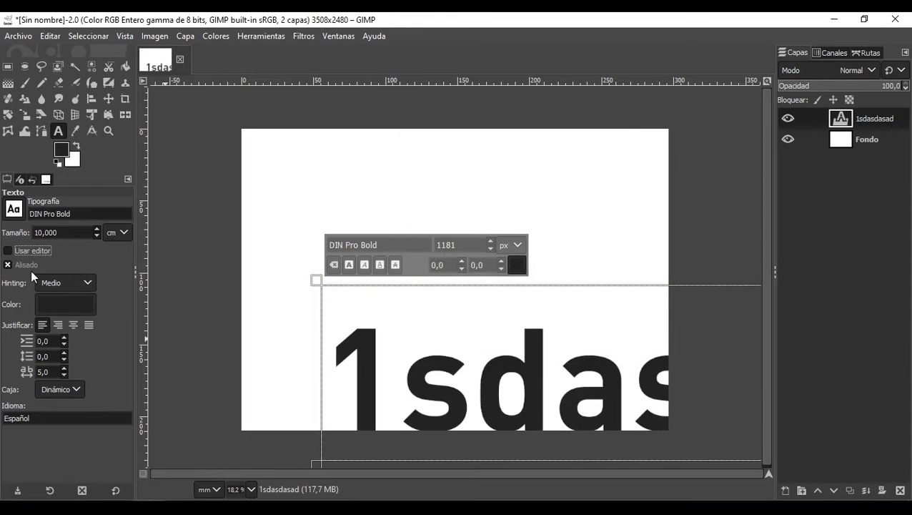
Step: Compare the diagonal edge of the "1" with antialiasing off and on, leaving antialiasing enabled
scroll(348, 364, up, 3)
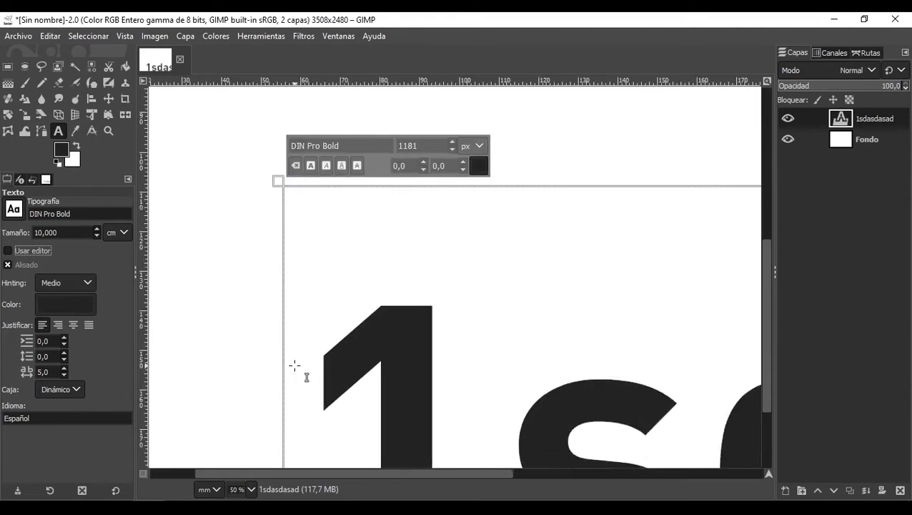
scroll(295, 365, up, 4)
scroll(348, 316, up, 2)
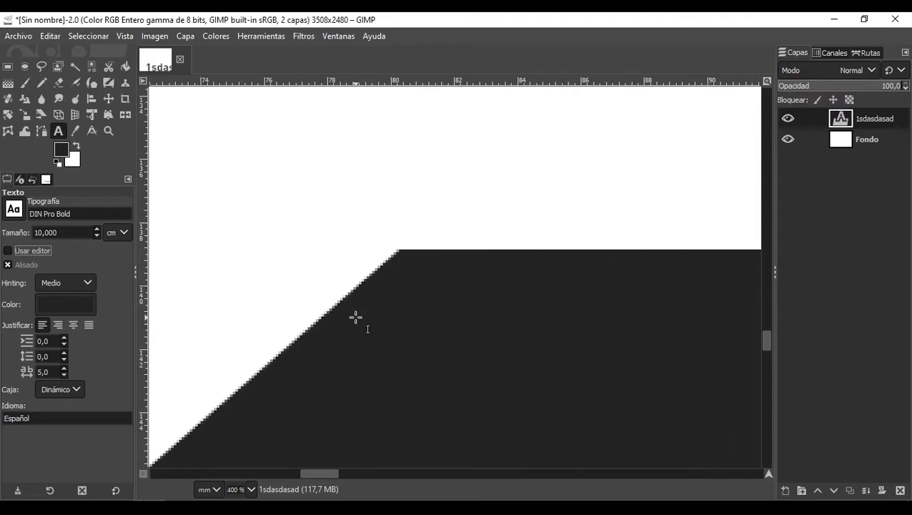
click(40, 264)
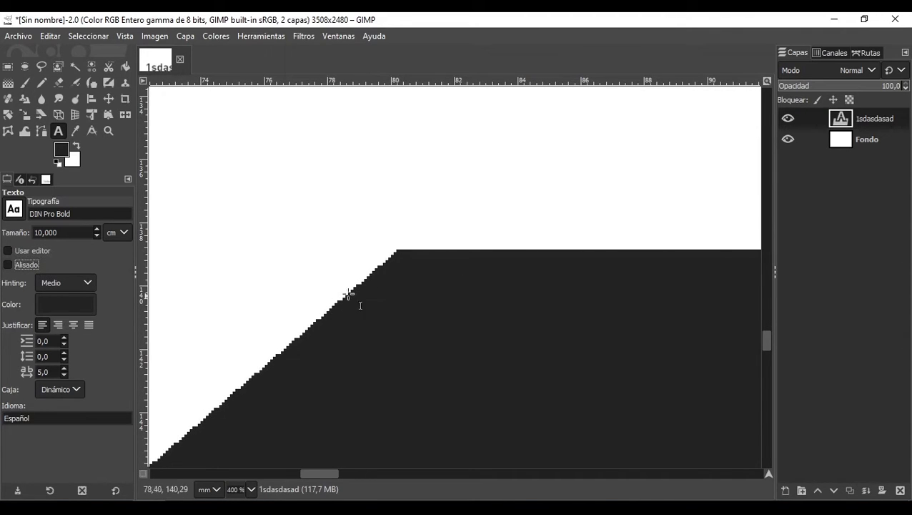
click(45, 263)
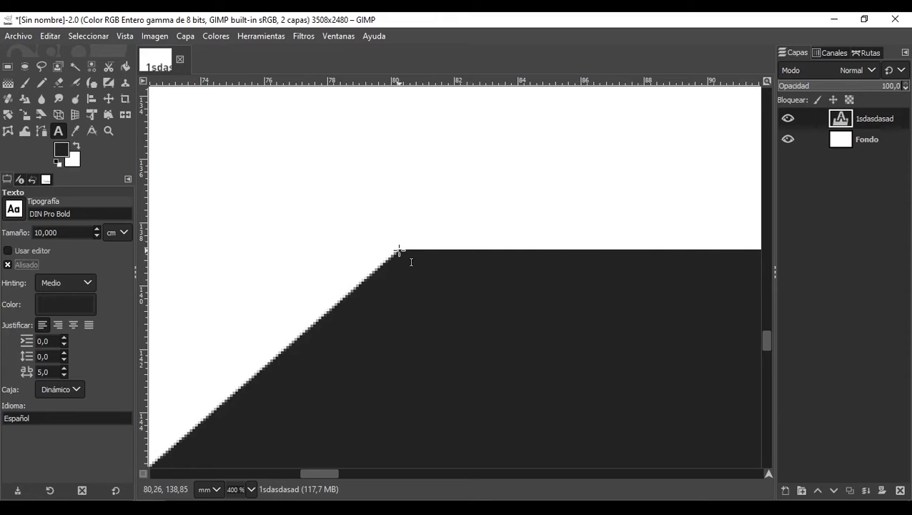
click(47, 264)
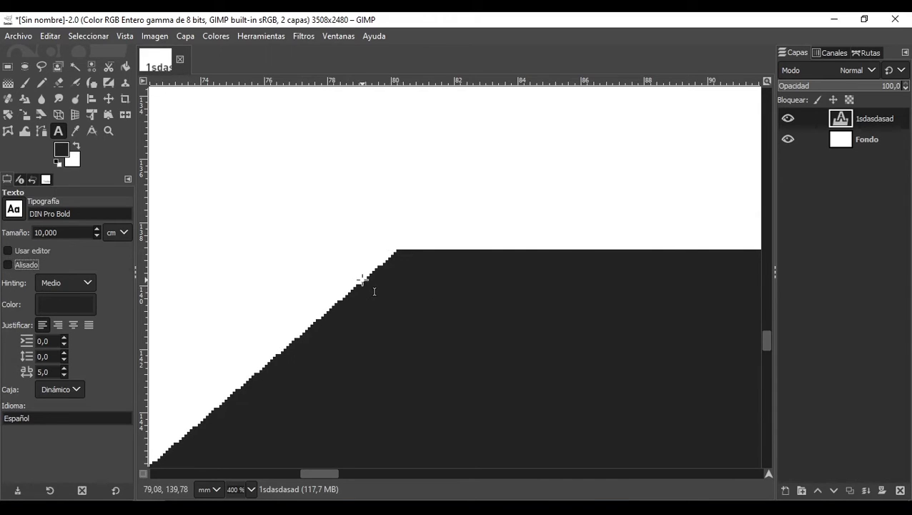
click(74, 263)
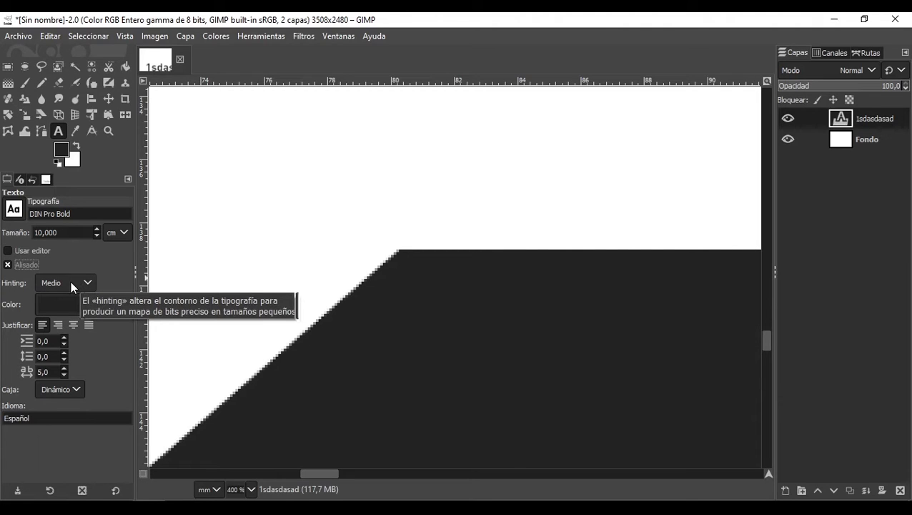
Step: Undo the large "1sdasdasad" text edits back to the earlier small "dasd" text
scroll(382, 232, down, 4)
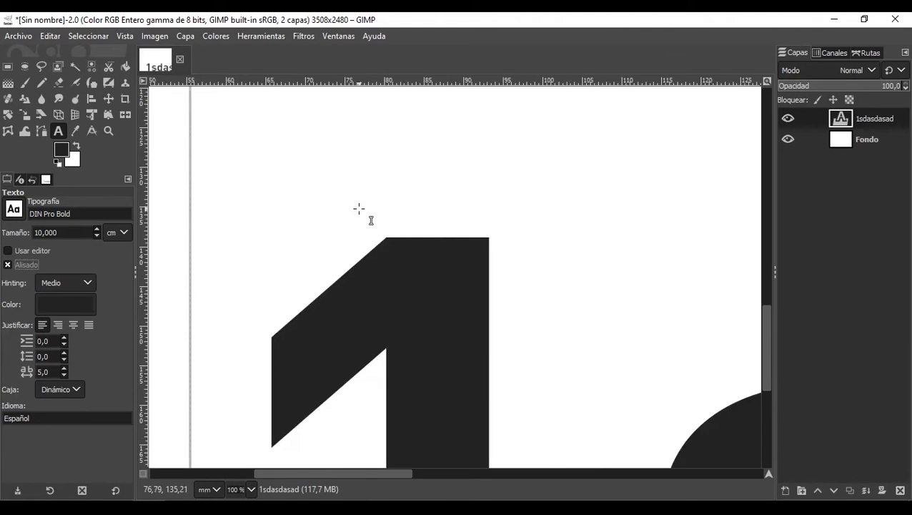
scroll(359, 209, down, 6)
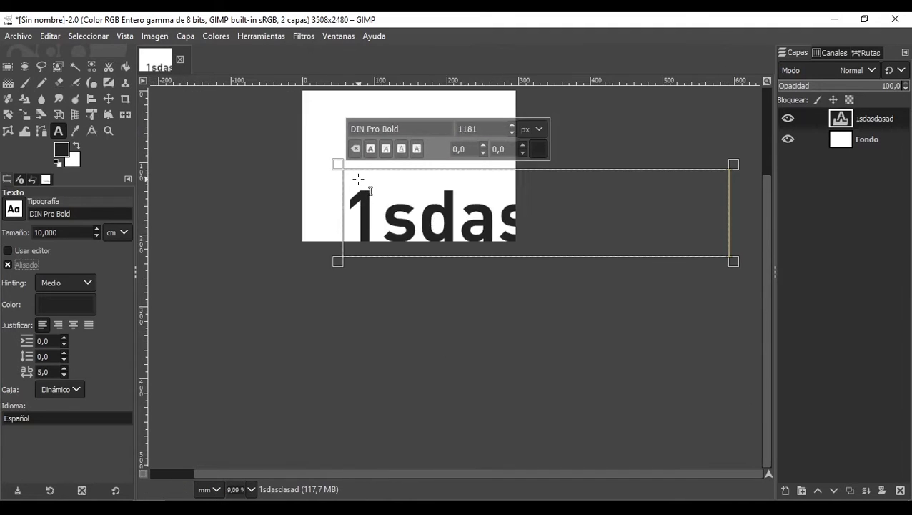
scroll(359, 186, up, 3)
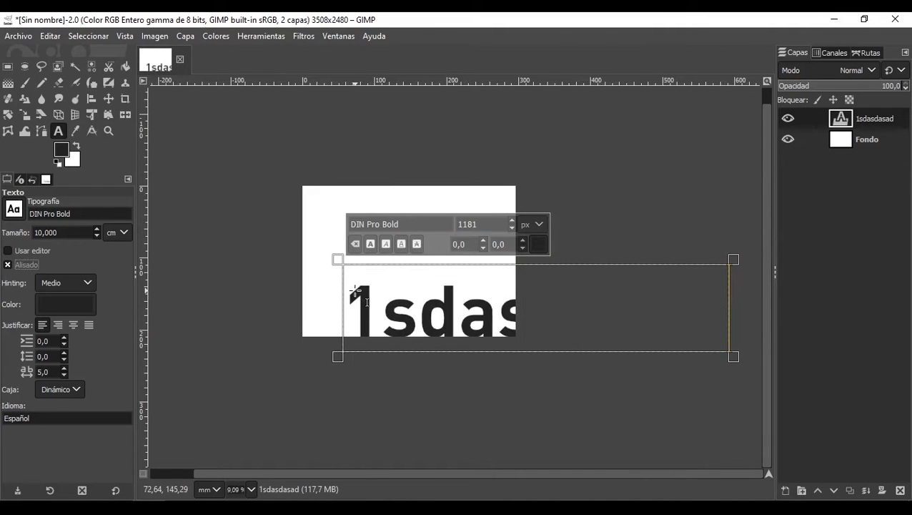
click(311, 221)
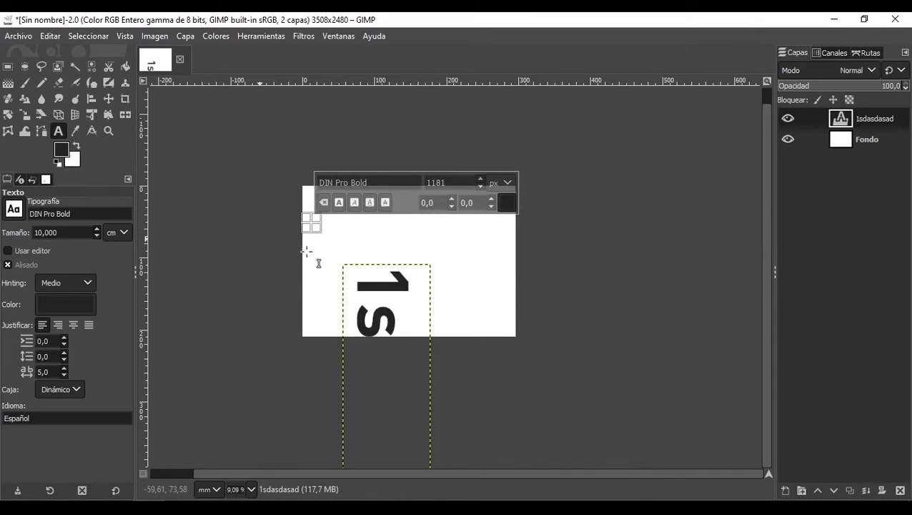
key(ctrl+z)
key(ctrl+z)
key(ctrl+z)
key(ctrl+z)
scroll(419, 232, up, 1)
ctrl+scroll(419, 232, up, 4)
ctrl+scroll(450, 242, up, 7)
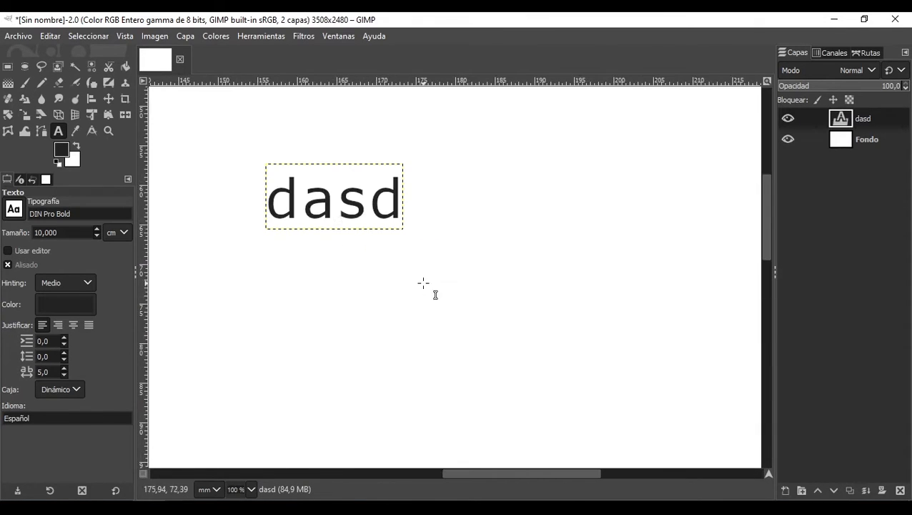
ctrl+scroll(288, 220, up, 1)
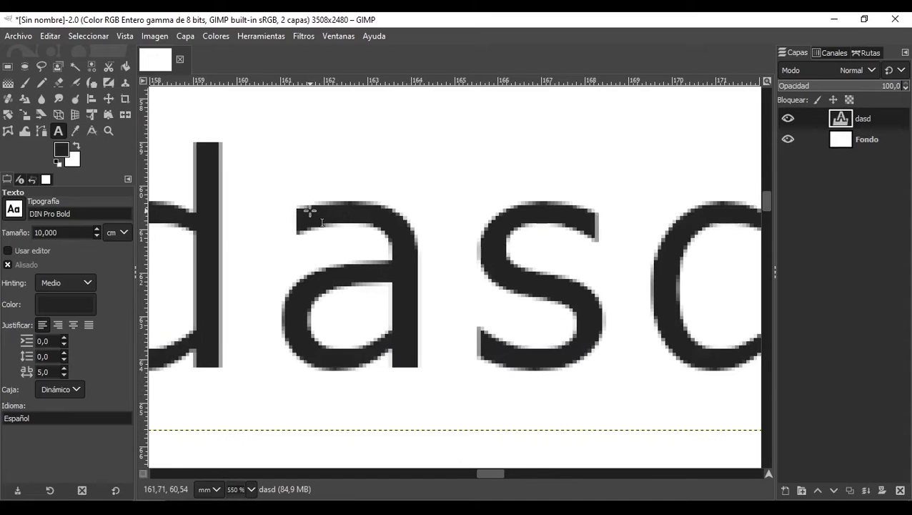
Step: Try setting the Text tool's hinting to Completo and its size unit to px while the "dasd" text is not being edited
click(70, 288)
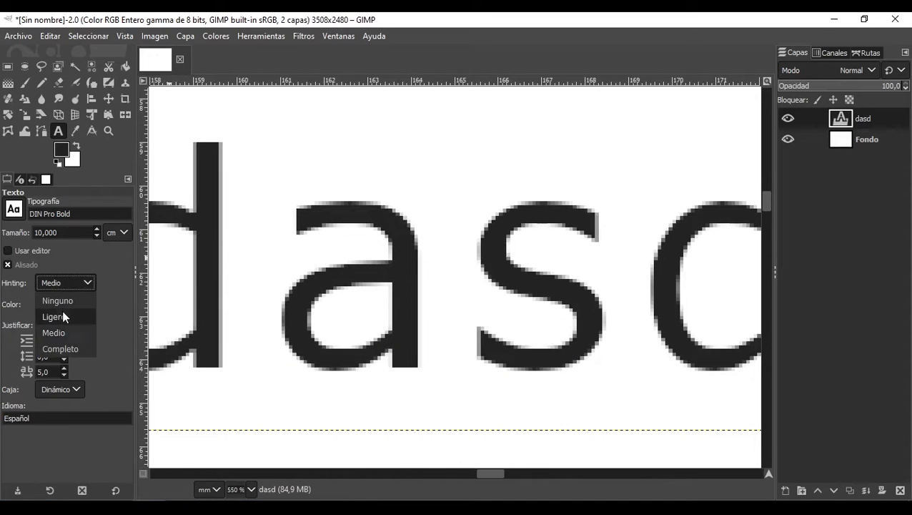
click(64, 348)
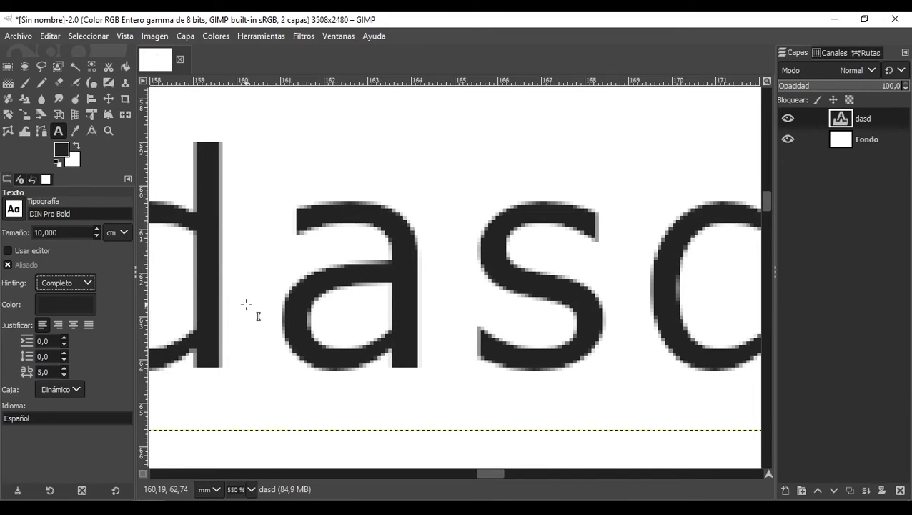
click(126, 229)
click(119, 248)
click(88, 283)
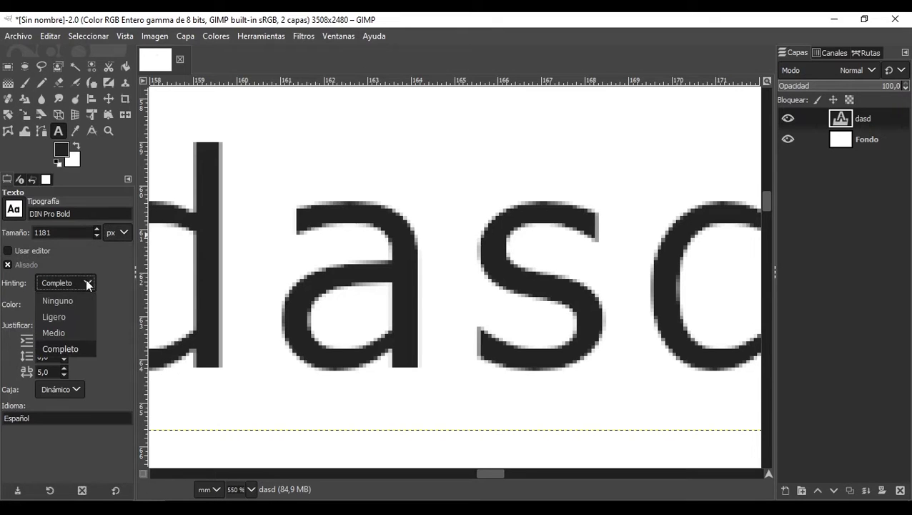
click(187, 230)
key(1)
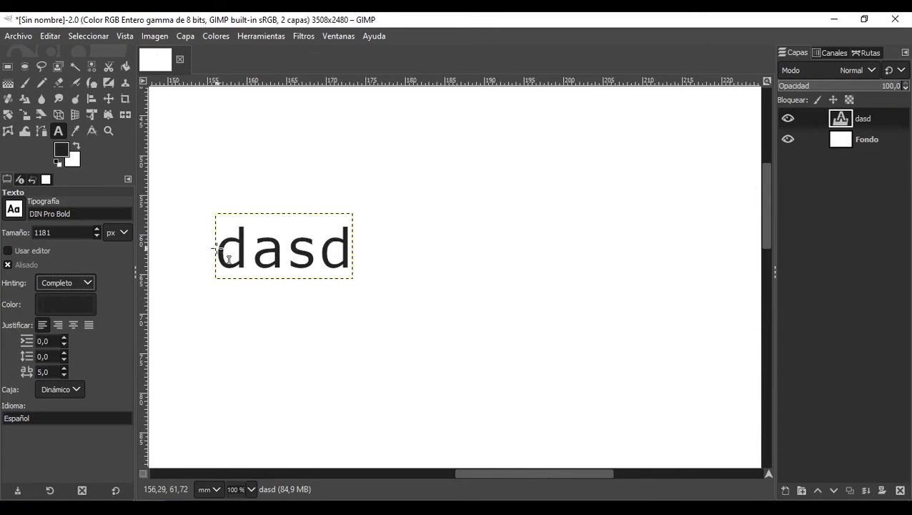
Step: Select the whole "dasd" text, delete it and leave the empty text box
drag(216, 248, 379, 236)
key(BackSpace)
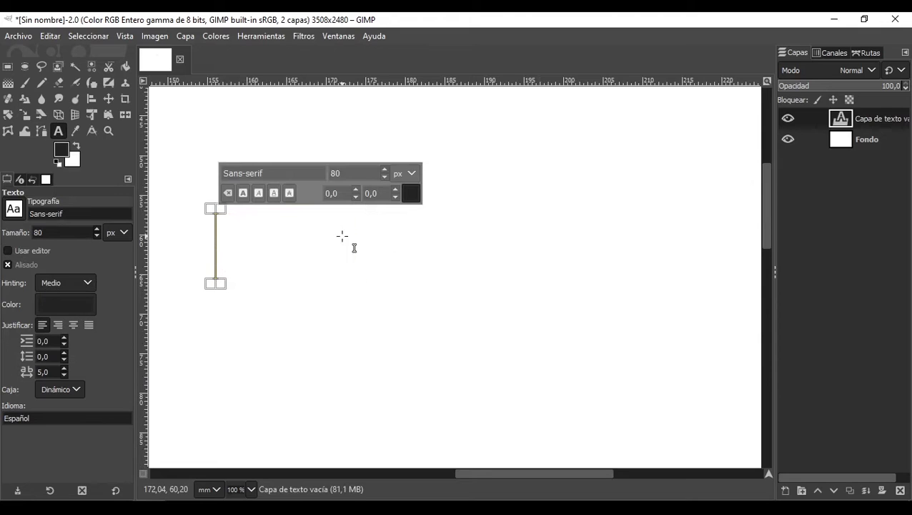
click(275, 261)
Step: Set the hinting to Completo and write "sadsa" in a new text box on the page
click(62, 287)
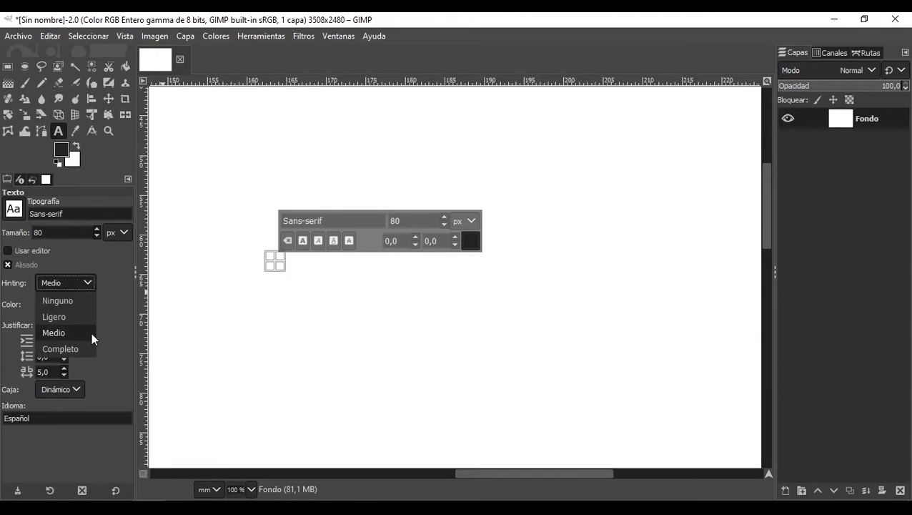
click(78, 350)
click(231, 281)
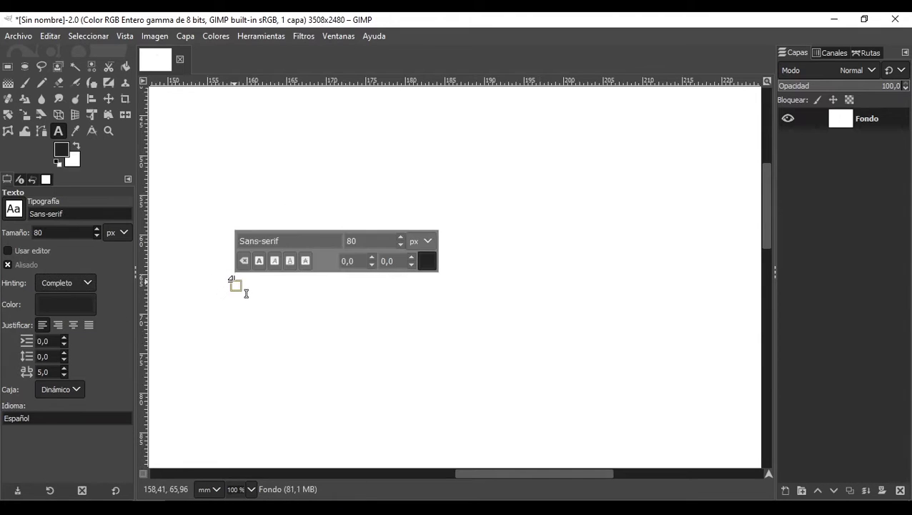
scroll(236, 283, up, 1)
text(sadsa)
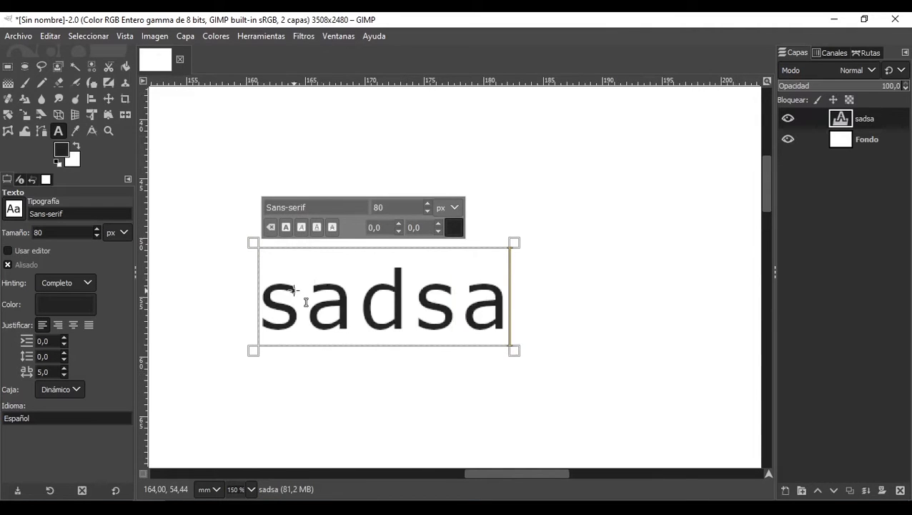
Step: Compare the letter edges of "sadsa" with Ligero, Medio and Completo hinting, ending on Completo
scroll(293, 290, up, 5)
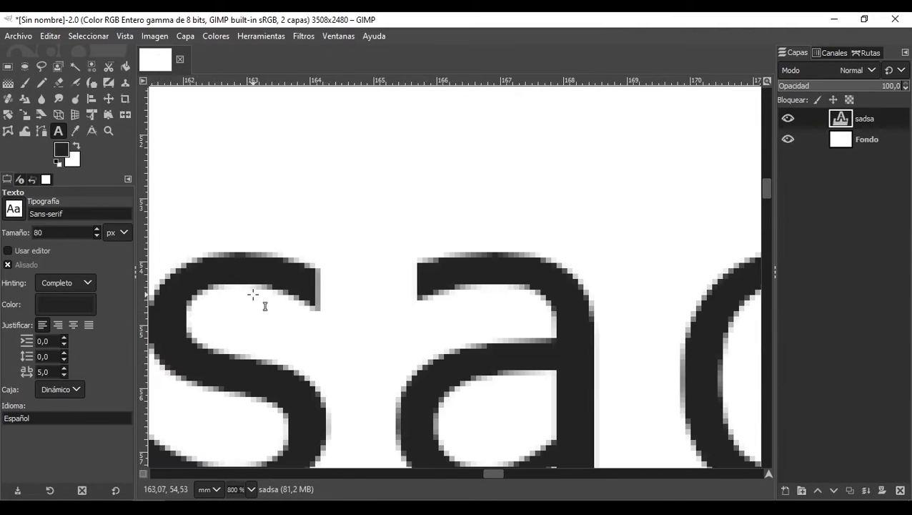
click(50, 282)
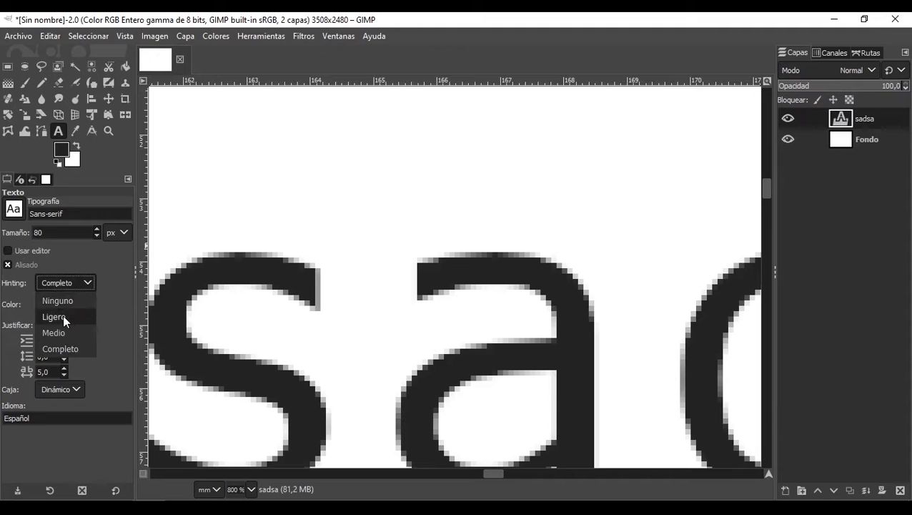
click(63, 316)
click(64, 283)
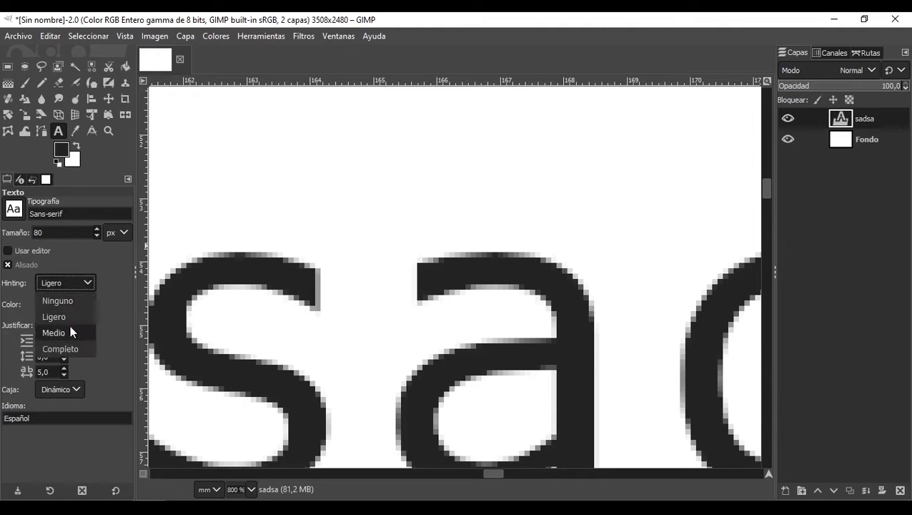
click(70, 327)
click(81, 284)
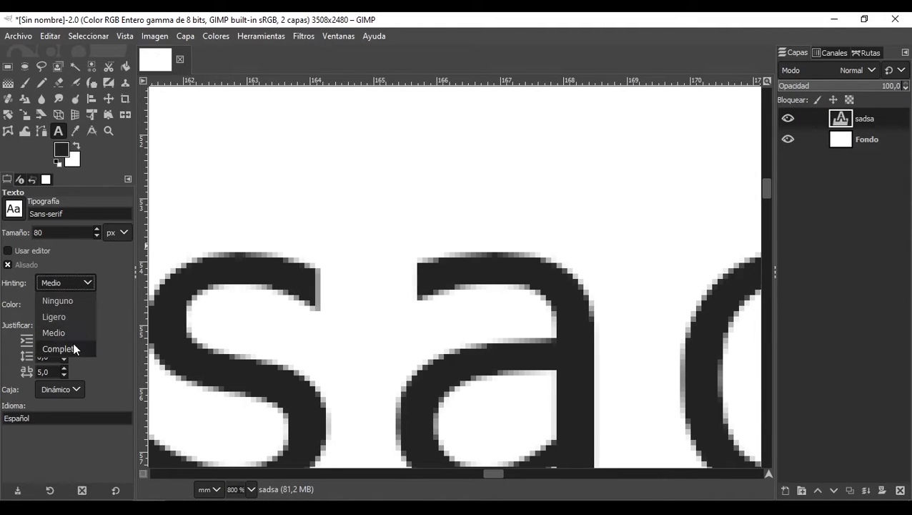
click(73, 342)
scroll(257, 271, up, 3)
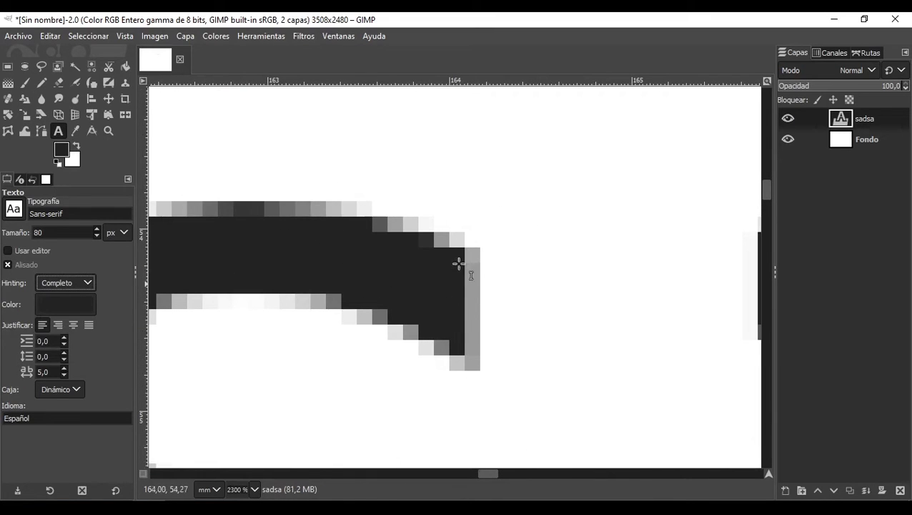
scroll(460, 262, down, 7)
scroll(610, 295, down, 3)
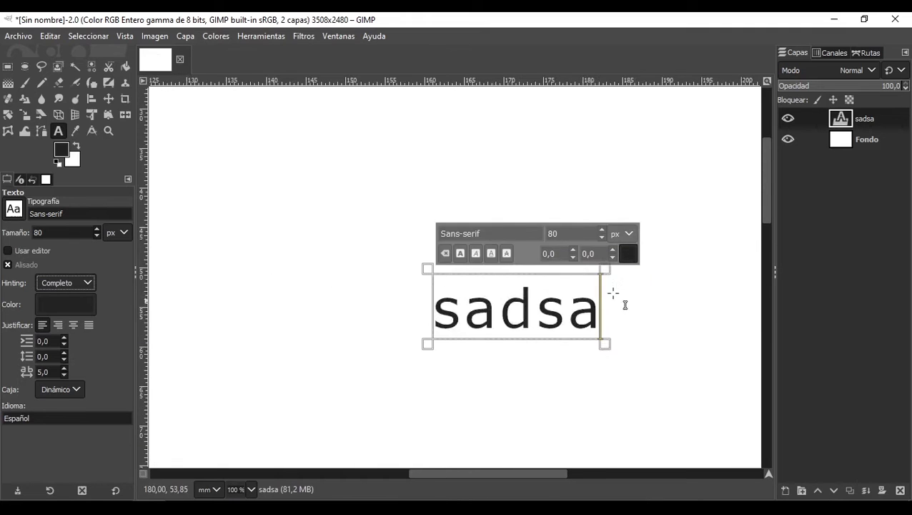
Step: Set the text colour of "sadsa" to red (ff0000)
scroll(668, 300, up, 3)
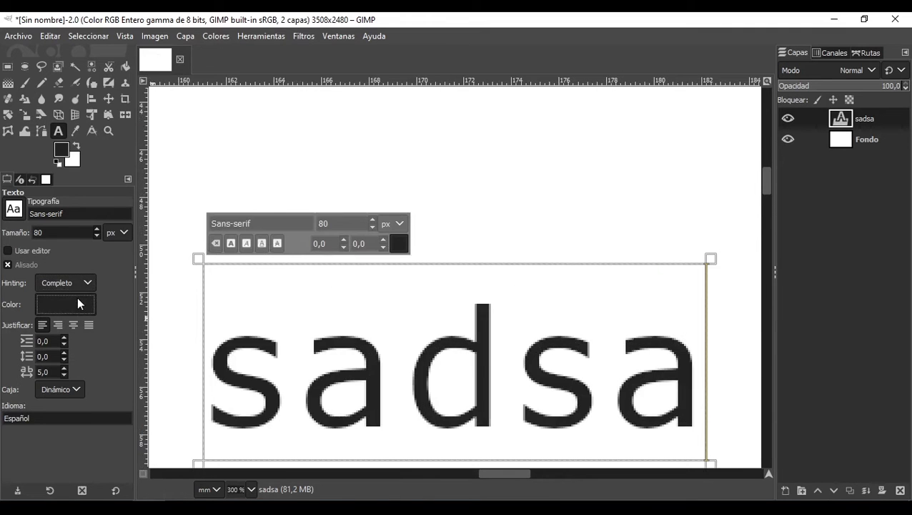
click(77, 304)
drag(105, 258, 115, 229)
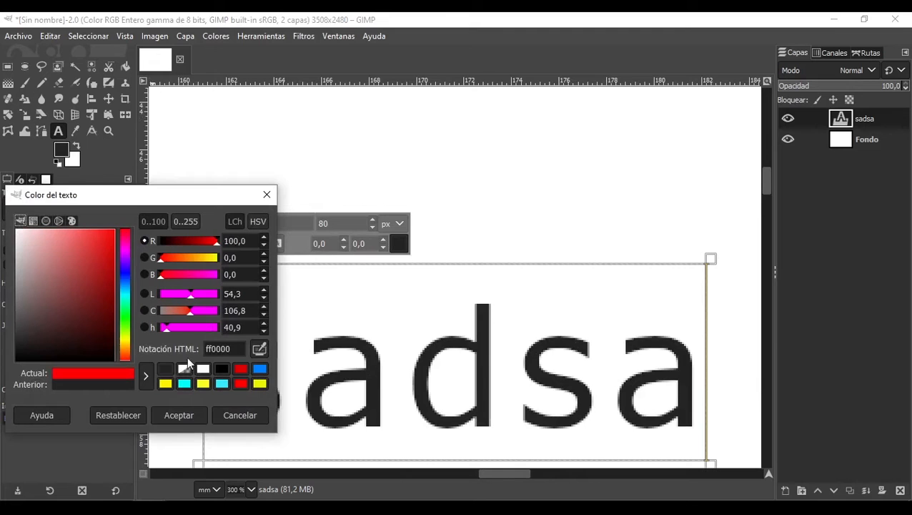
click(180, 417)
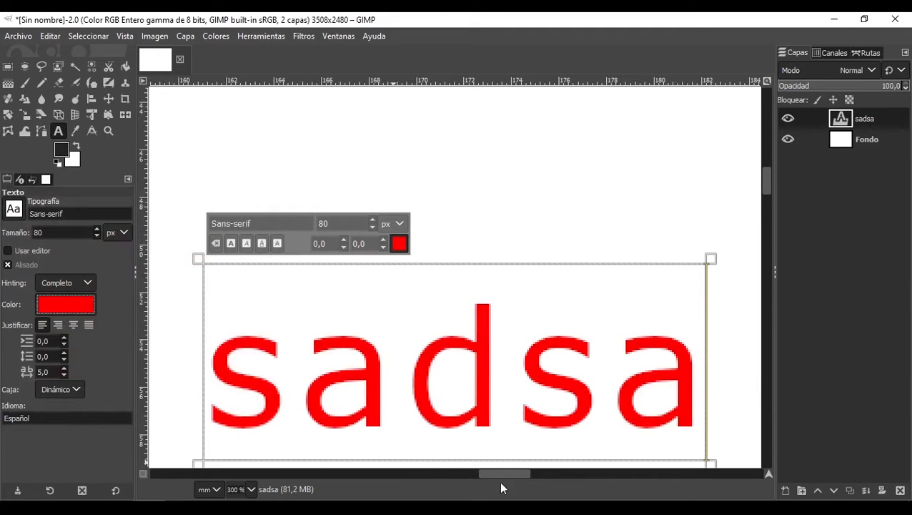
click(399, 244)
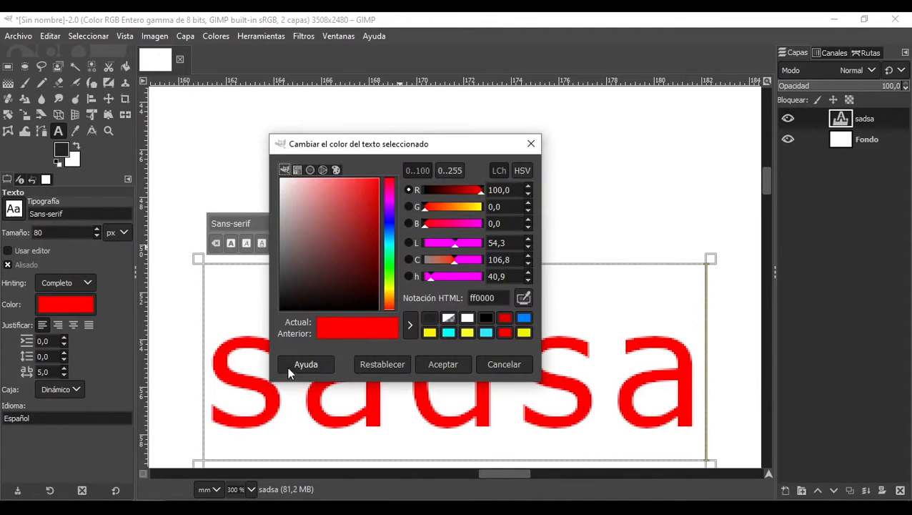
click(550, 139)
click(531, 144)
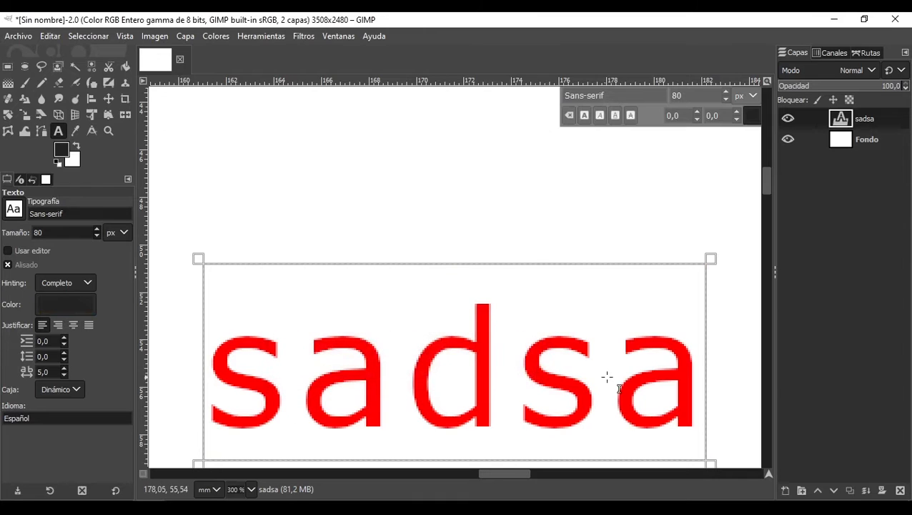
click(420, 141)
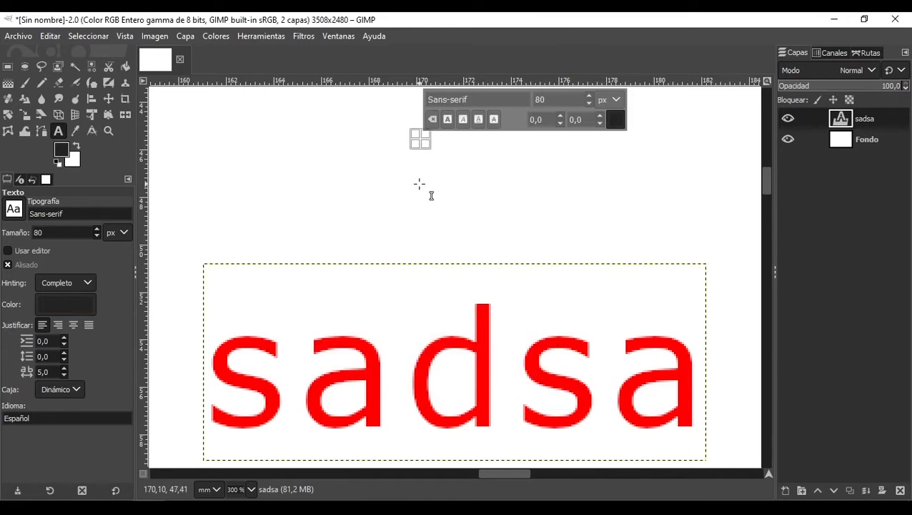
click(616, 128)
drag(586, 83, 597, 58)
click(670, 251)
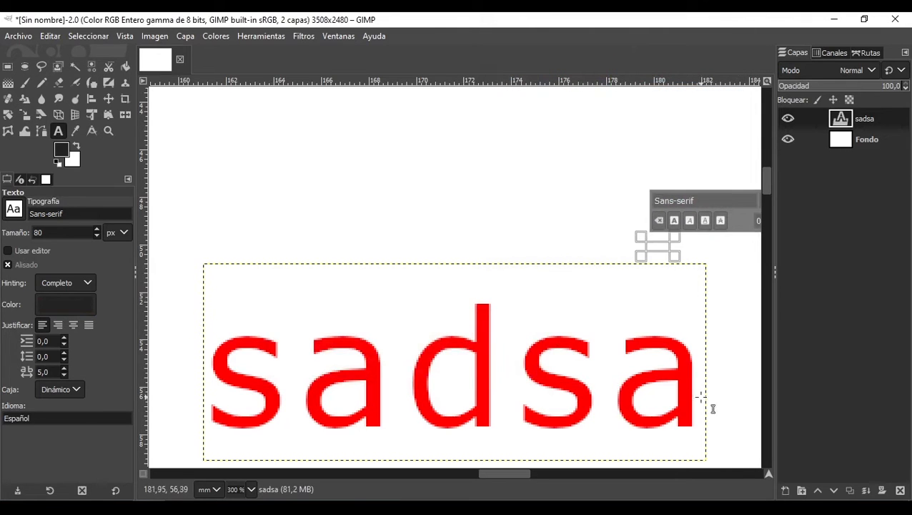
Step: Select all the letters of "sadsa" and change the selected text's colour to blue (0f00ff)
click(357, 380)
click(399, 244)
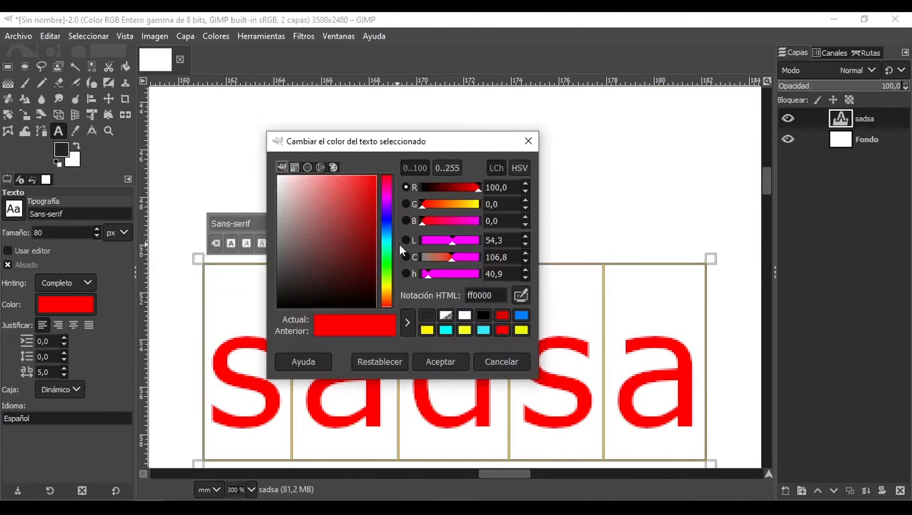
click(388, 217)
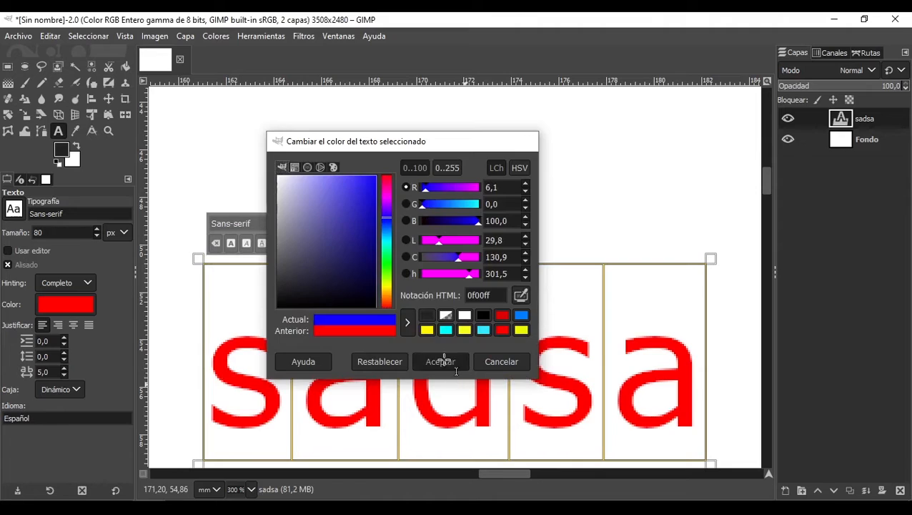
click(440, 361)
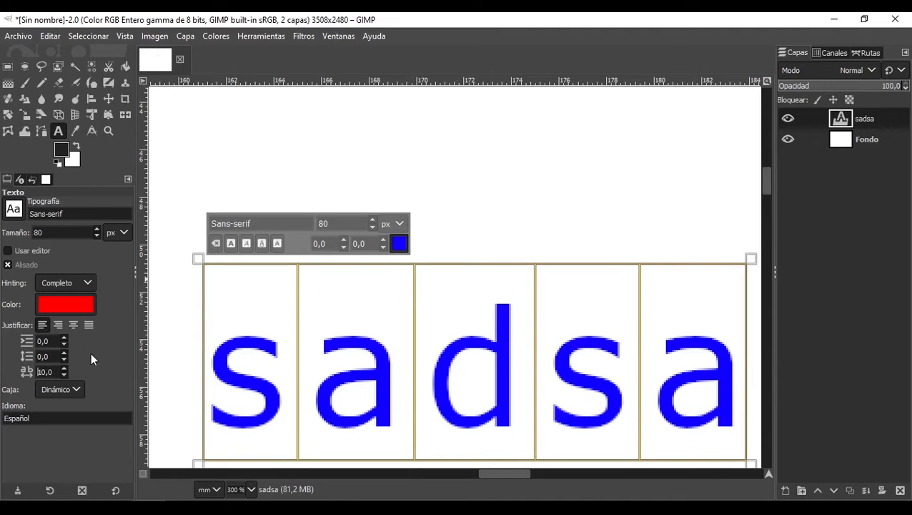
Step: Select the whole blue "sadsa" text and delete it from the page
scroll(223, 315, down, 3)
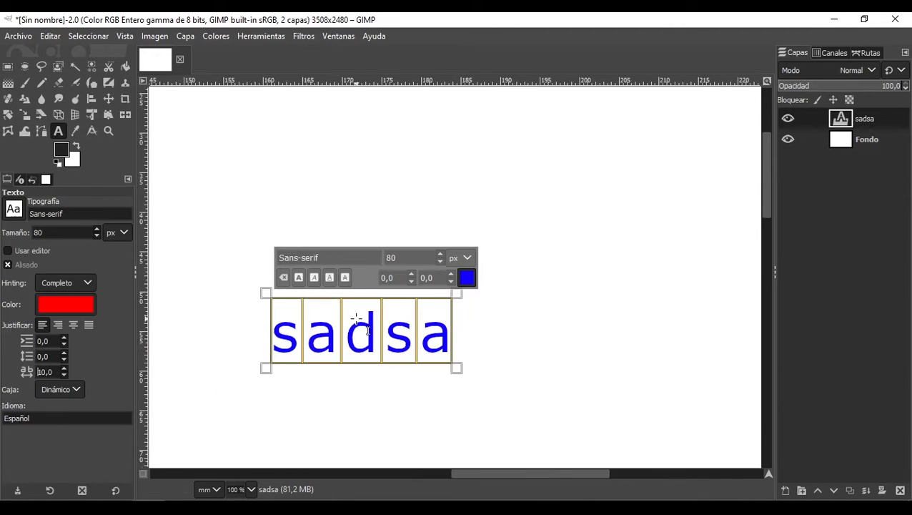
scroll(304, 361, down, 4)
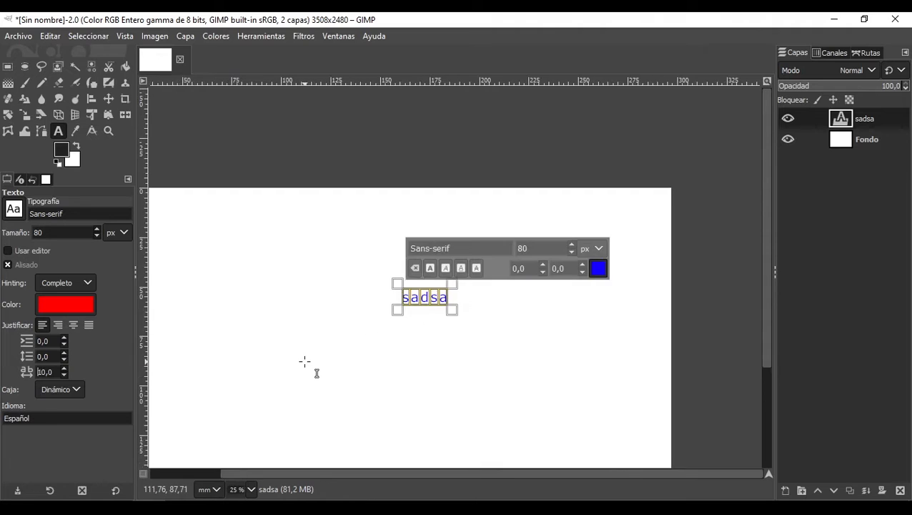
scroll(281, 383, down, 3)
scroll(228, 387, up, 2)
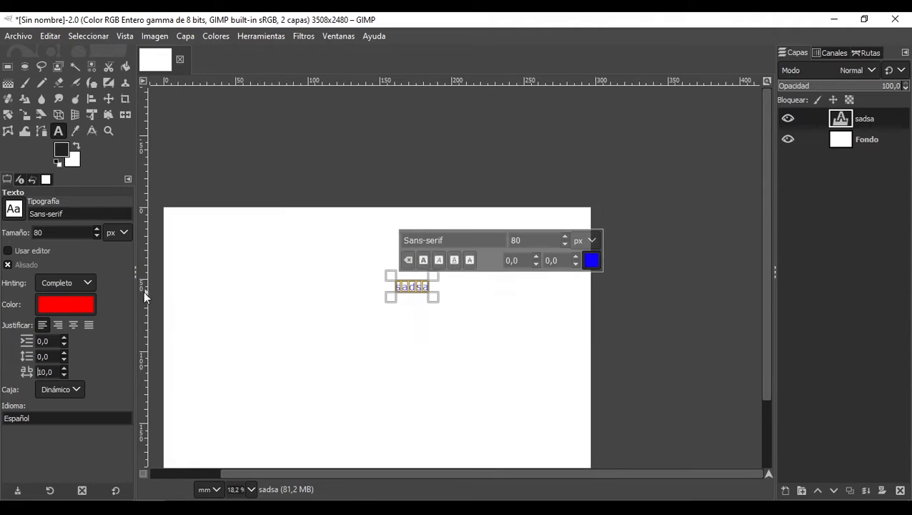
scroll(172, 296, up, 1)
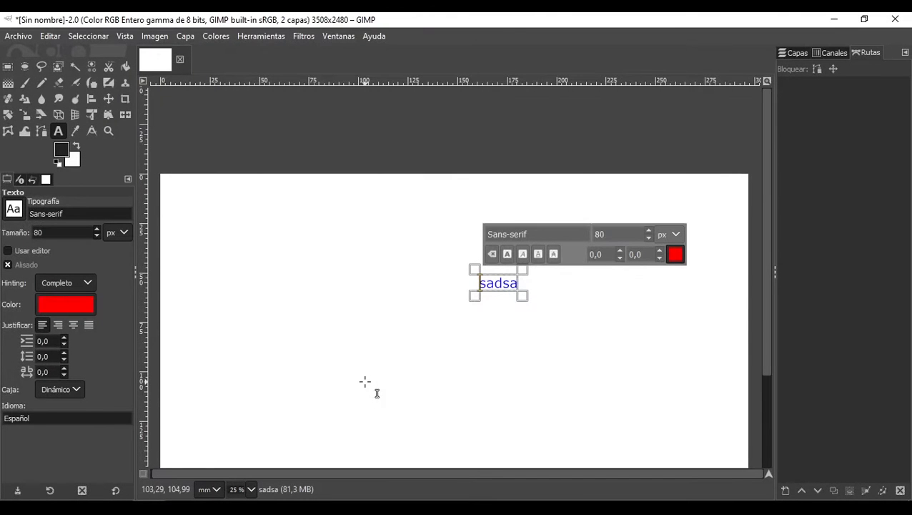
mouse_move(529, 296)
mouse_down()
mouse_move(517, 301)
mouse_move(480, 282)
mouse_move(517, 283)
mouse_up()
click(486, 282)
key(BackSpace)
key(Escape)
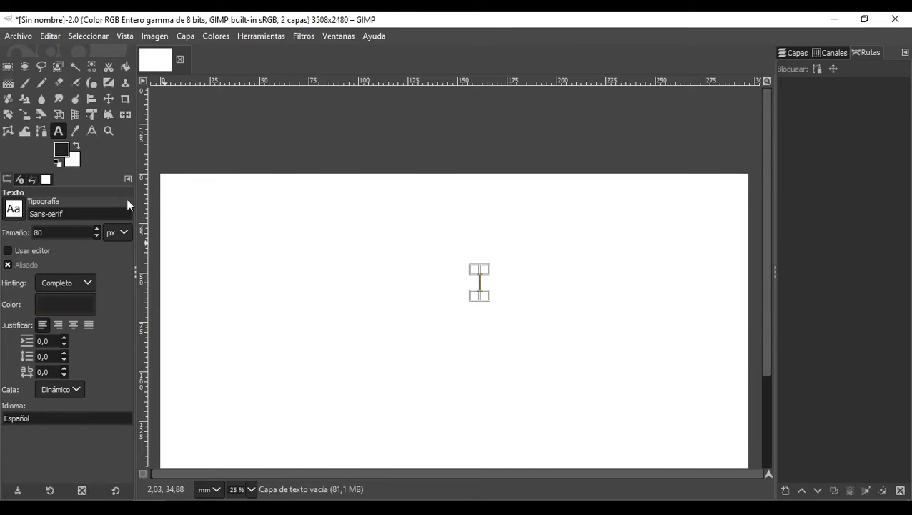
Step: Draw a path between two anchors about 123 mm apart, bend it upward into an arch and angle both handles inward
click(42, 131)
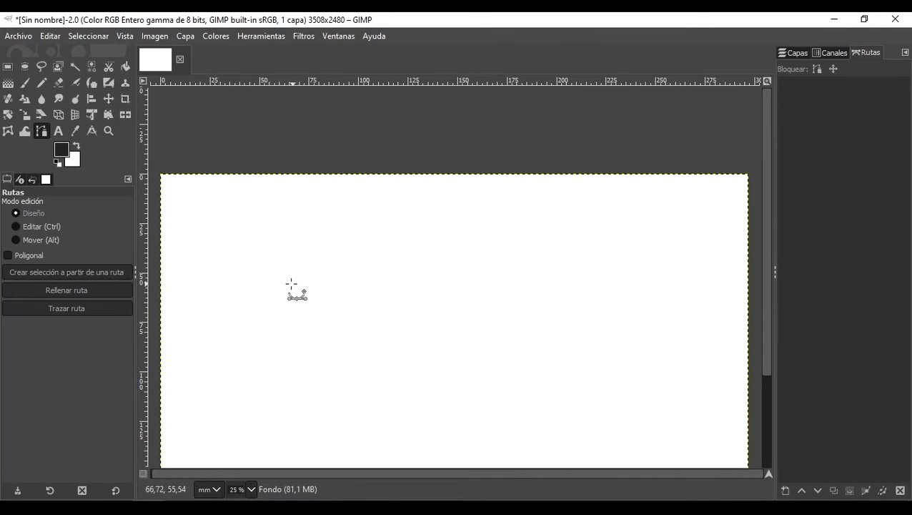
click(301, 285)
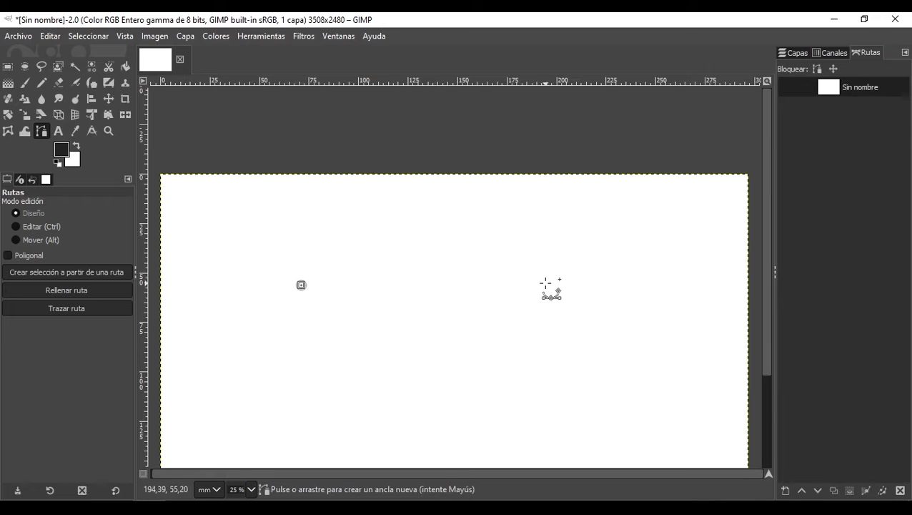
click(546, 283)
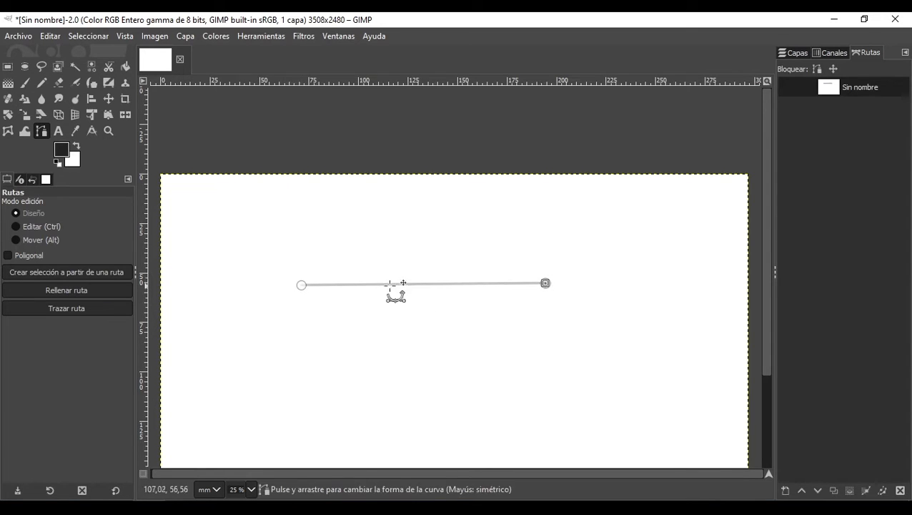
drag(425, 284, 422, 231)
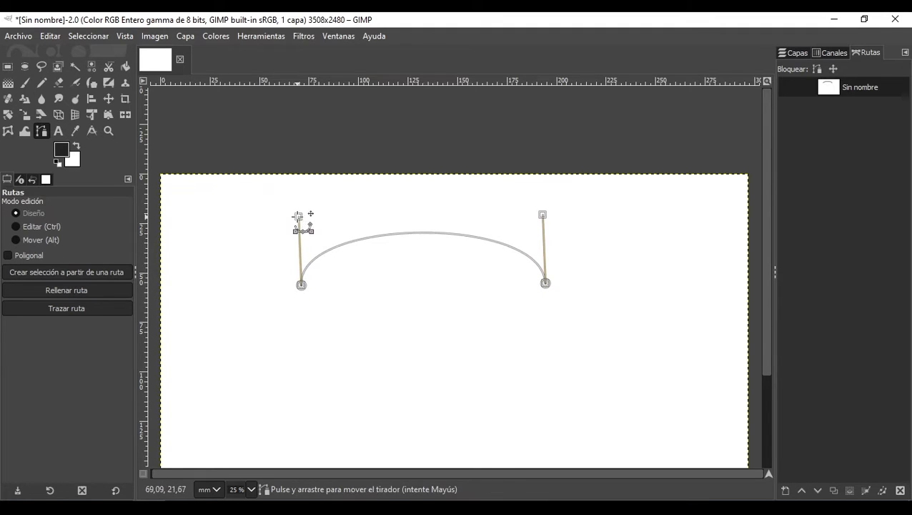
drag(299, 216, 339, 214)
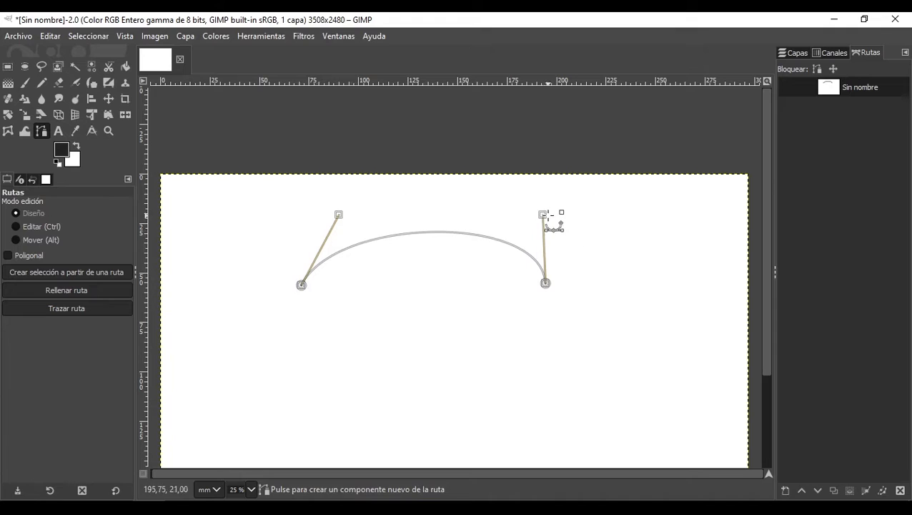
drag(543, 214, 511, 216)
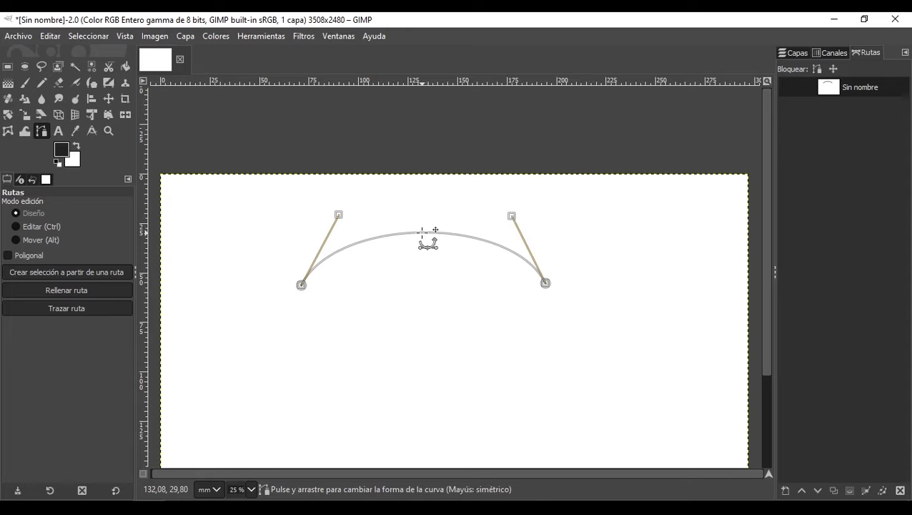
Step: Move the whole arched path down and to the right on the page using the Mover edit mode
click(55, 236)
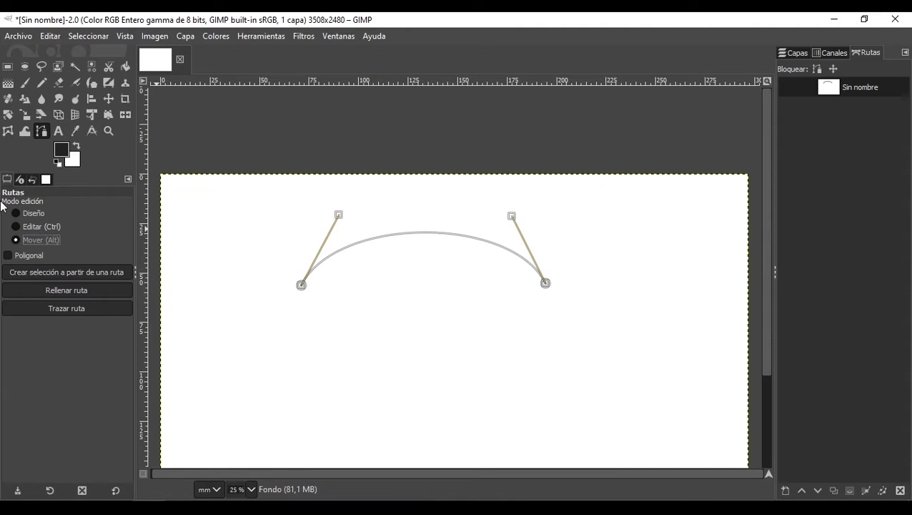
drag(437, 236, 464, 298)
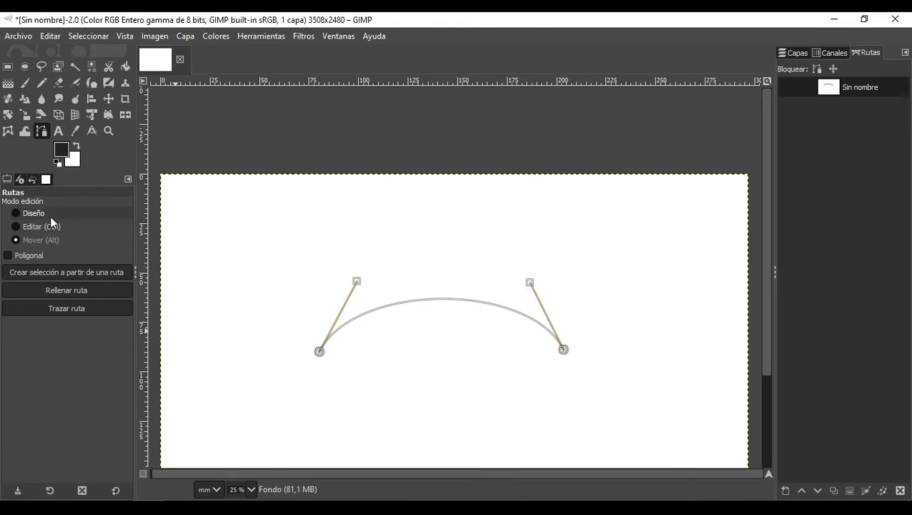
drag(530, 275, 564, 266)
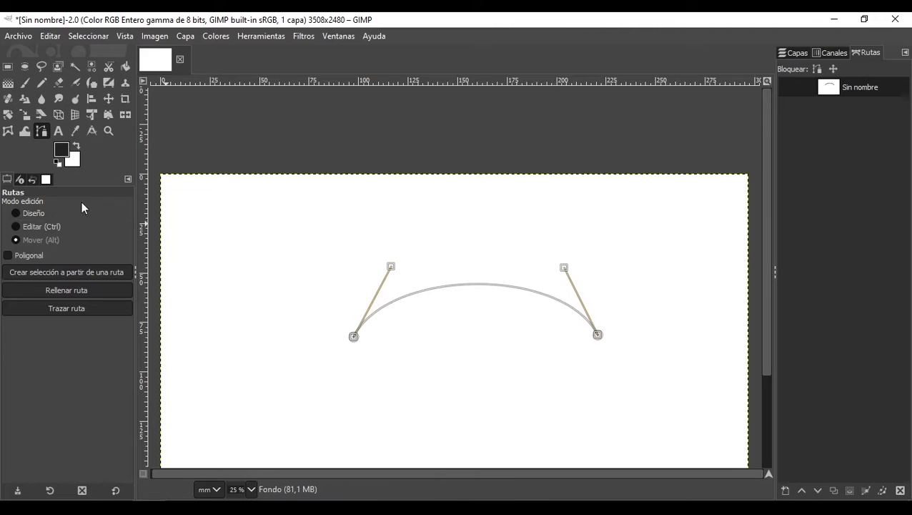
Step: Return to the Diseño edit mode and pull the arch's right handle slightly up and inward
click(81, 211)
click(73, 223)
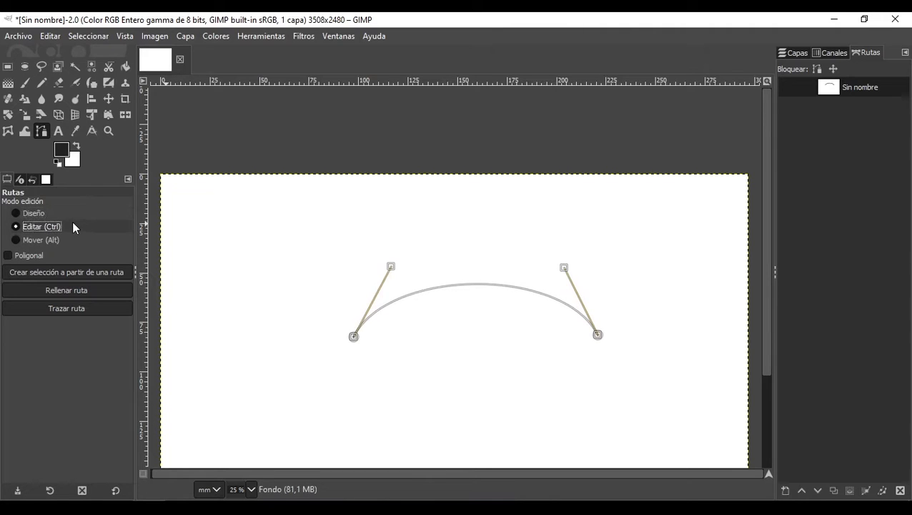
click(50, 212)
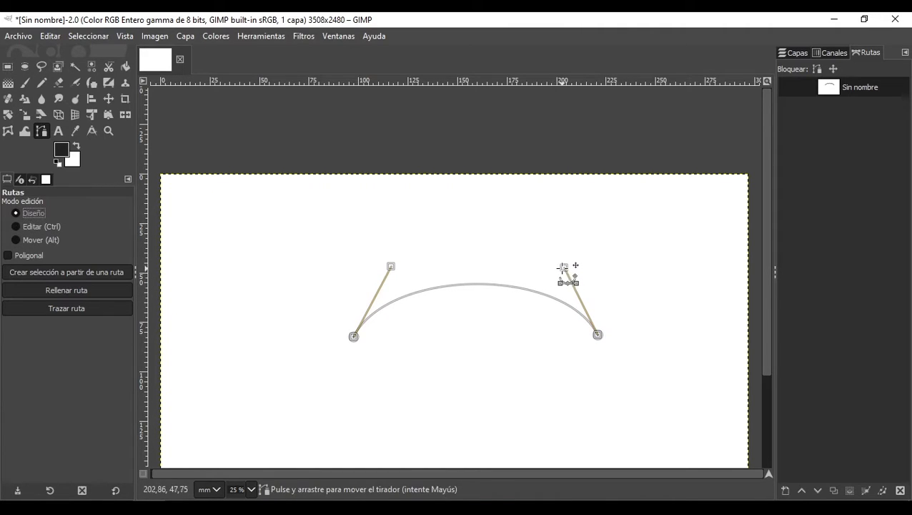
drag(564, 267, 557, 258)
Step: Insert an anchor near the arch's crest in Editar mode, then remove that anchor
click(77, 229)
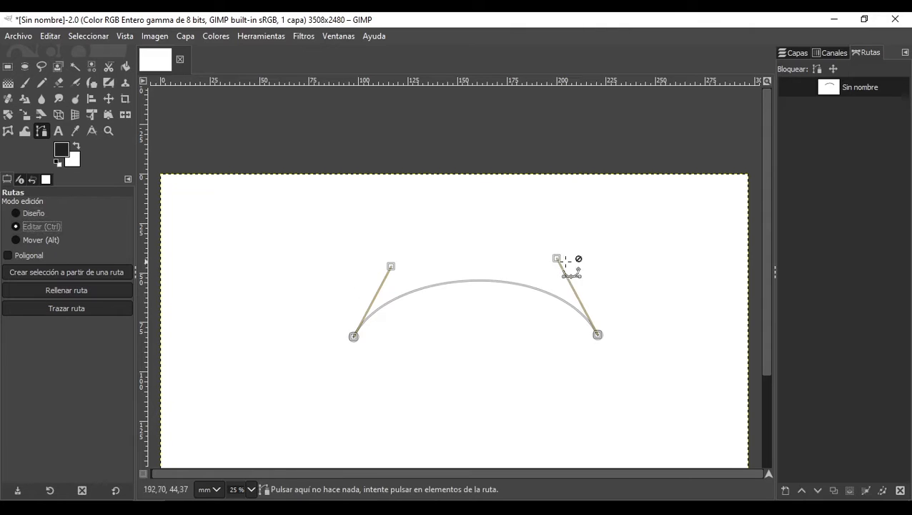
click(488, 280)
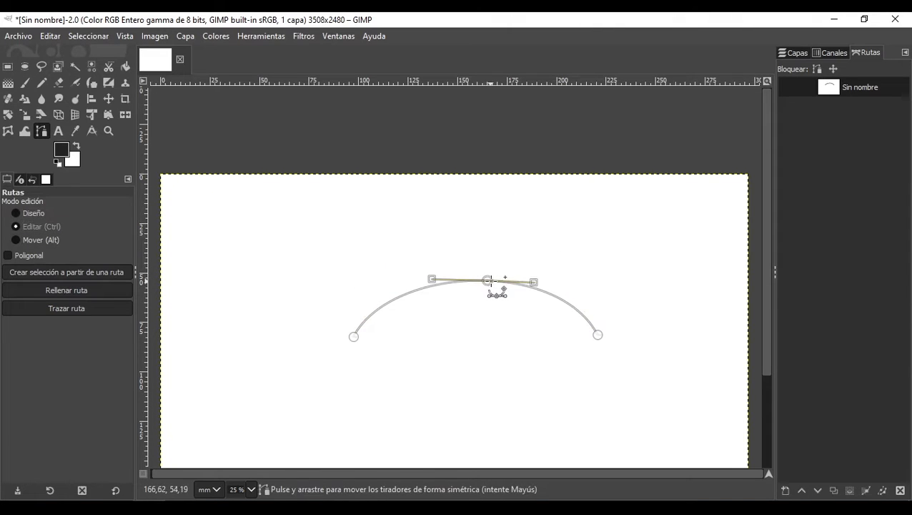
ctrl+shift+click(488, 280)
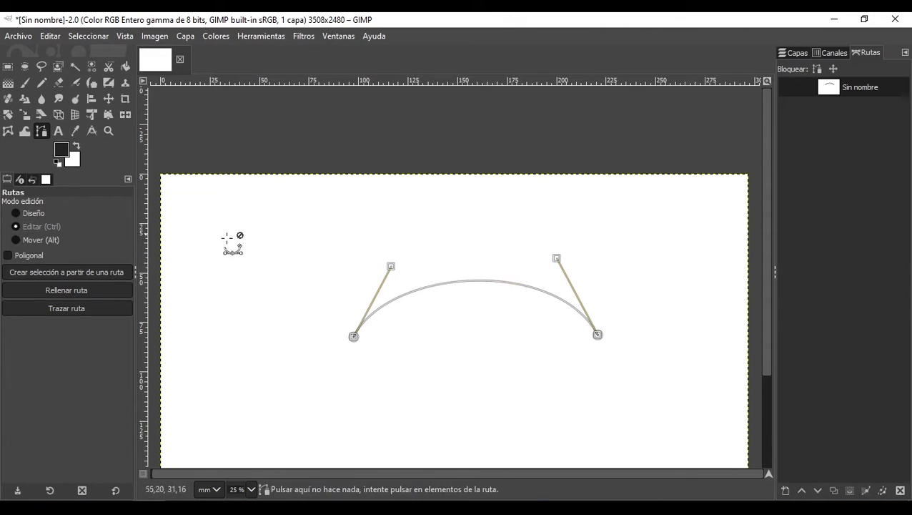
Step: Add the text "PUNTO DIGITAL BASAVILBASO" to the upper middle of the page in Sans-serif at 80 px
click(62, 128)
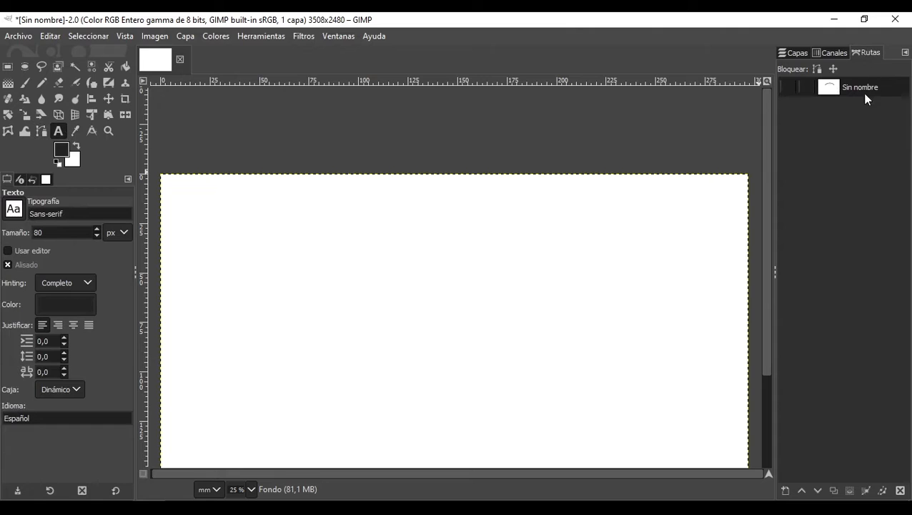
click(798, 55)
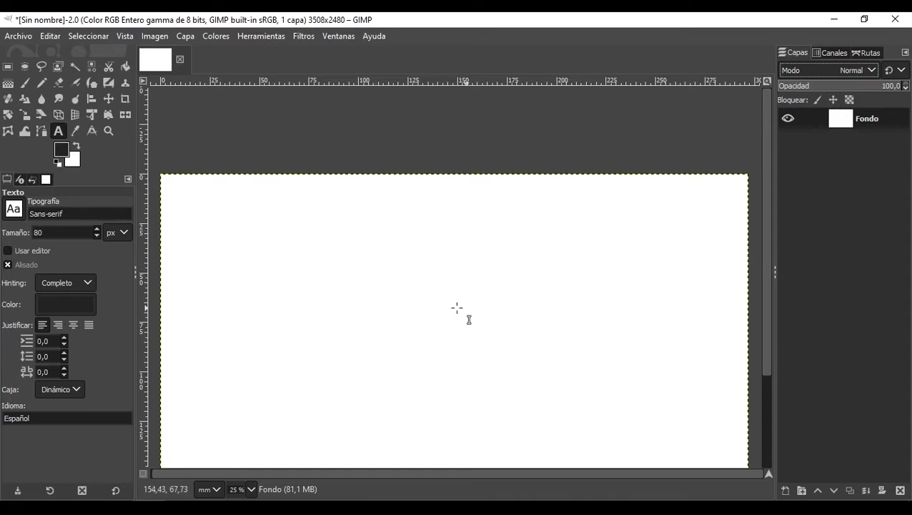
click(379, 281)
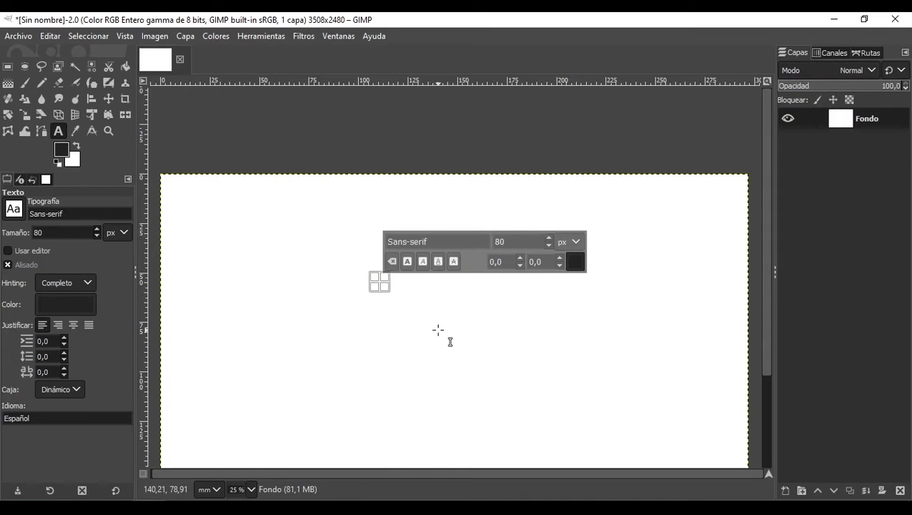
text(PUNTO)
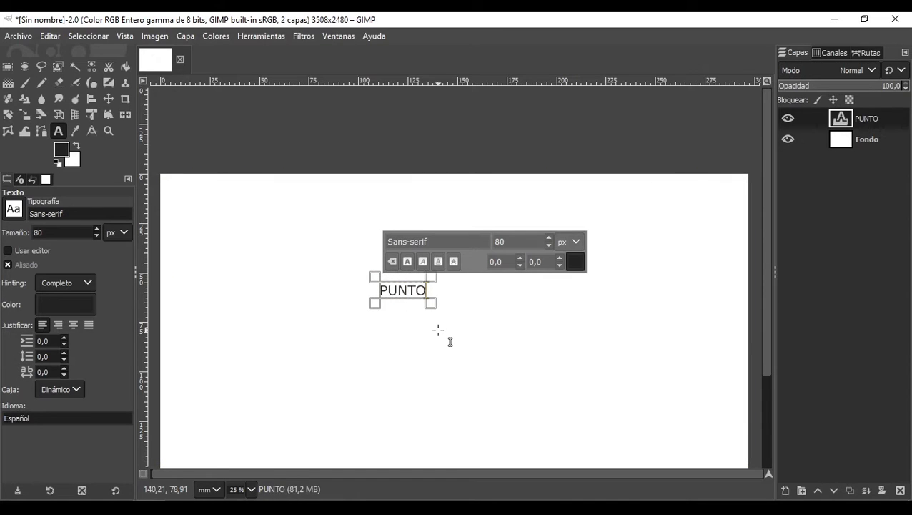
text(DIGITAL)
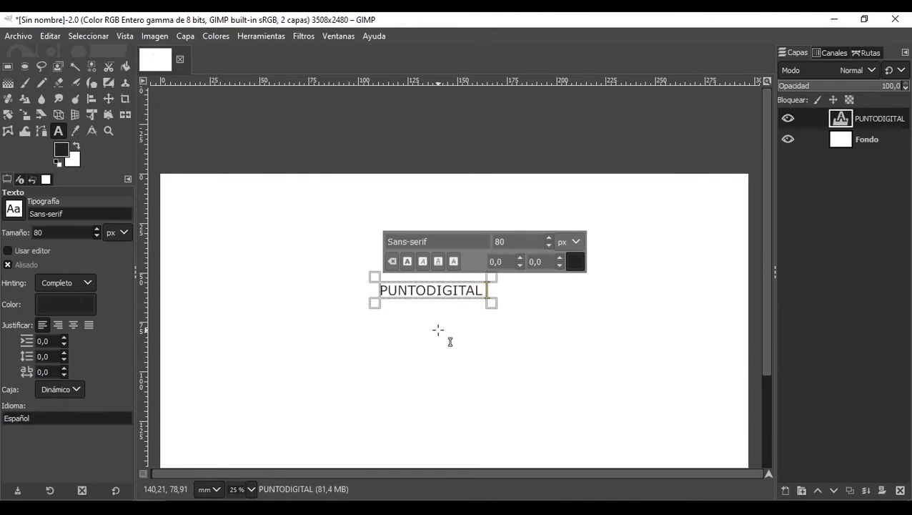
text( BASAVILBA)
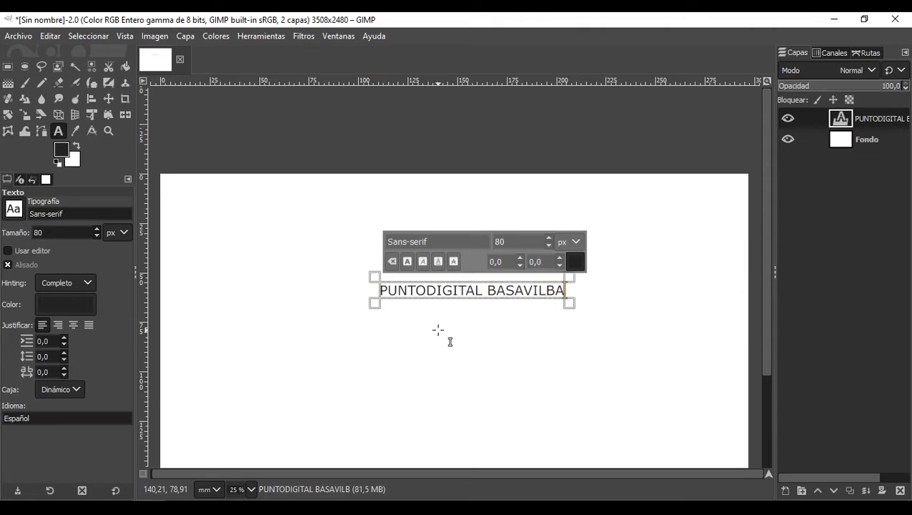
text(SO)
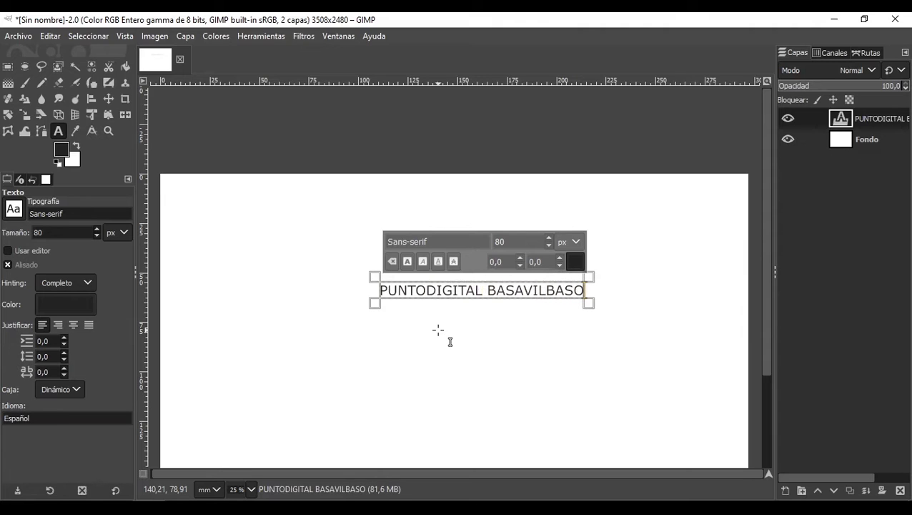
click(429, 293)
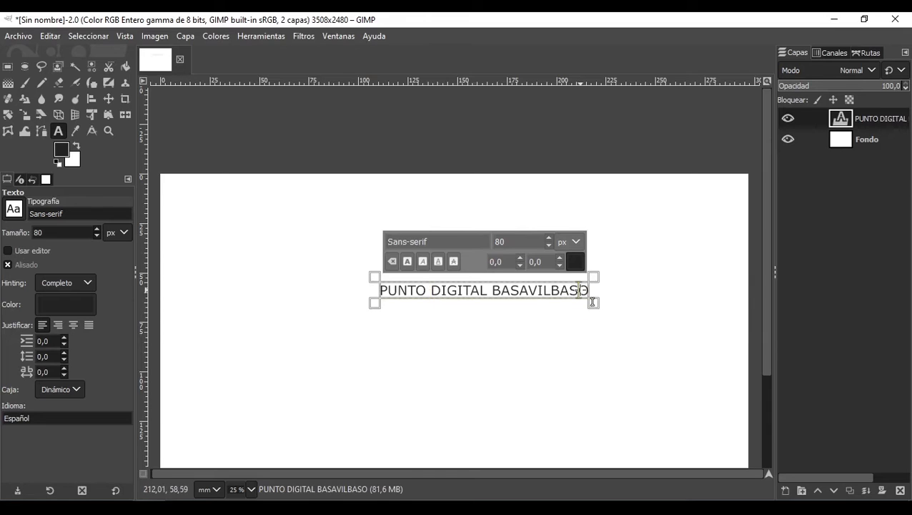
double_click(582, 290)
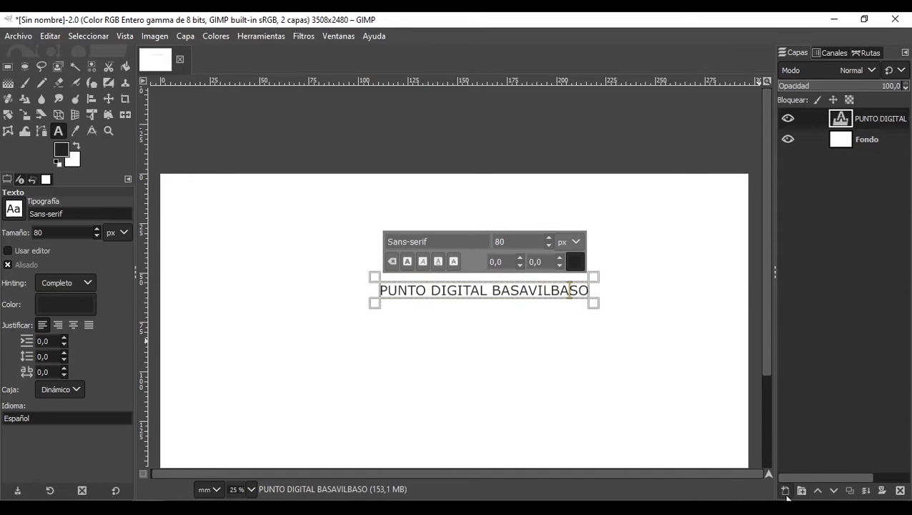
Step: Create a new layer named Ruta, filled with Transparencia
click(786, 491)
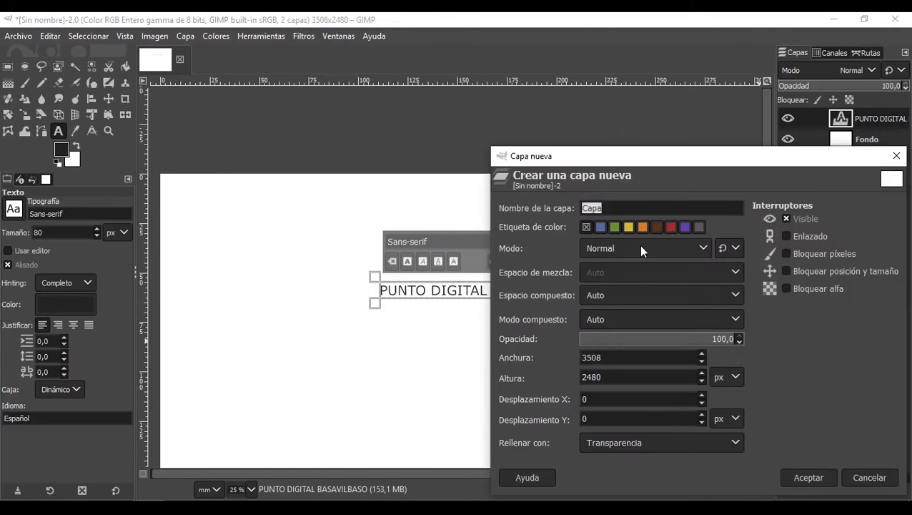
text(Ruta)
click(687, 449)
click(674, 443)
click(811, 477)
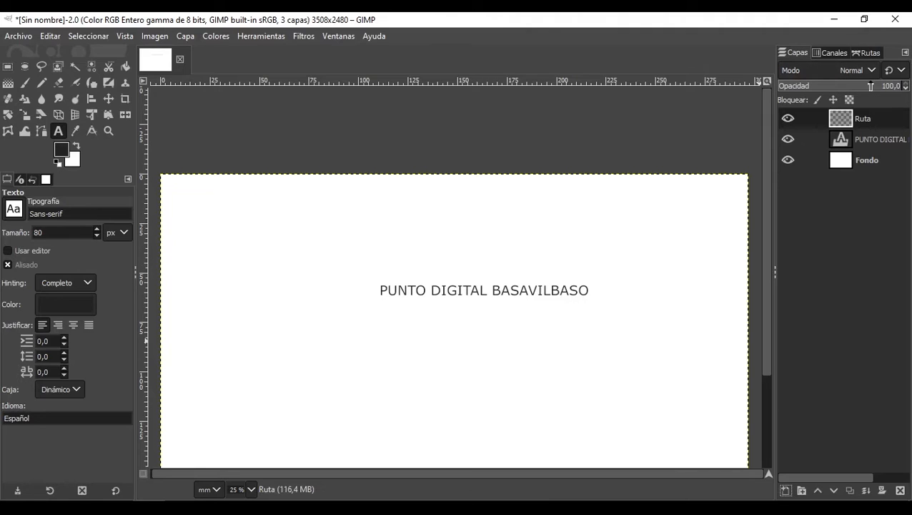
Step: Make the unnamed arched path visible and activate it for editing with the Paths tool
click(871, 53)
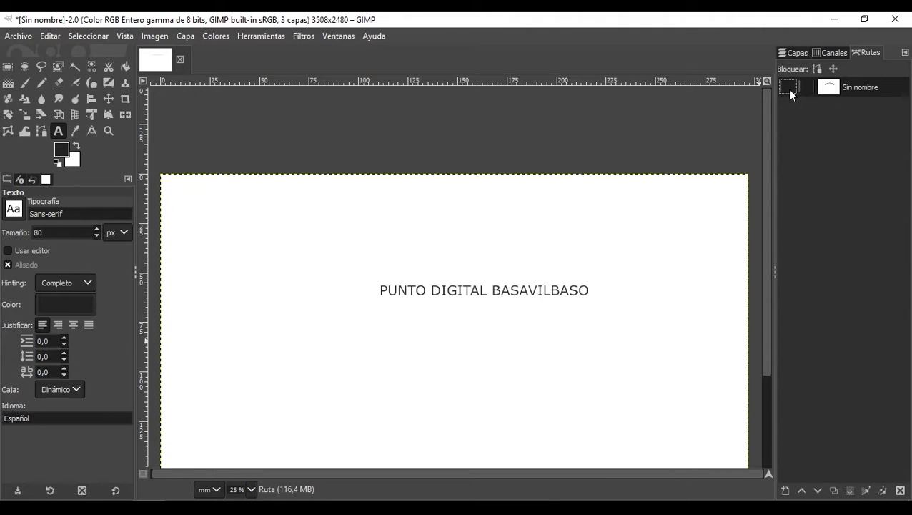
click(40, 132)
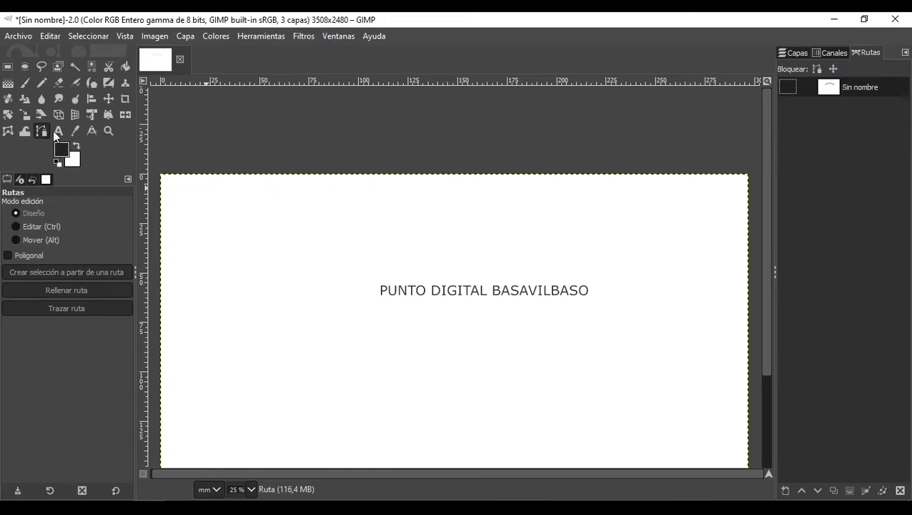
click(788, 87)
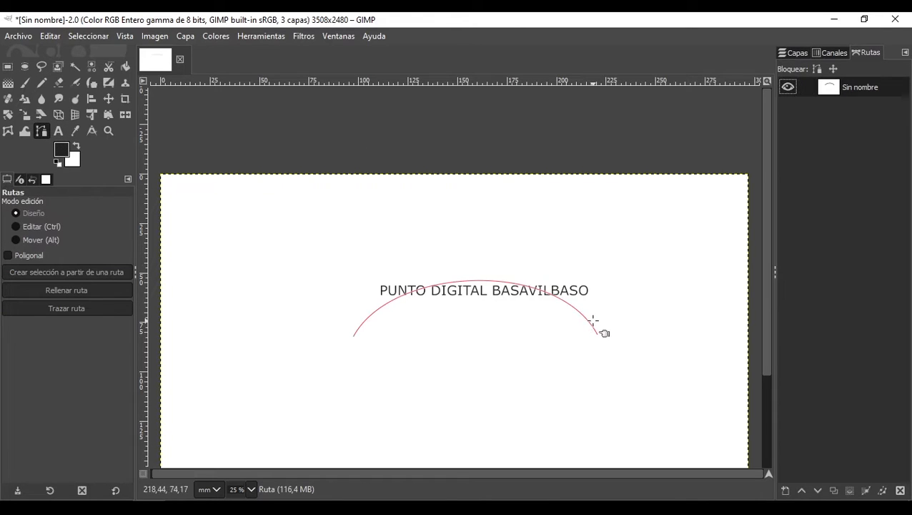
click(593, 329)
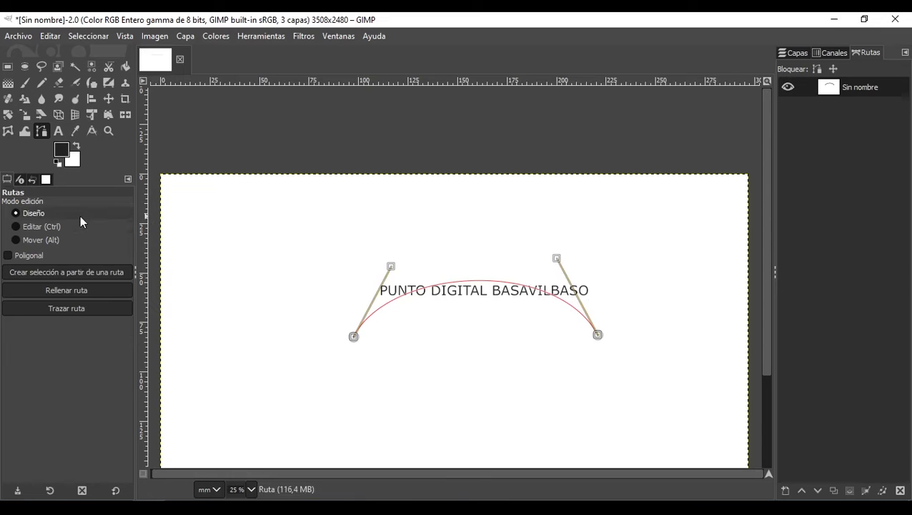
Step: Stroke the arched path on the Ruta layer with a solid-colour, antialiased line 0 cm wide
click(69, 308)
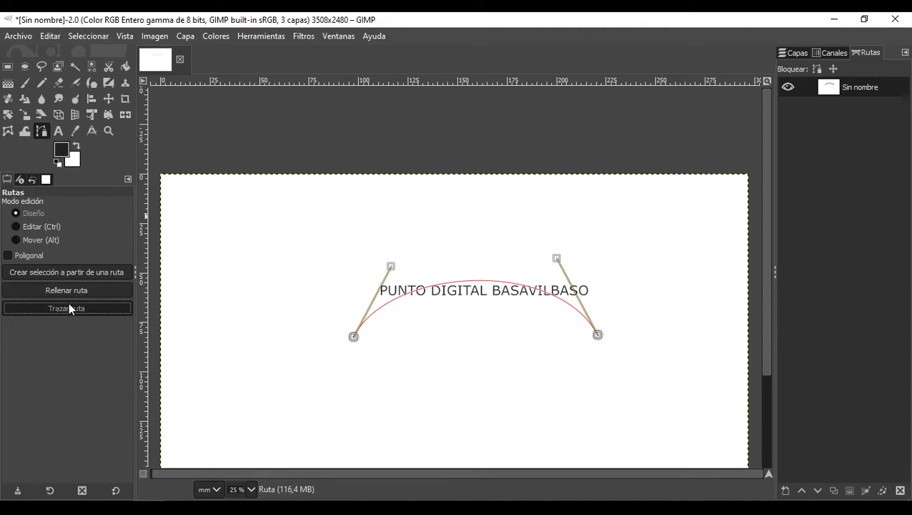
drag(127, 309, 105, 309)
drag(150, 204, 509, 186)
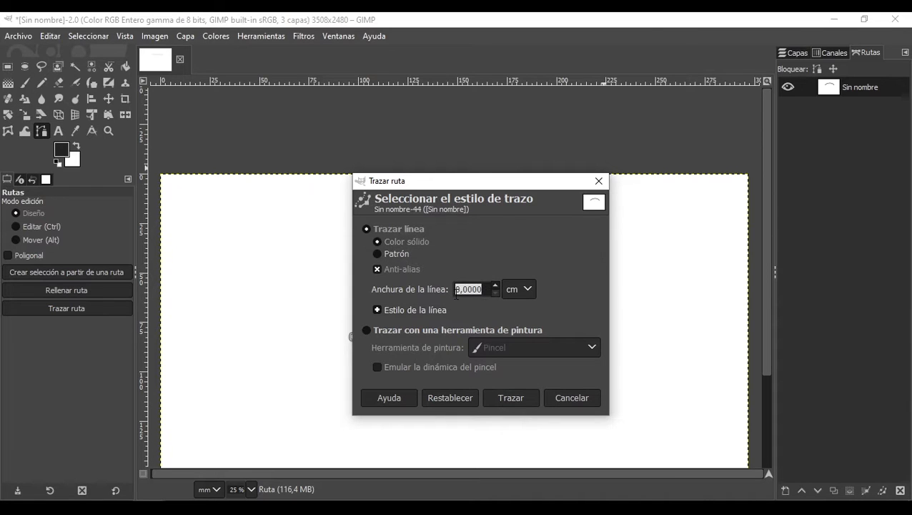
click(507, 399)
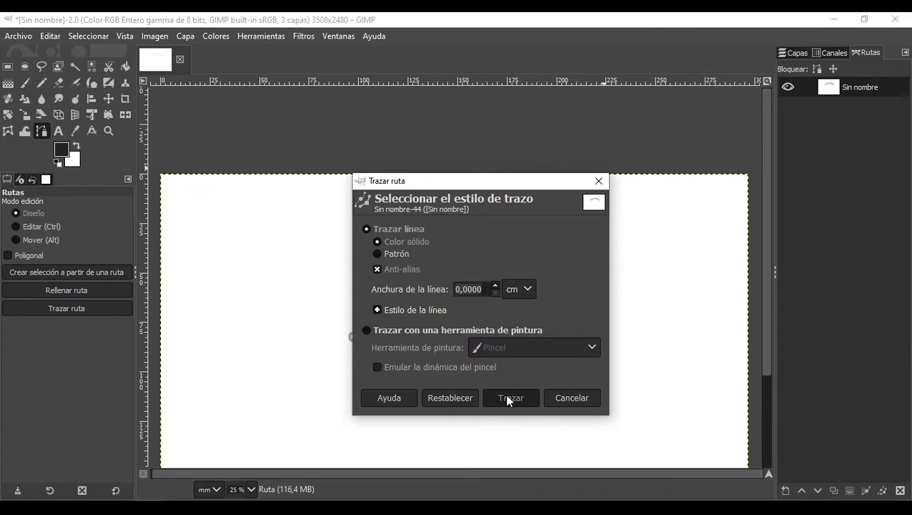
Step: Turn off the arched path's visibility and make the PUNTO DIGITAL BASAVILBASO text layer active
click(786, 88)
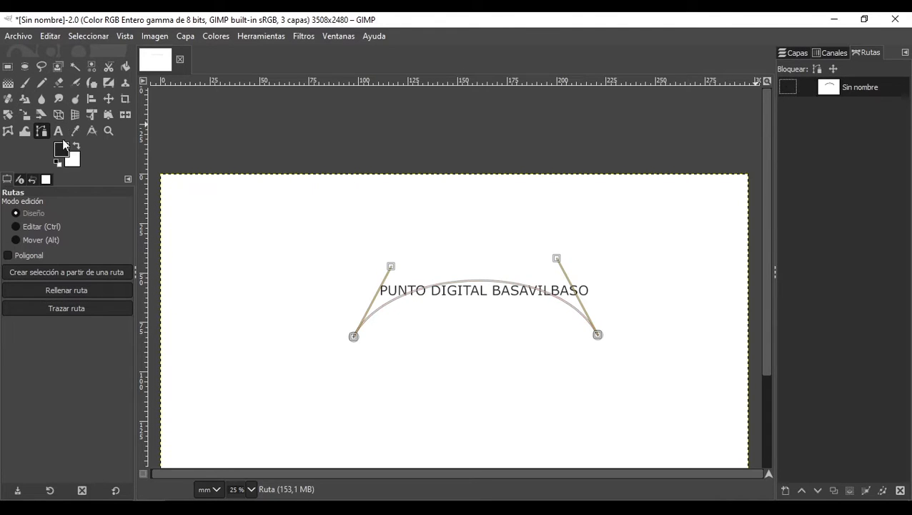
click(795, 54)
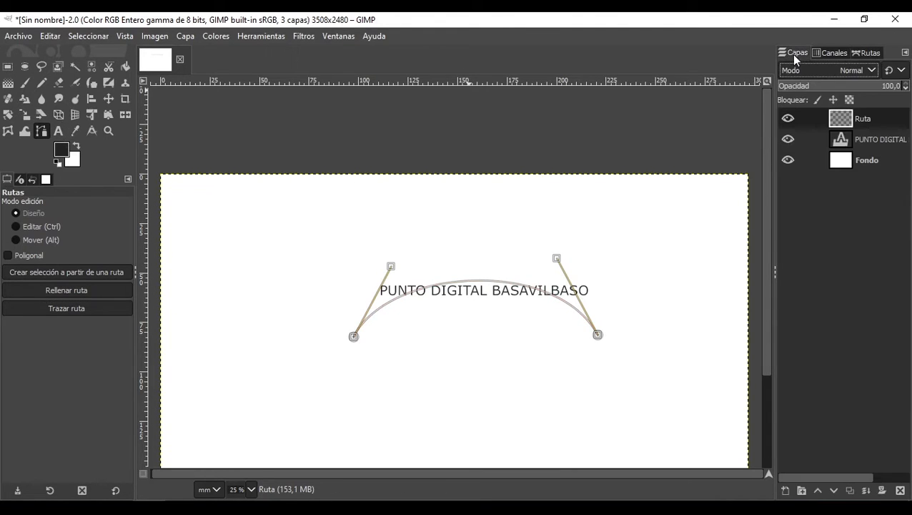
click(871, 138)
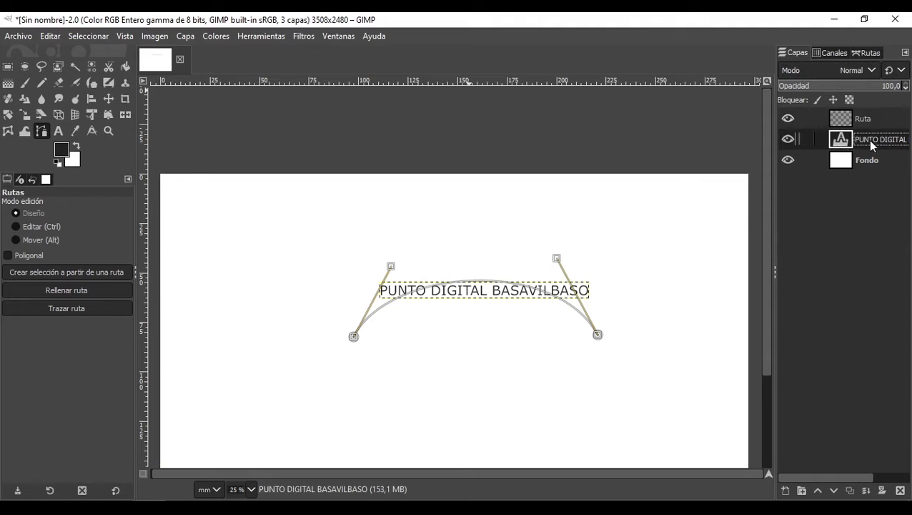
Step: Generate a path from the PUNTO DIGITAL BASAVILBASO text layer that follows the arched path
right_click(871, 142)
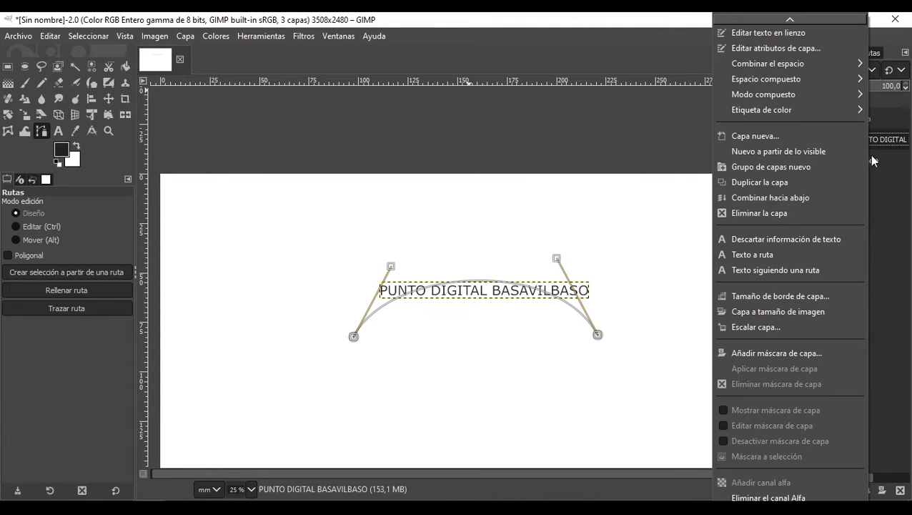
click(811, 271)
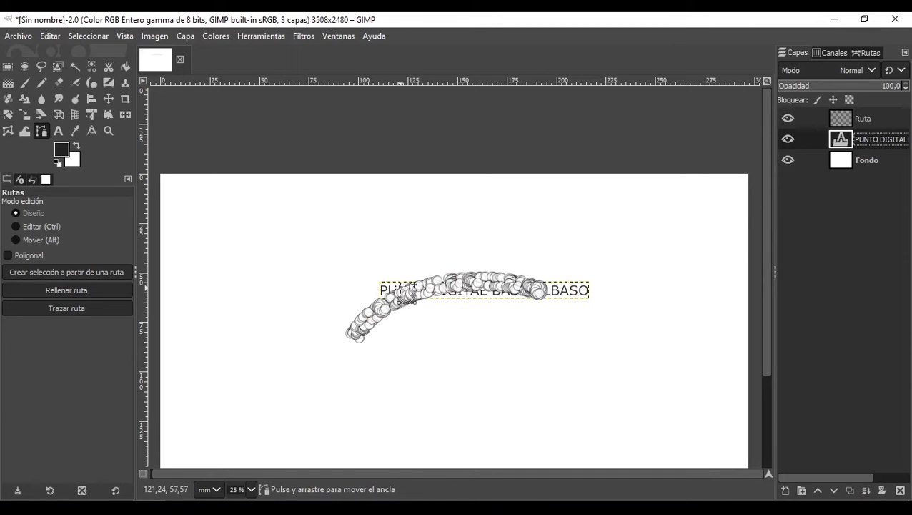
scroll(413, 284, up, 3)
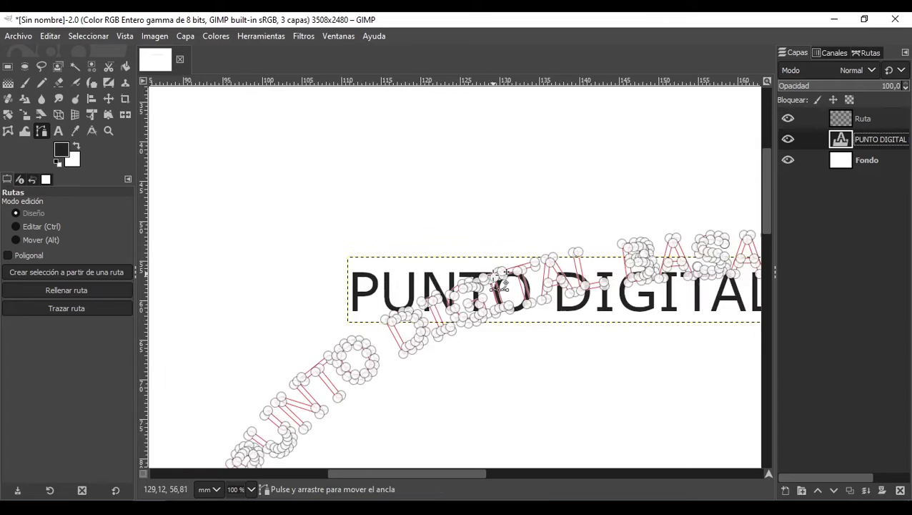
scroll(485, 306, up, 1)
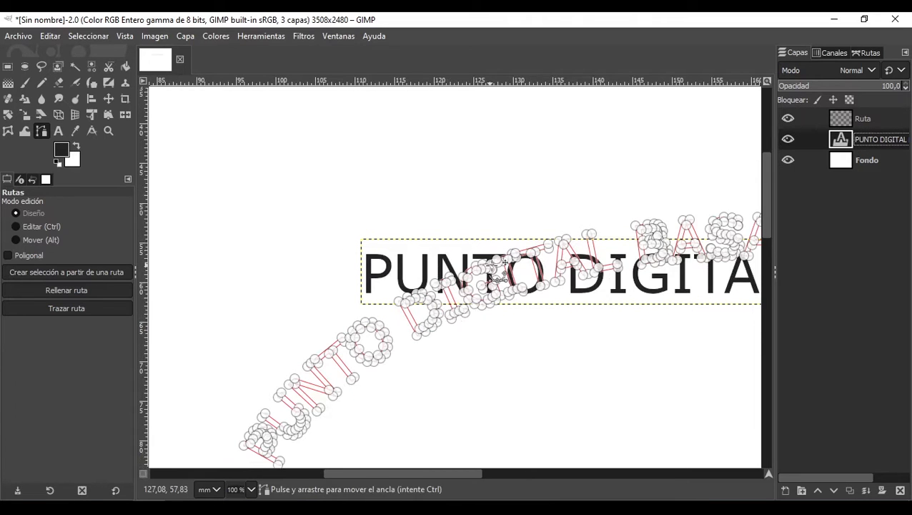
scroll(498, 271, down, 1)
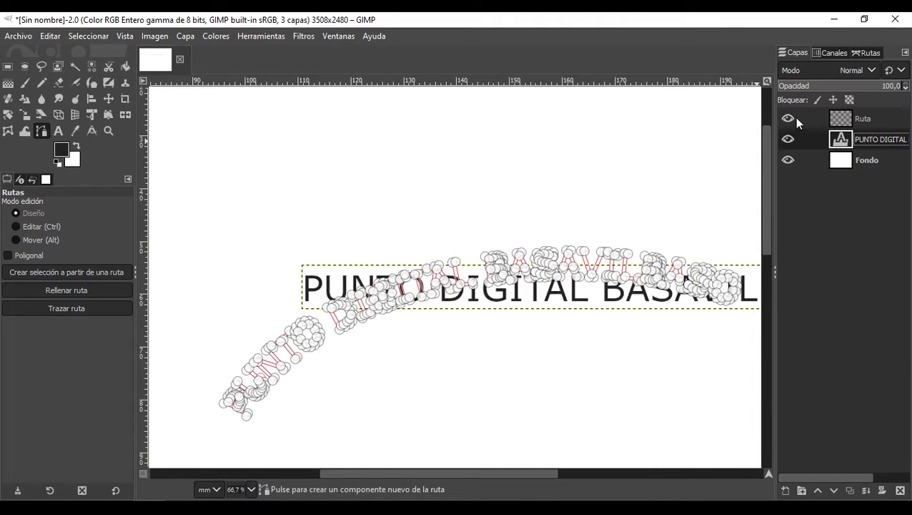
Step: Create a selection from the curved PUNTO DIGITAL BASAVILBASO path and hide that path
right_click(868, 137)
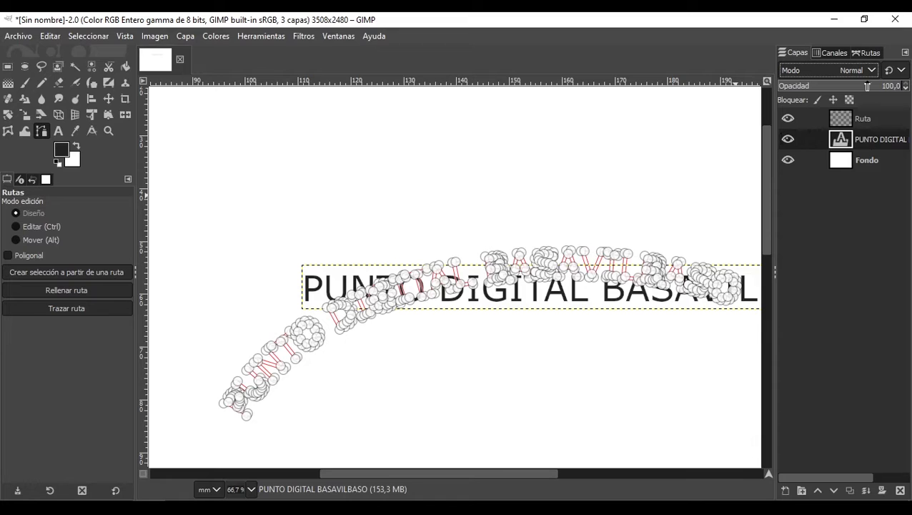
click(868, 53)
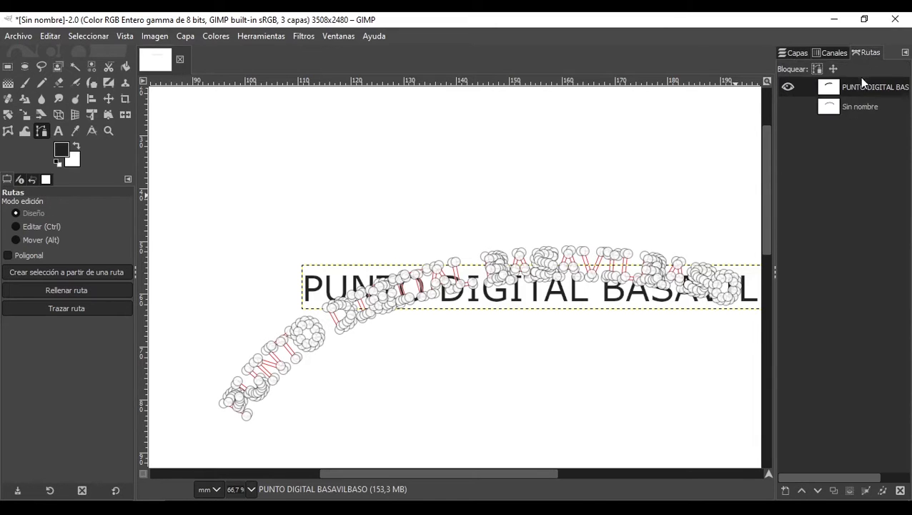
click(788, 89)
click(786, 89)
right_click(868, 90)
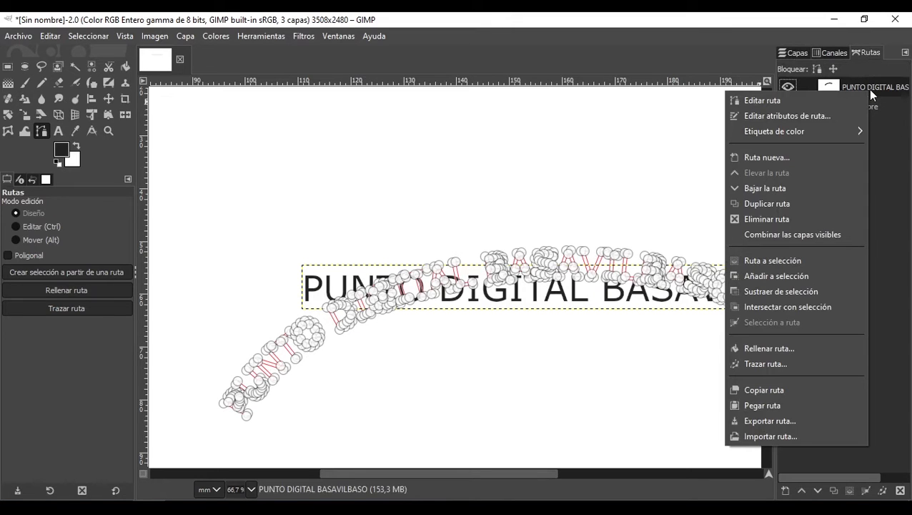
click(811, 261)
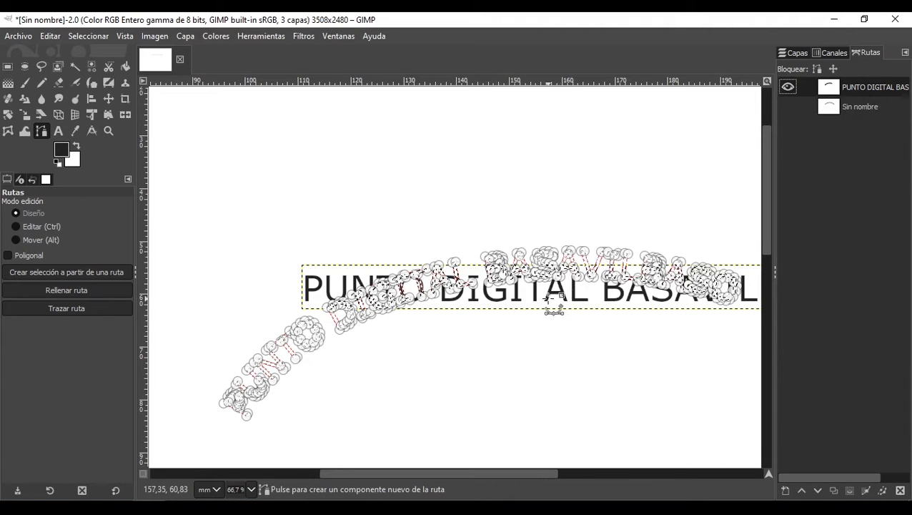
click(788, 87)
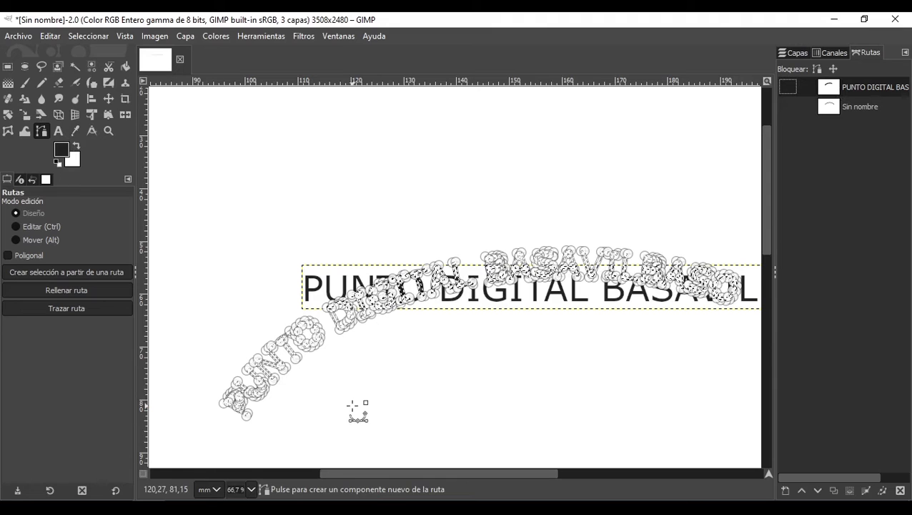
Step: Fill the curved text selection on the Ruta layer with the foreground colour using Bucket Fill
click(797, 52)
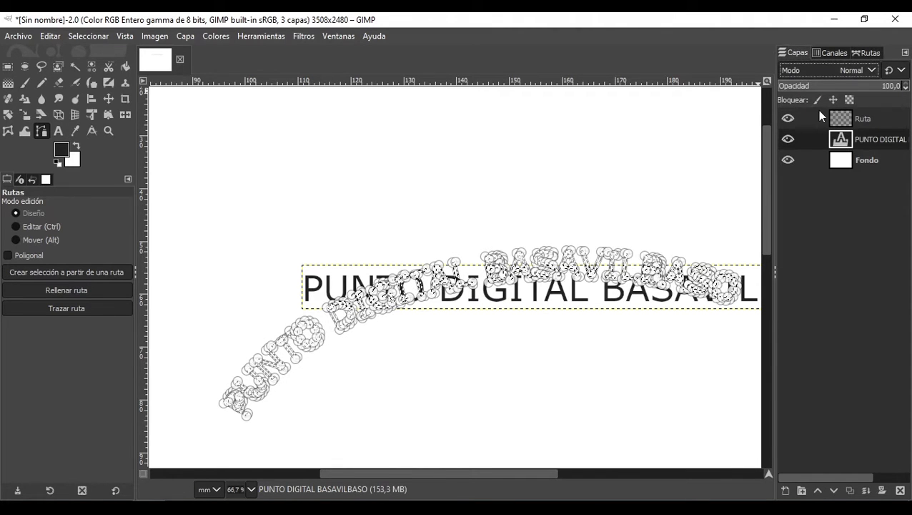
click(58, 131)
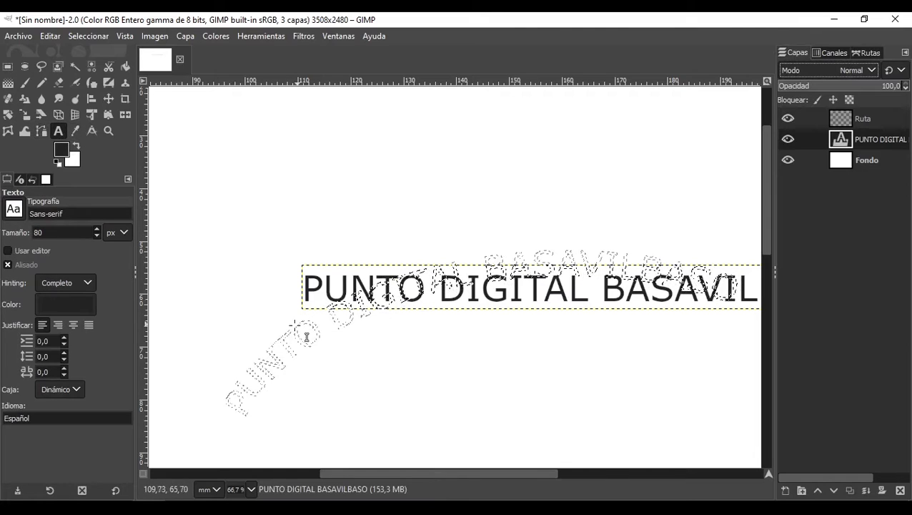
click(110, 100)
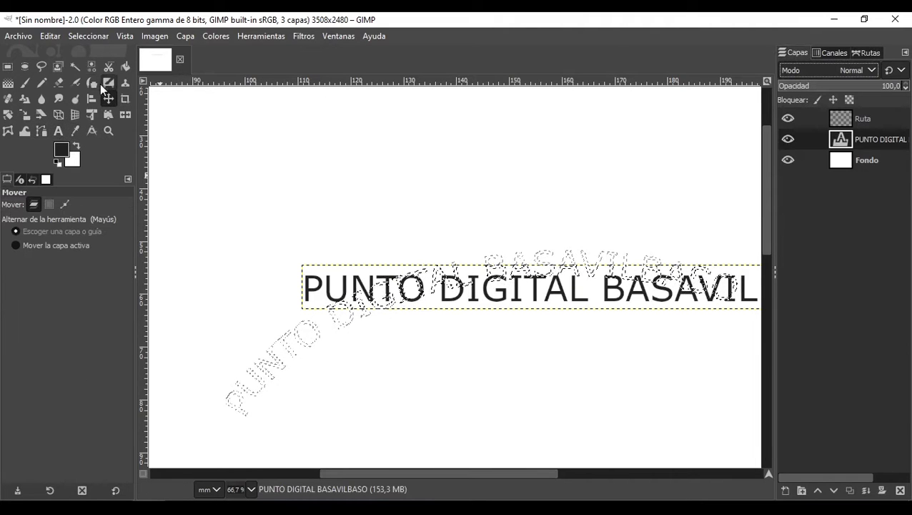
click(126, 67)
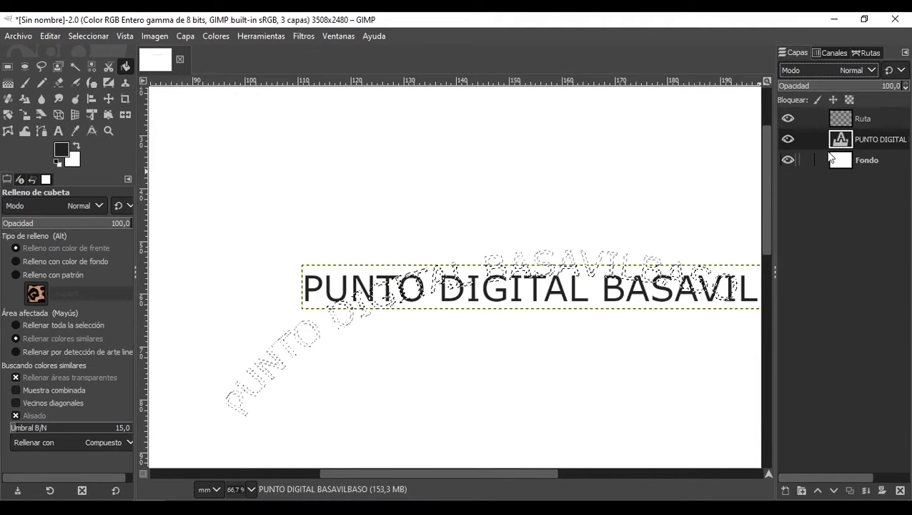
click(858, 123)
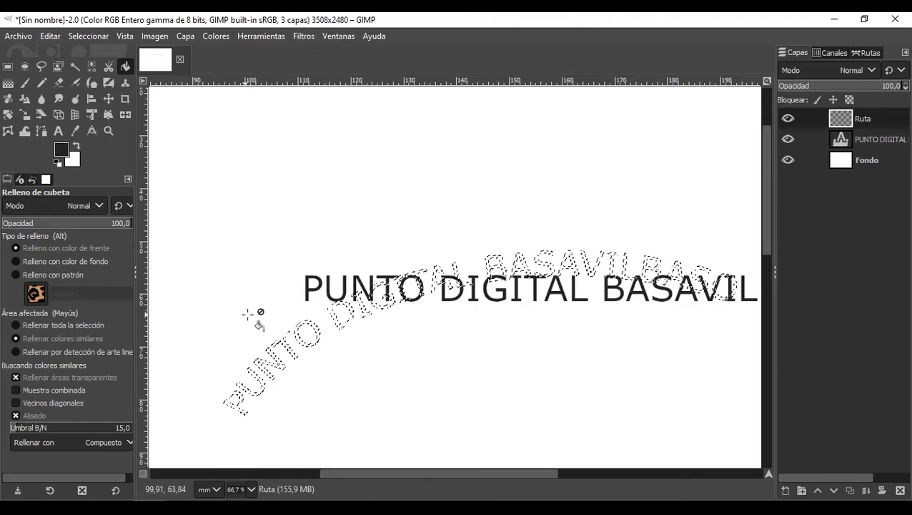
click(329, 308)
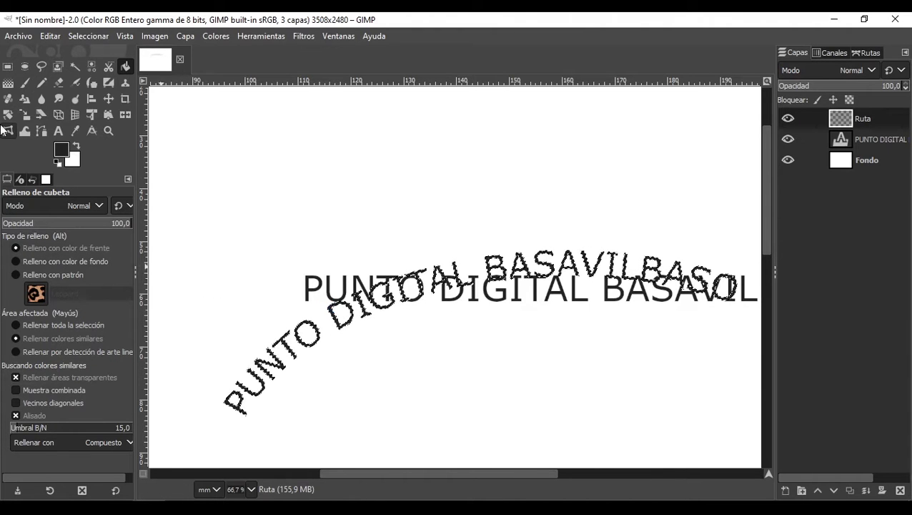
Step: Move the filled arched text on the Ruta layer above the straight text and clear the selection
click(108, 98)
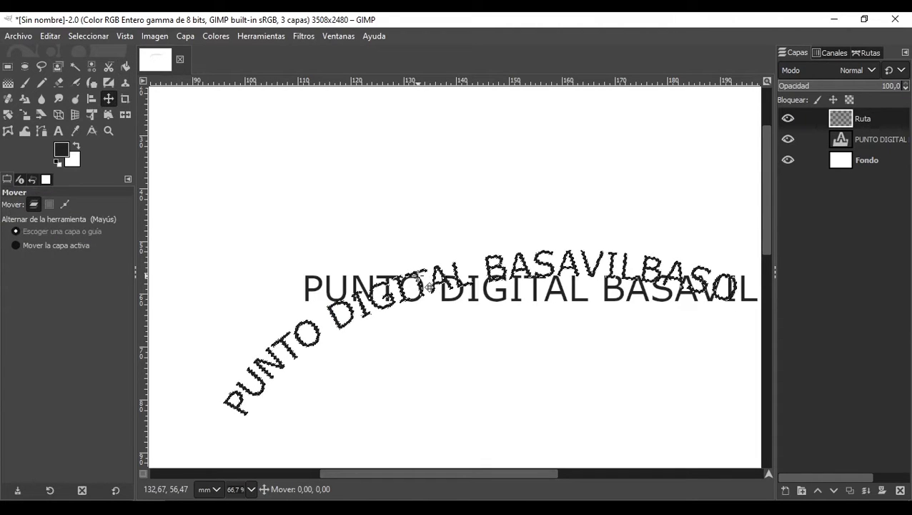
drag(429, 287, 501, 233)
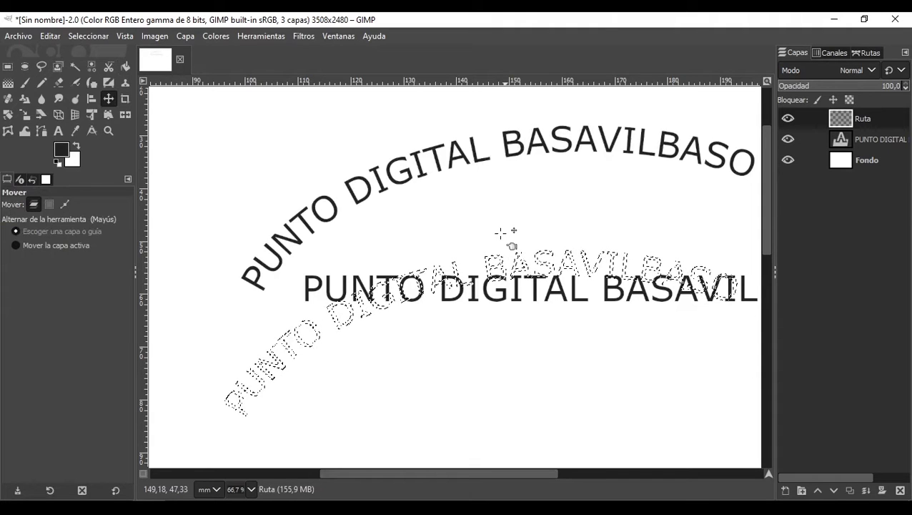
drag(501, 233, 450, 235)
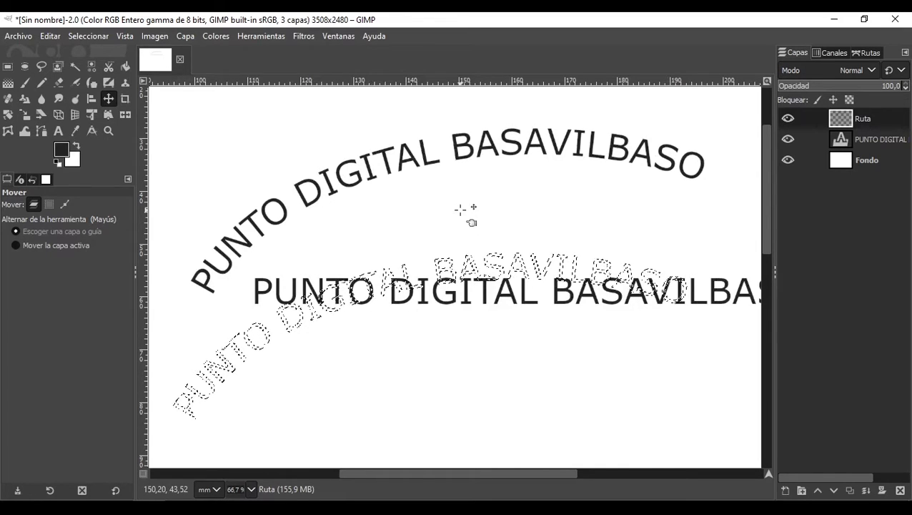
key(shift+ctrl+a)
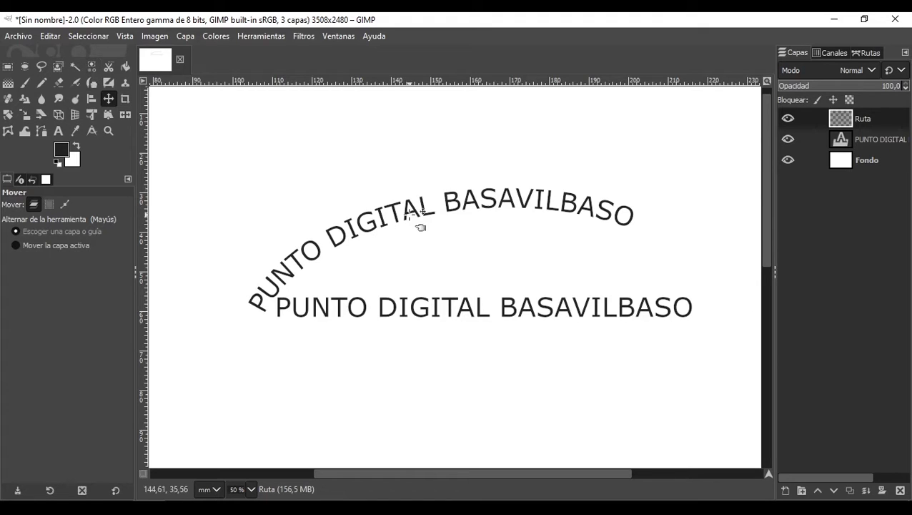
Step: Move the straight text further down and shift the arched text to the right so it sits roughly centred above it
drag(409, 212, 407, 191)
drag(504, 302, 489, 339)
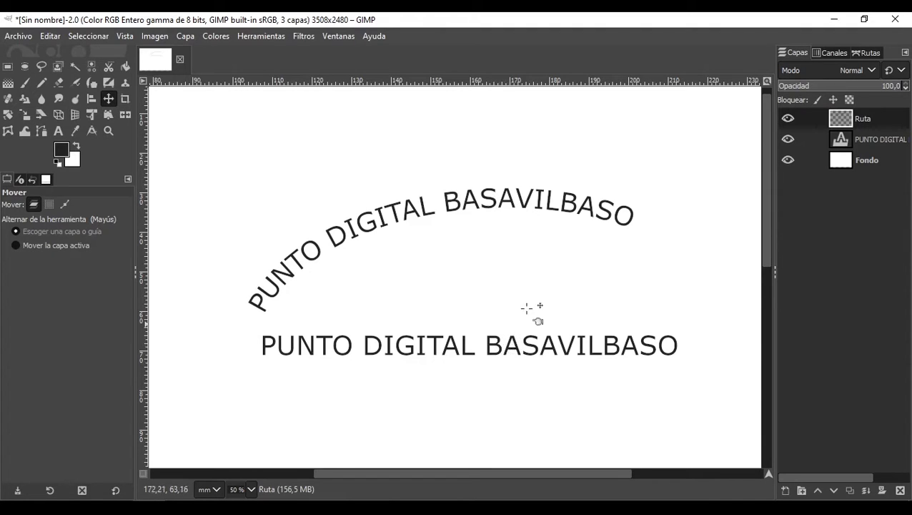
drag(424, 207, 430, 217)
click(436, 223)
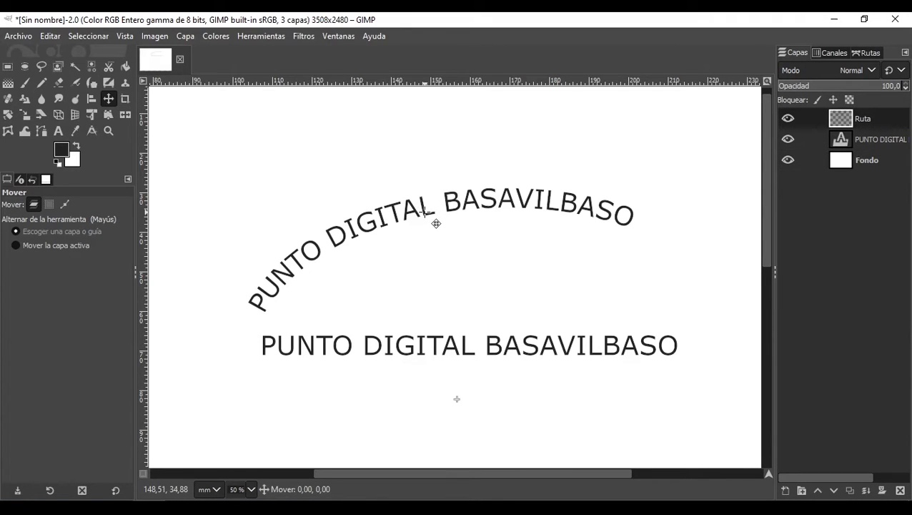
drag(436, 224, 474, 220)
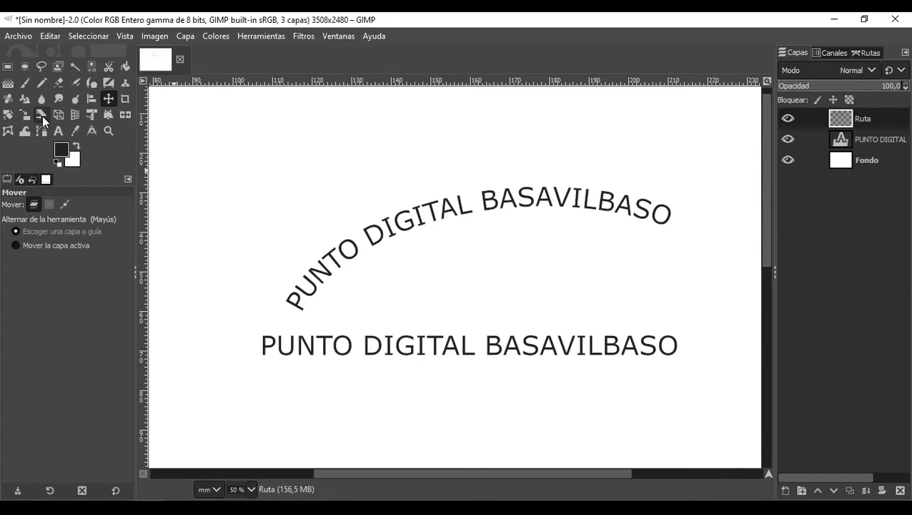
Step: Rotate the Ruta layer with the arched text by 12 degrees
click(8, 115)
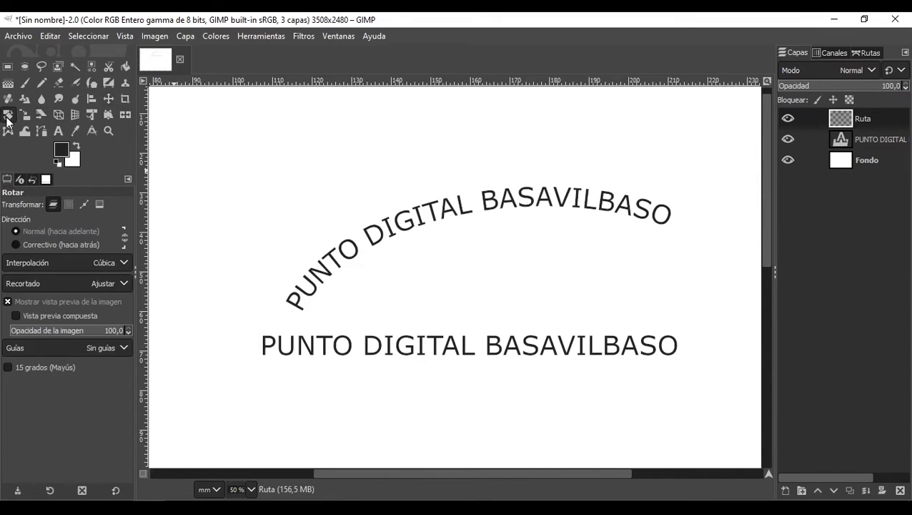
click(505, 192)
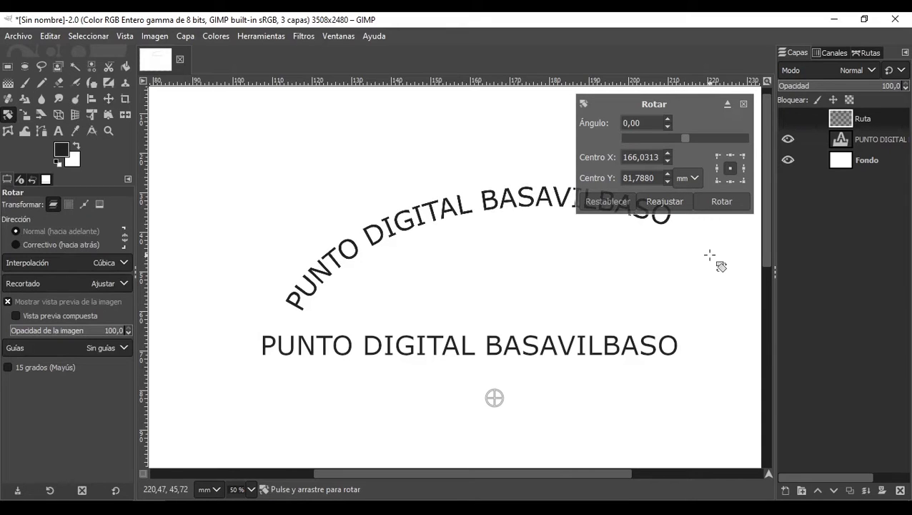
drag(710, 256, 713, 311)
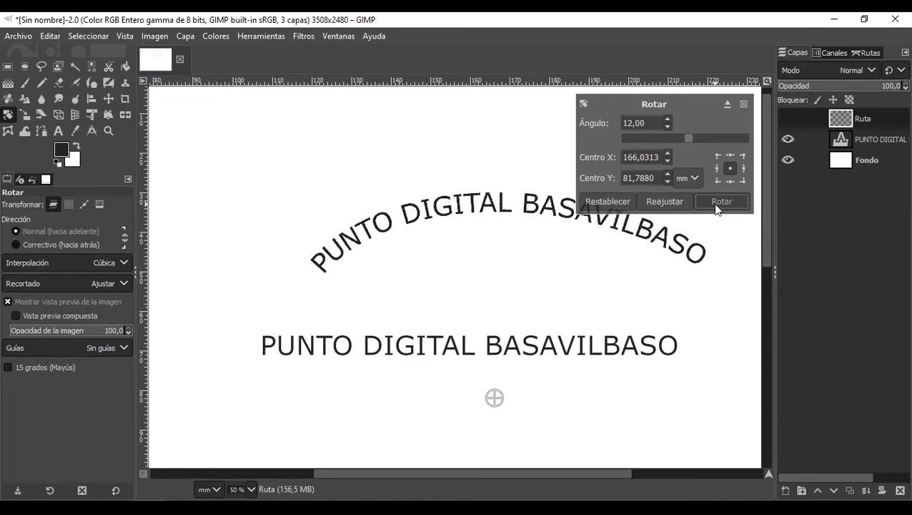
click(718, 205)
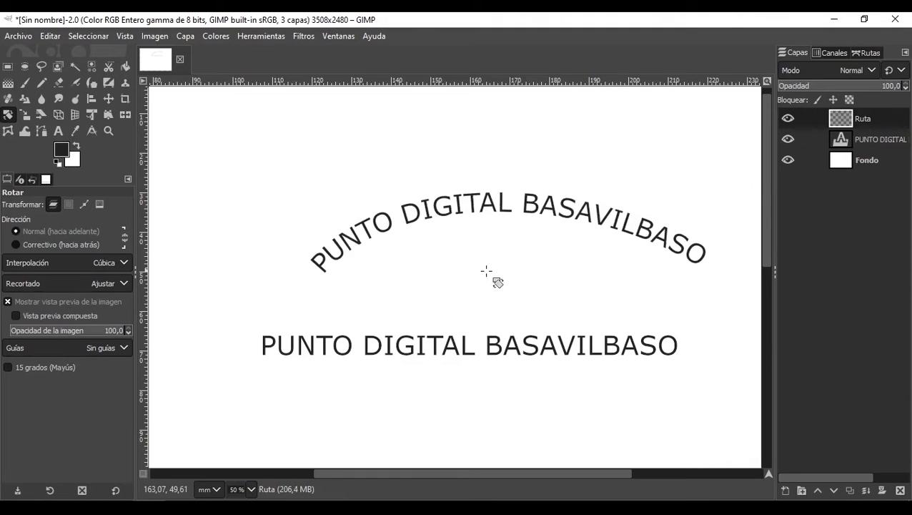
click(583, 106)
click(858, 140)
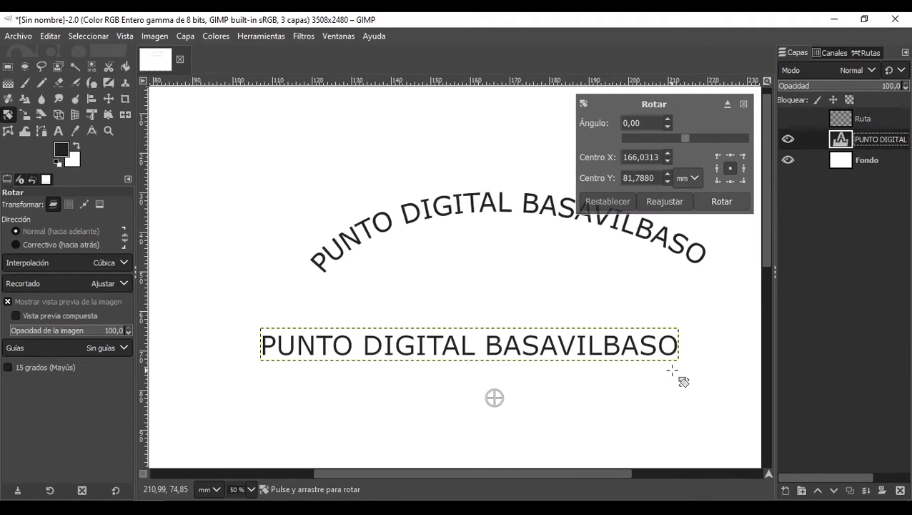
drag(672, 371, 646, 309)
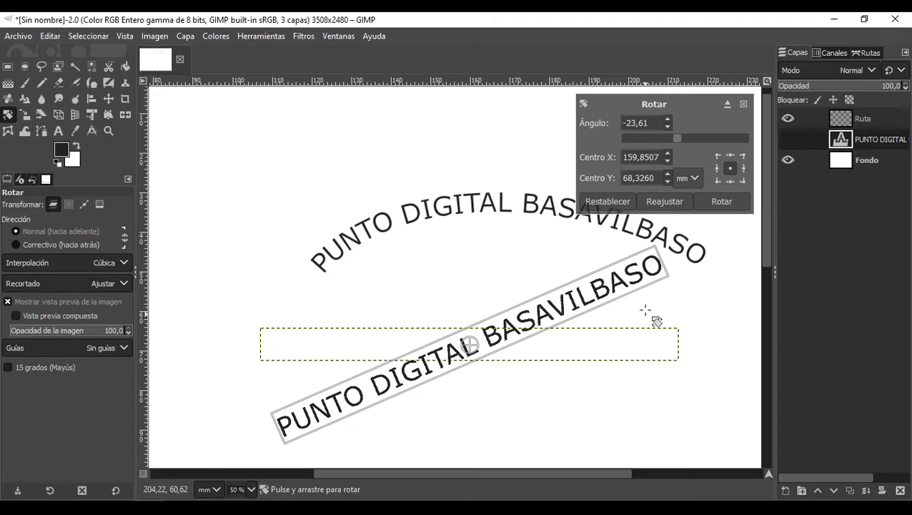
key(Escape)
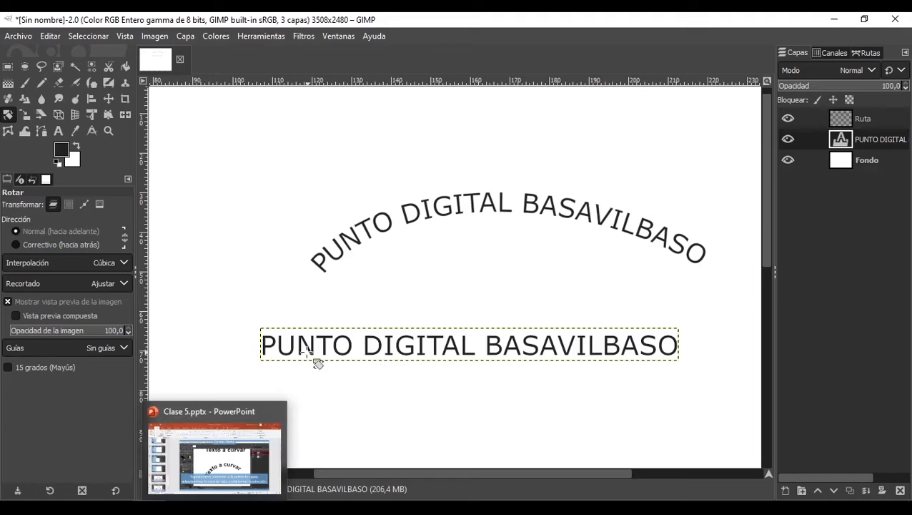
click(59, 130)
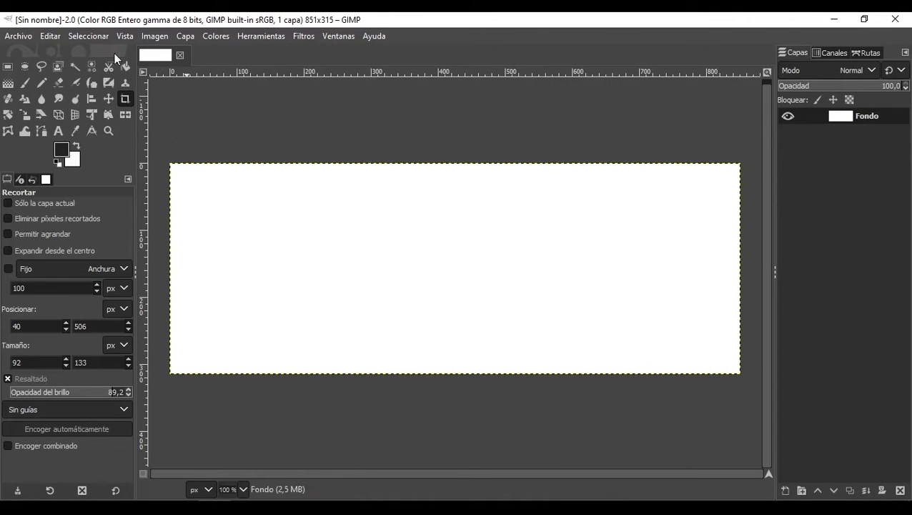
Step: Open Portada.png from the ejemplos folder as a new layer in the blank 851x315 image
click(18, 36)
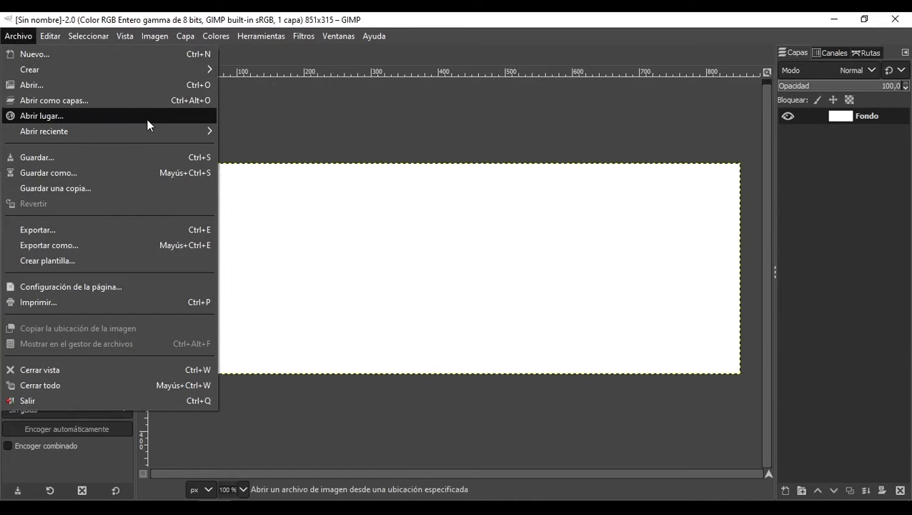
mouse_move(155, 133)
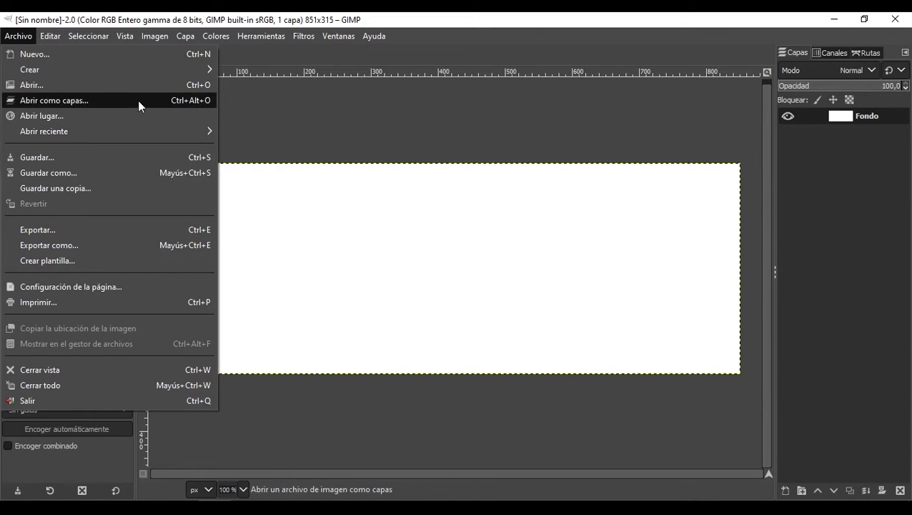
click(137, 101)
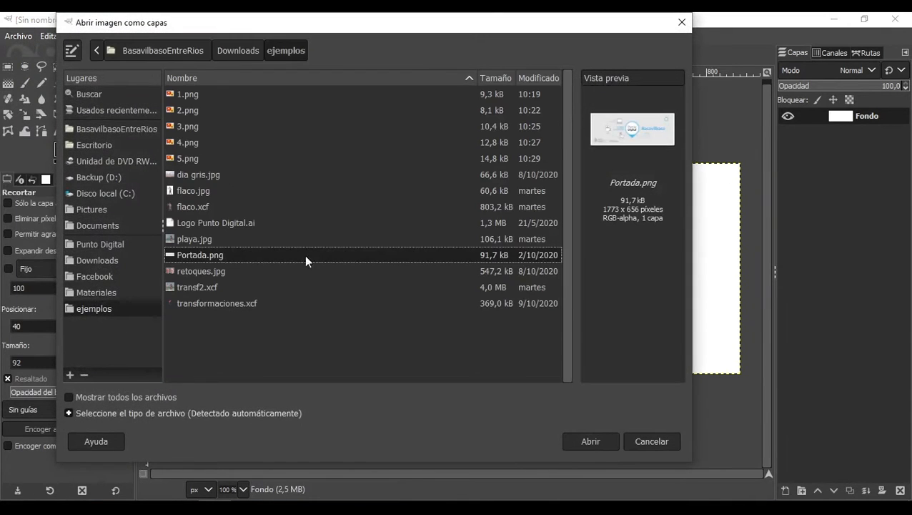
click(608, 448)
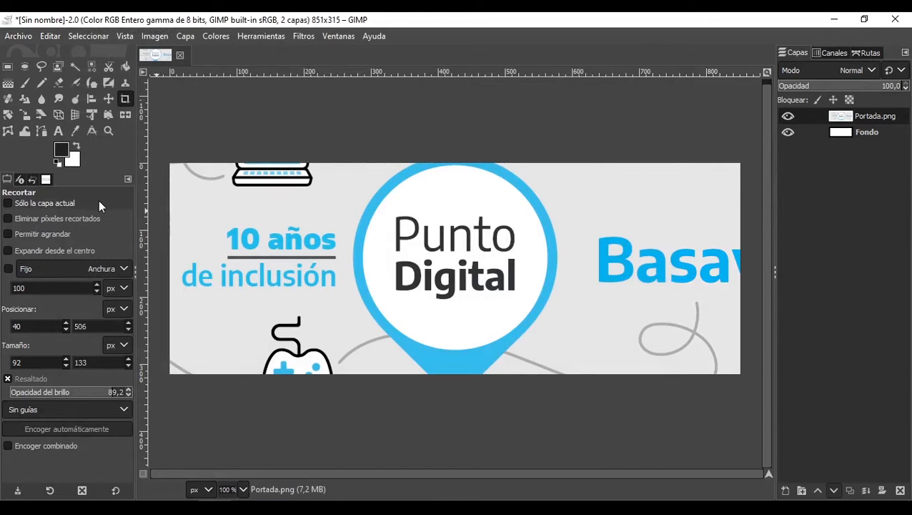
Step: Scale the Portada.png layer to about 840 x 311 px, keeping its proportions, so the whole cover fits the canvas
click(24, 114)
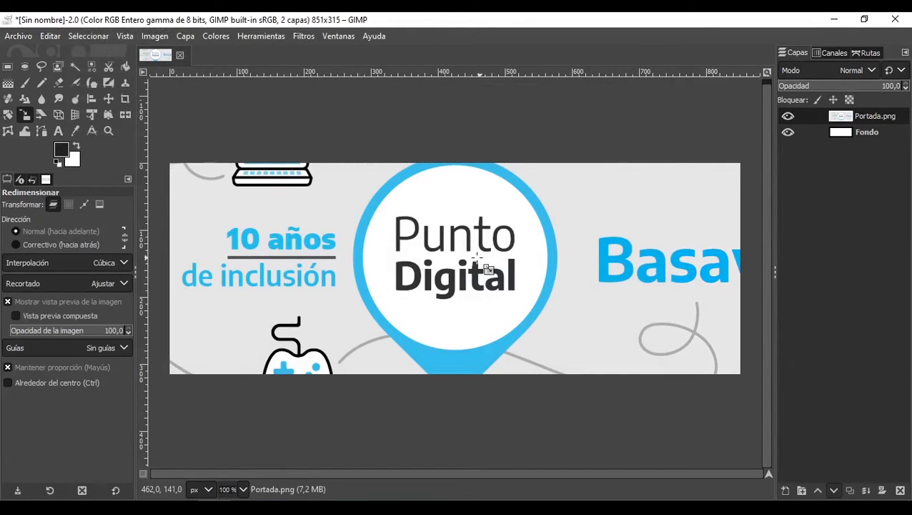
click(487, 269)
scroll(547, 254, down, 3)
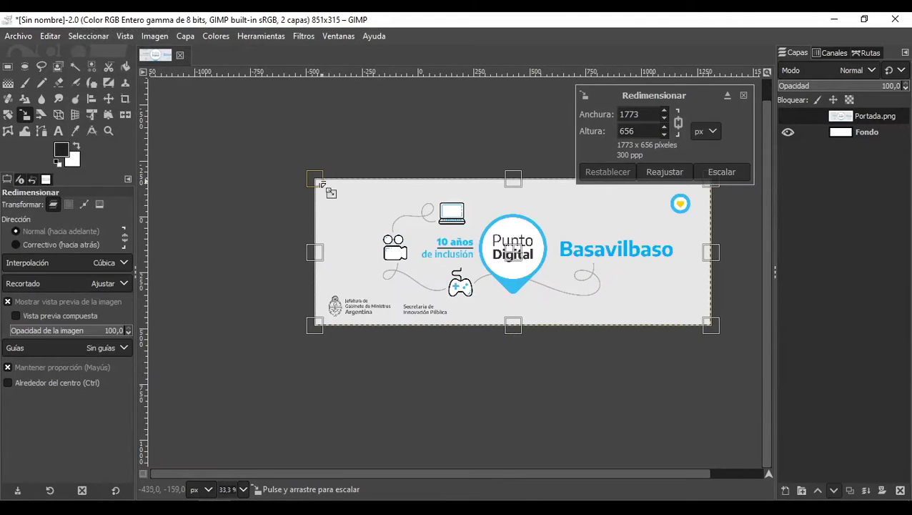
drag(317, 179, 523, 291)
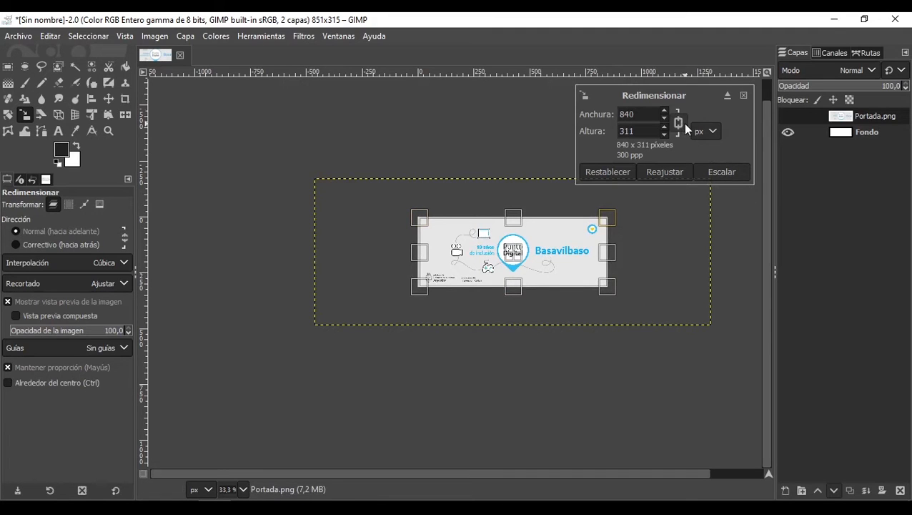
click(719, 173)
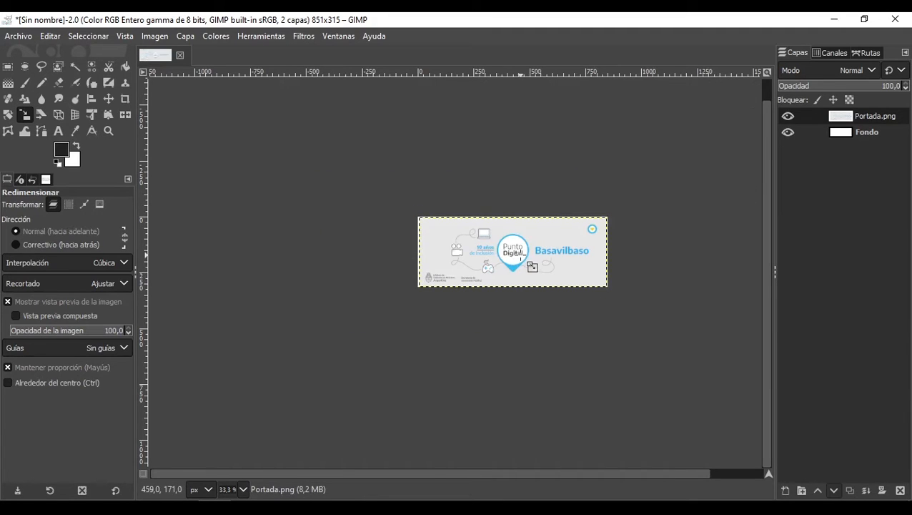
scroll(521, 253, up, 3)
scroll(538, 253, down, 3)
scroll(553, 253, up, 3)
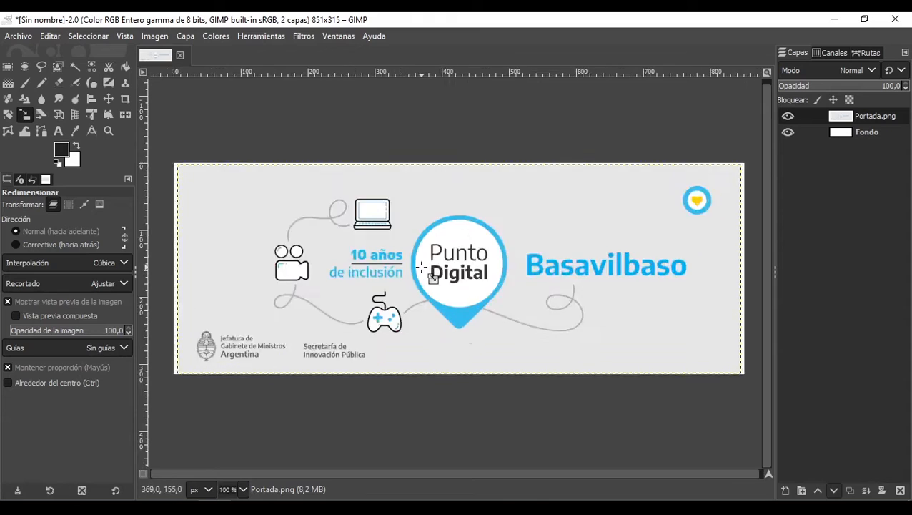
scroll(551, 262, down, 2)
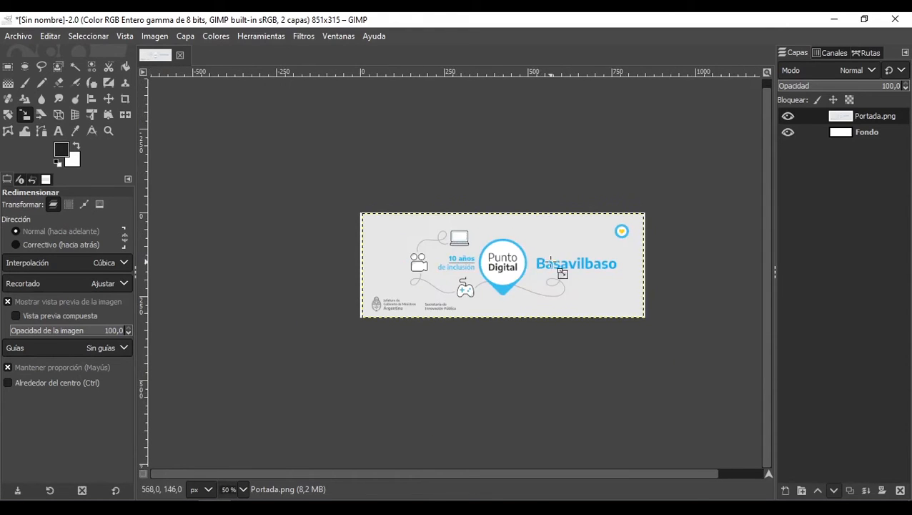
scroll(551, 260, up, 2)
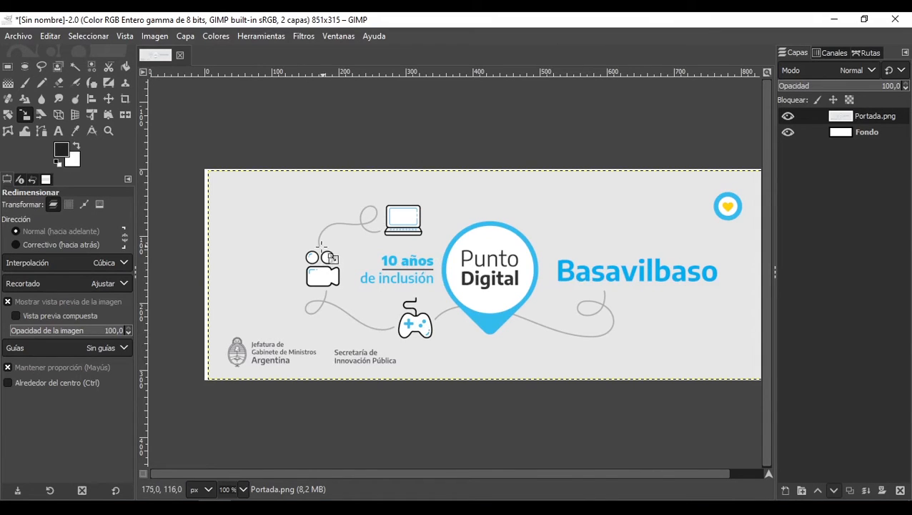
Step: Reorder the layers so Portada.png sits beneath Fondo
click(854, 131)
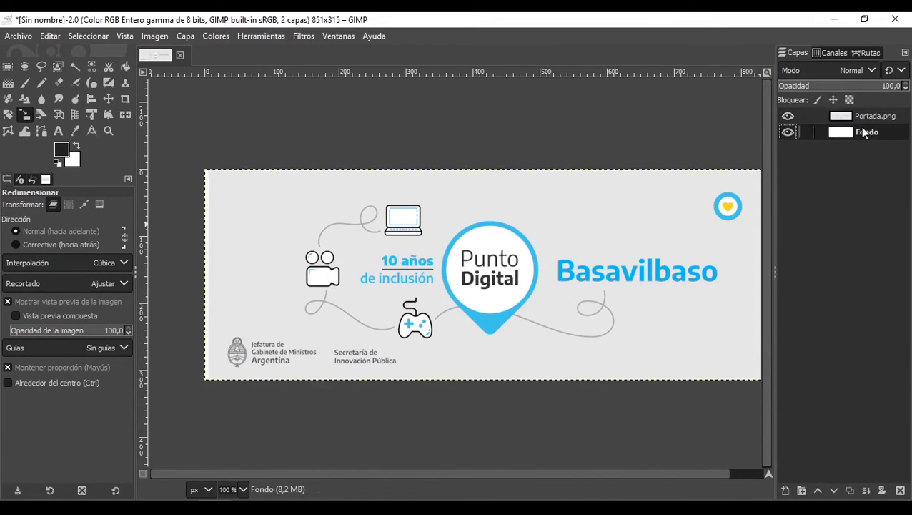
drag(869, 115, 878, 134)
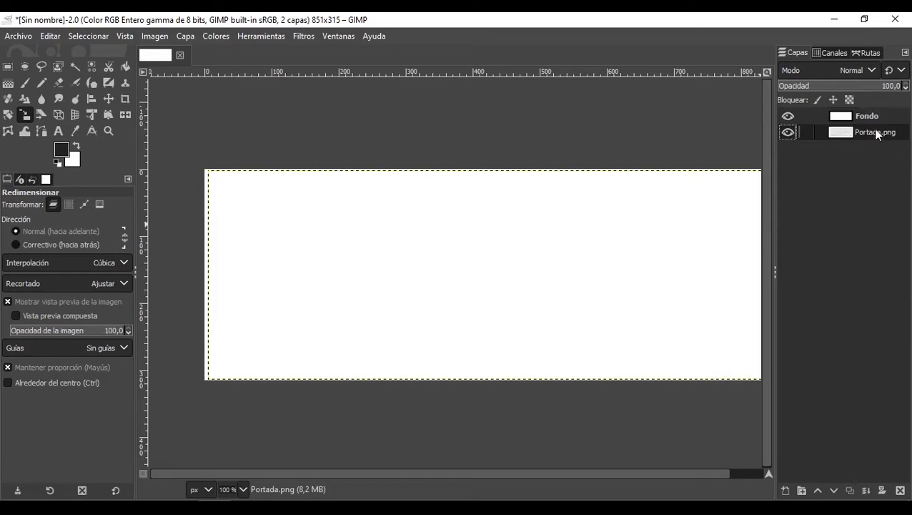
click(876, 115)
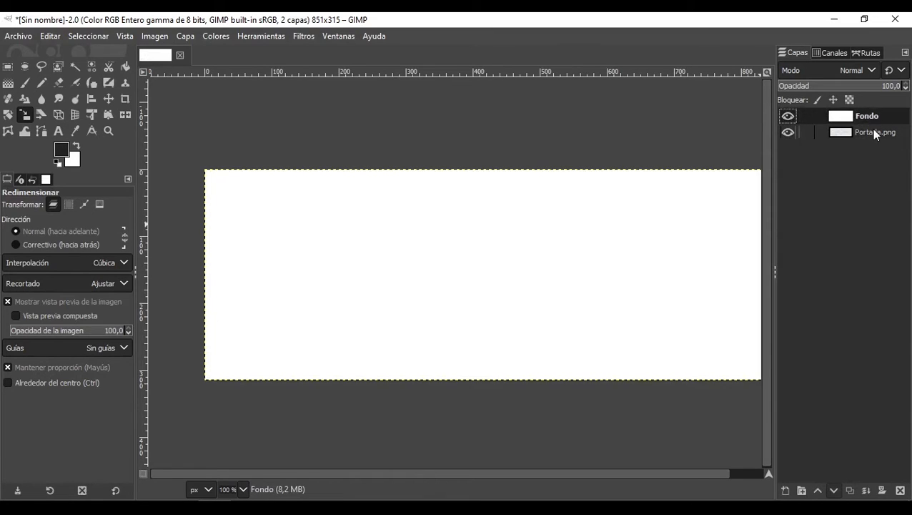
click(873, 130)
click(875, 115)
click(873, 130)
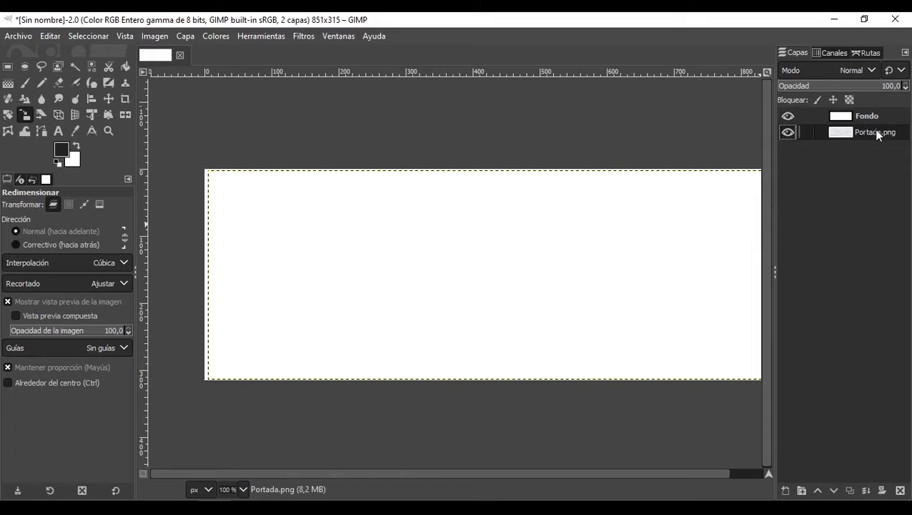
Step: Hide the Fondo layer and sample the light grey background of Portada.png as the foreground colour
click(71, 129)
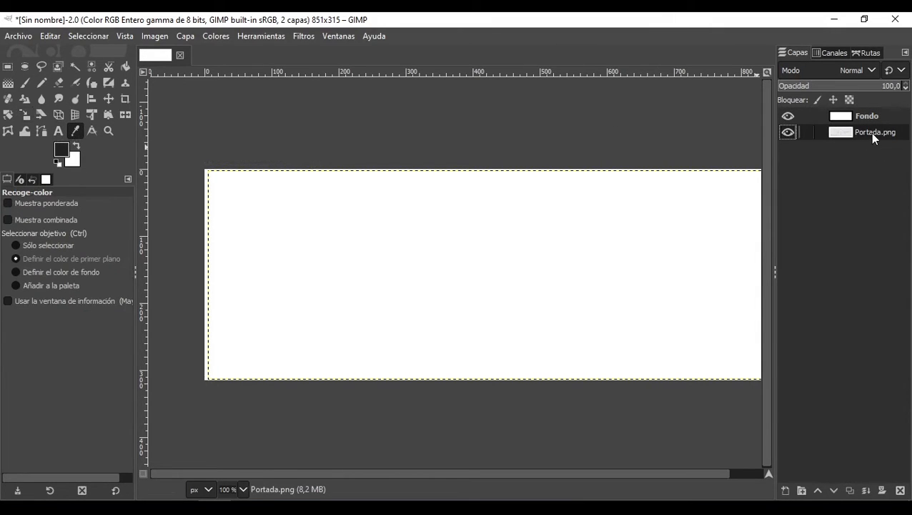
click(789, 122)
click(597, 224)
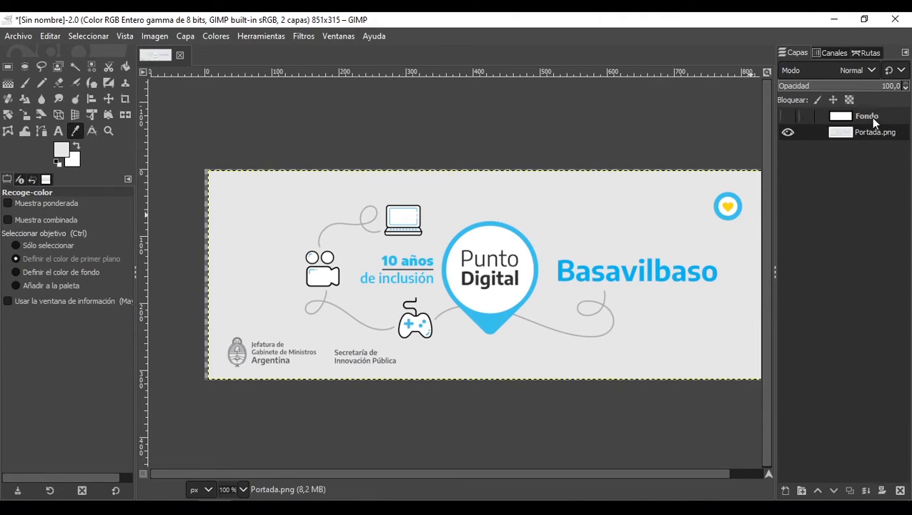
Step: Show the Fondo layer again and bucket-fill it with the sampled light grey
click(875, 123)
click(788, 117)
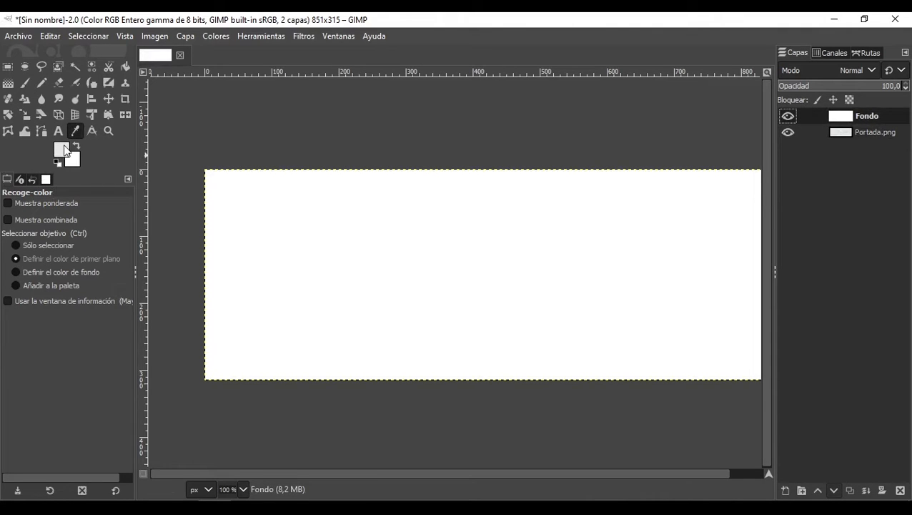
key(shift+c)
click(126, 71)
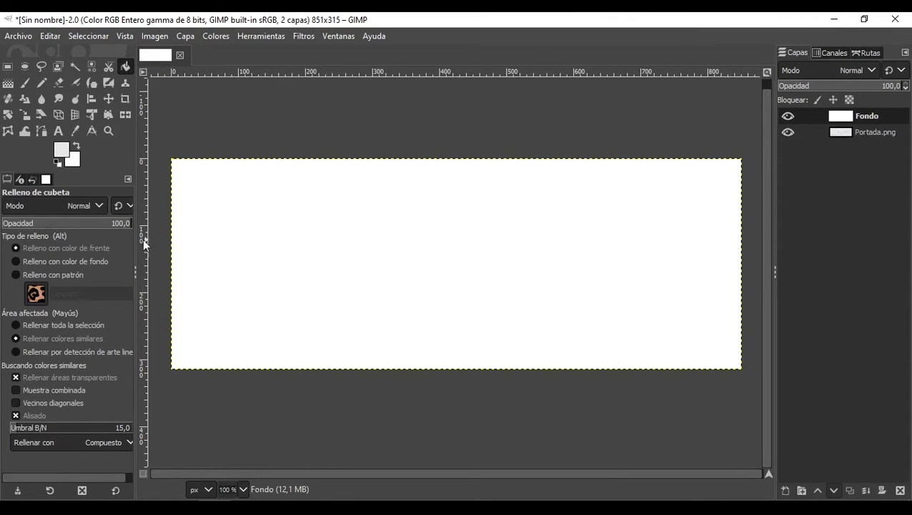
click(364, 235)
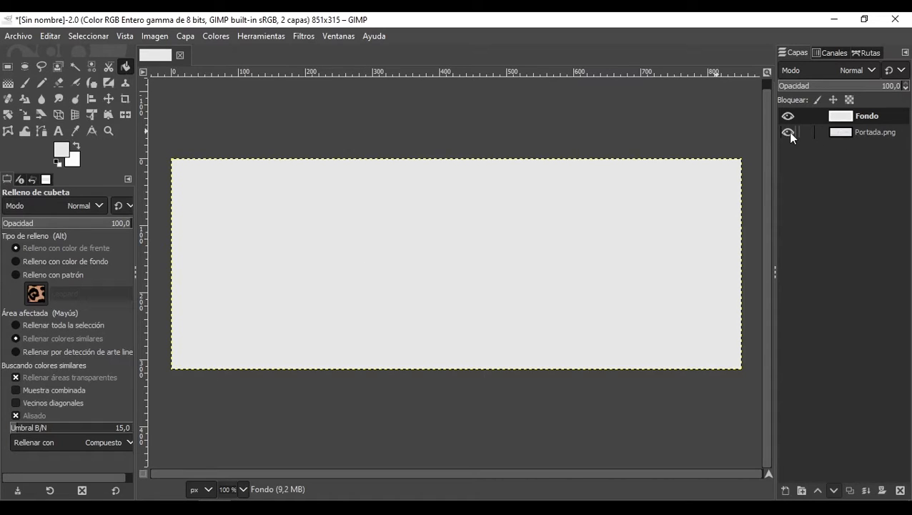
Step: Hide Fondo to examine the Portada.png design underneath, and show it again
click(874, 133)
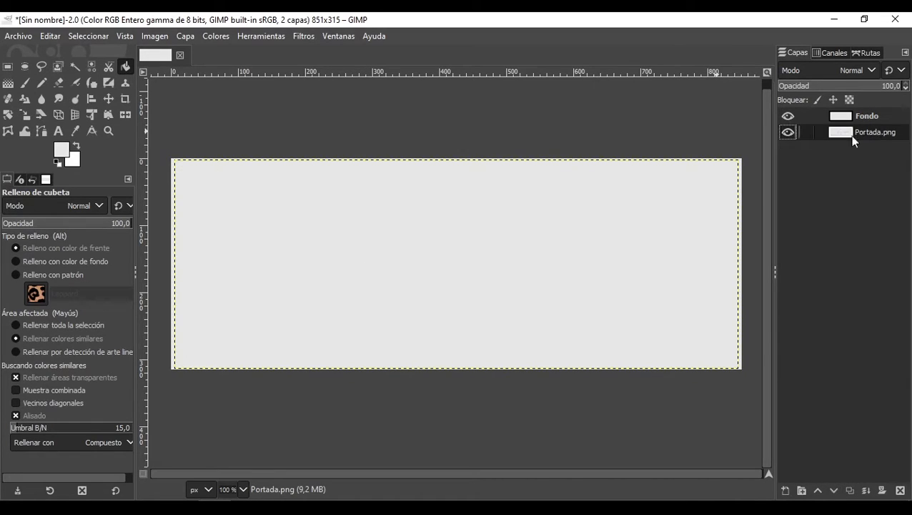
click(789, 117)
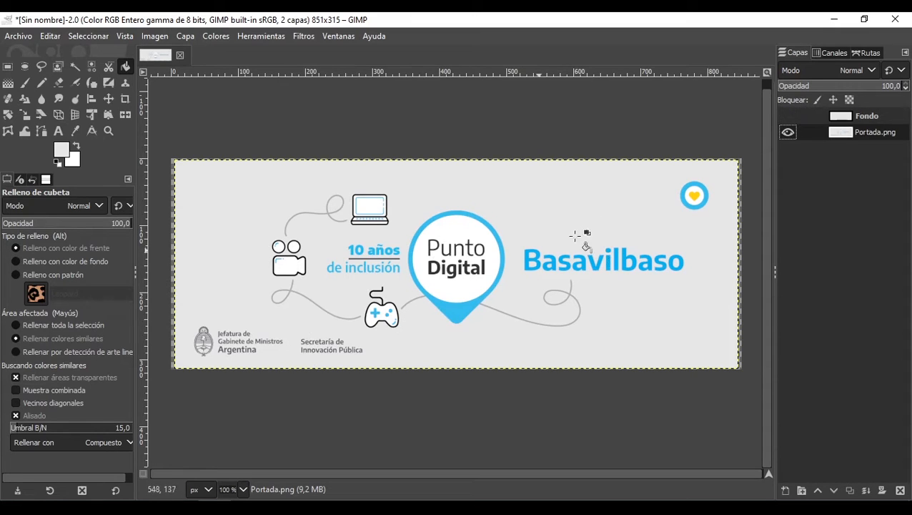
click(788, 116)
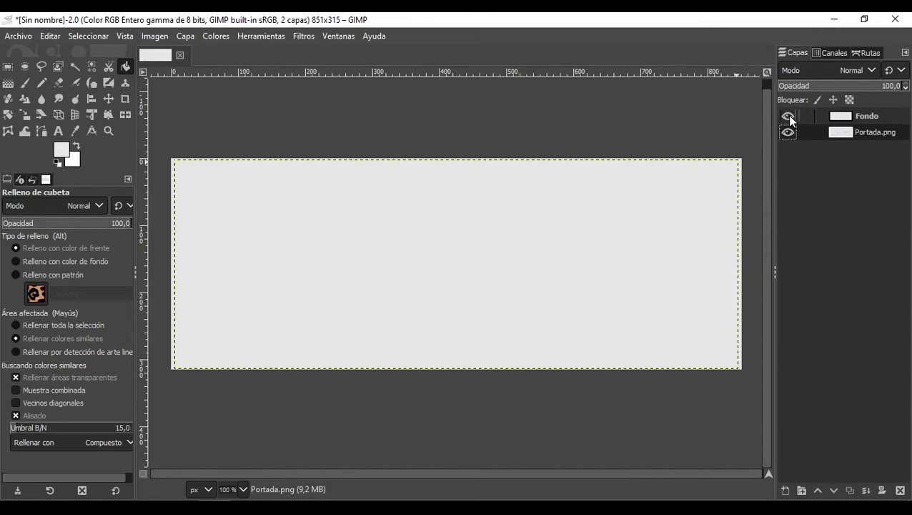
Step: Open 1.png through 5.png from the ejemplos folder as new layers above Fondo
click(873, 115)
click(29, 36)
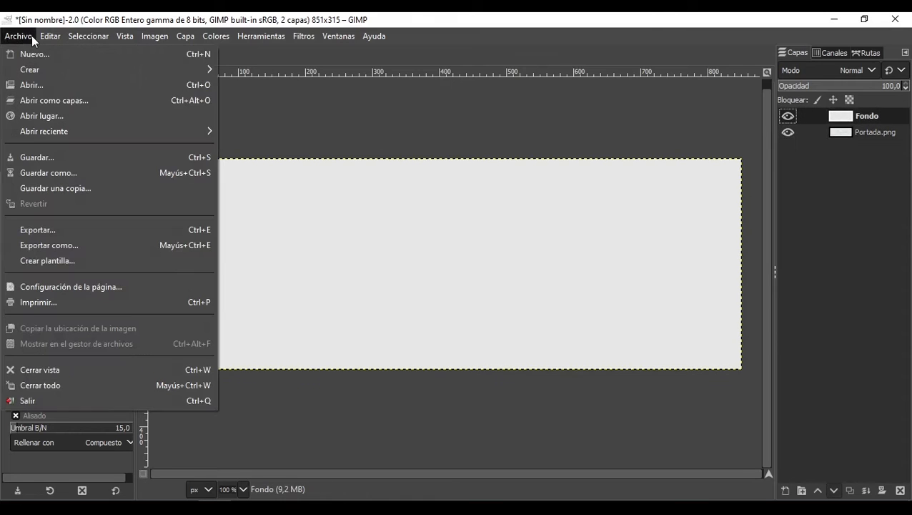
click(47, 101)
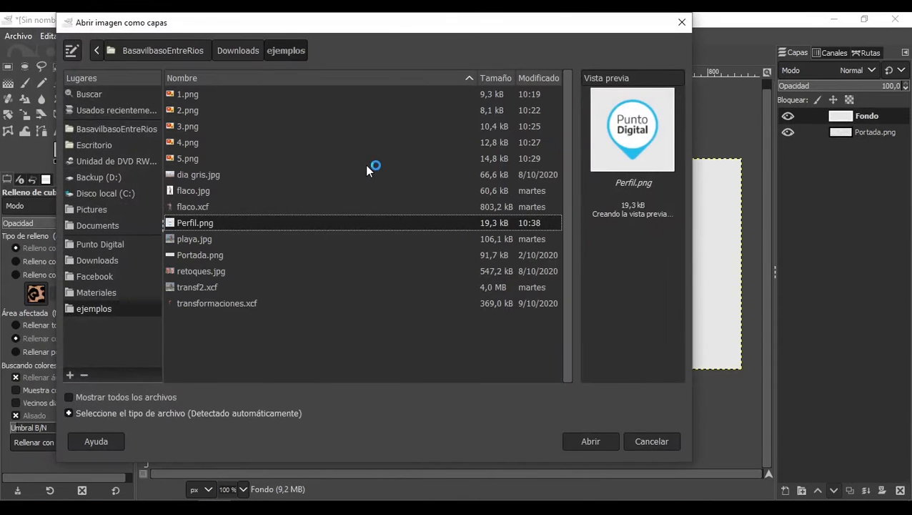
click(195, 94)
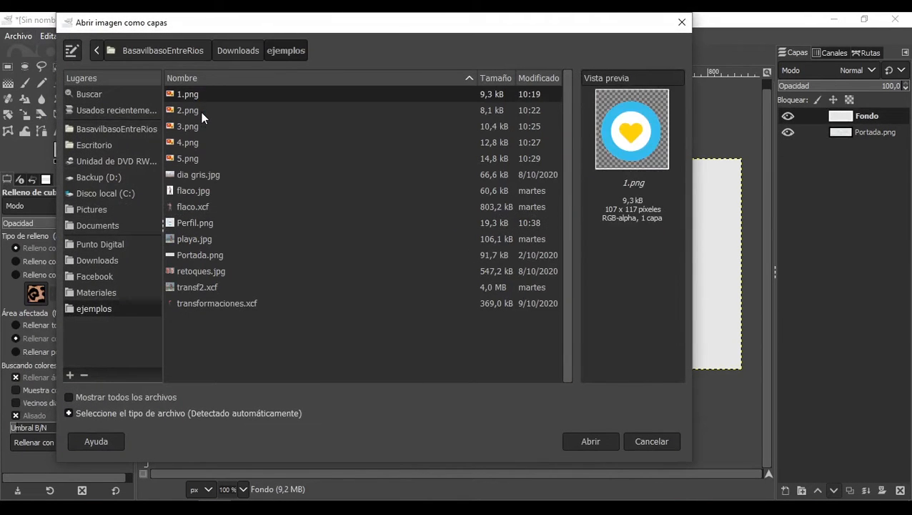
shift+click(193, 157)
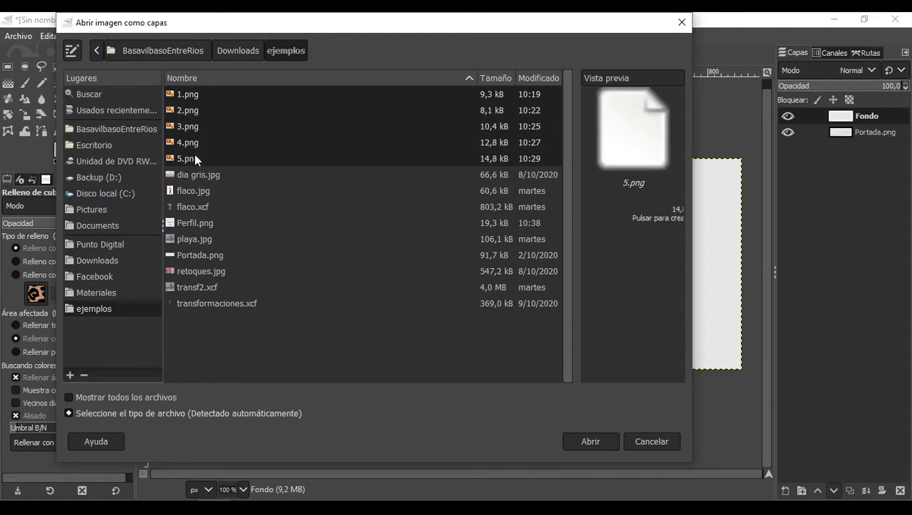
click(591, 441)
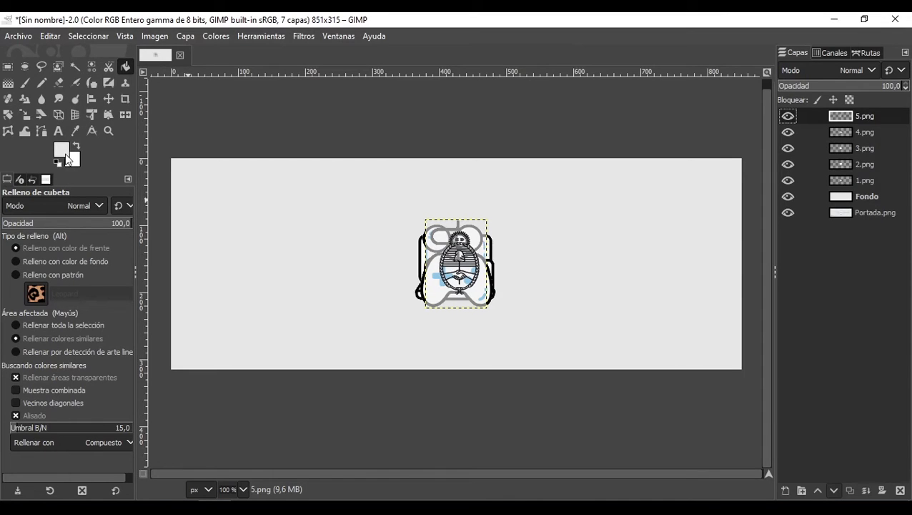
Step: Spread out the stacked icons: crest lower left, camera above the controller, laptop right of centre, and heart badge in the upper-right corner
click(109, 99)
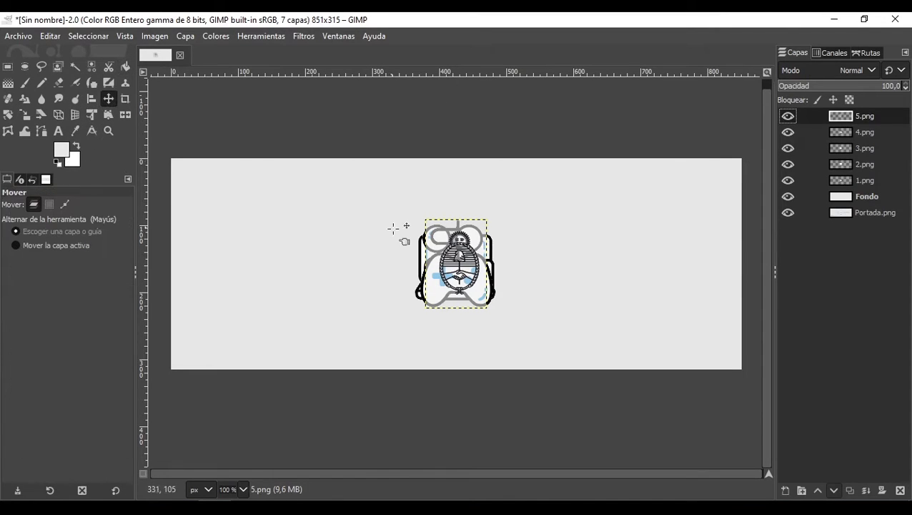
drag(463, 259, 337, 209)
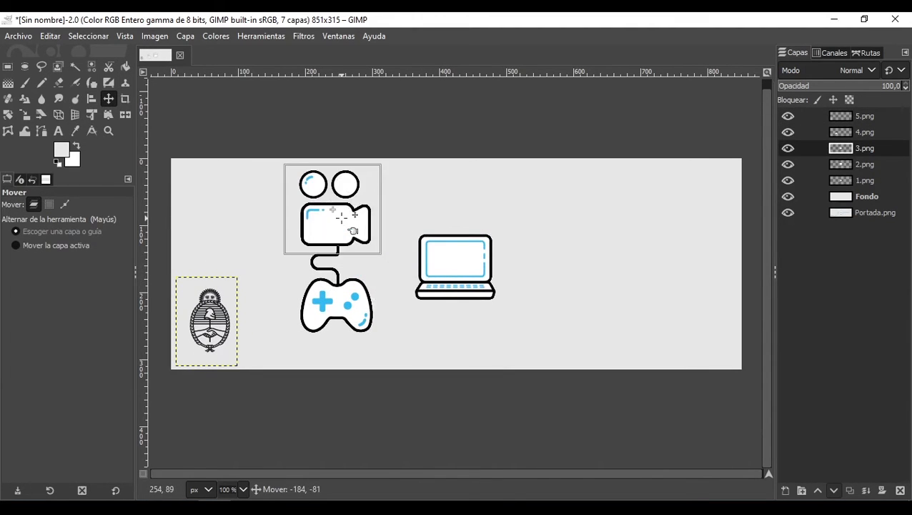
drag(460, 261, 506, 252)
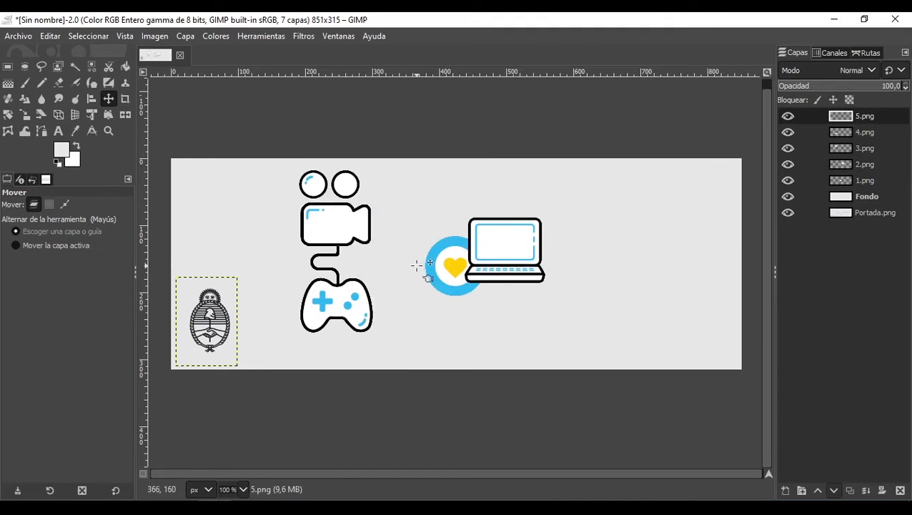
drag(424, 262, 428, 290)
key(ctrl+z)
drag(464, 262, 704, 201)
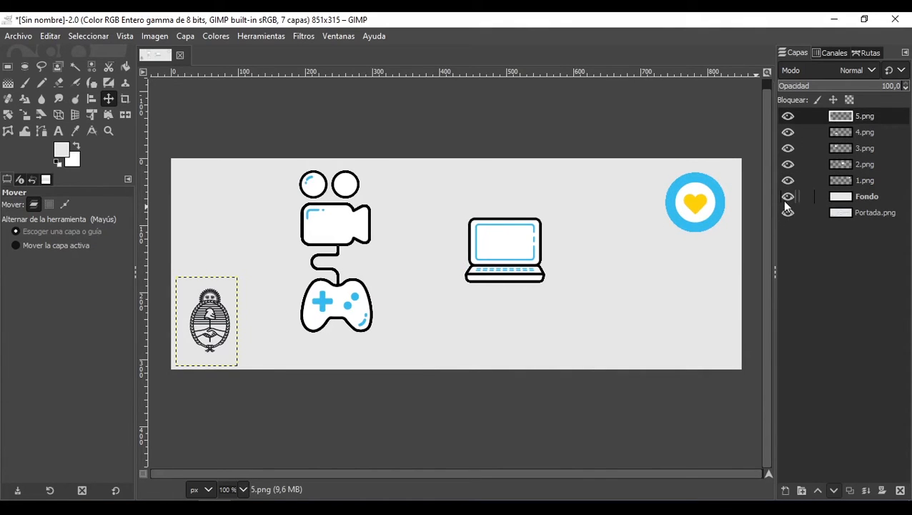
Step: Hide Fondo to expose the reference cover, and nudge the heart badge and Portada.png slightly
click(787, 197)
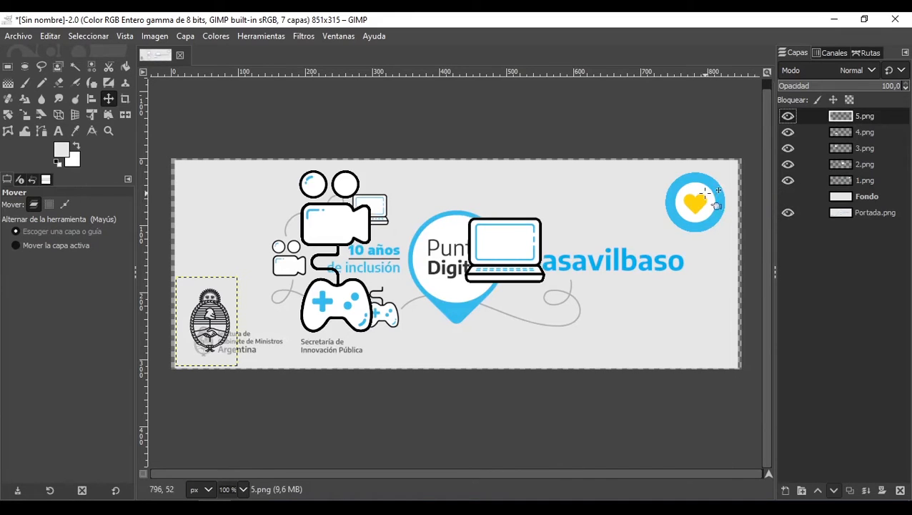
drag(717, 187, 715, 193)
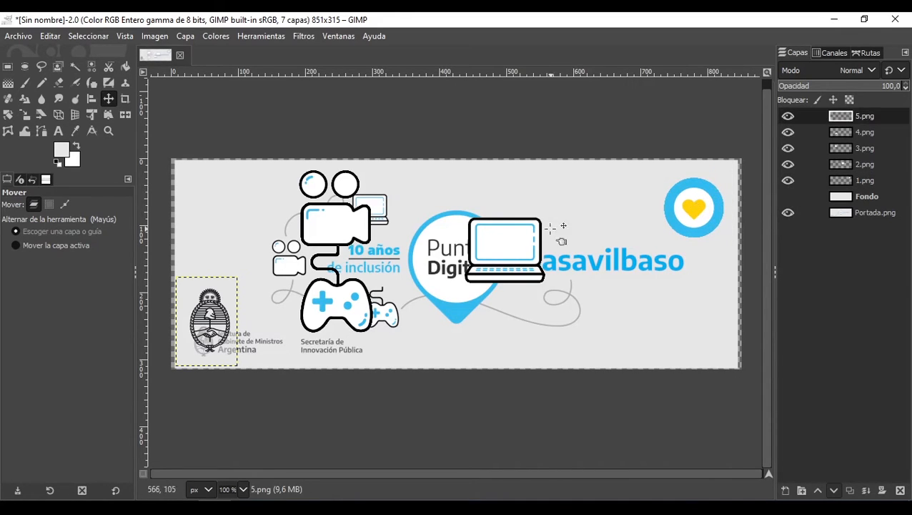
drag(528, 195, 525, 194)
click(524, 193)
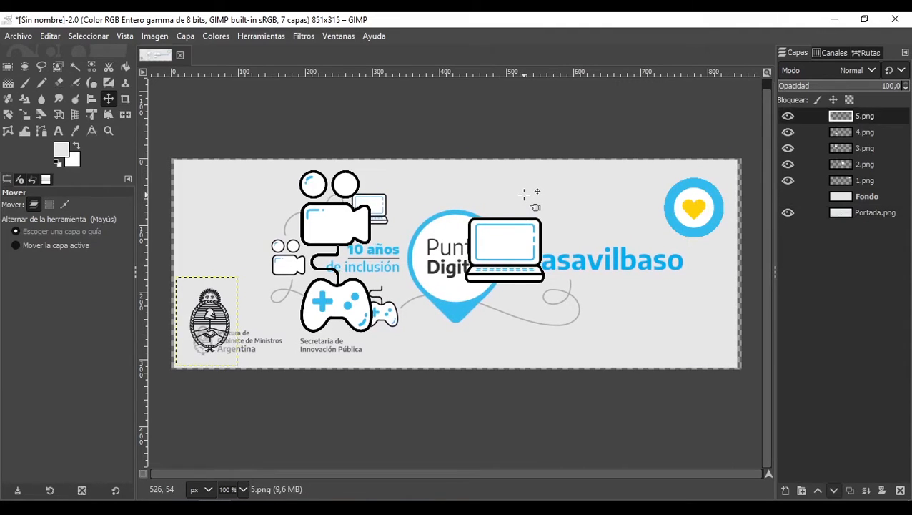
Step: Select the Portada.png layer and turn on snapping to the canvas edges
click(864, 131)
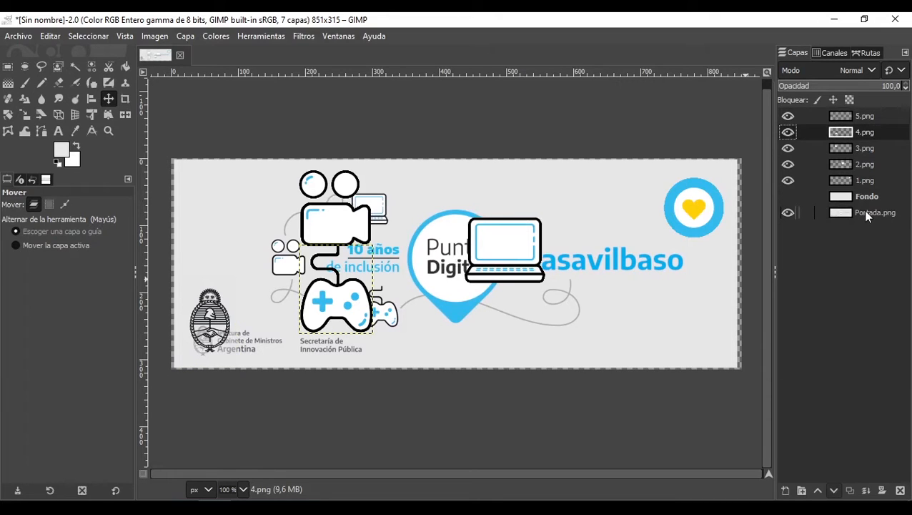
click(866, 213)
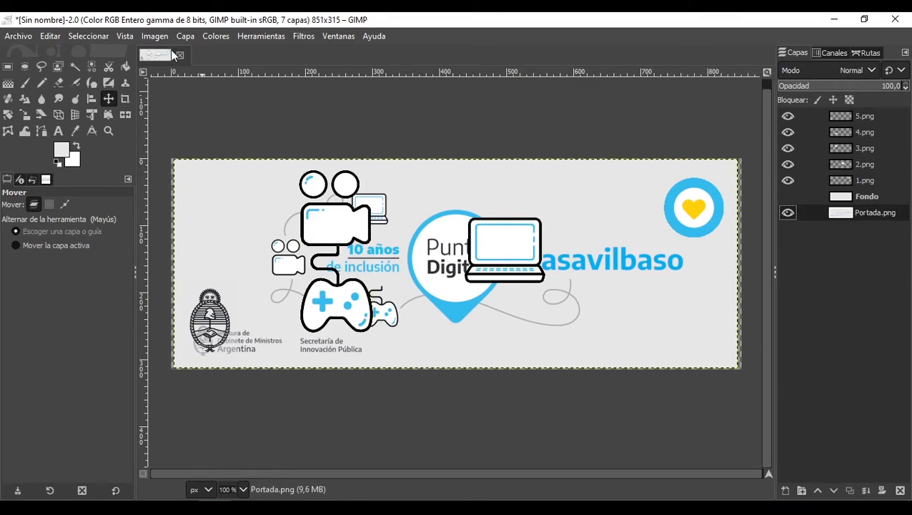
click(124, 35)
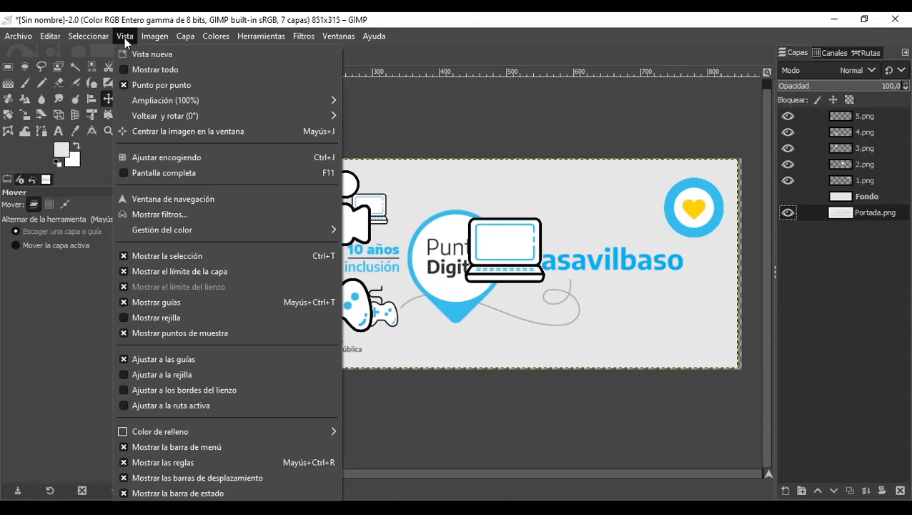
click(186, 390)
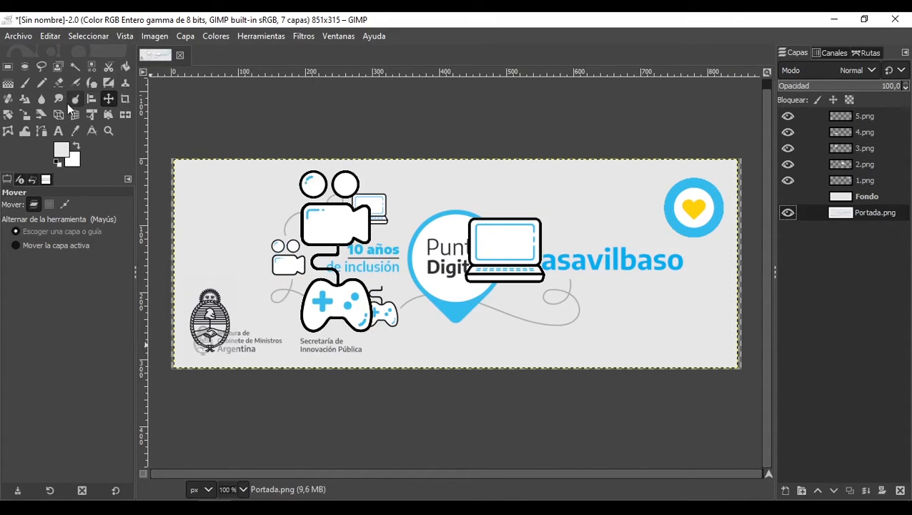
Step: Scale the Portada.png layer proportionally, entering a width of 851 px and a height of 315 px
click(26, 116)
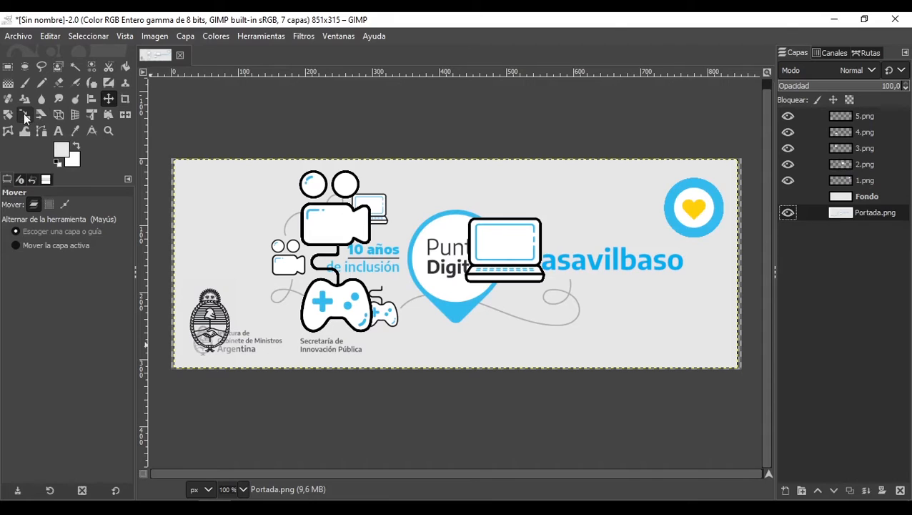
click(477, 206)
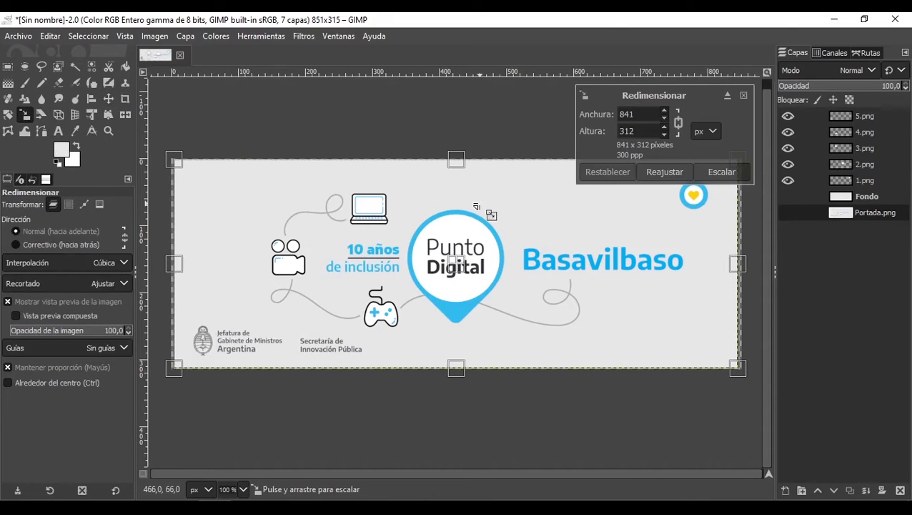
click(678, 124)
click(630, 114)
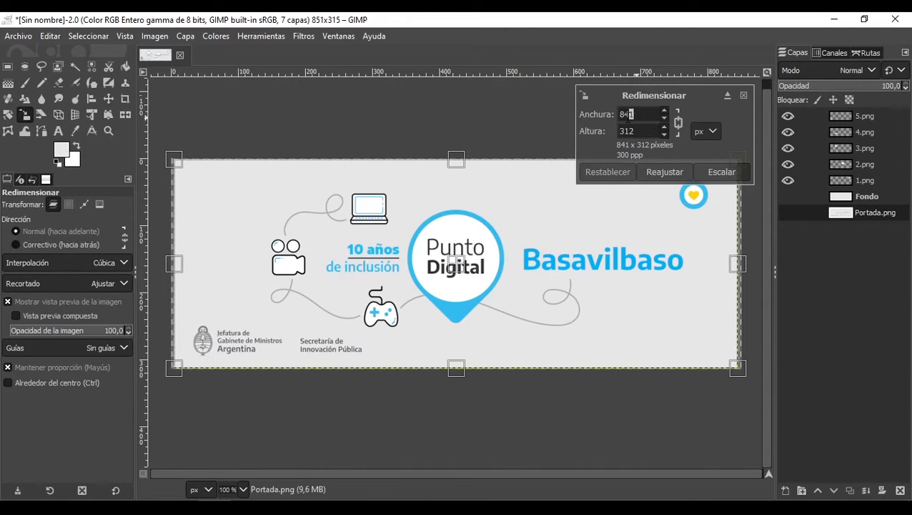
drag(630, 114, 624, 115)
text(51)
click(630, 131)
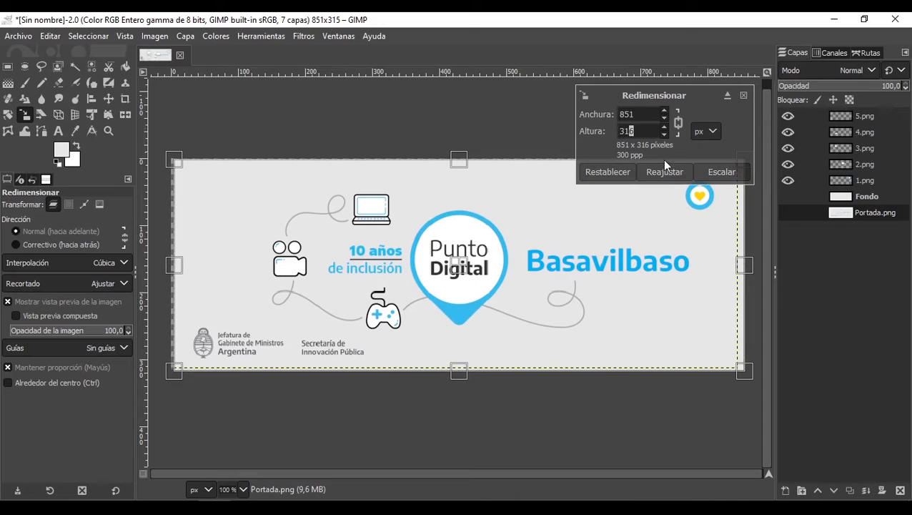
key(BackSpace)
text(5)
click(718, 168)
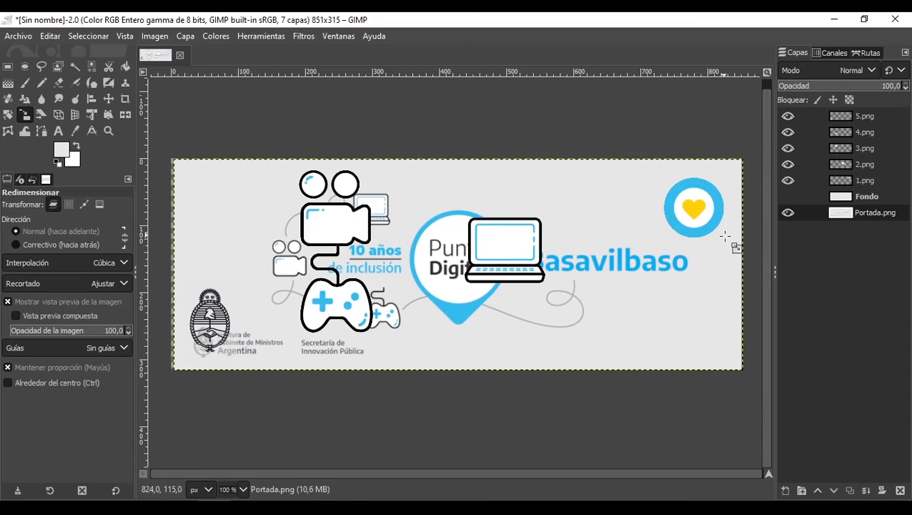
Step: Unlink the proportions and stretch the Portada.png layer's edges so that it fills the whole canvas
click(725, 236)
drag(734, 265, 741, 265)
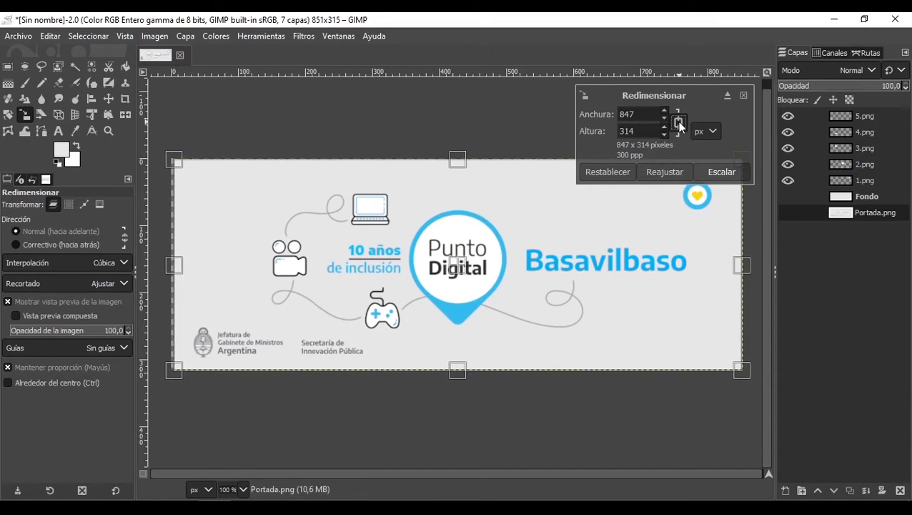
click(679, 123)
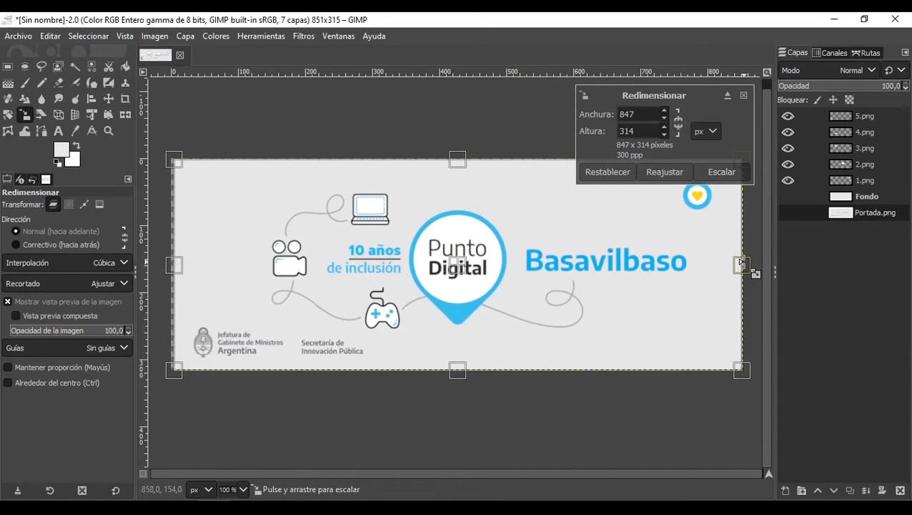
drag(457, 370, 457, 369)
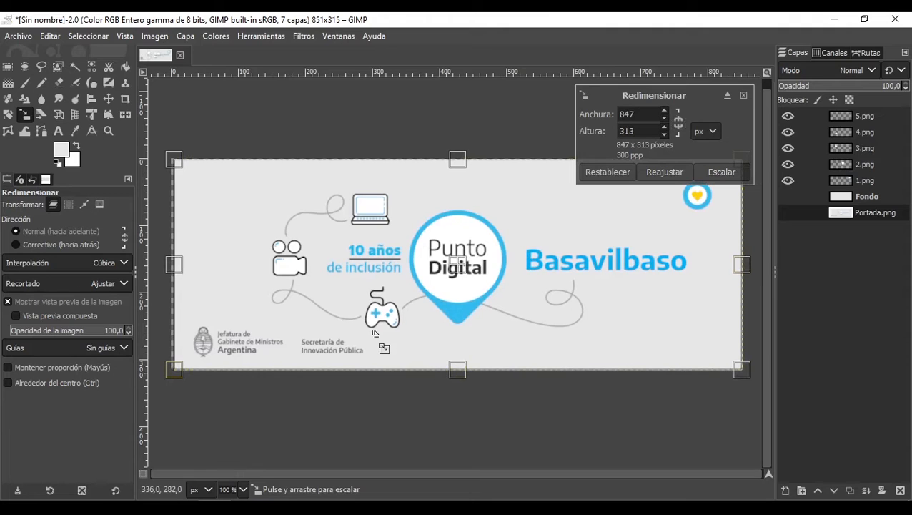
drag(375, 333, 372, 333)
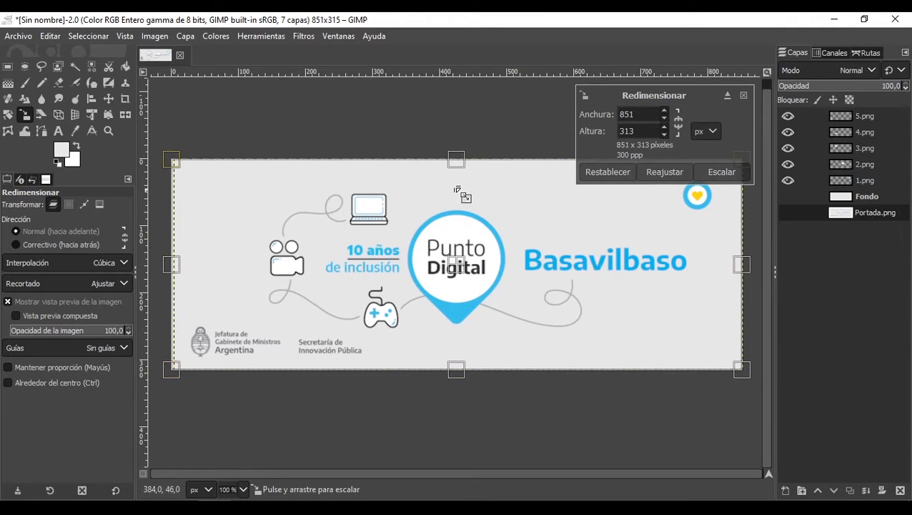
mouse_move(457, 161)
mouse_down()
mouse_move(459, 173)
mouse_move(457, 158)
mouse_up()
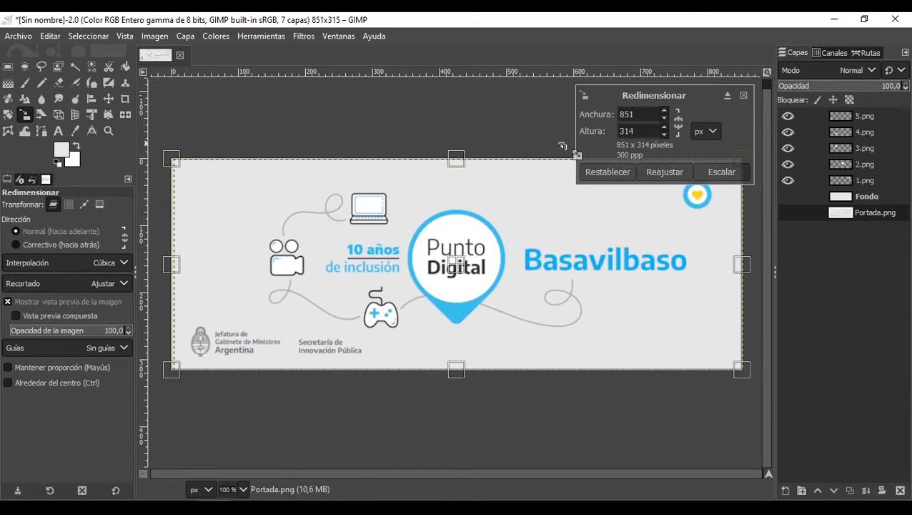
drag(458, 157, 452, 162)
click(719, 172)
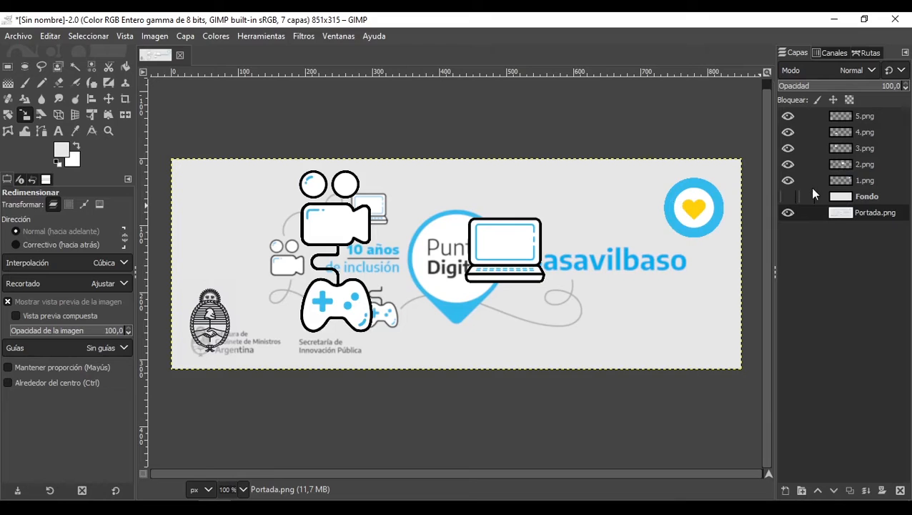
Step: Scale the heart badge layer 1.png proportionally to about 60 × 65 px and set its opacity to 43.8
click(861, 182)
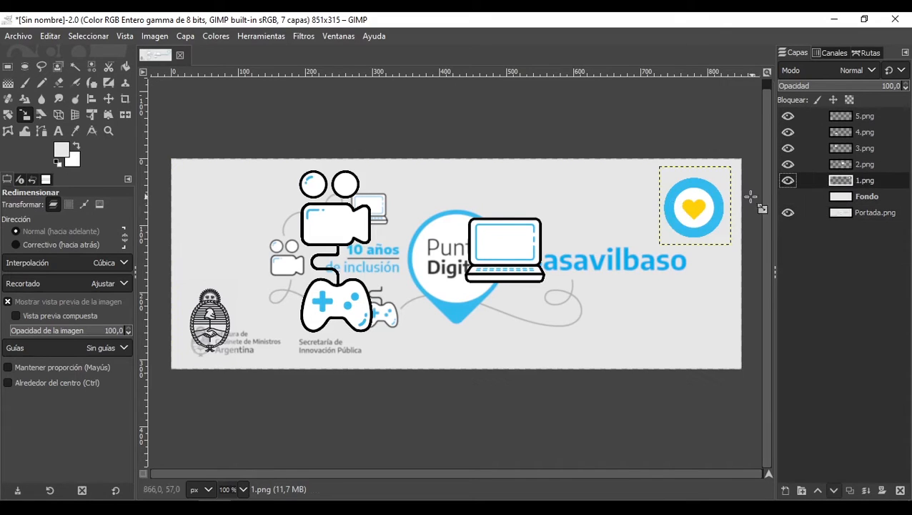
click(695, 208)
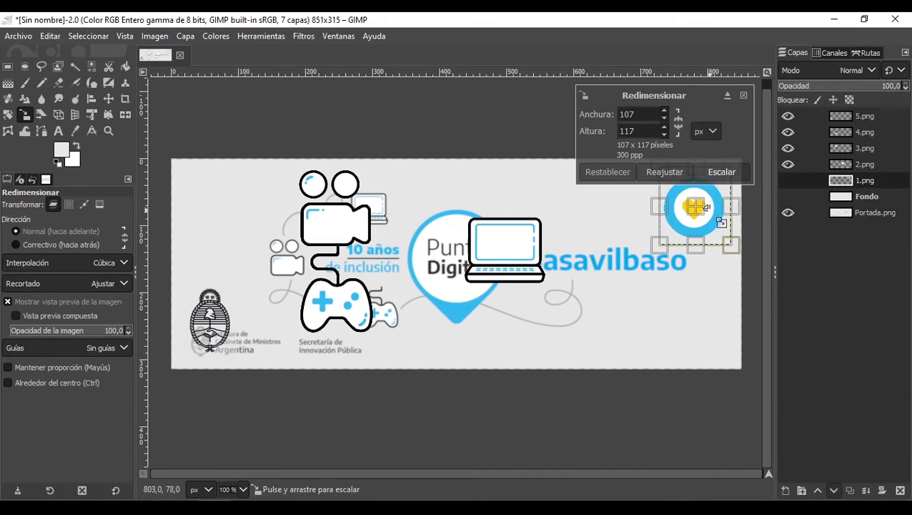
click(678, 122)
drag(722, 245, 699, 207)
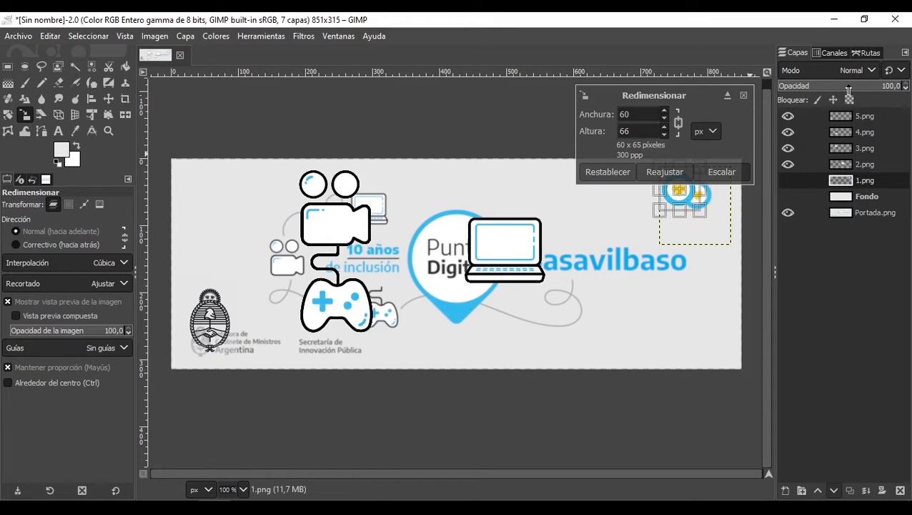
drag(848, 89, 828, 90)
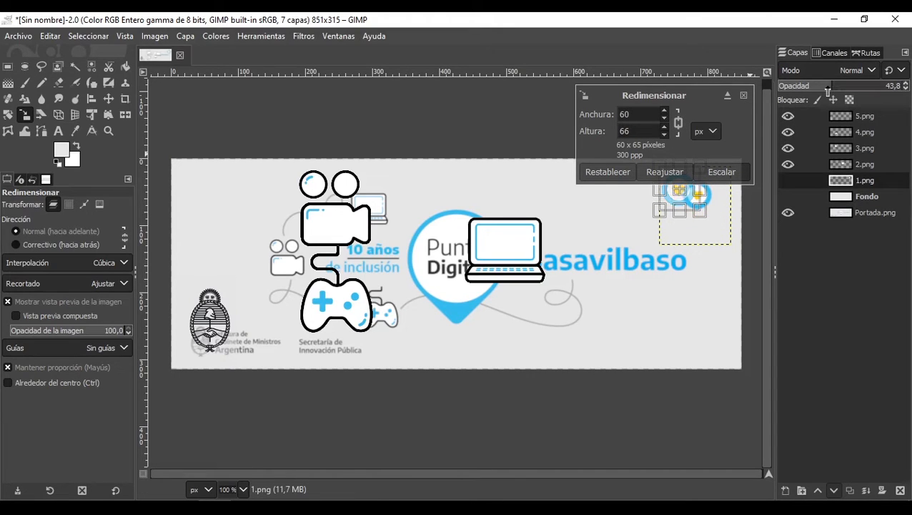
click(720, 172)
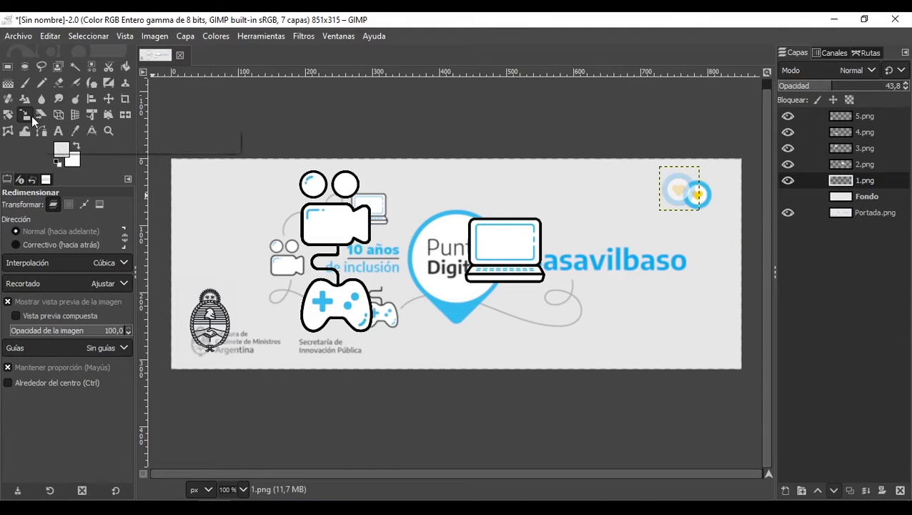
Step: Use Unified Transform to move and shrink the heart badge so it exactly covers the reference badge
click(91, 115)
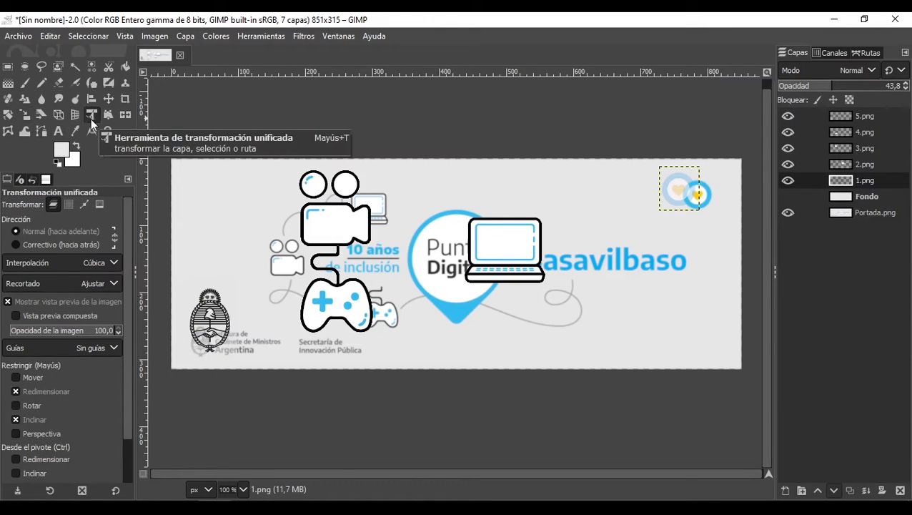
click(686, 190)
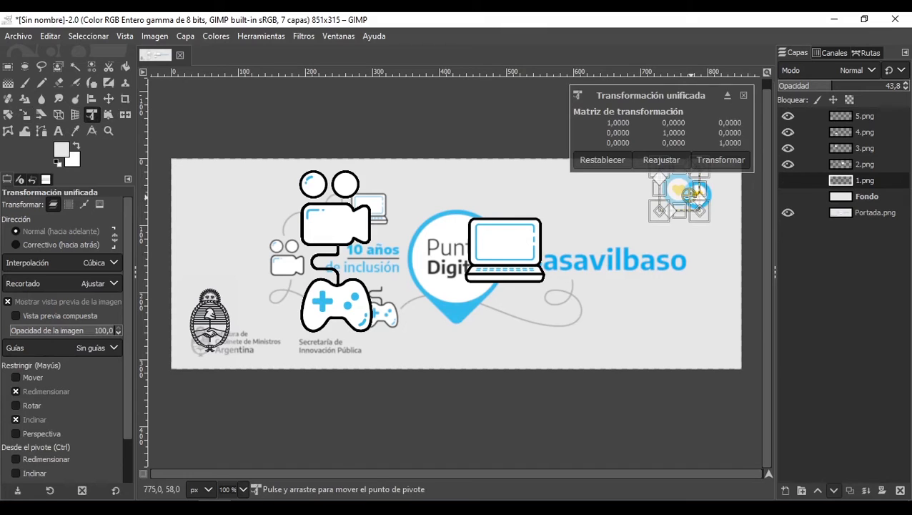
drag(689, 195, 678, 188)
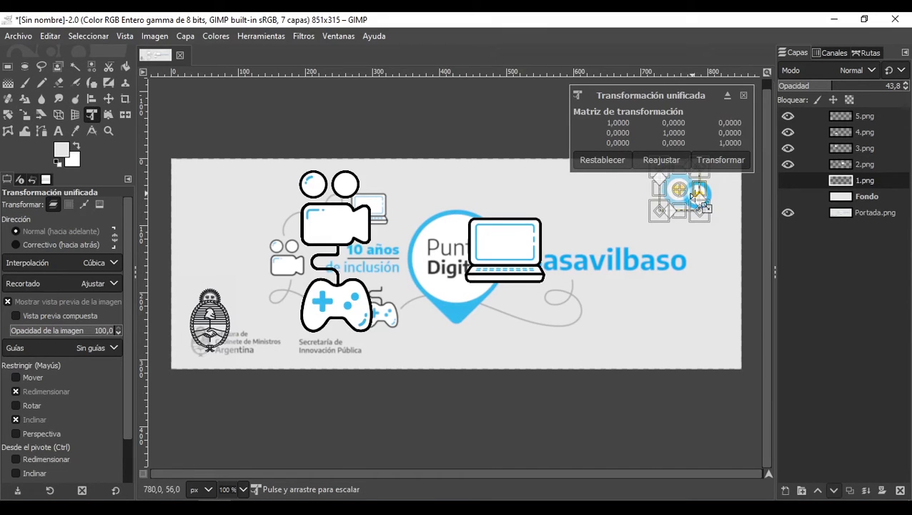
key(4)
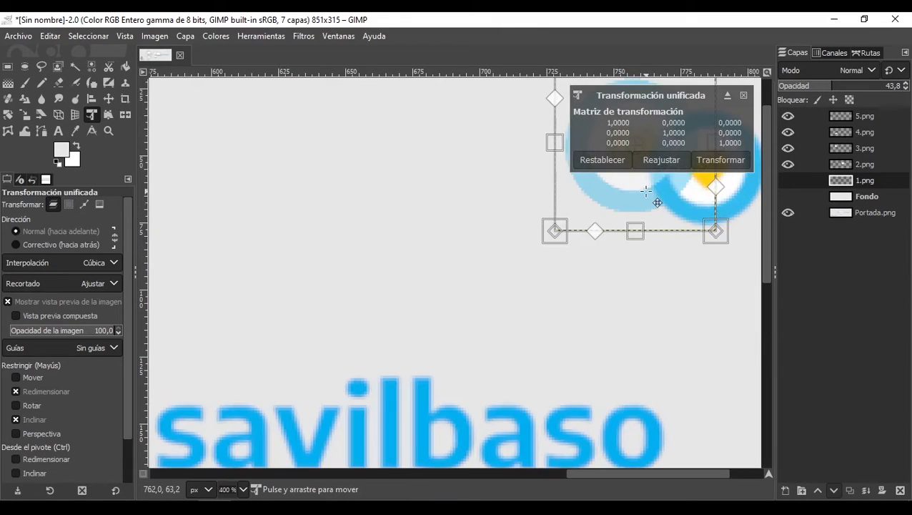
drag(646, 192, 697, 209)
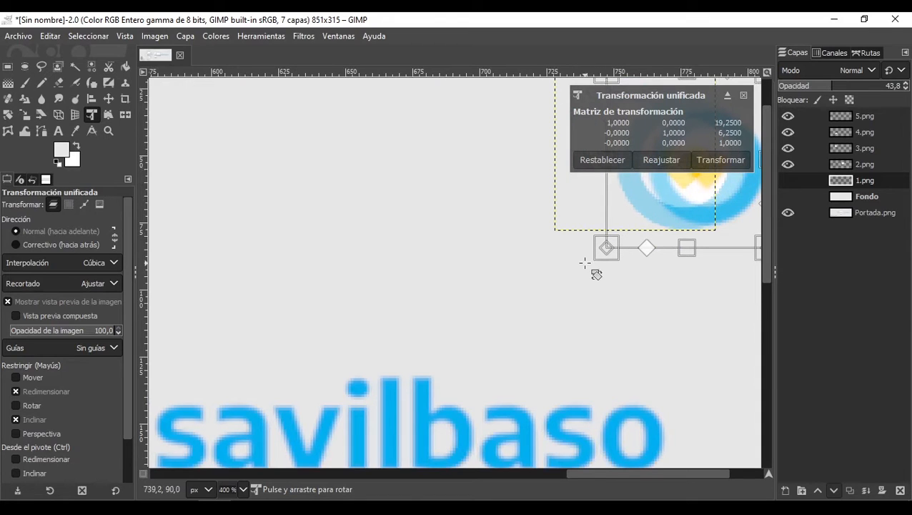
drag(605, 251, 620, 241)
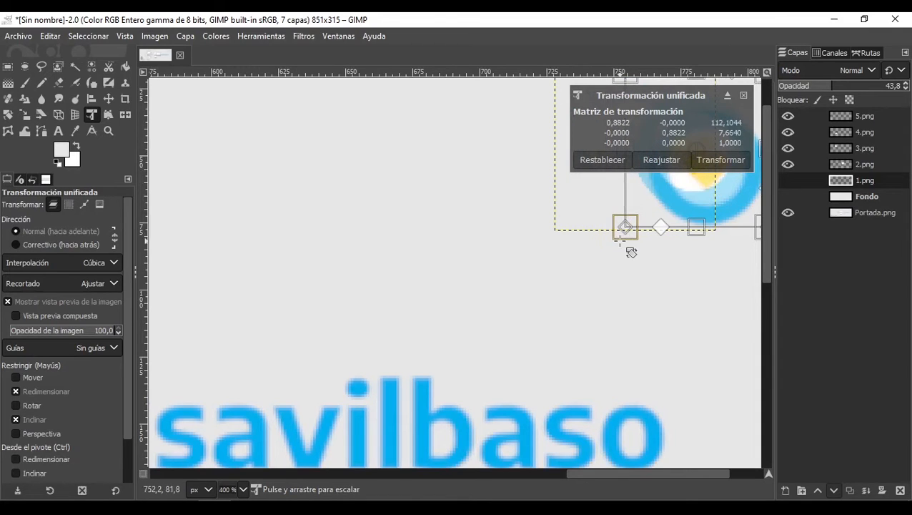
mouse_move(684, 197)
mouse_down()
mouse_move(699, 214)
mouse_move(688, 200)
mouse_up()
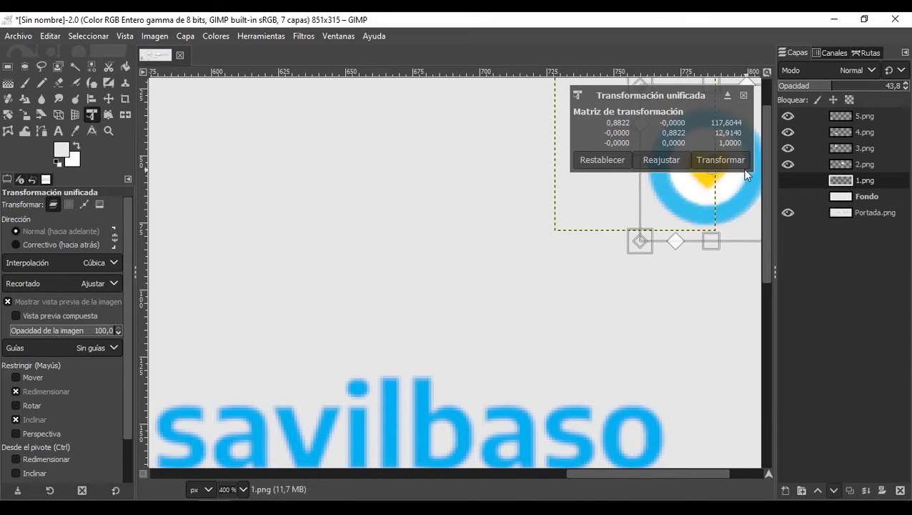
click(744, 172)
key(shift+ctrl+j)
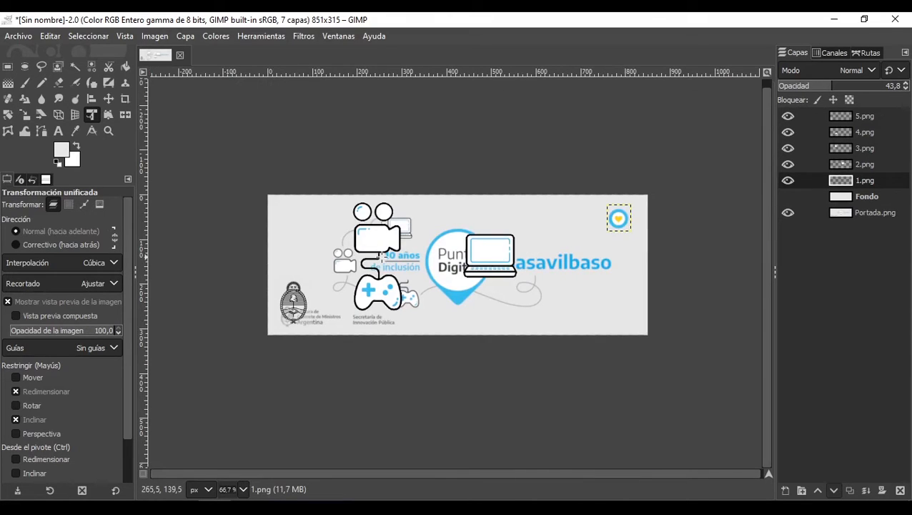
scroll(382, 256, up, 2)
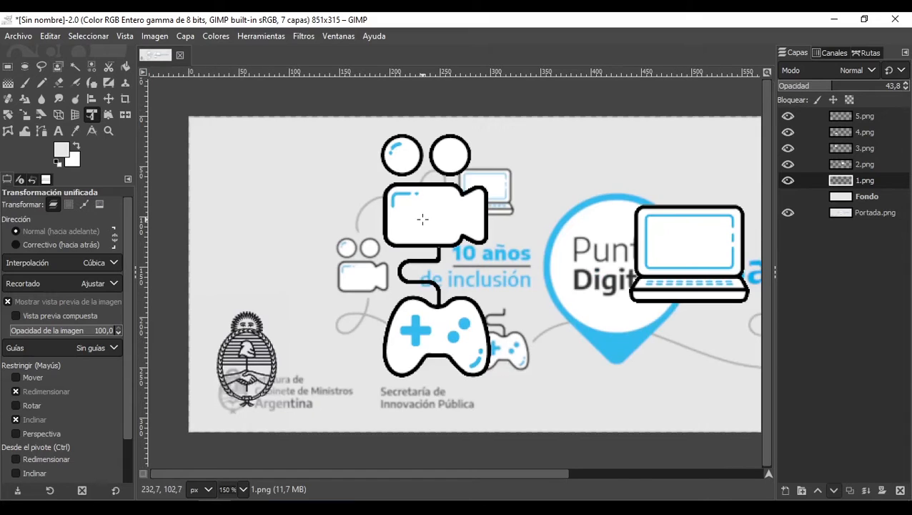
click(422, 220)
click(871, 166)
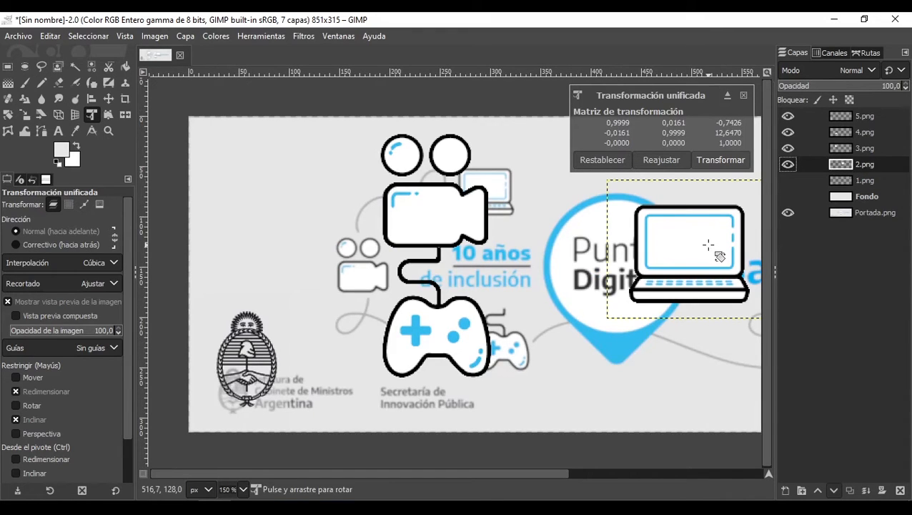
drag(708, 244, 533, 207)
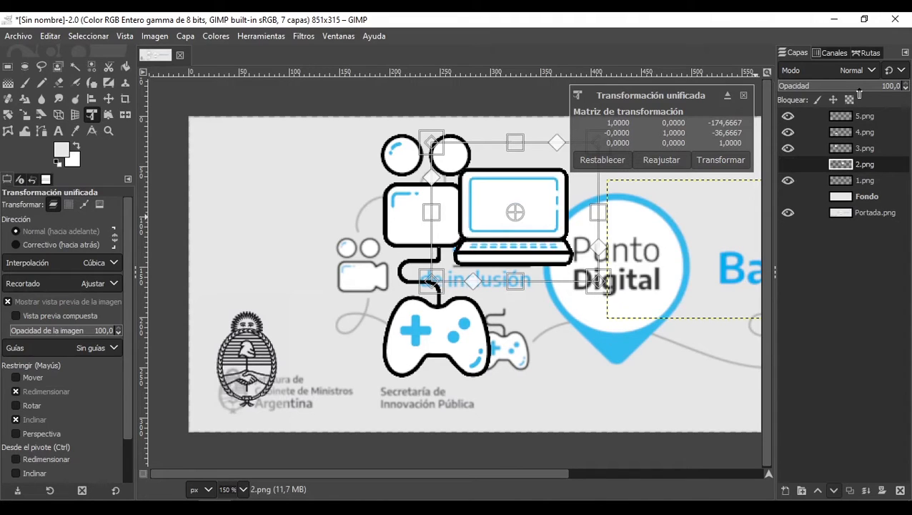
click(871, 146)
click(869, 133)
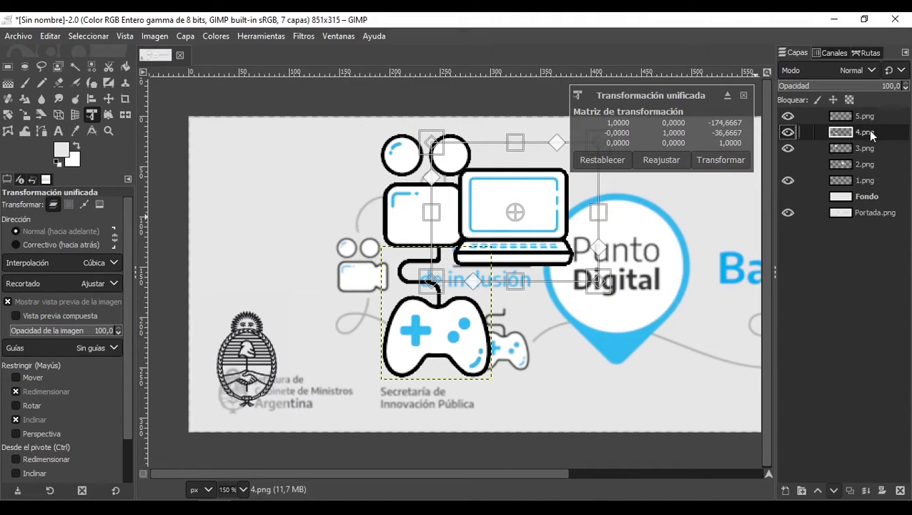
click(867, 164)
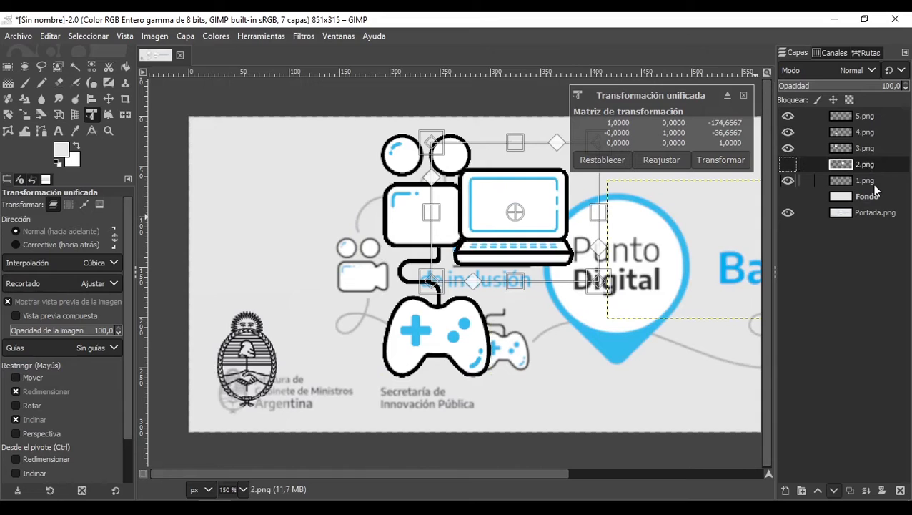
click(873, 183)
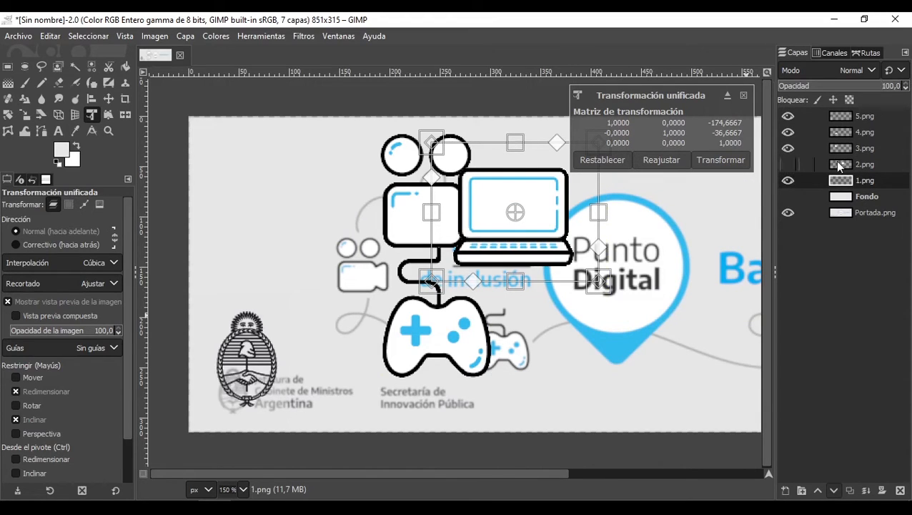
drag(789, 179, 789, 164)
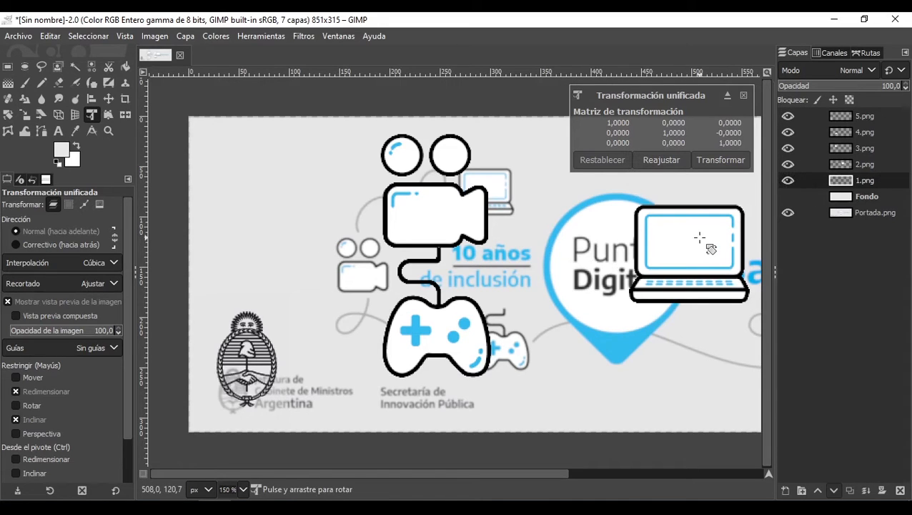
click(746, 94)
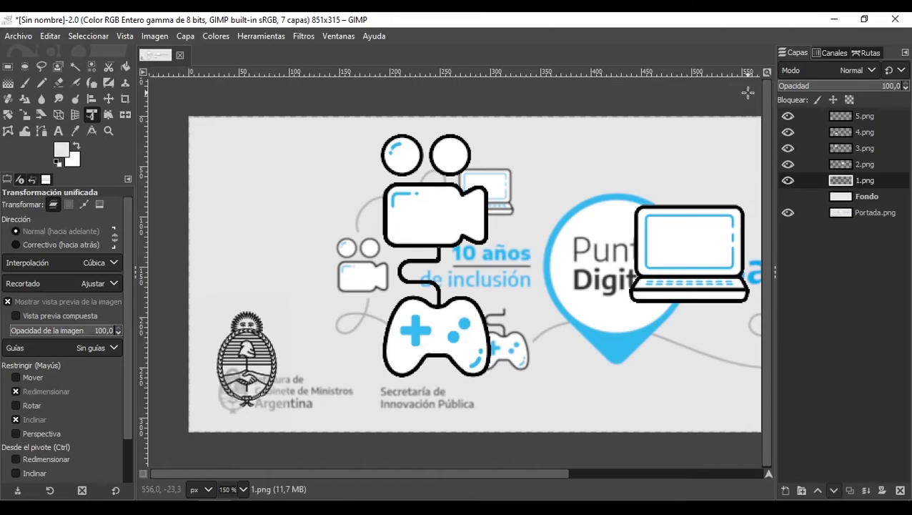
click(697, 239)
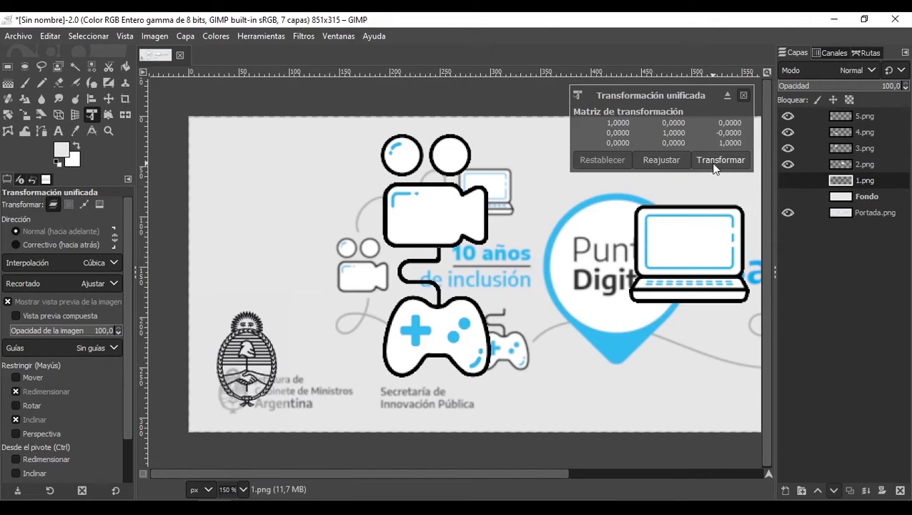
drag(716, 235, 607, 244)
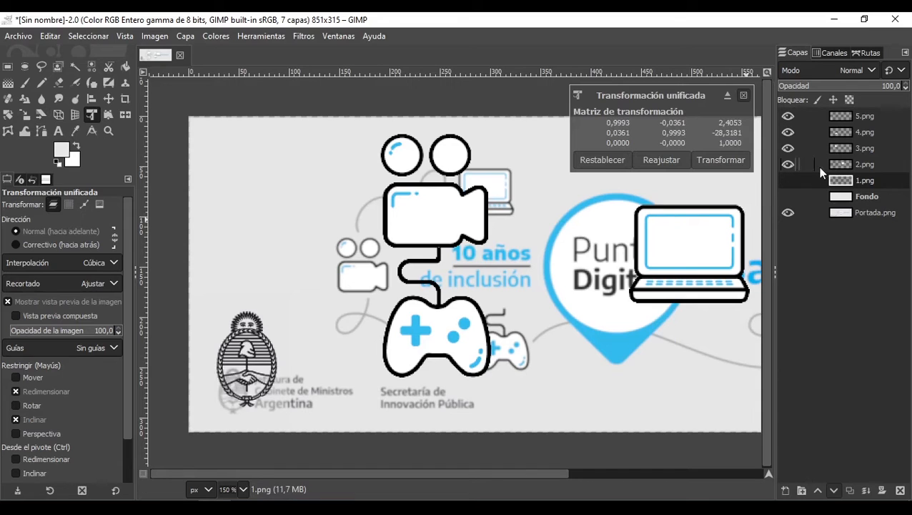
Step: Move the laptop layer 2.png onto the reference laptop with Unified Transform and hide layers 3.png, 4.png and 5.png
click(884, 165)
drag(720, 248, 540, 209)
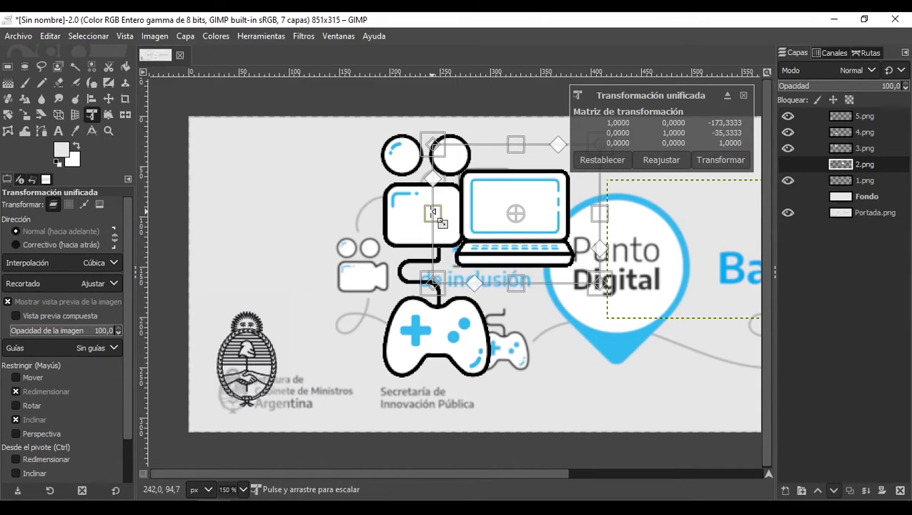
click(788, 148)
click(788, 133)
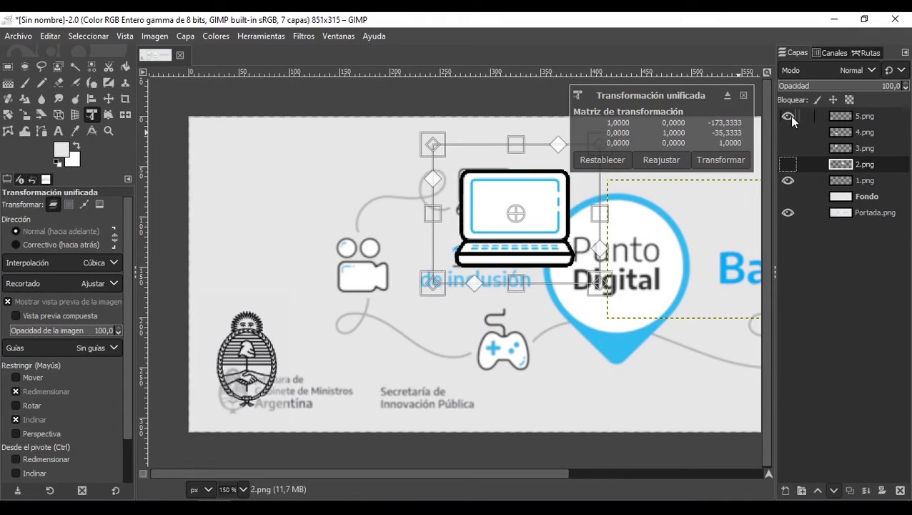
click(788, 116)
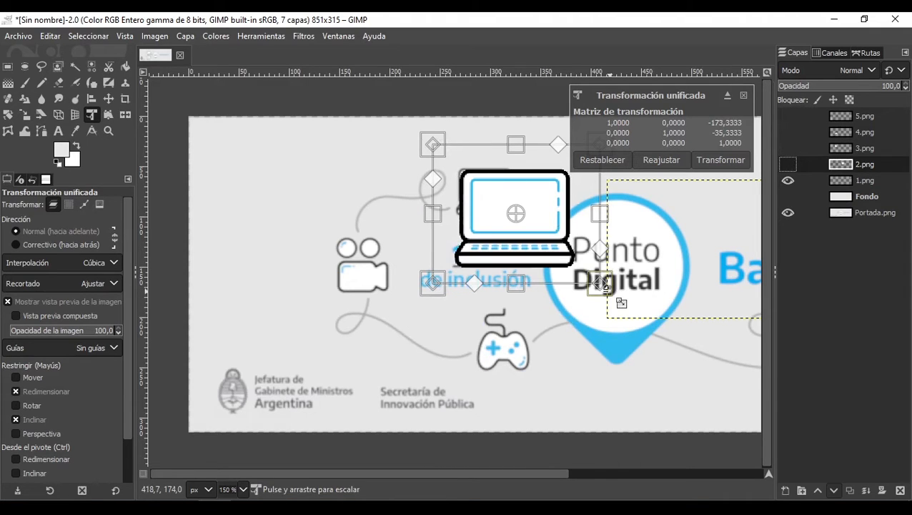
Step: Shrink the laptop to match the reference laptop, set its opacity to 100, and apply the transformation
drag(605, 284, 526, 215)
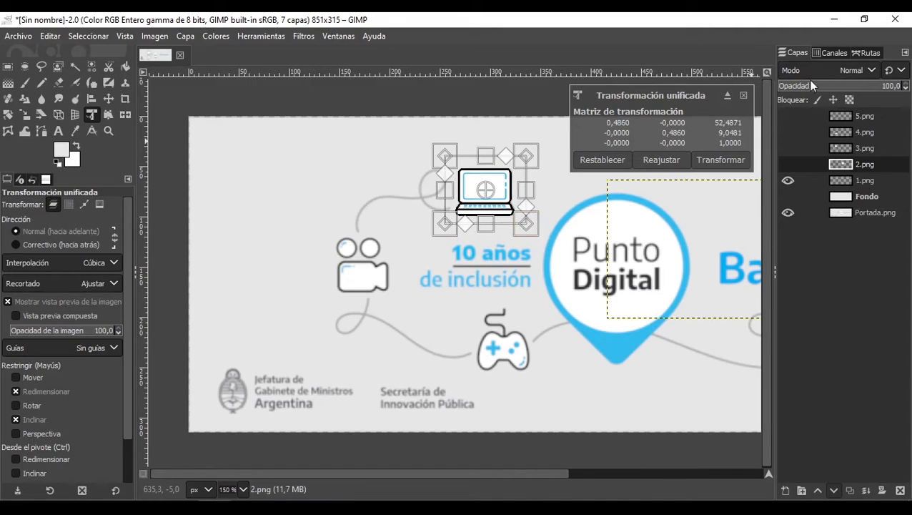
click(818, 86)
drag(900, 86, 862, 86)
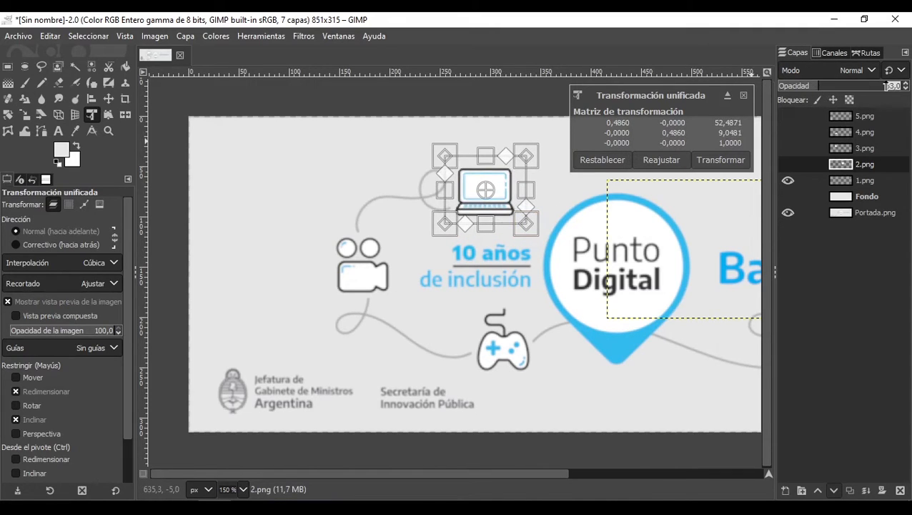
text(100)
key(Return)
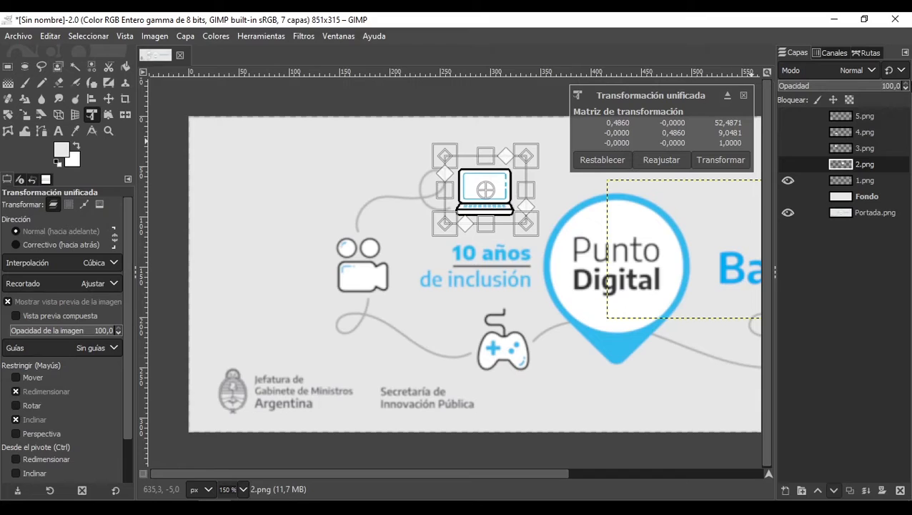
click(702, 164)
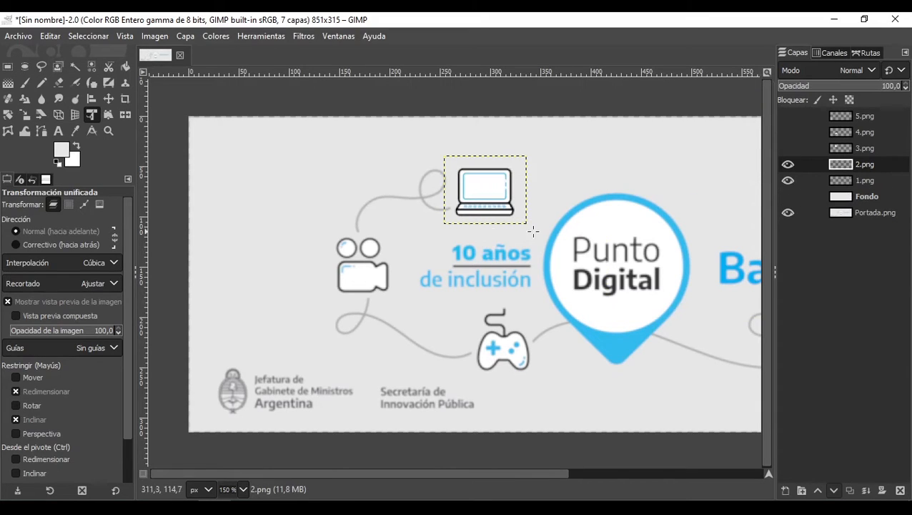
Step: Hide layers 2.png and 1.png, and show and select the camera layer 3.png
click(788, 163)
click(788, 180)
click(788, 148)
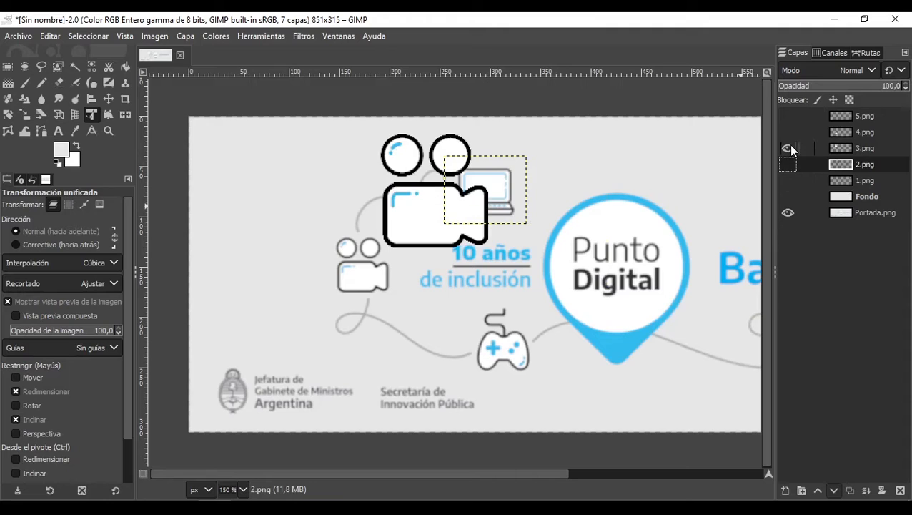
click(788, 132)
click(788, 132)
click(862, 148)
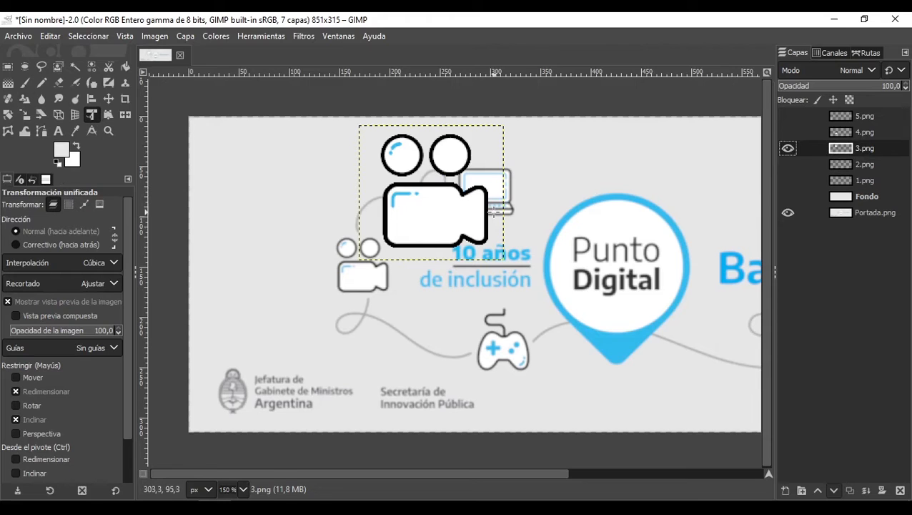
Step: Use Unified Transform to move and proportionally shrink the camera so it covers the reference camera
click(456, 213)
drag(455, 213, 403, 258)
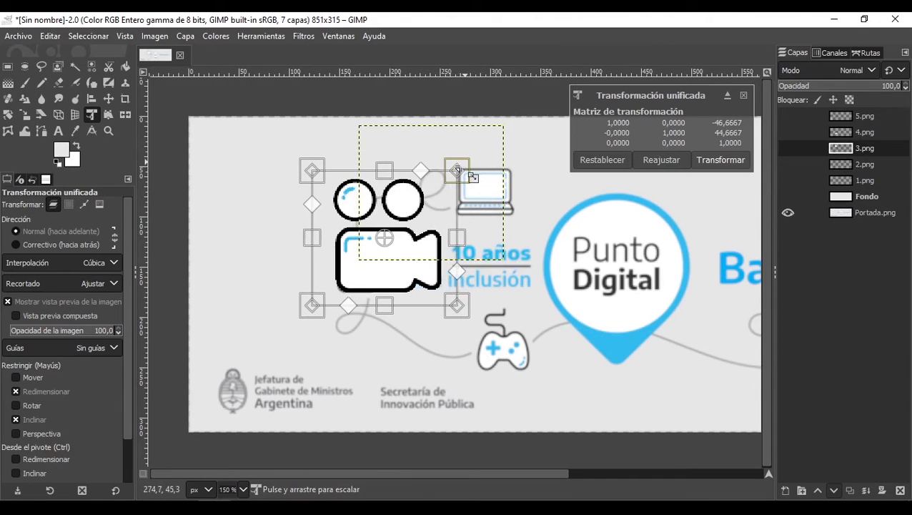
drag(457, 171, 385, 237)
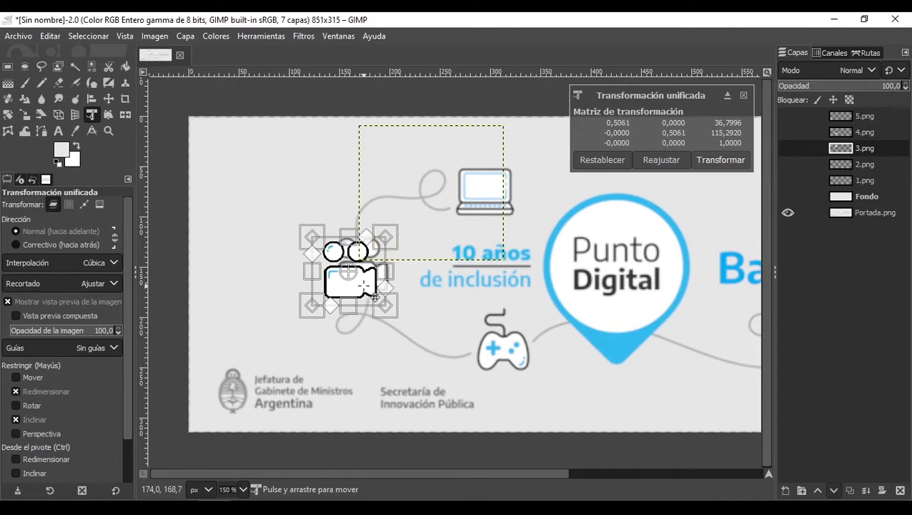
drag(374, 296, 388, 290)
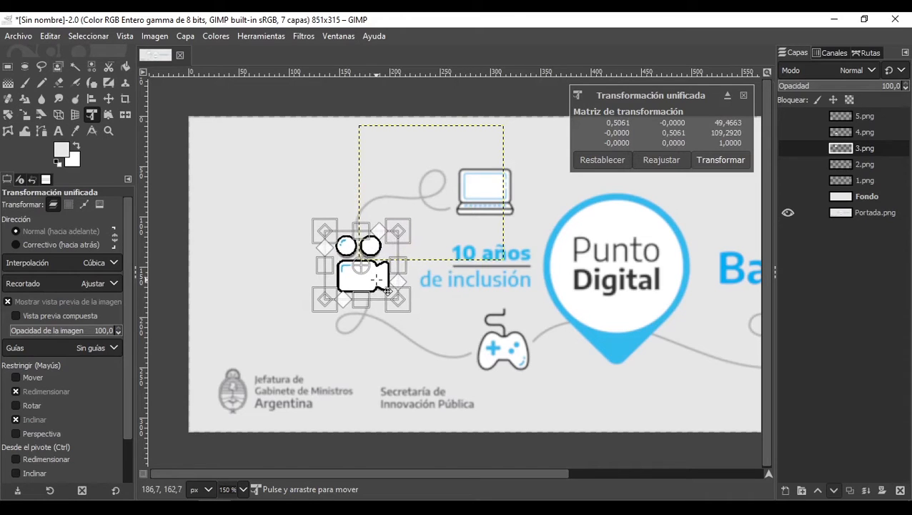
click(721, 160)
Step: Hide the camera layer 3.png, and show and select the game controller layer 4.png
click(788, 148)
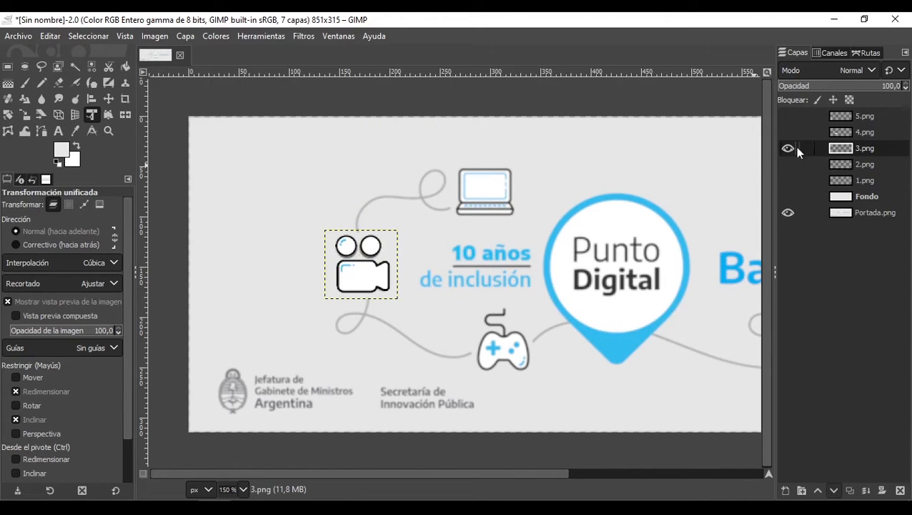
click(788, 148)
click(788, 132)
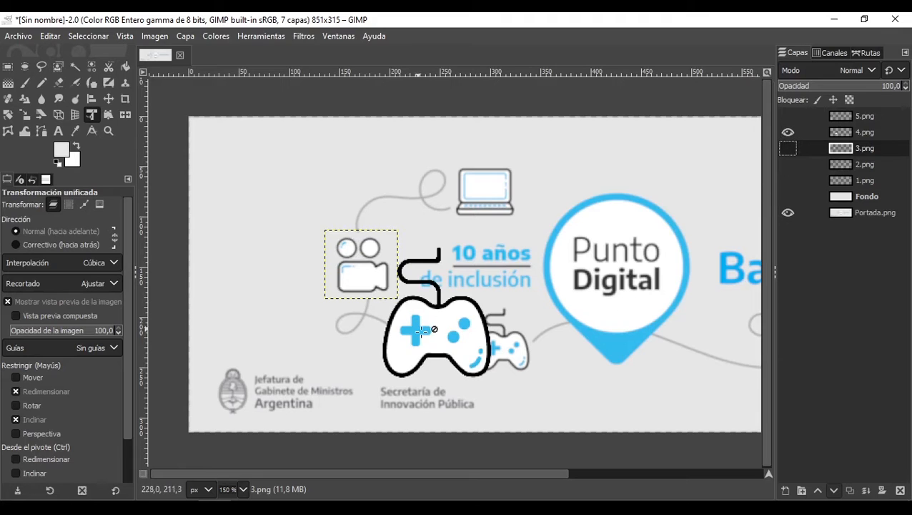
click(862, 132)
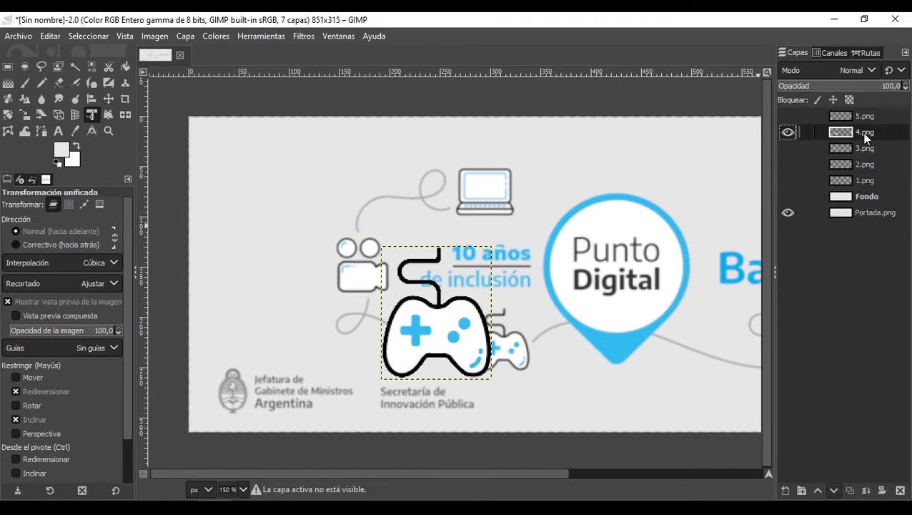
Step: Use Unified Transform to shrink the game controller proportionally and move it exactly over the reference controller
click(490, 345)
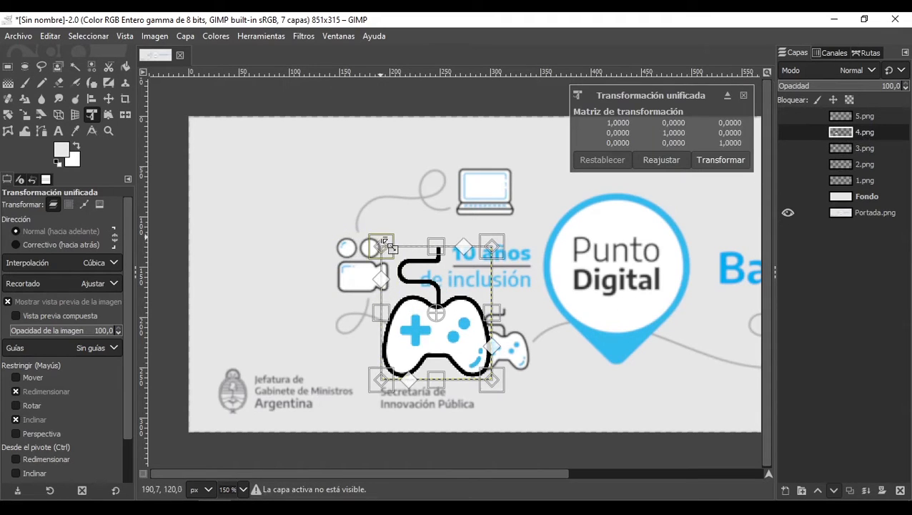
drag(385, 243, 443, 310)
drag(466, 373, 552, 384)
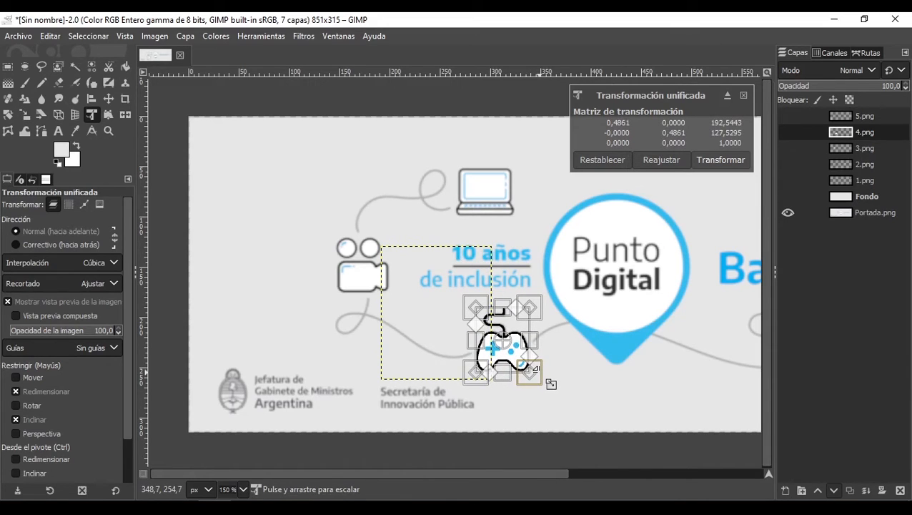
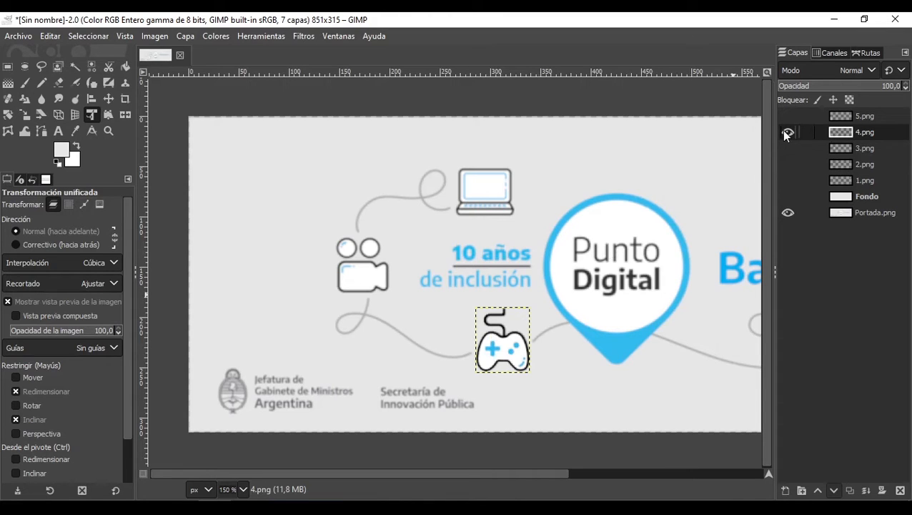
Step: Hide the controller layer 4.png, and select and show the coat of arms layer 5.png
click(787, 133)
click(887, 117)
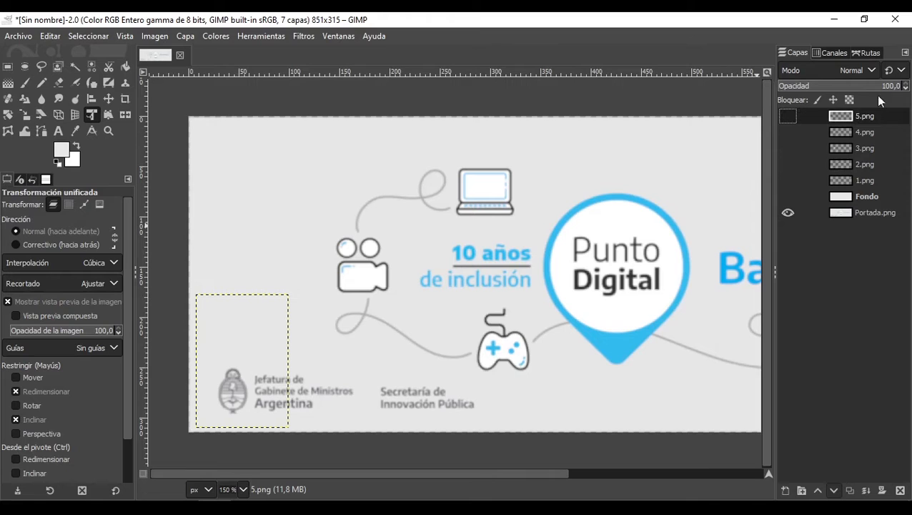
click(788, 117)
Step: Use Unified Transform to shrink the coat of arms proportionally and align it with the reference emblem beside the Jefatura de Gabinete text
click(283, 371)
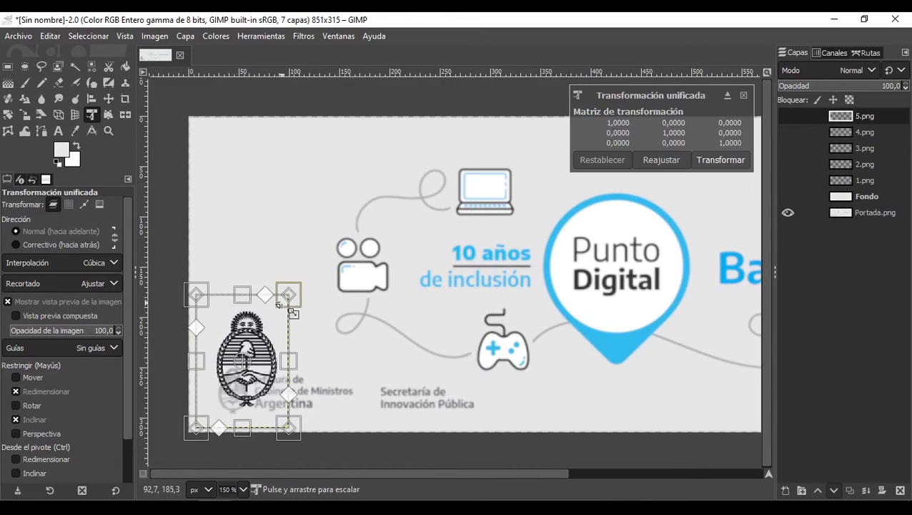
drag(282, 303, 256, 339)
key(ctrl+z)
scroll(259, 339, up, 5)
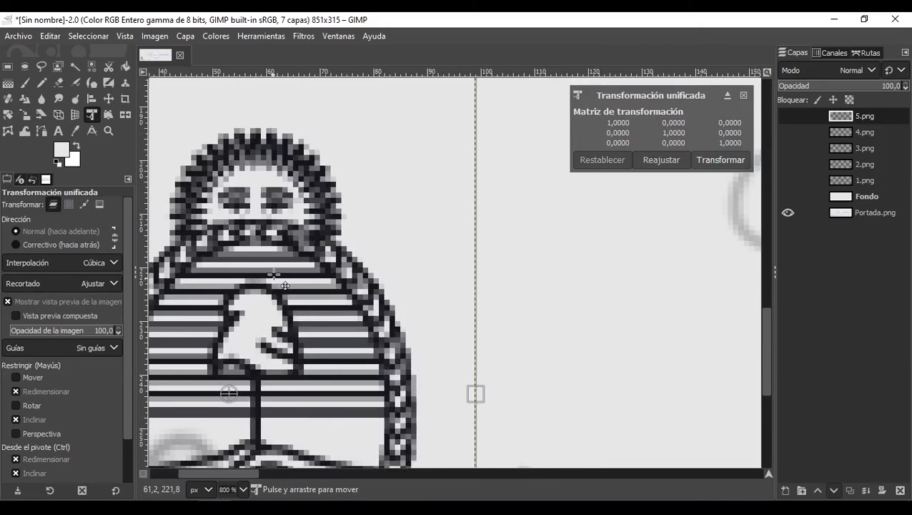
scroll(359, 274, down, 4)
scroll(361, 240, up, 1)
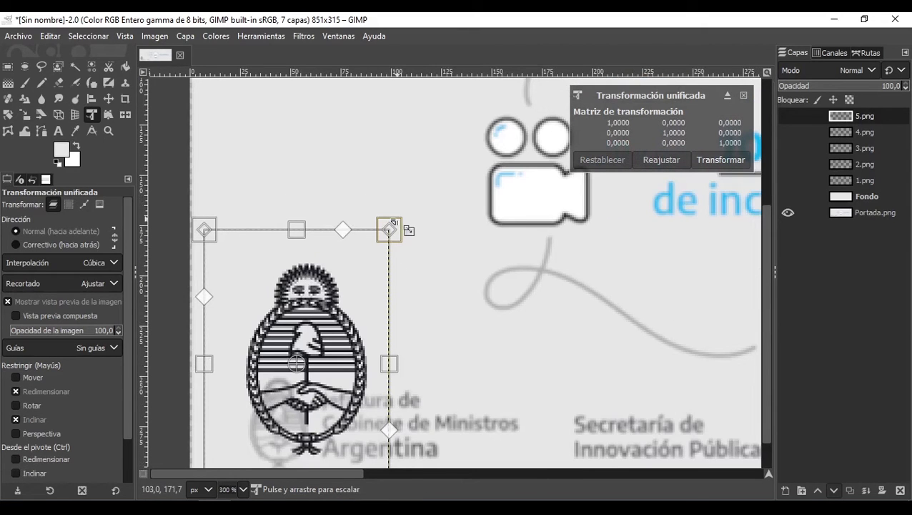
drag(390, 229, 298, 360)
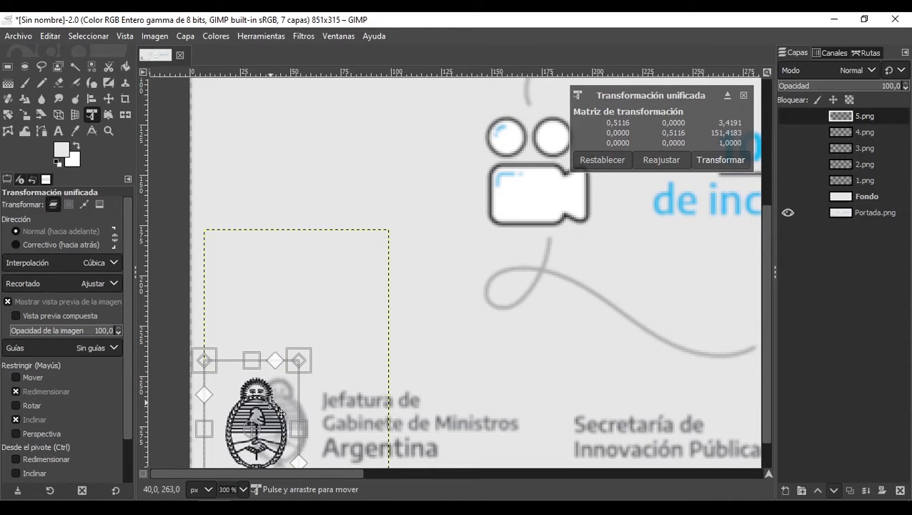
drag(279, 413, 302, 415)
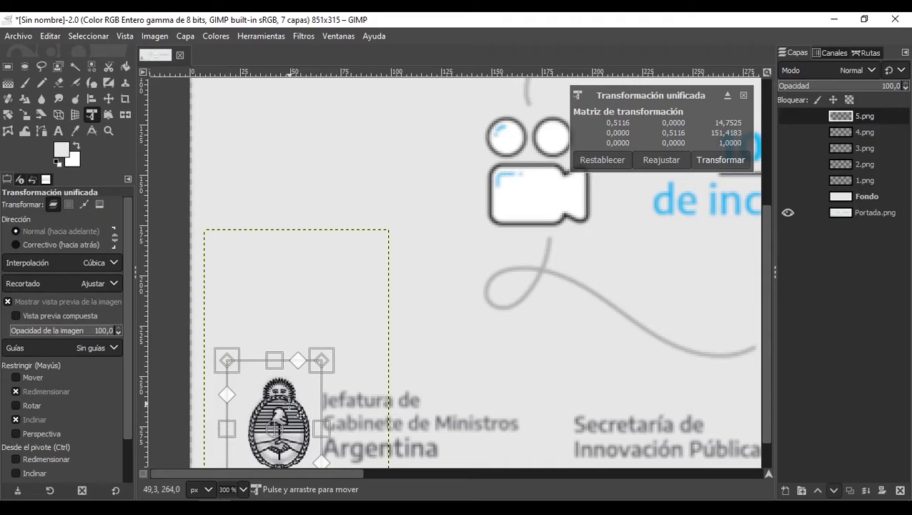
scroll(546, 320, down, 1)
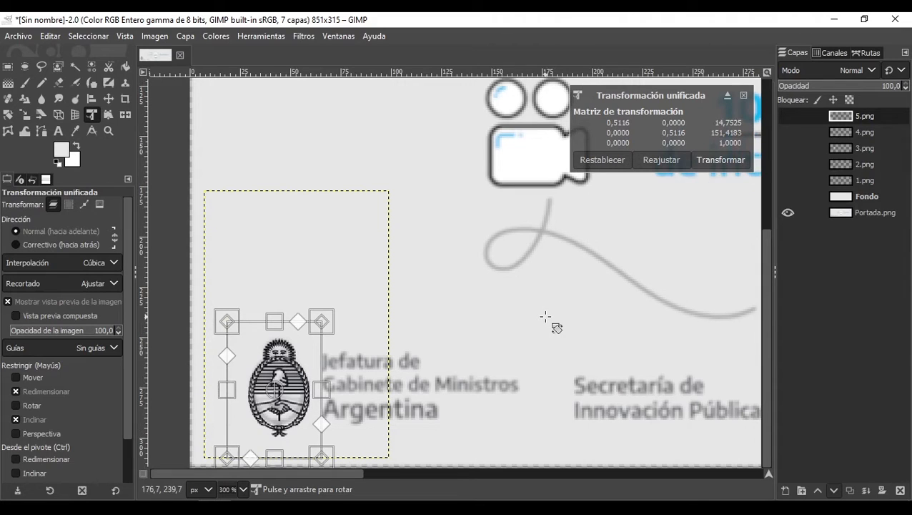
click(724, 160)
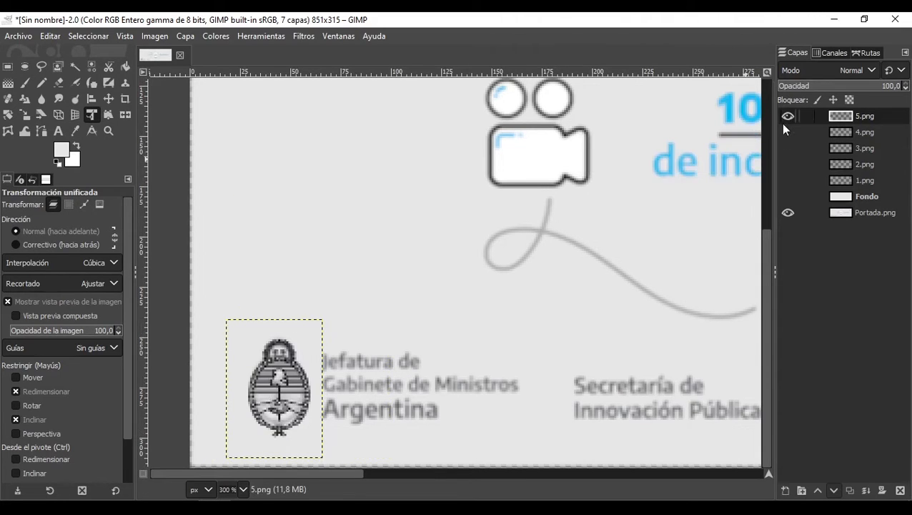
Step: Make layers 4.png, 3.png, 2.png and 1.png visible again and toggle the Fondo layer to check the icons over the whole cover
click(788, 116)
click(788, 131)
click(788, 148)
click(787, 164)
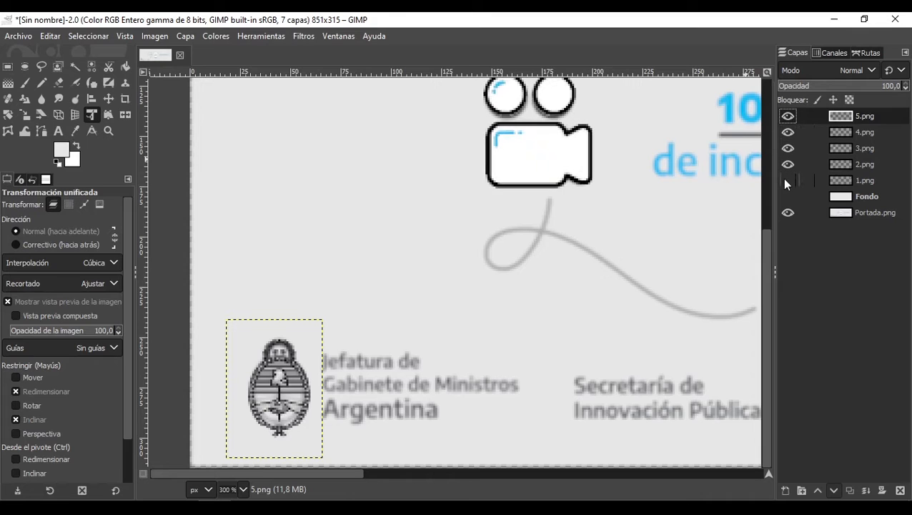
click(788, 180)
click(787, 196)
click(785, 201)
click(785, 202)
click(785, 202)
scroll(568, 220, down, 5)
scroll(572, 186, up, 3)
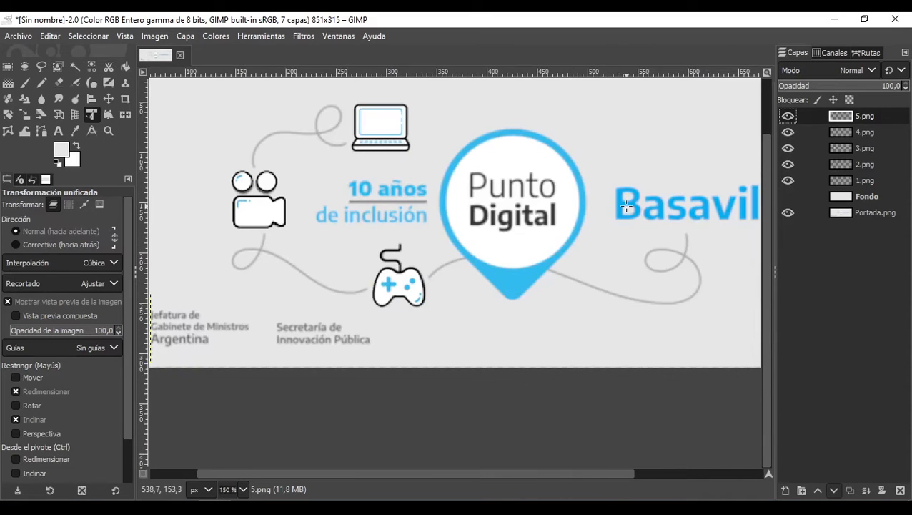
scroll(461, 206, down, 1)
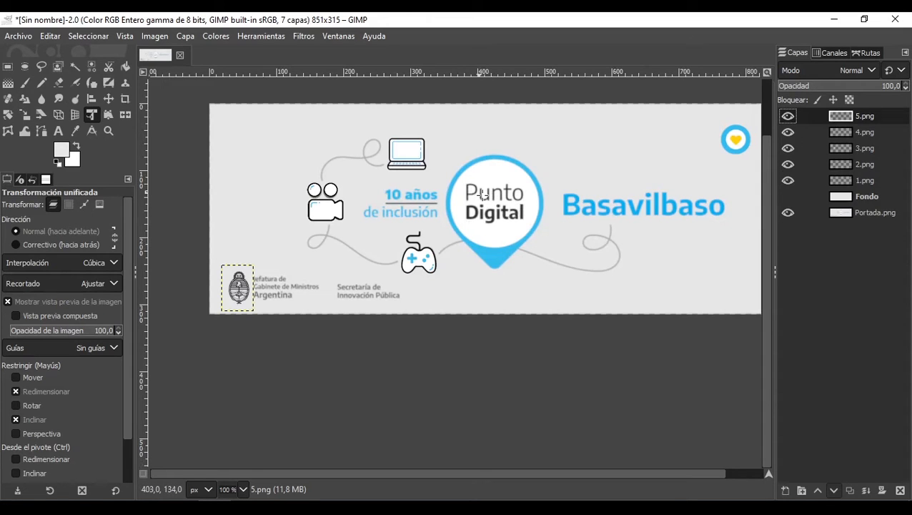
Step: Open Perfil.png from the ejemplos folder as a new layer in the cover image
click(20, 36)
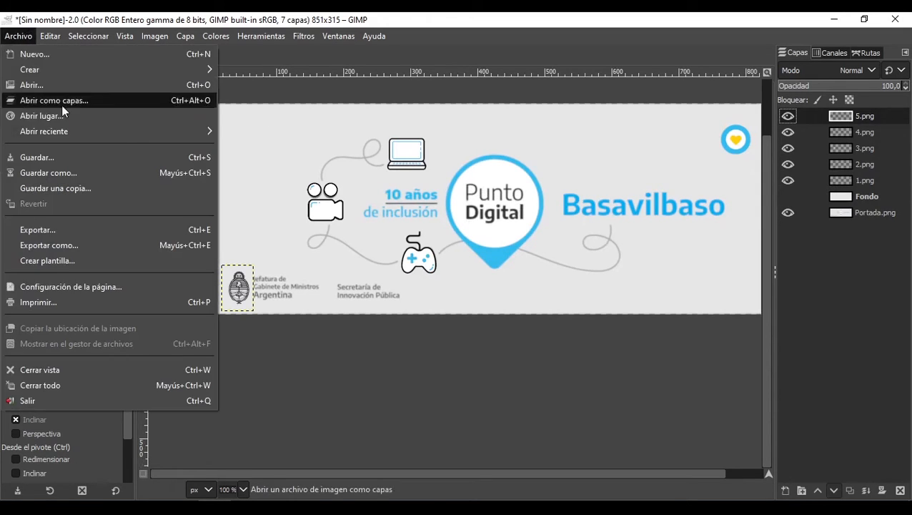
click(72, 100)
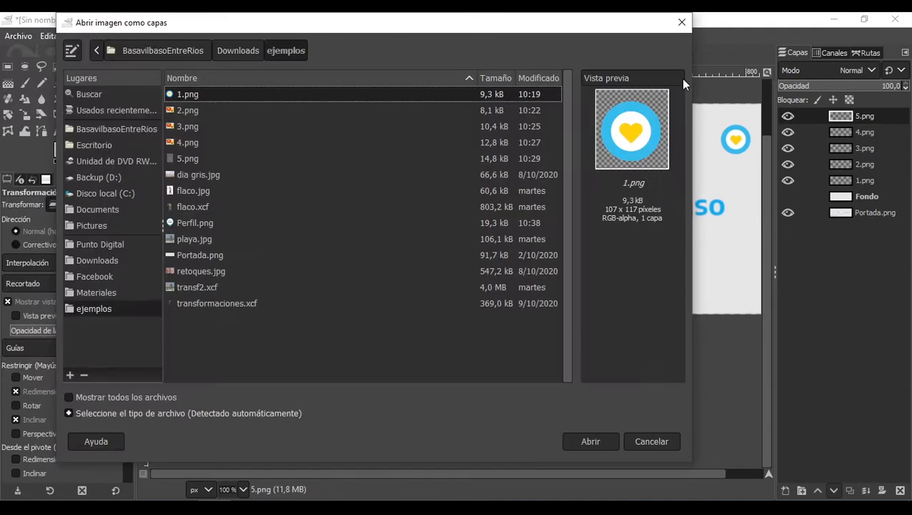
click(202, 224)
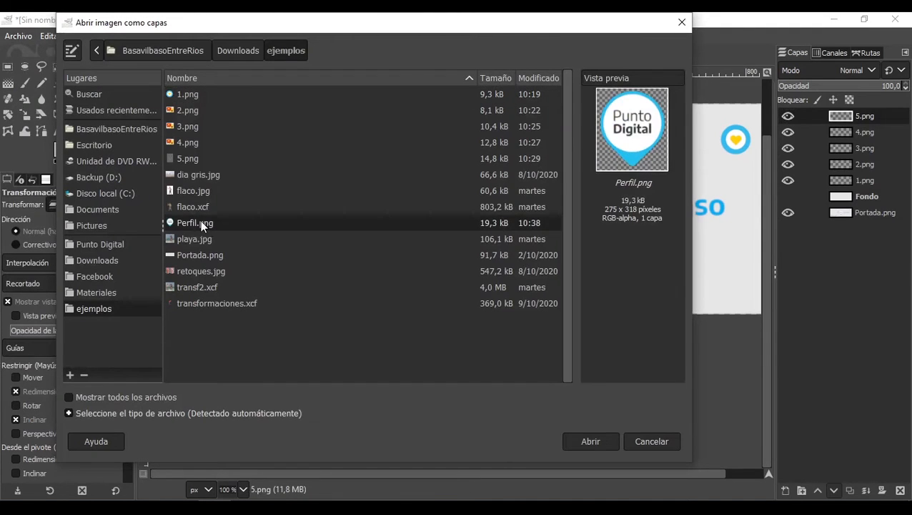
click(596, 446)
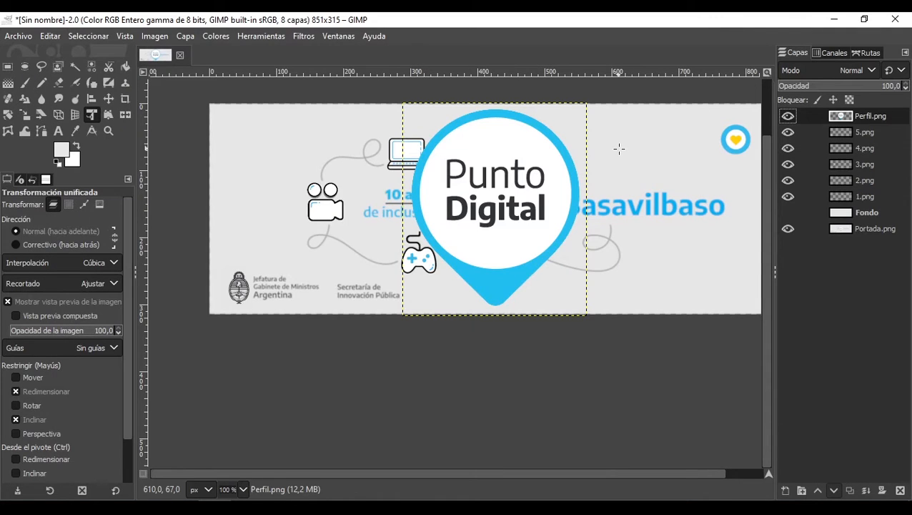
Step: Use Unified Transform to shrink the Perfil.png logo proportionally and align it with the reference Punto Digital pin, at reduced layer opacity
click(619, 148)
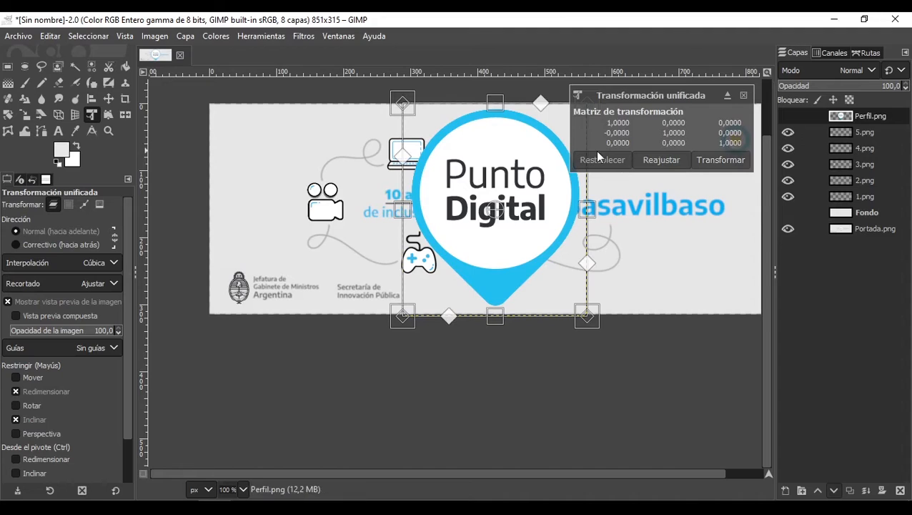
click(845, 86)
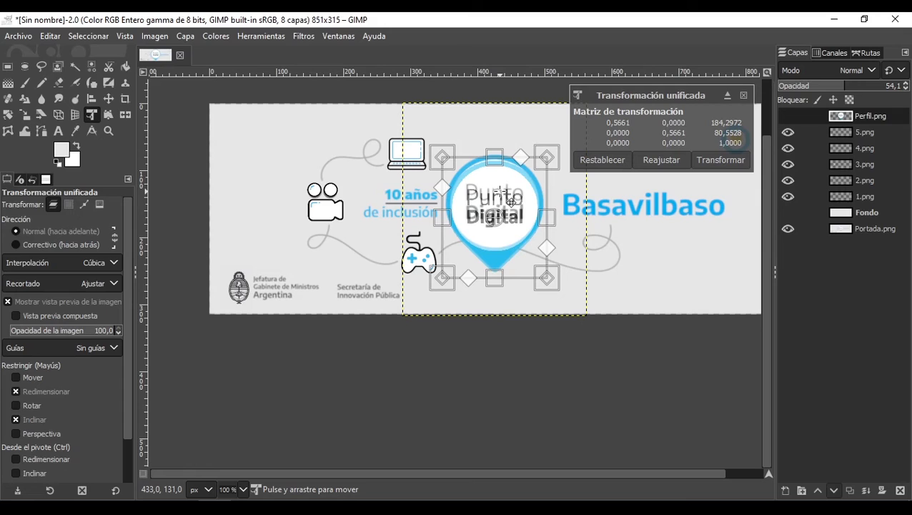
drag(512, 187, 511, 187)
scroll(510, 187, up, 2)
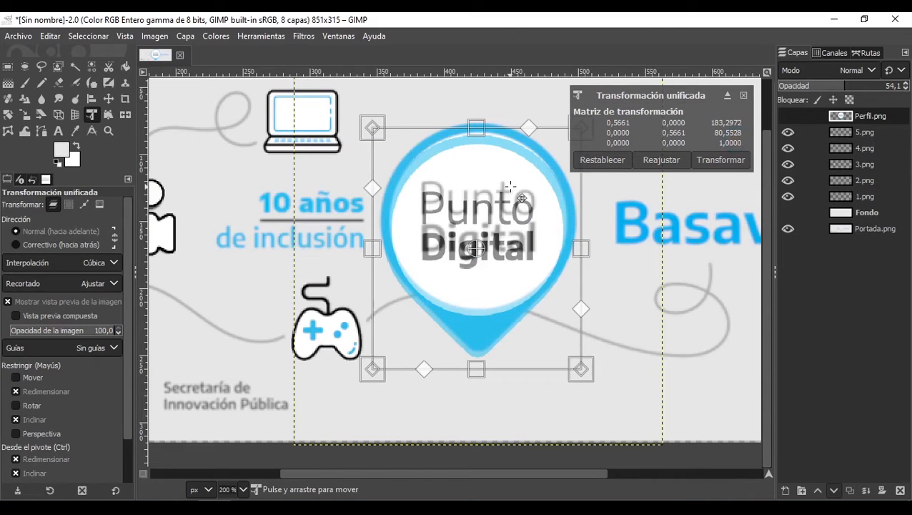
scroll(506, 167, up, 1)
drag(511, 187, 512, 167)
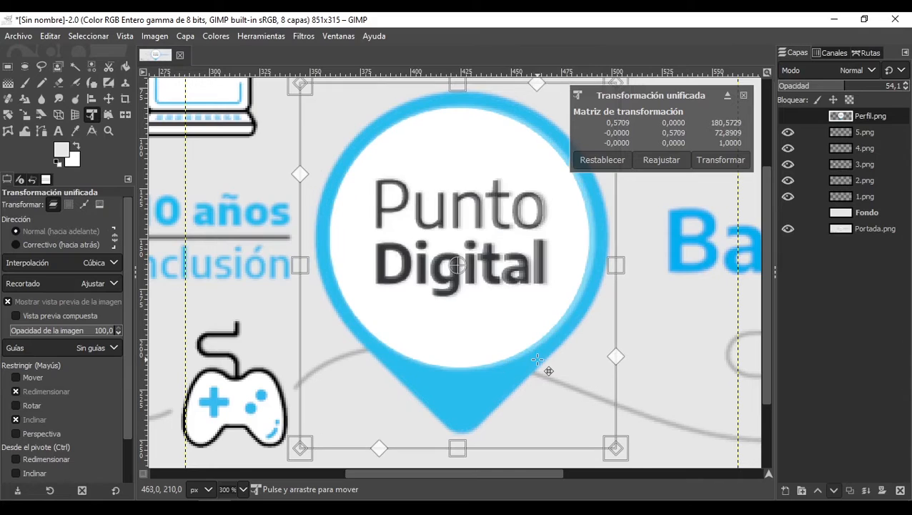
click(741, 160)
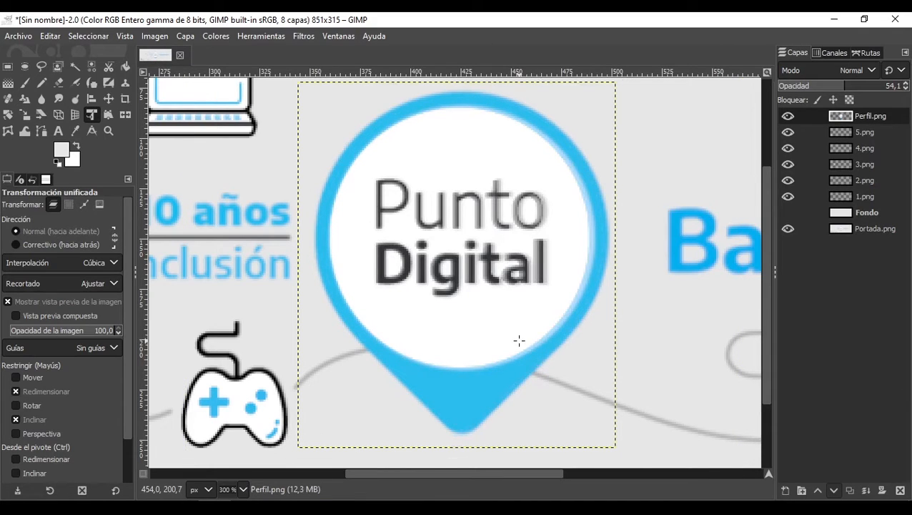
Step: Restore the Perfil.png layer to full opacity and nudge the logo slightly sideways to fit the reference pin
click(519, 340)
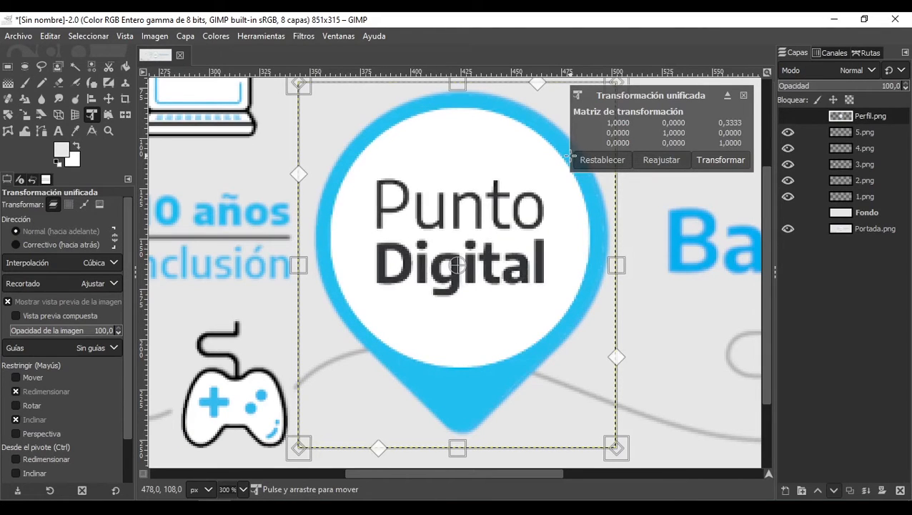
click(787, 116)
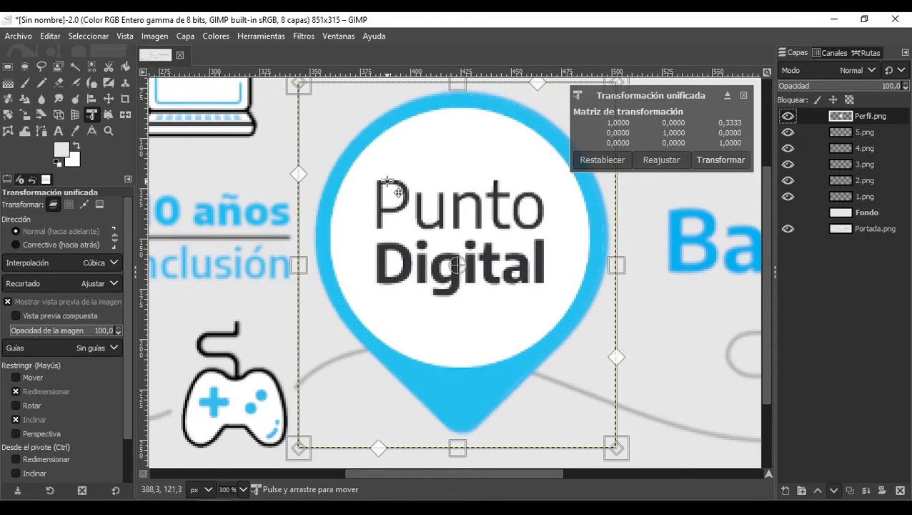
key(Escape)
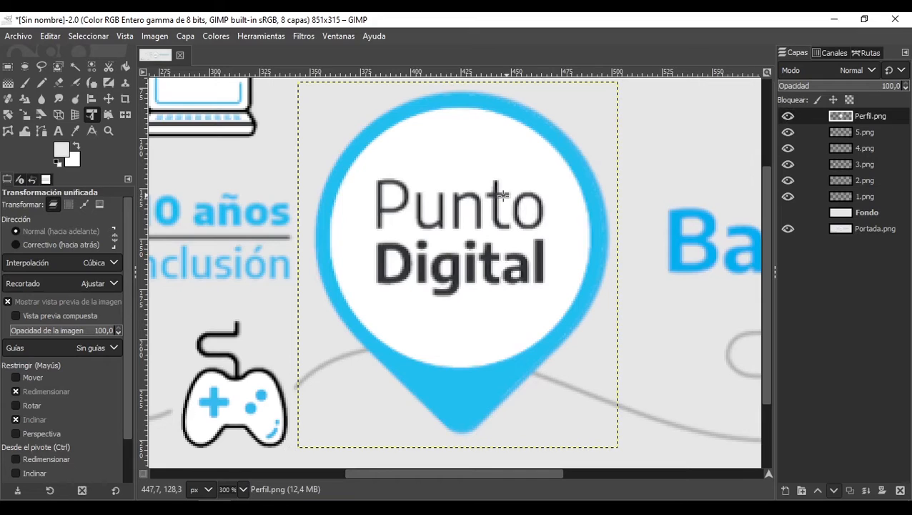
Step: Inspect the Punto Digital lettering up close, then toggle the Fondo layer to check the logo over the whole cover
key(5)
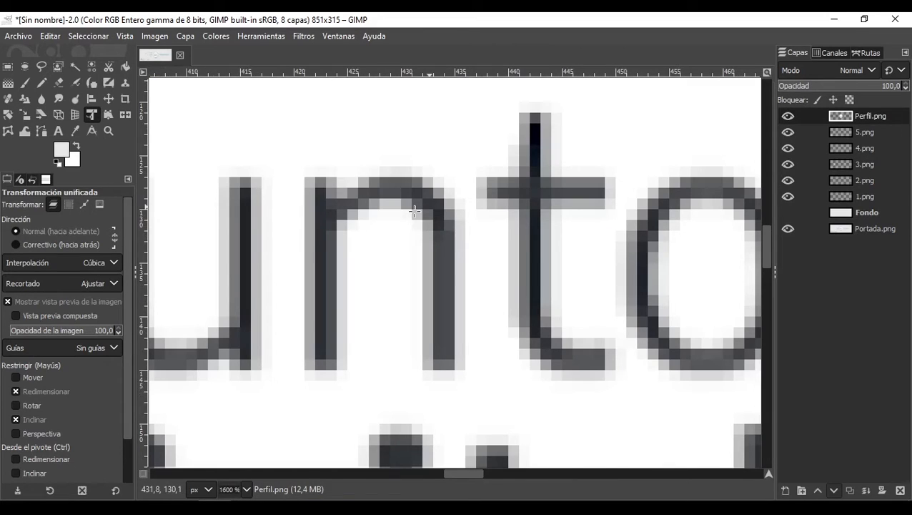
key(1)
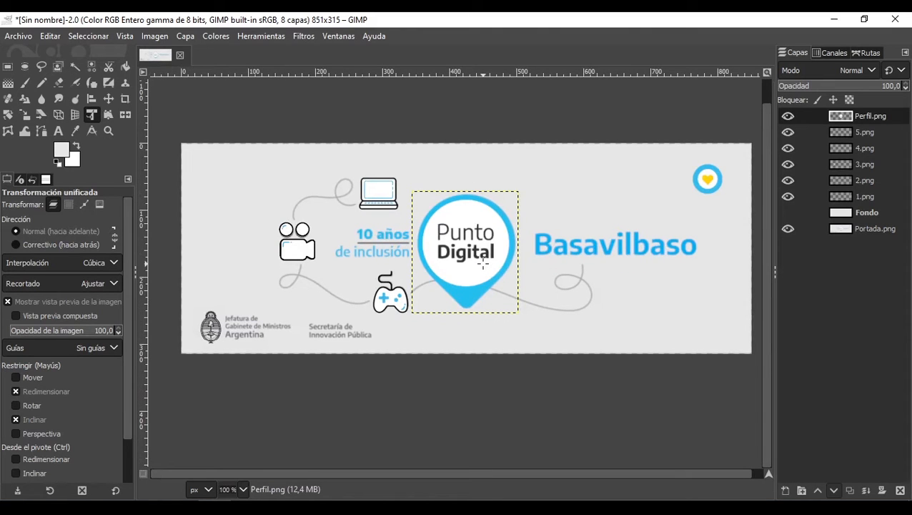
click(789, 211)
click(788, 212)
Step: Start a path with the Paths tool above the camera icon and curve it along the gray reference line toward the laptop
click(42, 131)
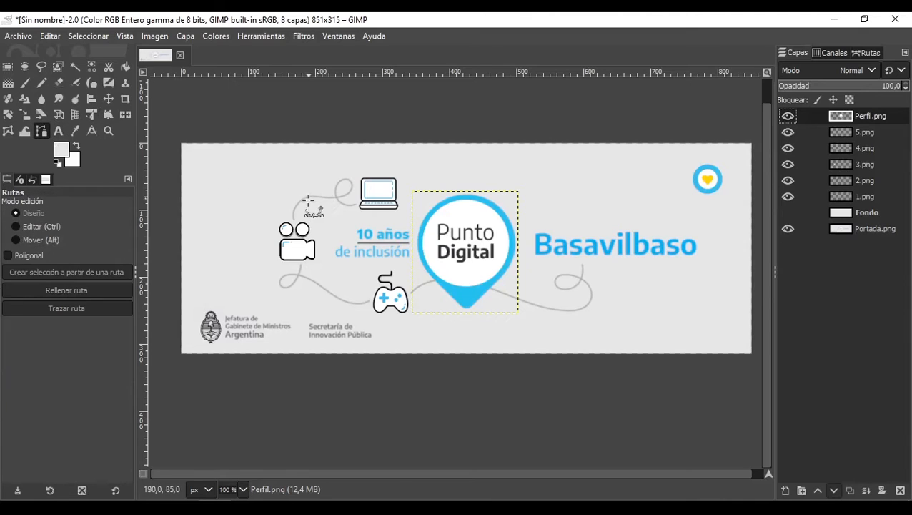
scroll(293, 229, up, 2)
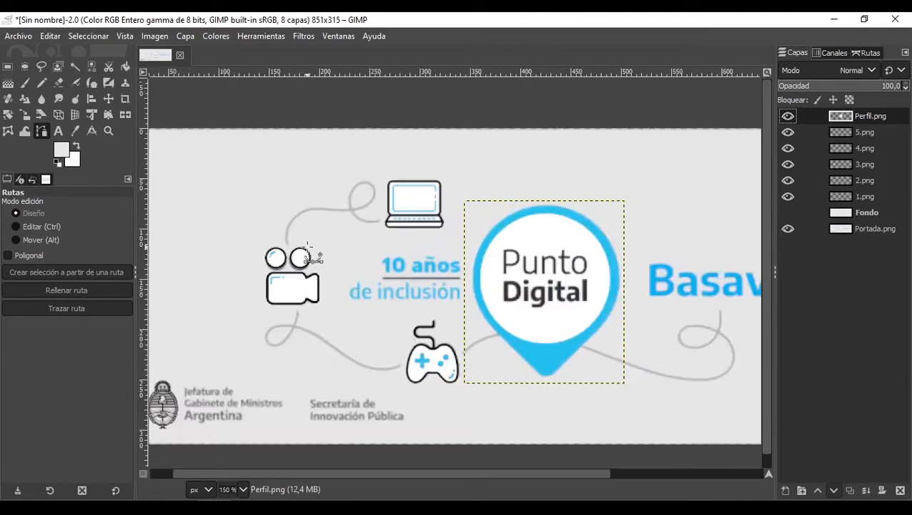
click(280, 243)
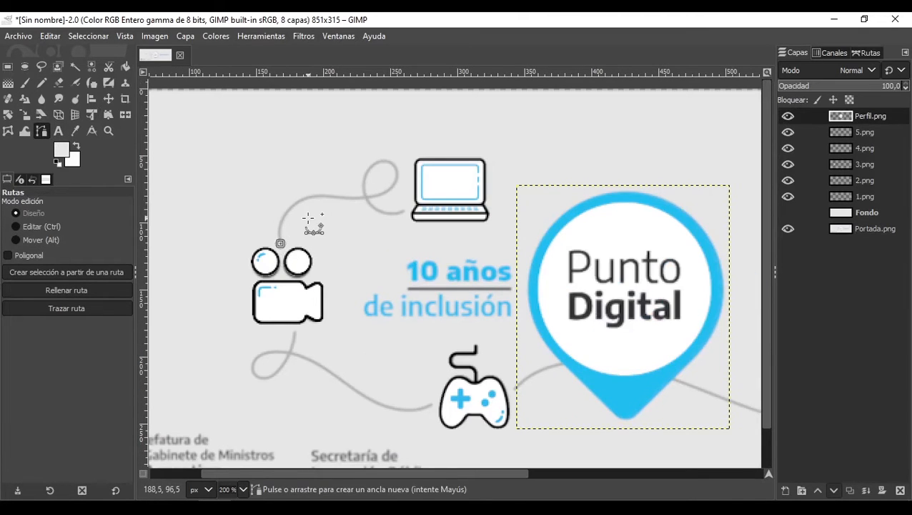
drag(314, 195, 383, 232)
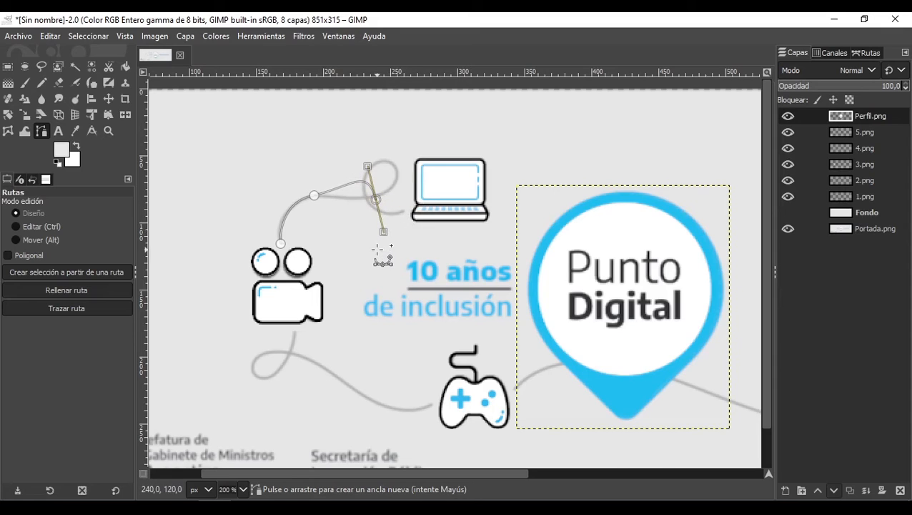
Step: Undo the path's third anchor and try other positions for it near the crossing of the loop
key(ctrl+z)
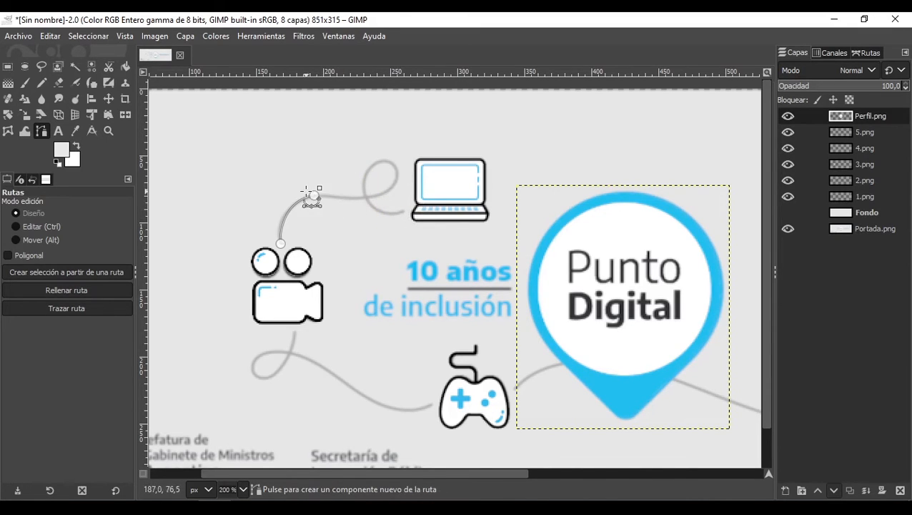
drag(314, 196, 349, 188)
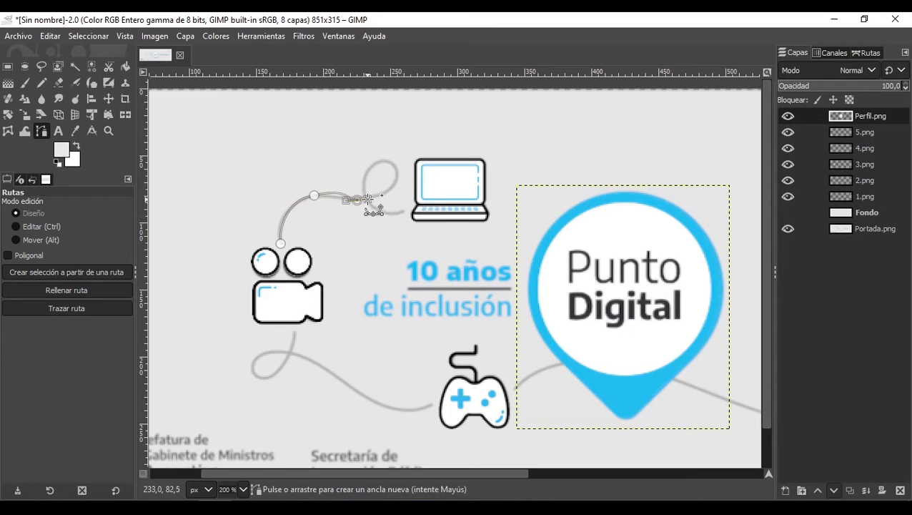
key(ctrl)
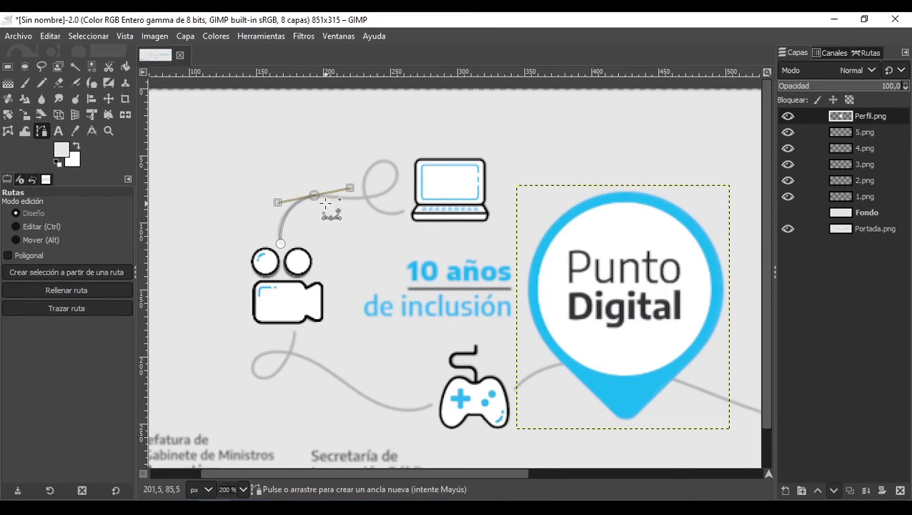
click(365, 196)
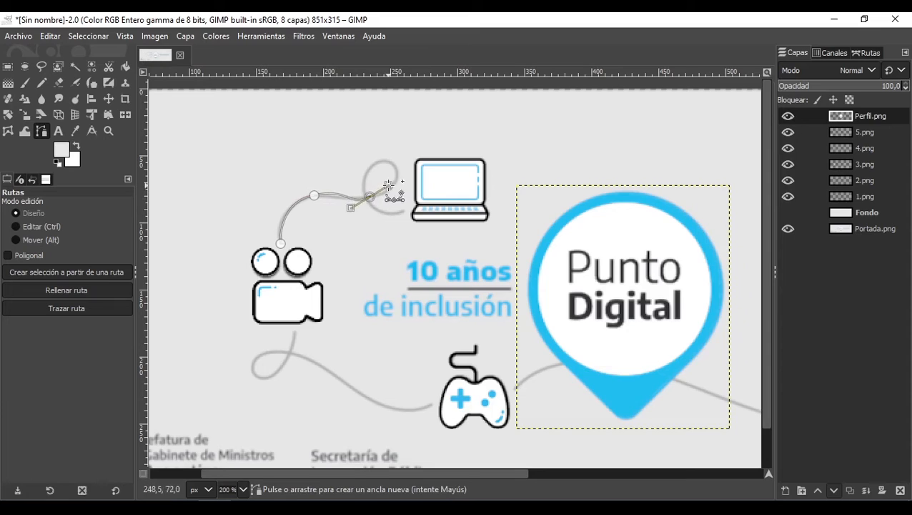
key(ctrl+z)
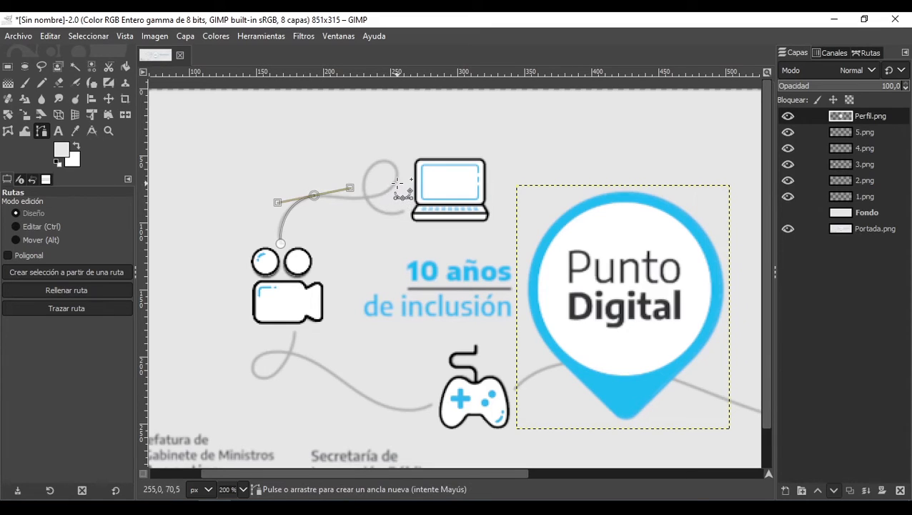
Step: Add an anchor on the loop's side nearest the laptop and adjust its handles so the segment follows the reference line
drag(397, 184, 419, 159)
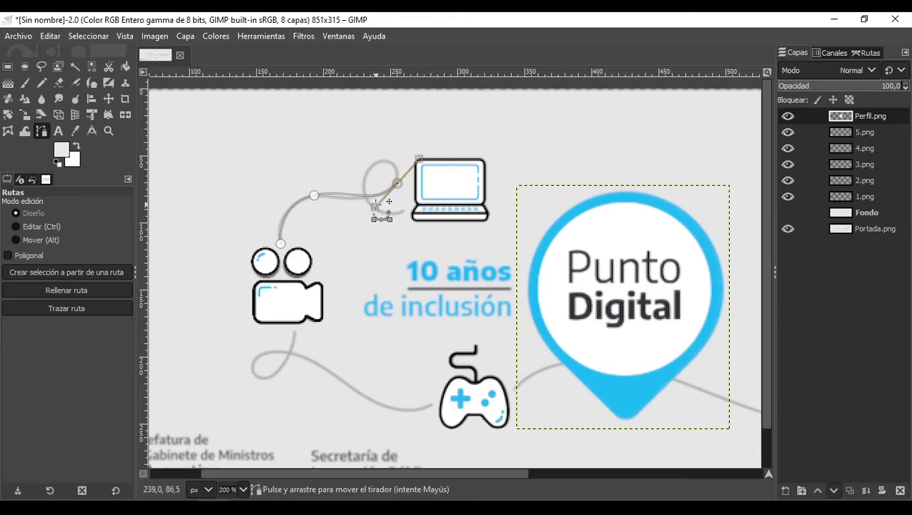
drag(375, 206, 336, 194)
click(316, 196)
drag(397, 182, 360, 209)
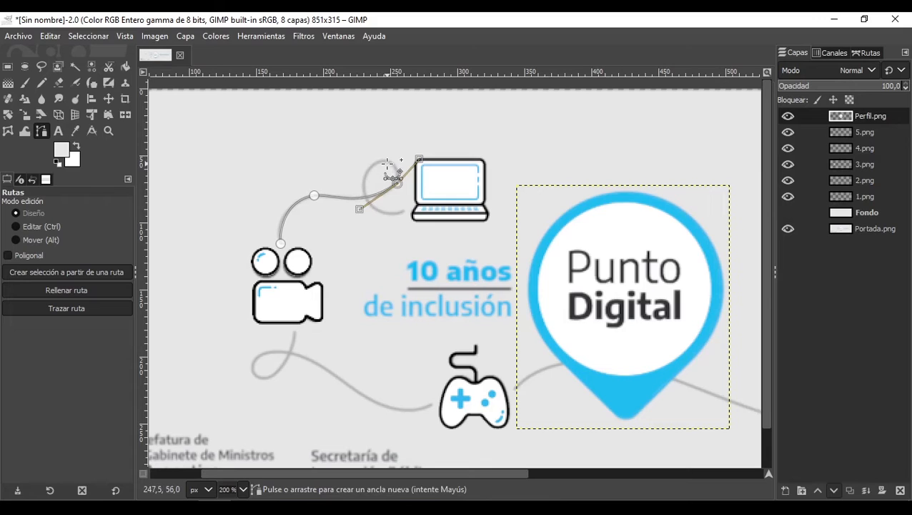
Step: Add anchors at the loop's upper-left curve and beside the laptop, bending their handles to complete the trace of the reference loop
drag(384, 161, 381, 161)
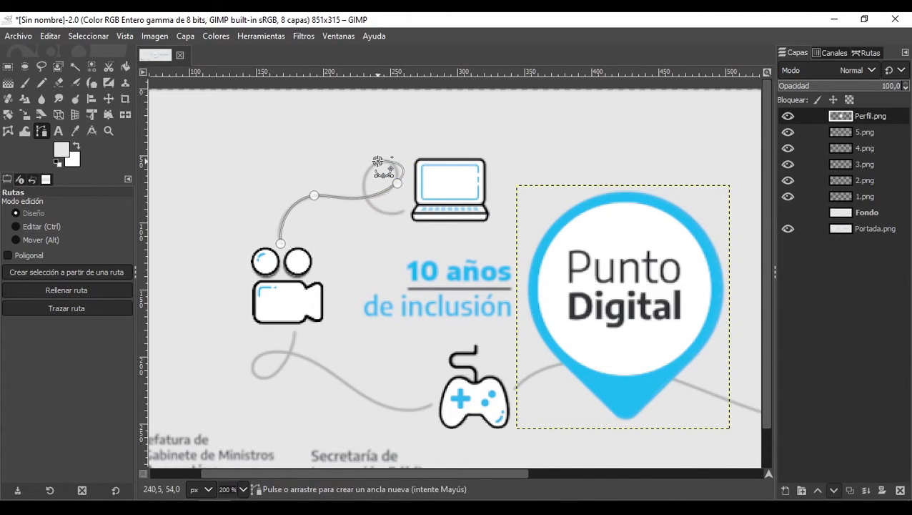
mouse_move(378, 161)
mouse_down()
mouse_move(357, 157)
mouse_move(366, 173)
mouse_up()
click(396, 184)
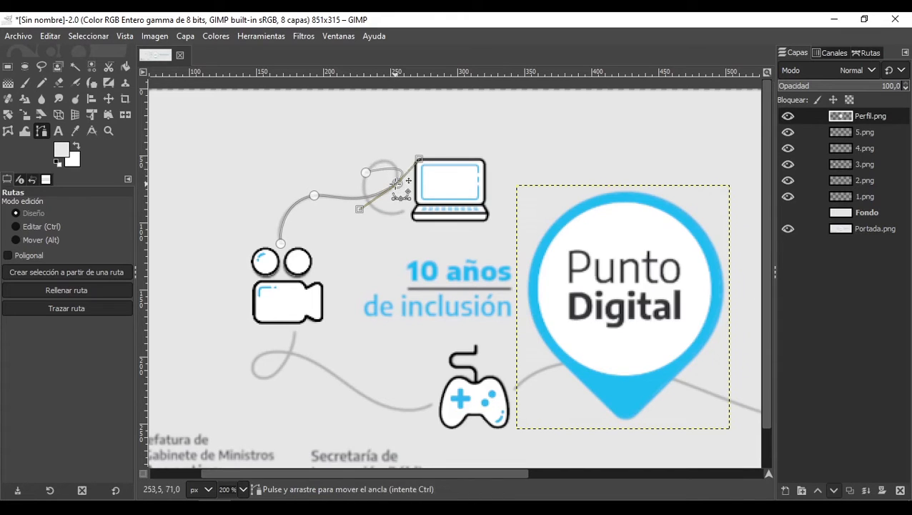
drag(419, 158, 399, 143)
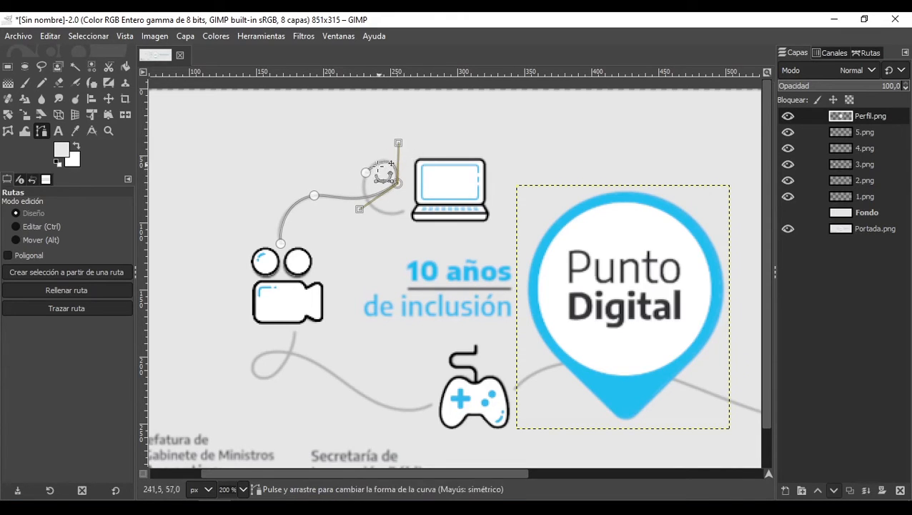
click(364, 171)
mouse_move(367, 171)
mouse_down()
mouse_move(378, 158)
mouse_move(366, 171)
mouse_up()
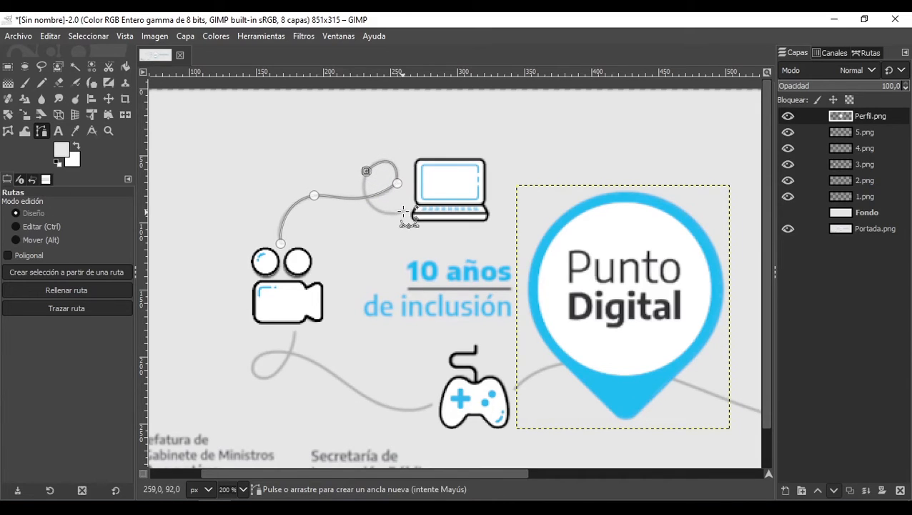
click(403, 212)
drag(386, 192, 377, 222)
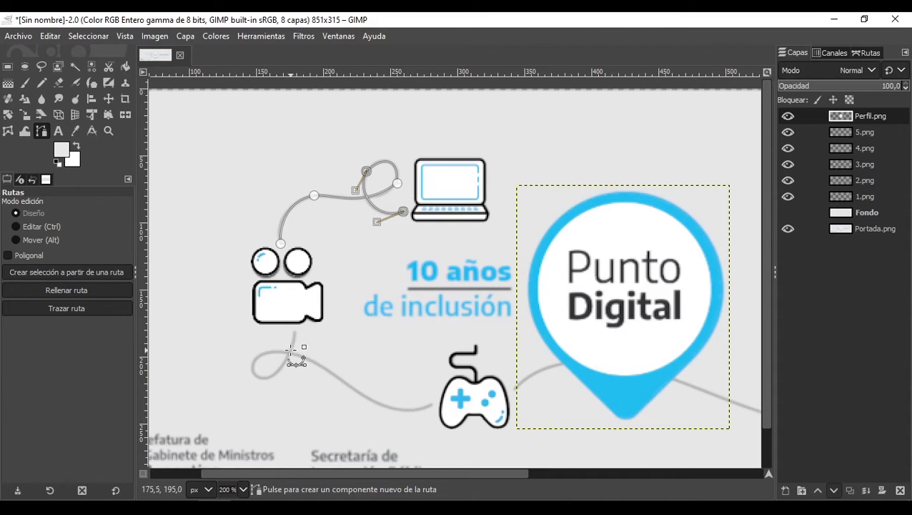
Step: Pick the gray of the curly reference line on the Portada.png layer as the foreground color
click(77, 131)
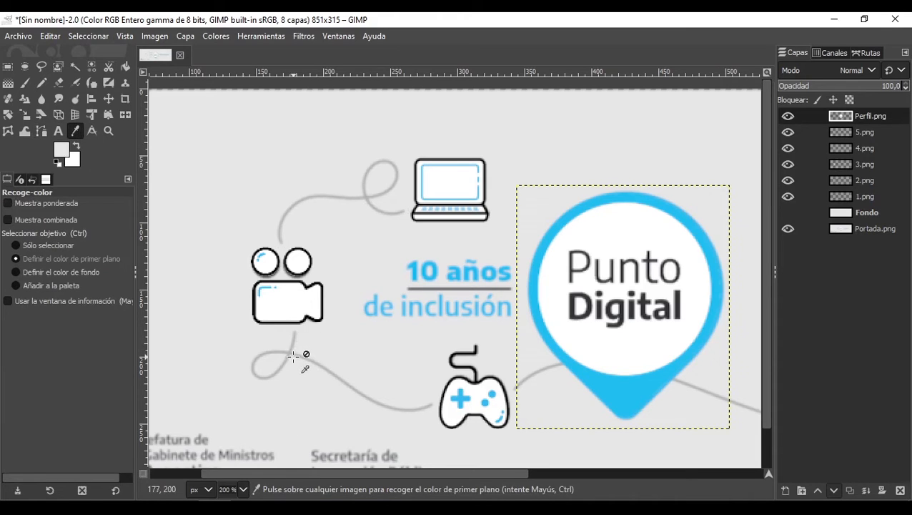
click(873, 230)
click(788, 214)
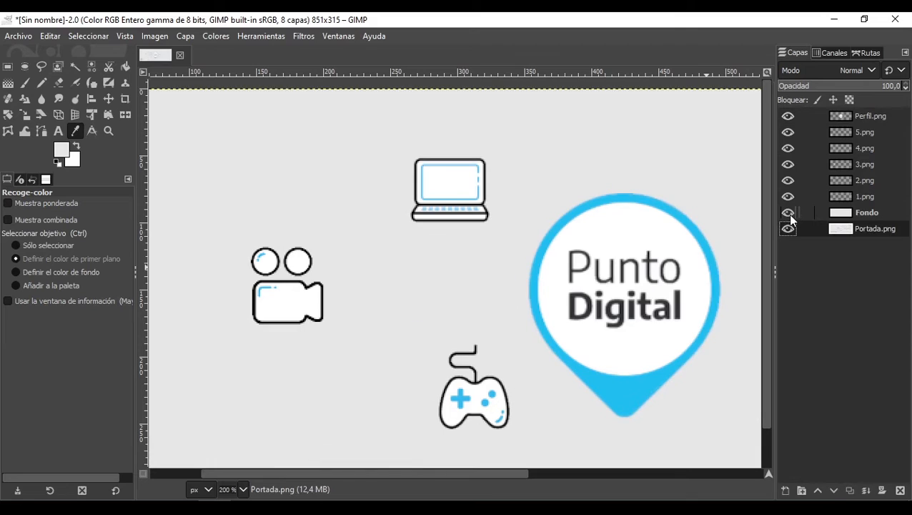
click(788, 214)
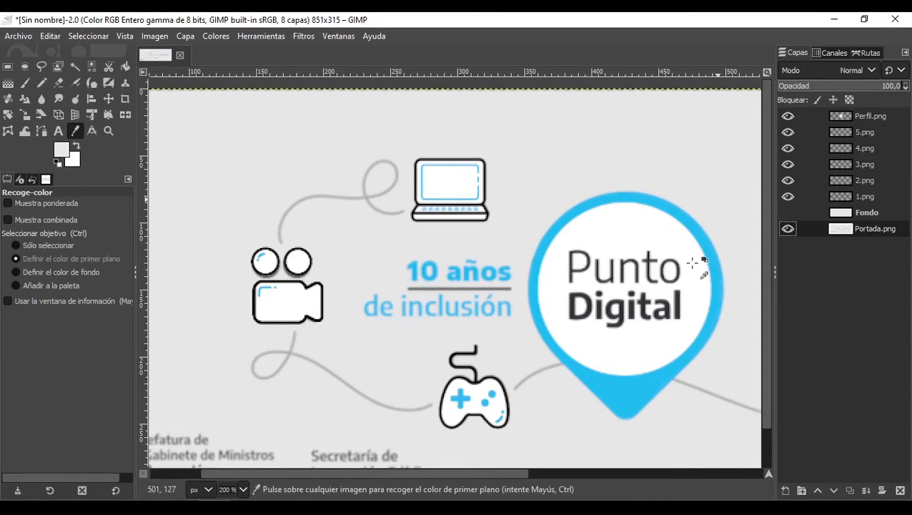
click(289, 352)
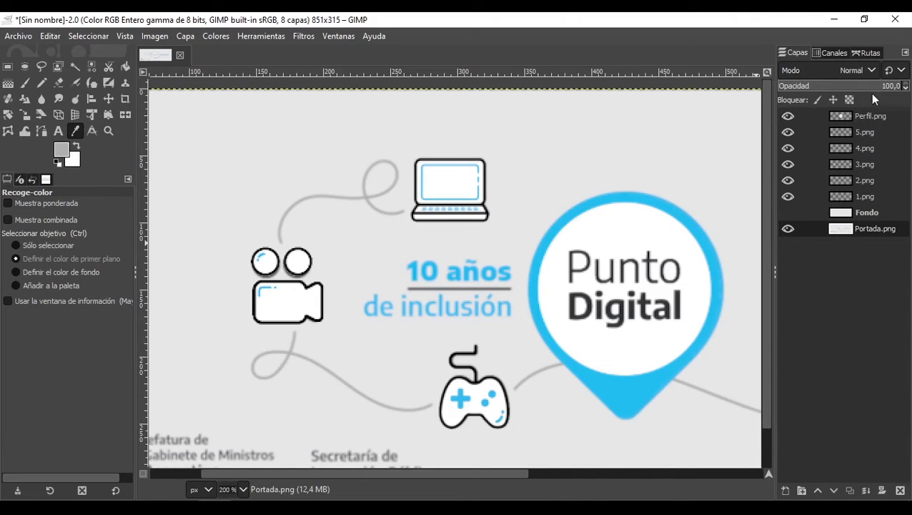
Step: Make the Sin nombre path visible, compare it with the reference line, and reactivate the Paths tool
click(862, 52)
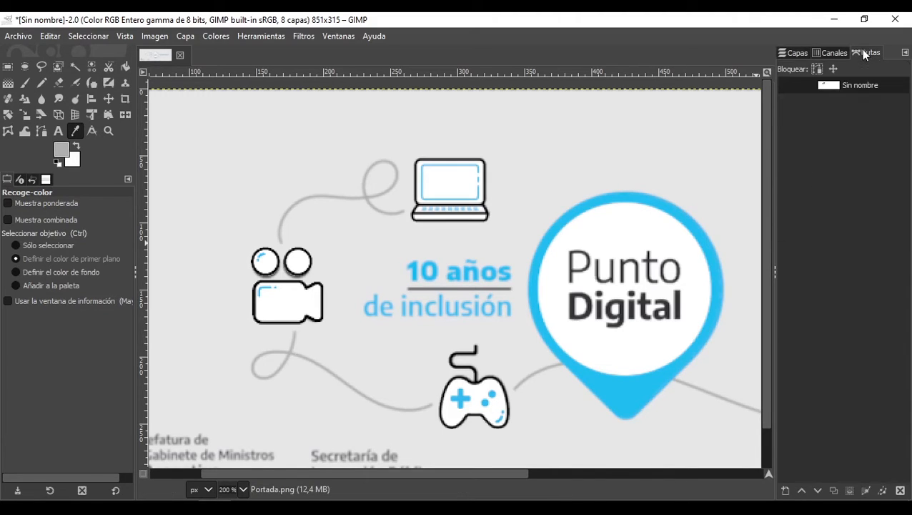
click(788, 85)
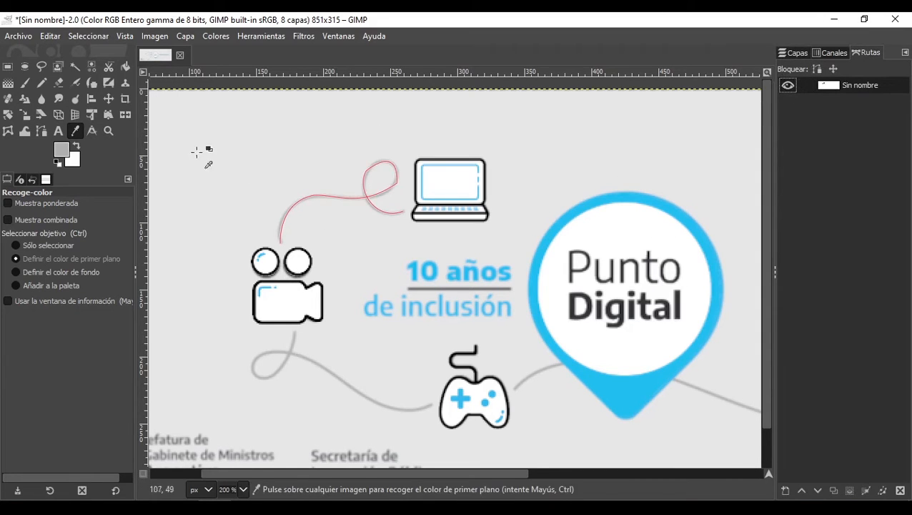
scroll(362, 170, up, 1)
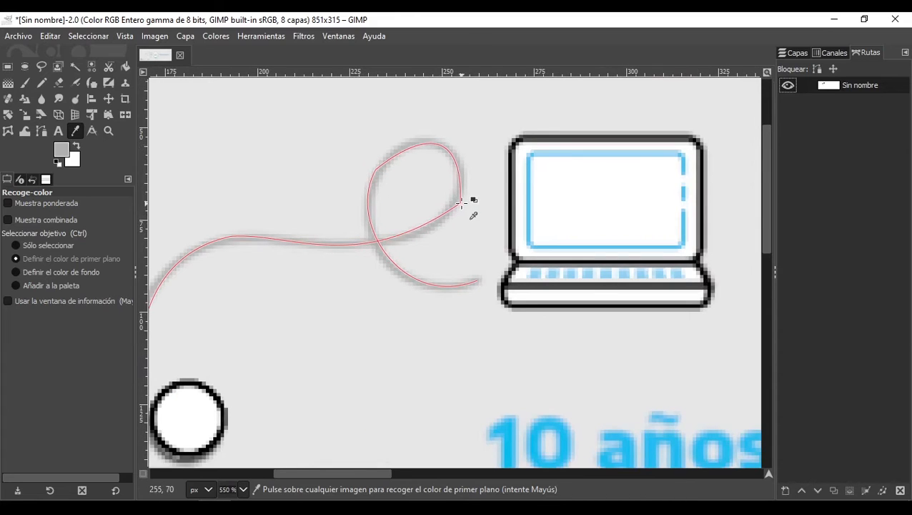
scroll(447, 176, down, 2)
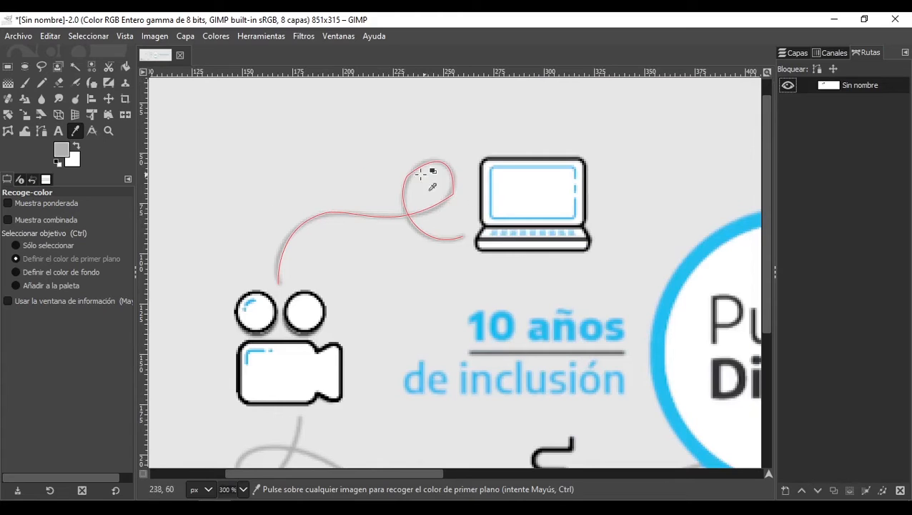
click(41, 130)
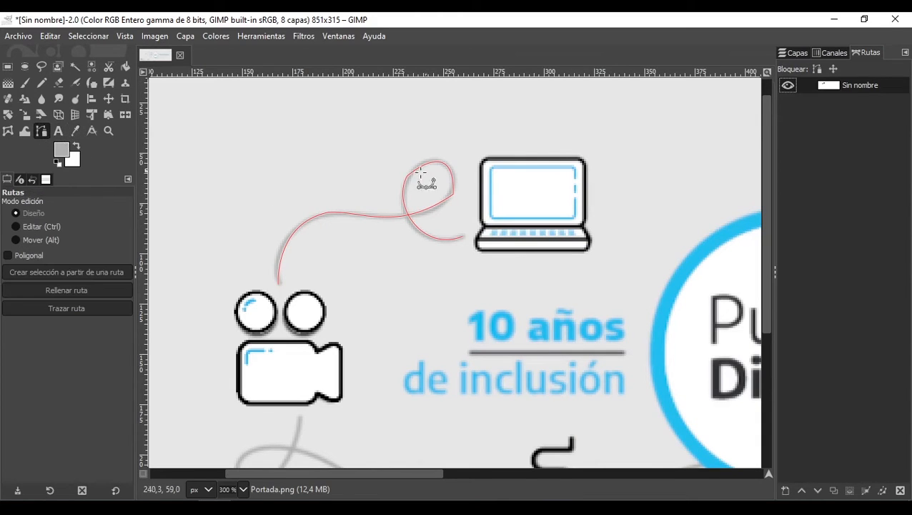
Step: Stroke the camera-to-laptop path with a solid line 3 px wide
click(406, 174)
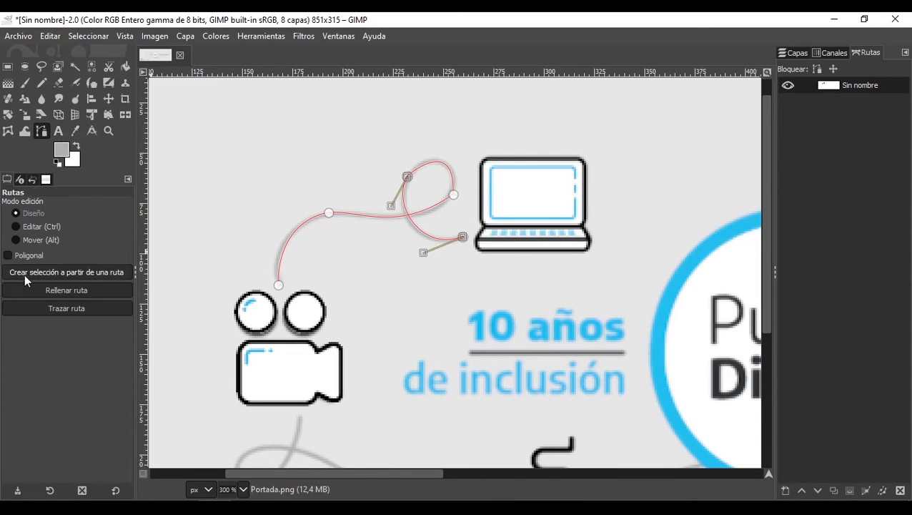
click(67, 309)
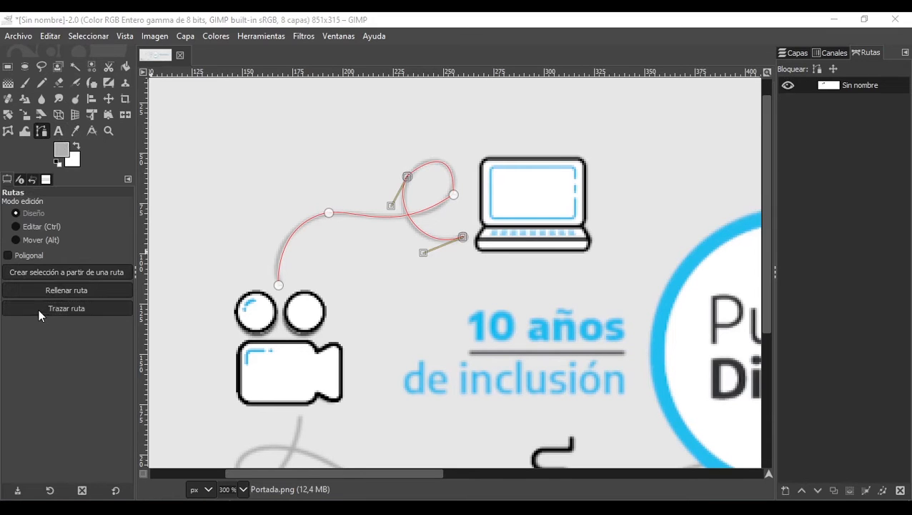
drag(143, 205, 687, 133)
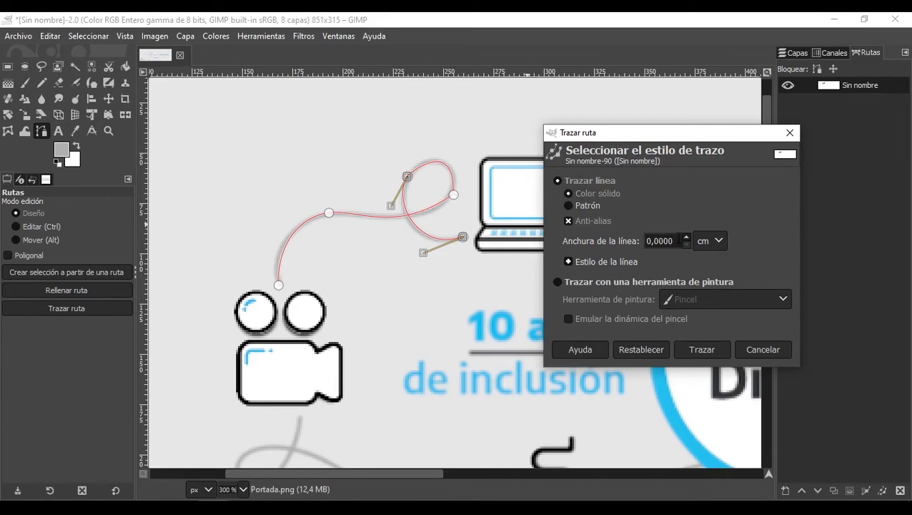
click(706, 241)
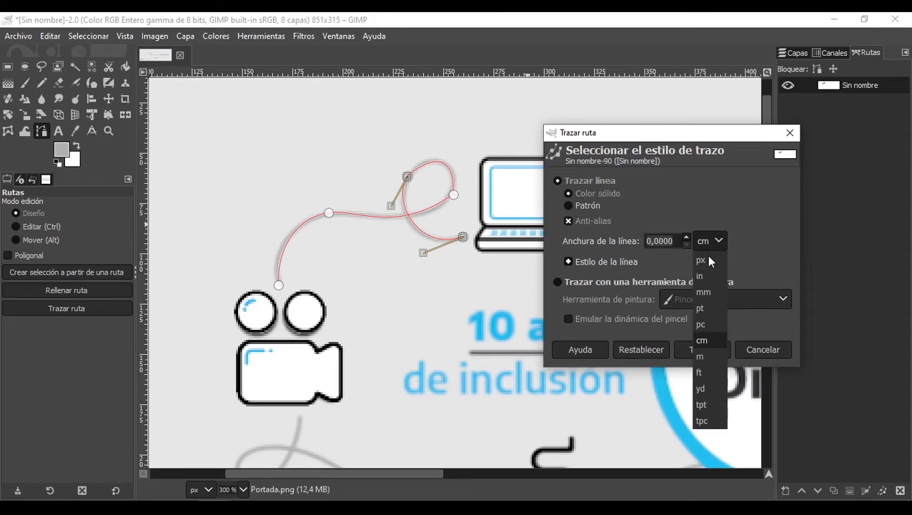
click(705, 256)
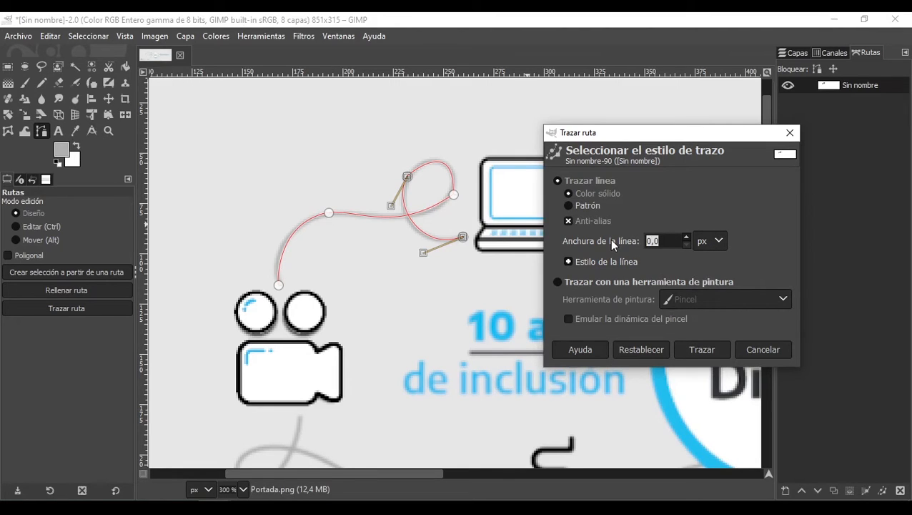
text(3)
click(699, 349)
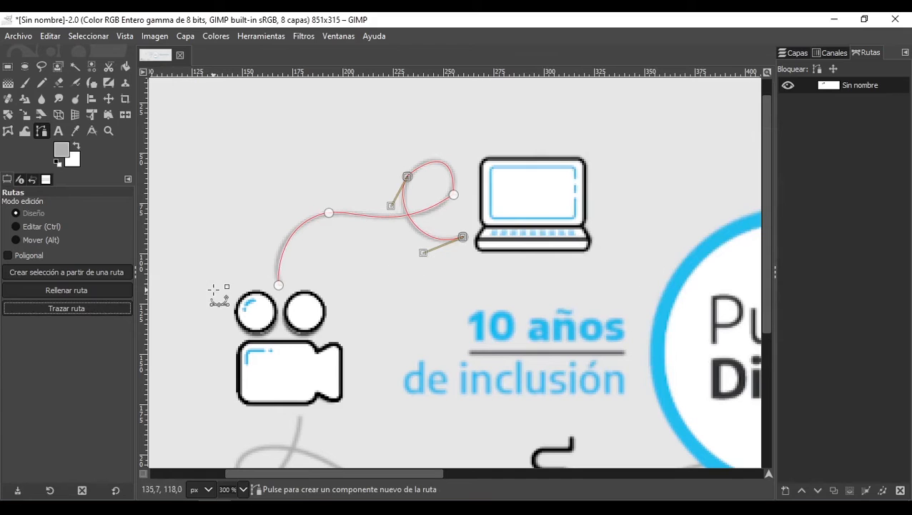
Step: Stroke the camera-to-laptop path with a solid line 2 px wide and inspect it against the reference loop
click(93, 310)
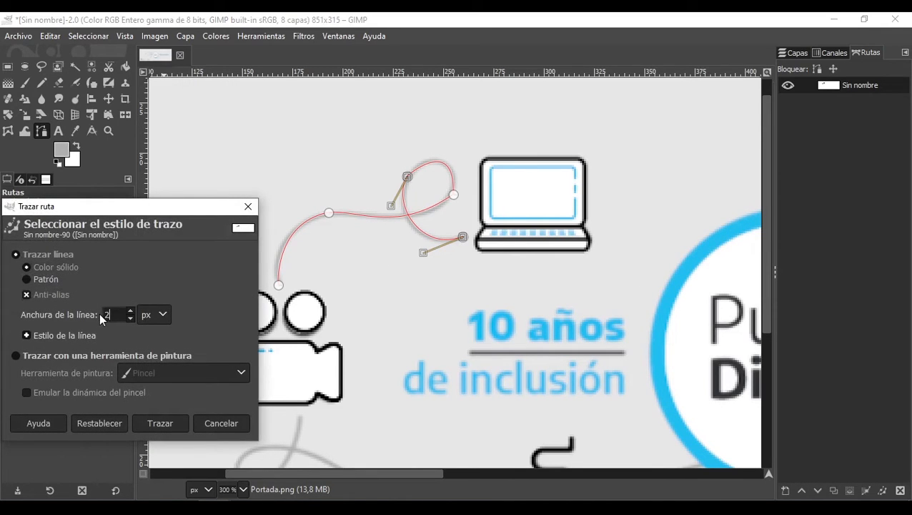
click(164, 423)
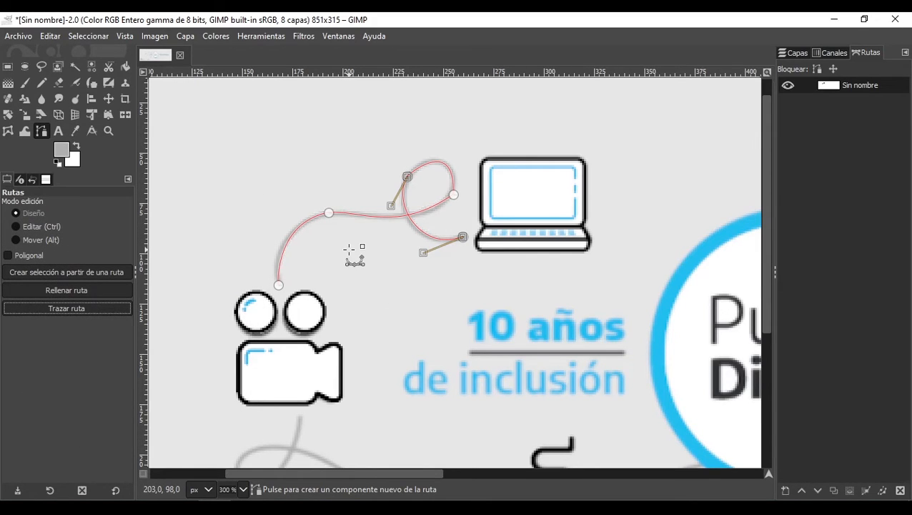
scroll(414, 195, up, 2)
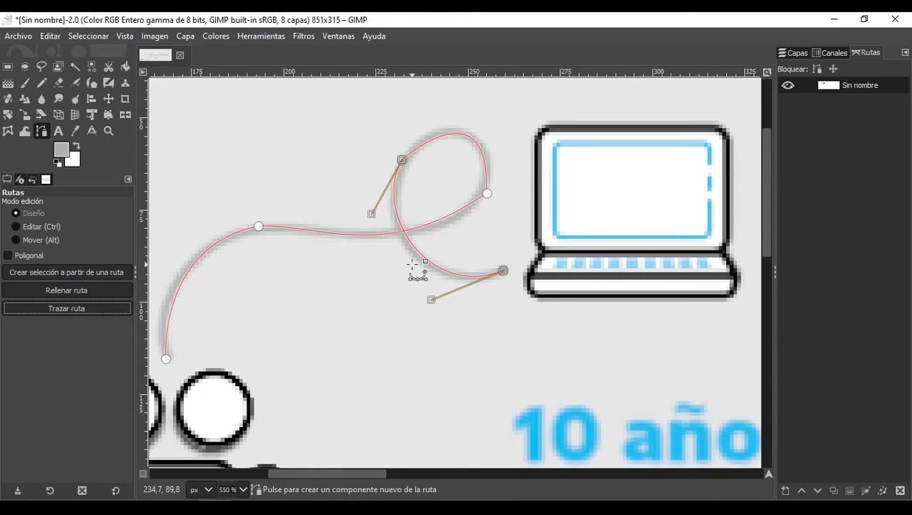
Step: Undo and redo the path stroke repeatedly to compare its thickness with the gray reference line
click(51, 36)
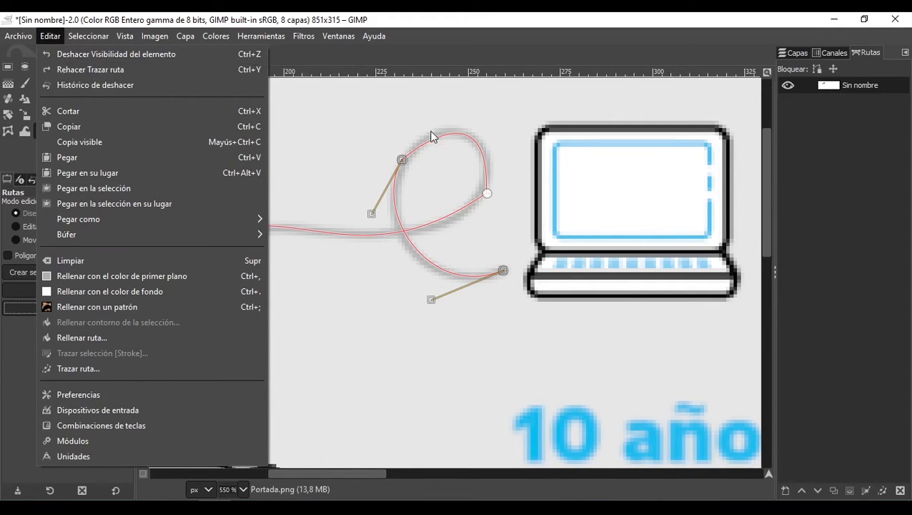
click(474, 114)
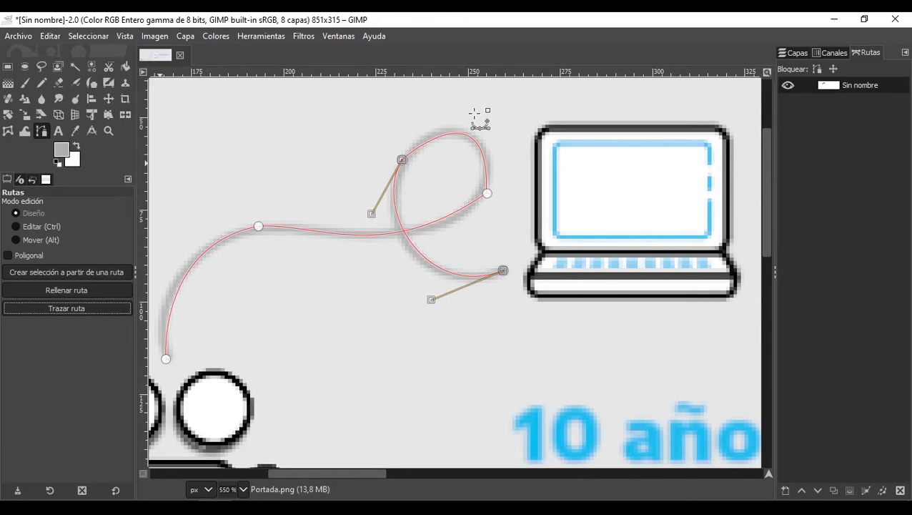
key(ctrl+y)
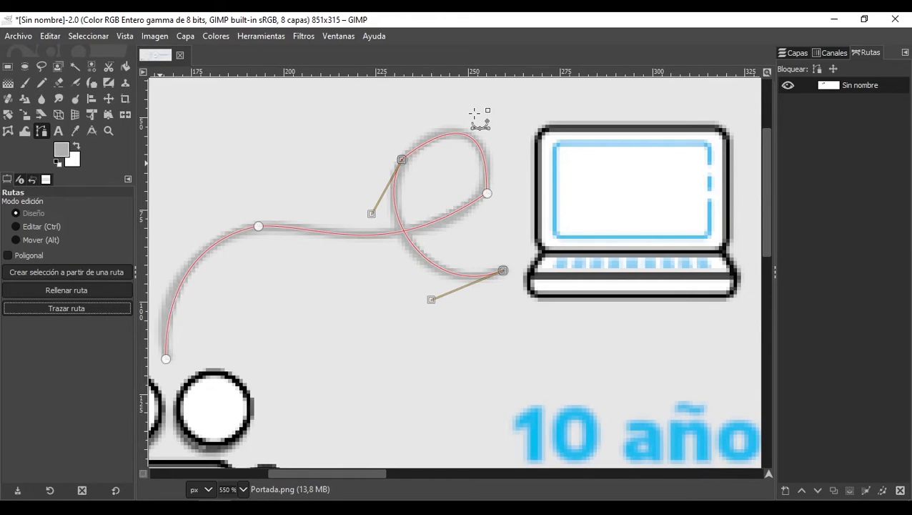
key(ctrl+z)
key(ctrl+y)
key(ctrl+z)
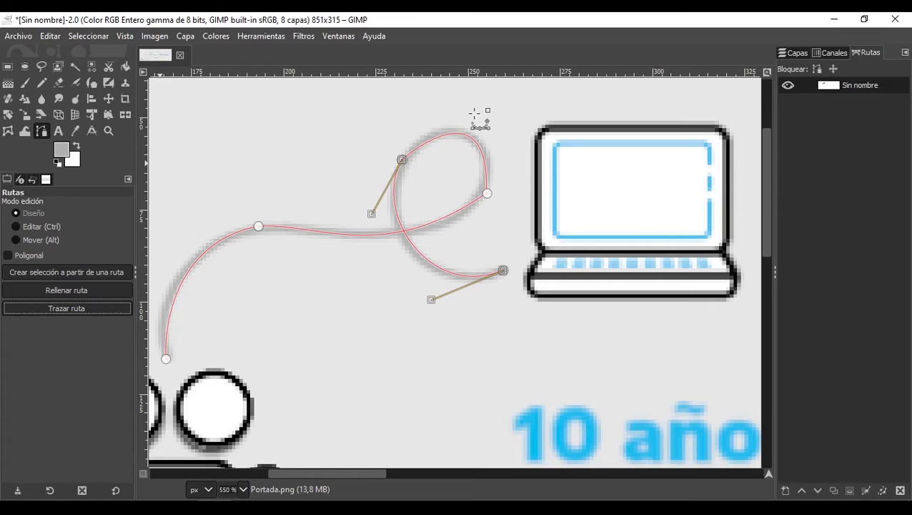
key(ctrl+y)
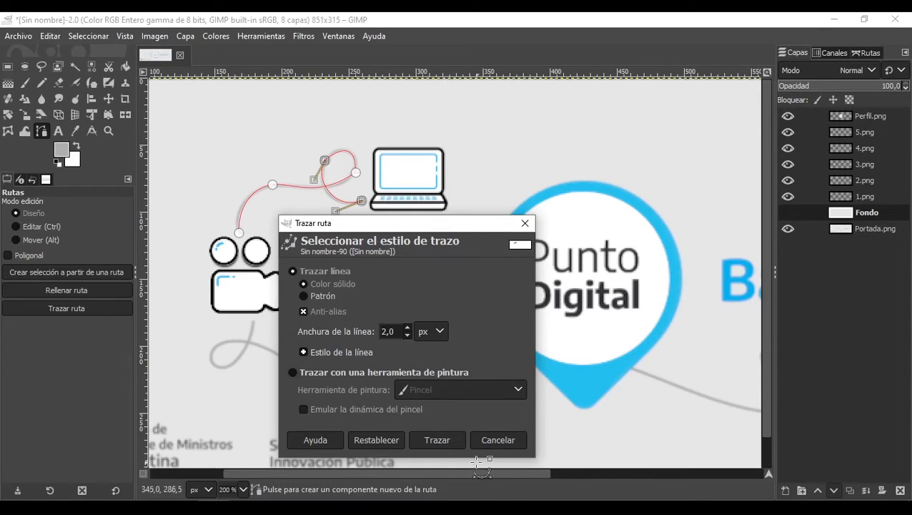
Step: Make the Fondo layer active and visible, and stroke the camera-to-laptop path on it with a solid 2 px line
click(876, 192)
click(872, 212)
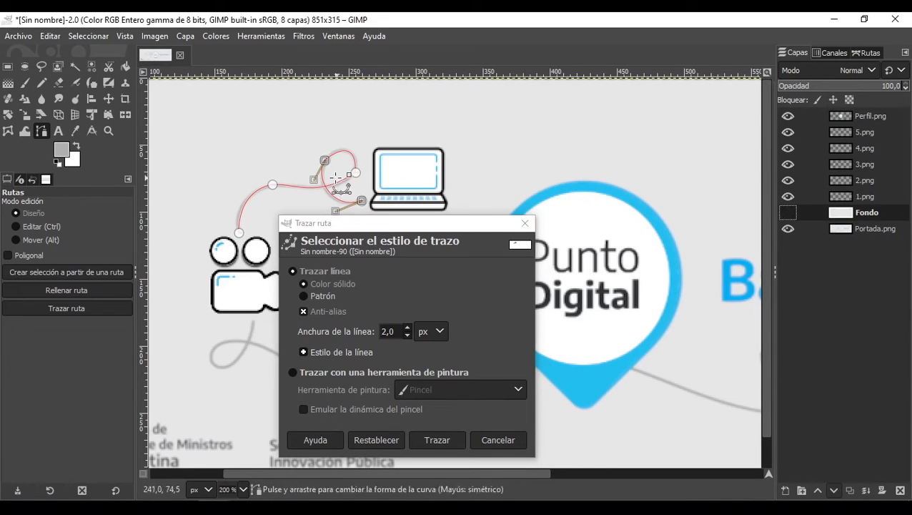
click(873, 228)
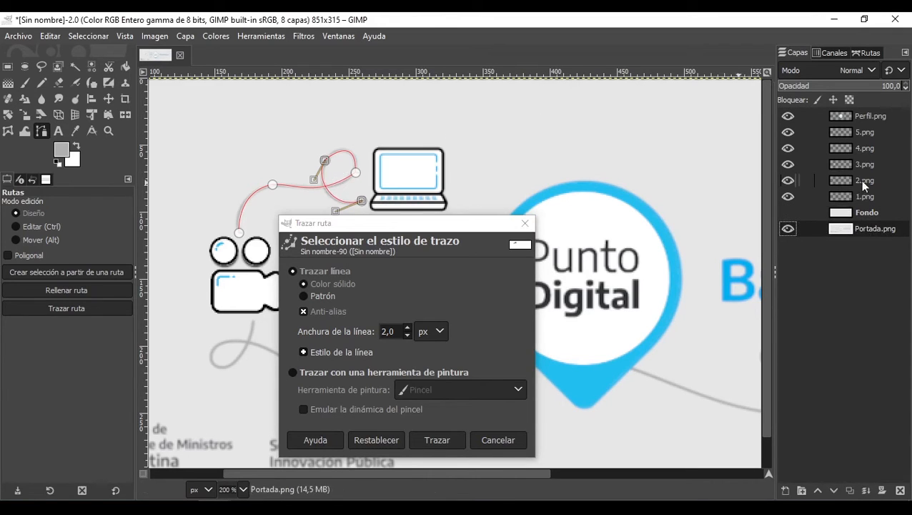
click(868, 215)
click(788, 213)
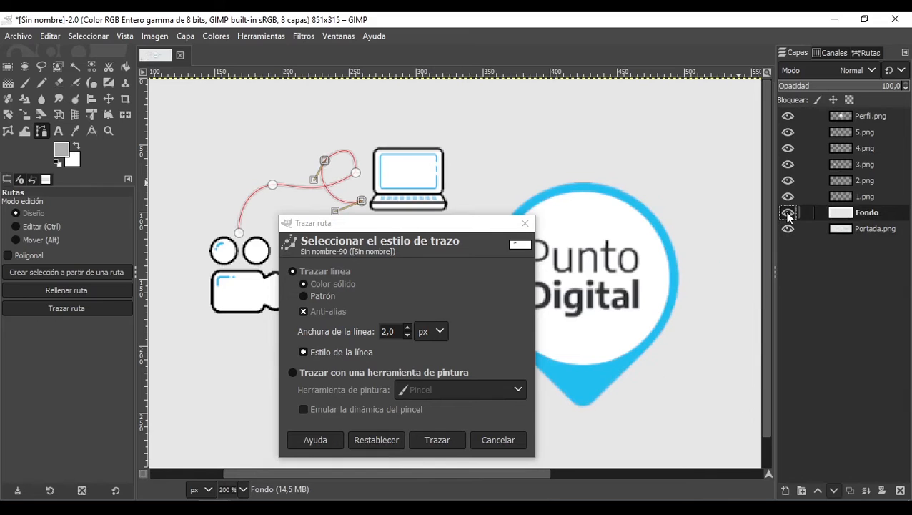
click(437, 440)
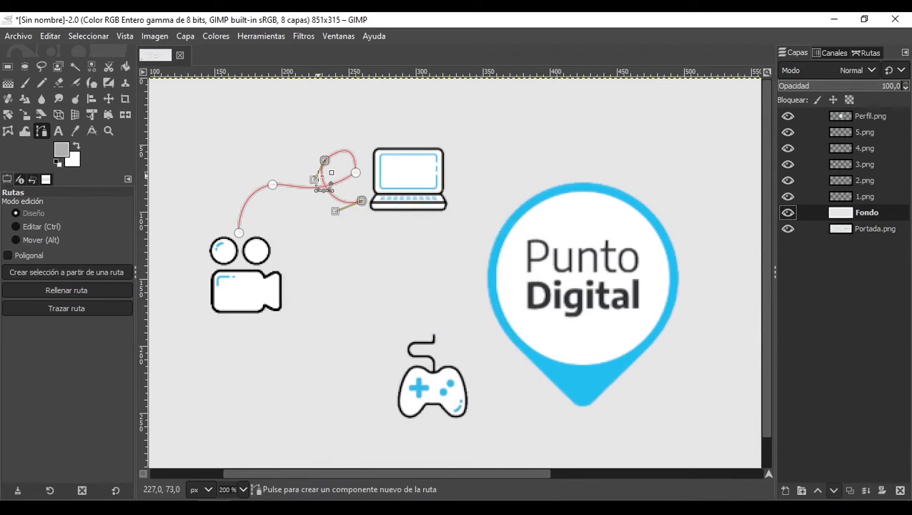
Step: Inspect the stroked loop up close, then hide the Fondo layer while keeping it as the active layer
scroll(319, 176, up, 5)
scroll(319, 176, down, 5)
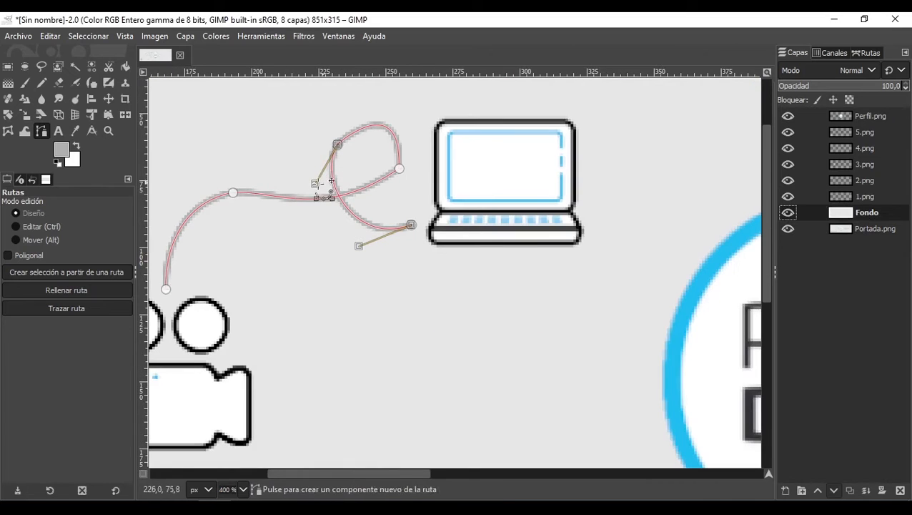
click(789, 213)
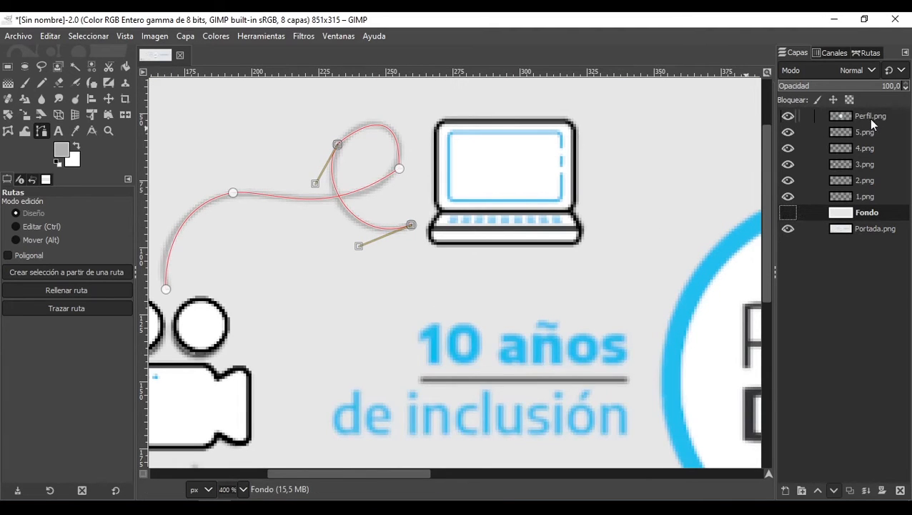
click(850, 116)
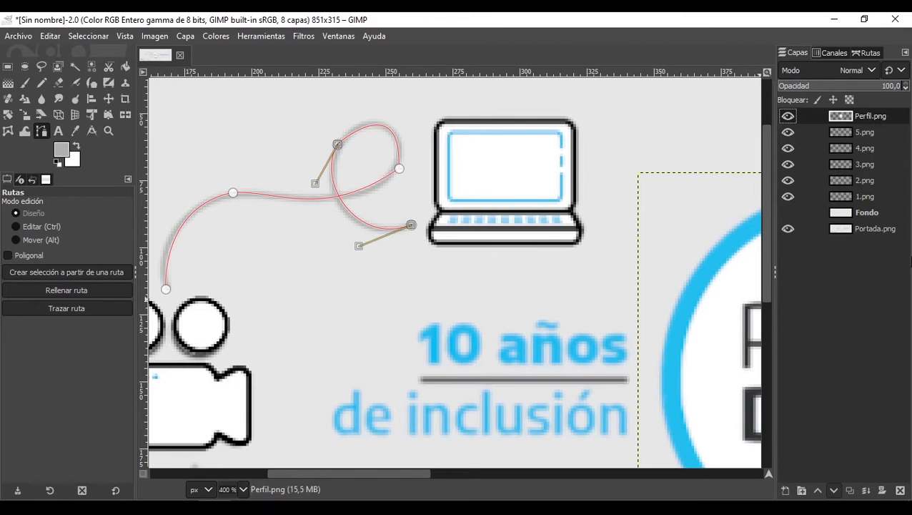
click(882, 213)
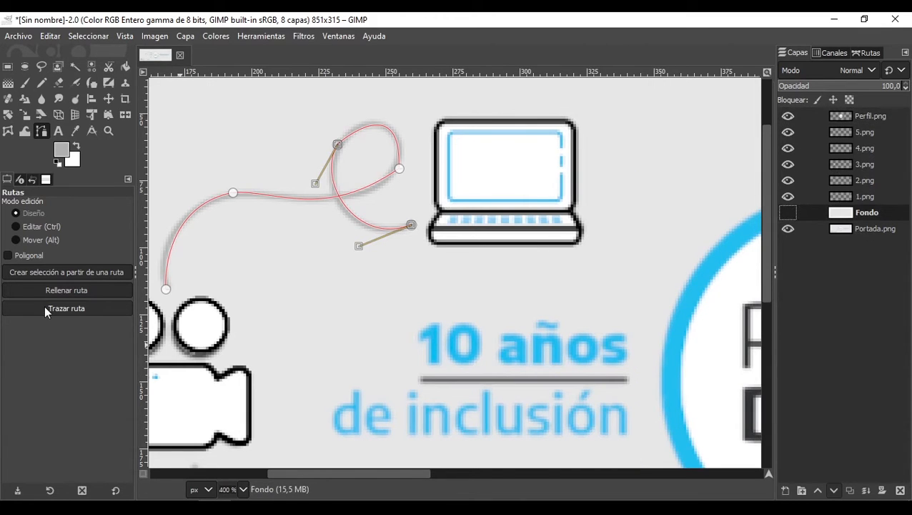
Step: Place five straight-segment anchors along the lower reference line, from below the video camera through the loop to beside the game controller
scroll(192, 306, down, 5)
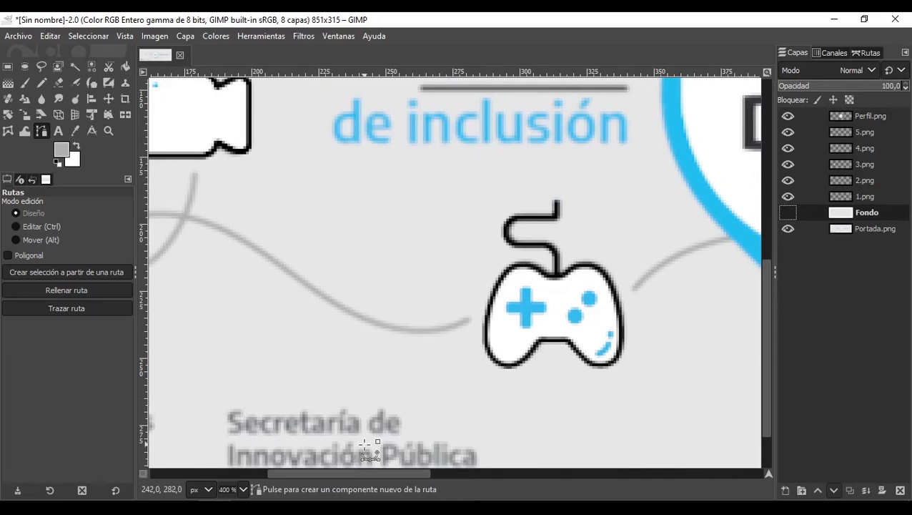
drag(379, 475, 326, 473)
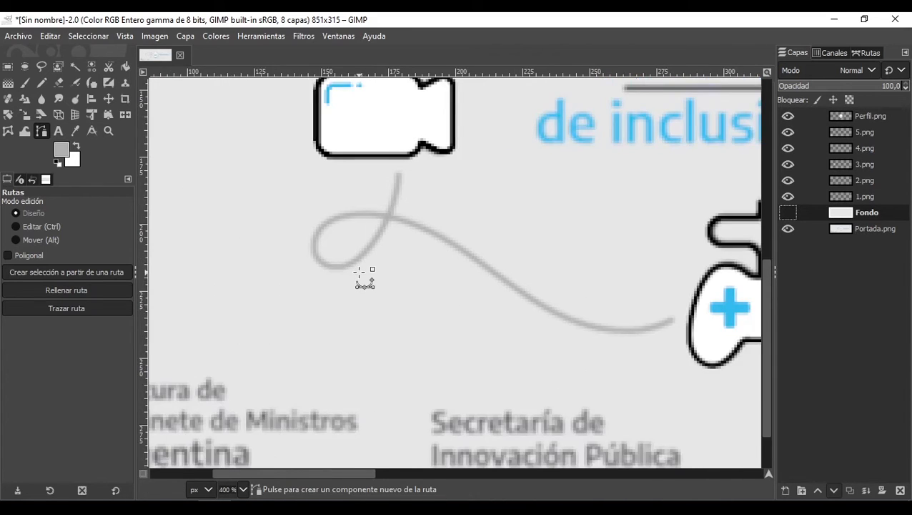
scroll(402, 183, up, 1)
scroll(401, 183, down, 2)
scroll(477, 156, up, 2)
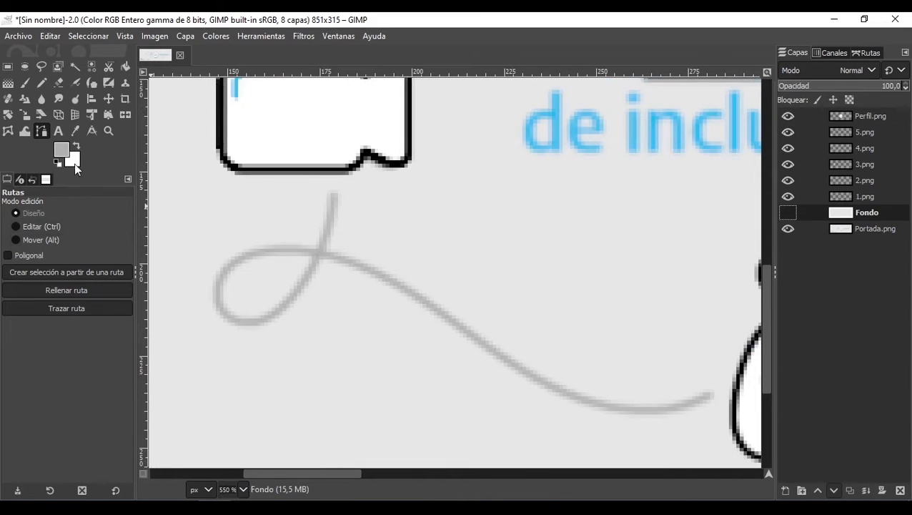
click(336, 193)
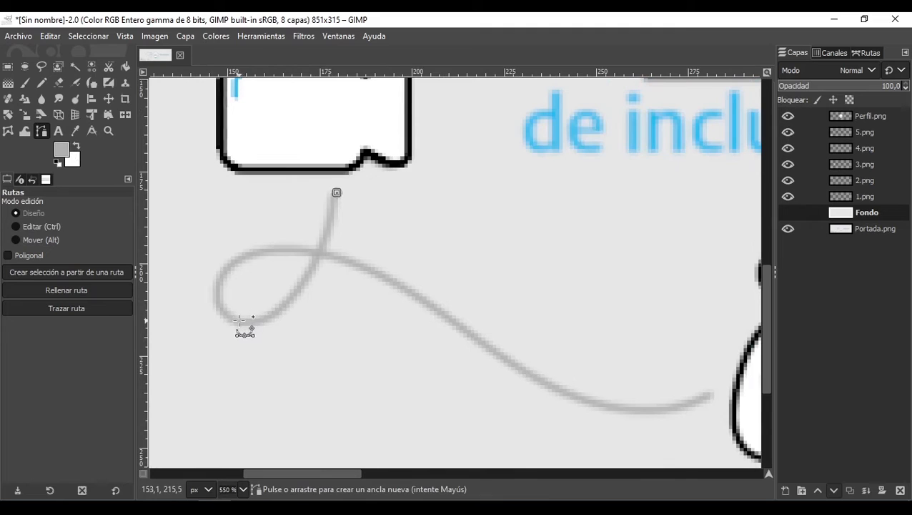
drag(239, 321, 263, 252)
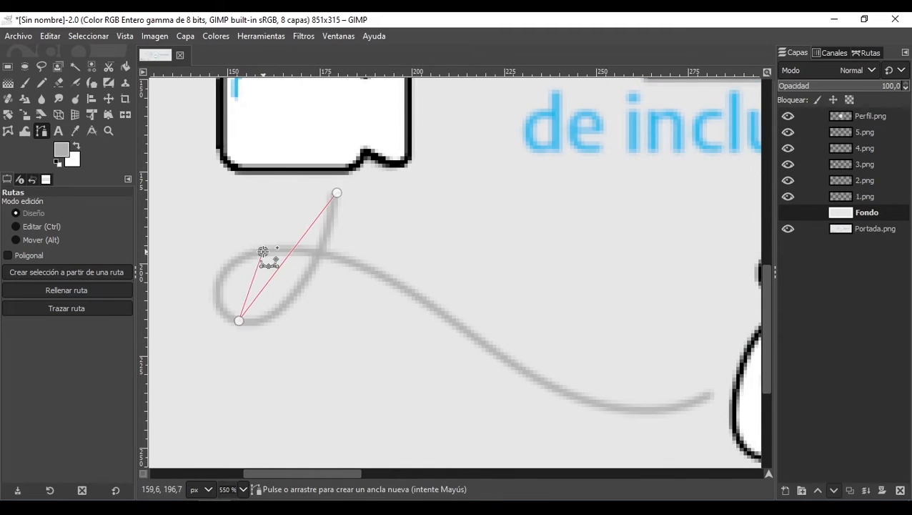
click(404, 288)
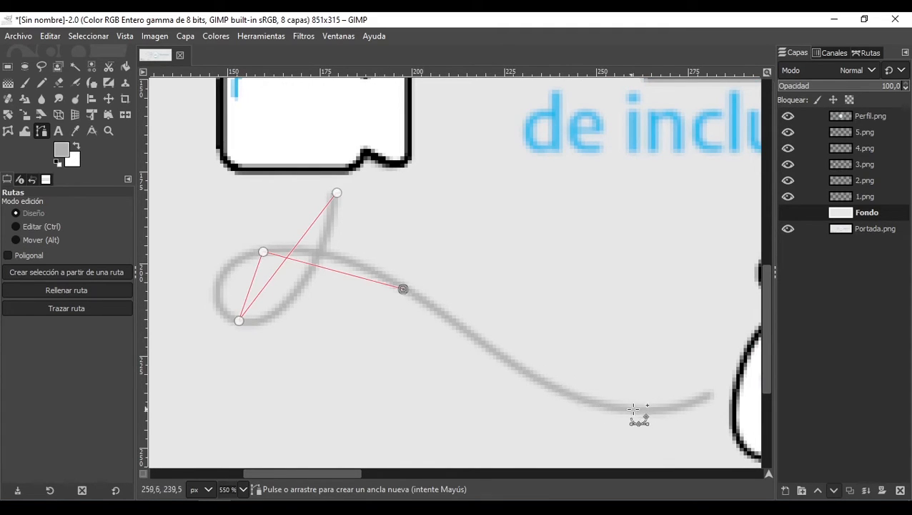
click(710, 394)
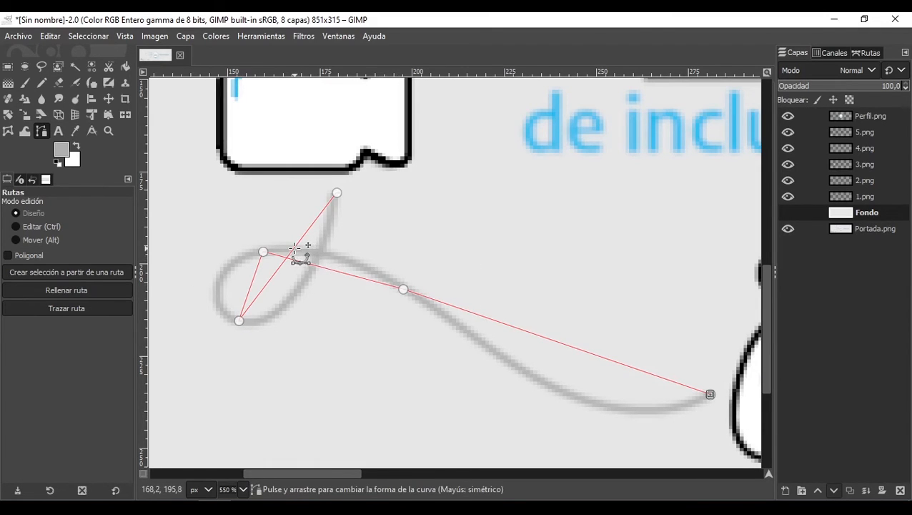
Step: Insert anchors in the path's loop below the video camera, bending its lower side and outer curve onto the gray reference line
click(78, 226)
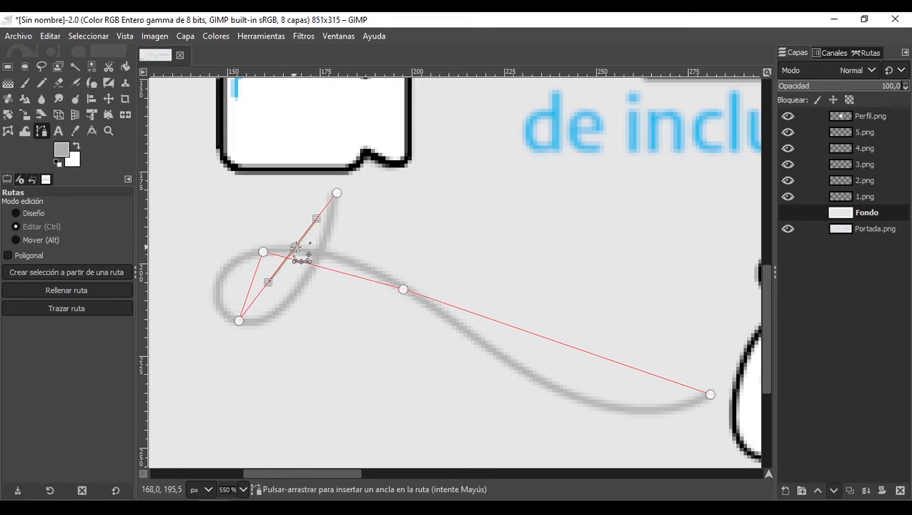
drag(296, 247, 295, 299)
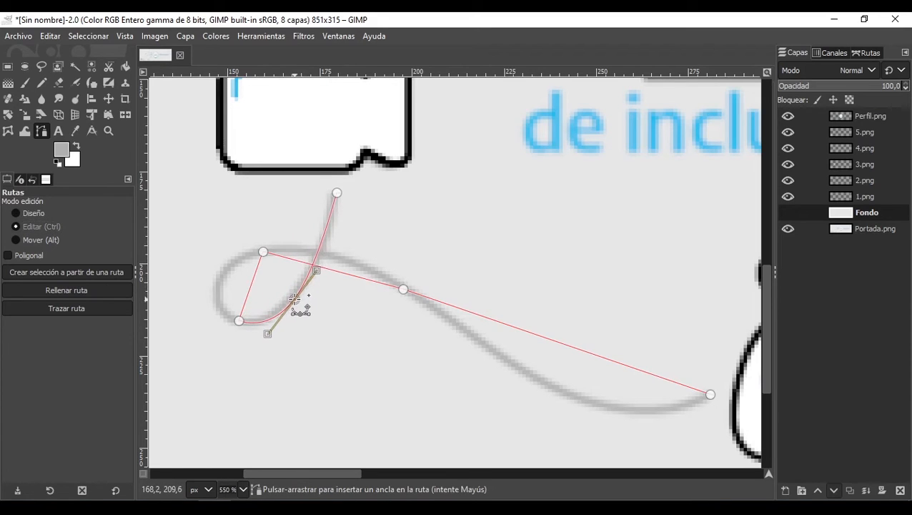
click(868, 53)
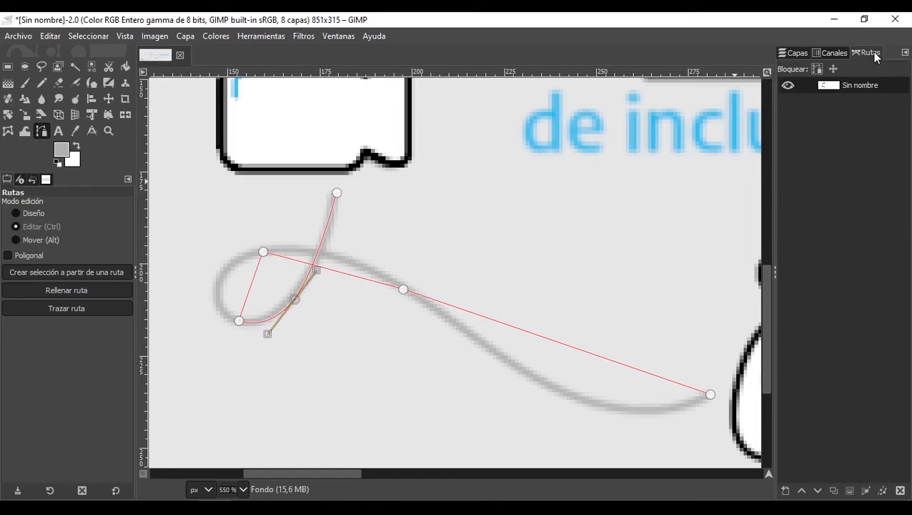
click(793, 53)
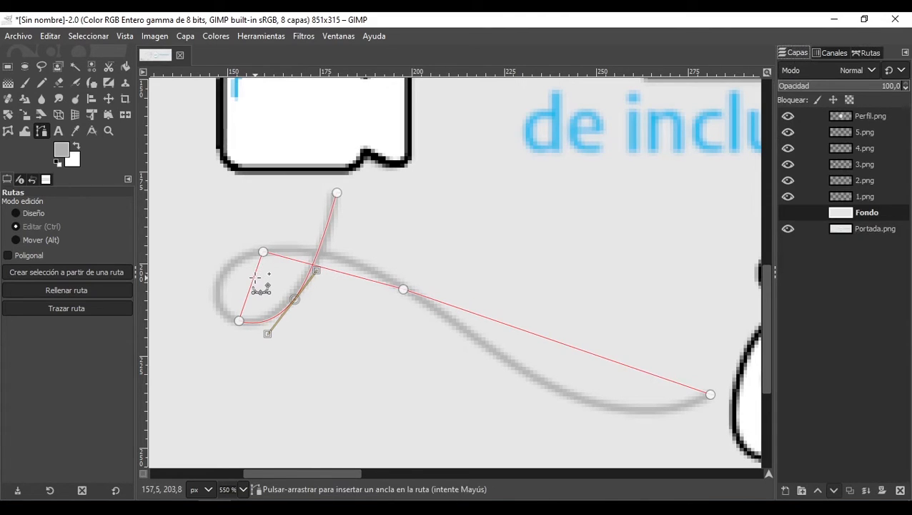
mouse_move(253, 280)
mouse_down()
mouse_move(226, 283)
mouse_move(230, 303)
mouse_move(219, 309)
mouse_up()
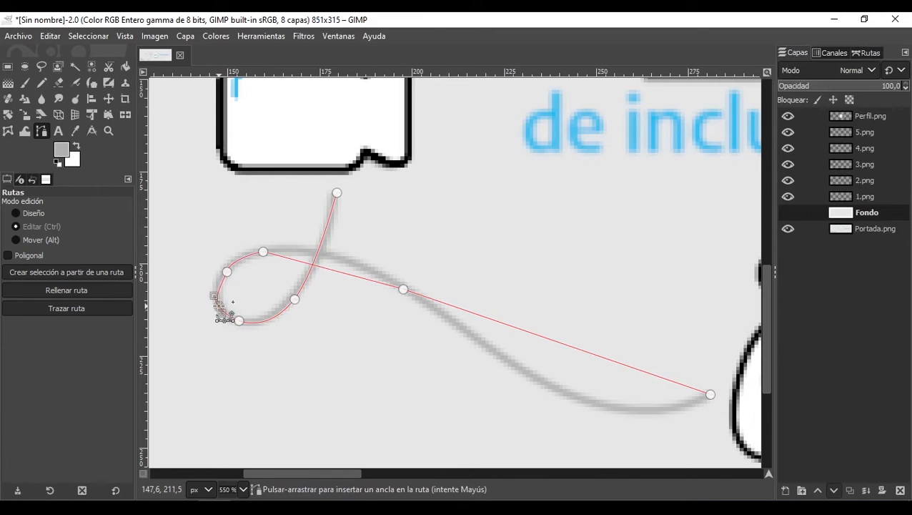
Step: Insert an anchor just past the loop and another before the game controller, bending both segments onto the gray reference line
drag(326, 270, 338, 255)
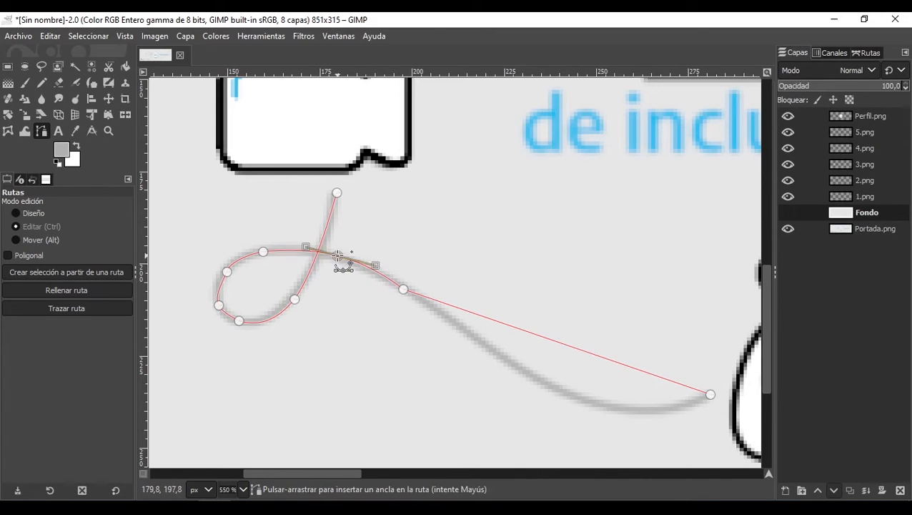
click(583, 351)
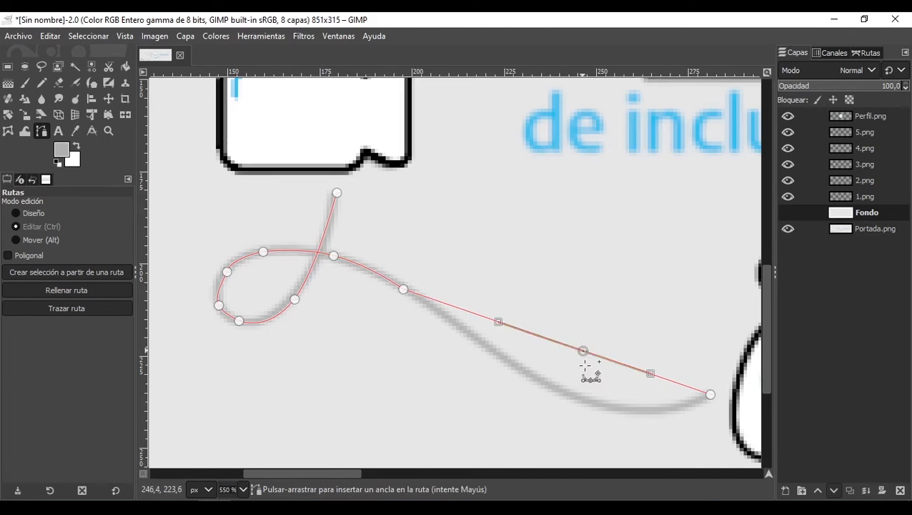
mouse_move(584, 351)
mouse_down()
mouse_move(592, 401)
mouse_move(607, 405)
mouse_move(597, 404)
mouse_up()
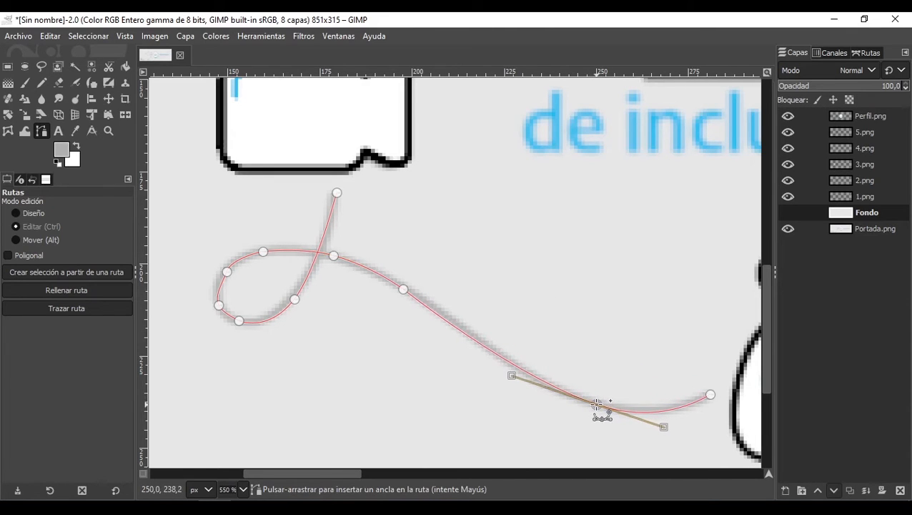
Step: Start a separate path component beside the game controller and place straight-segment anchors behind the pin and around the loop below Basavilbaso
scroll(585, 374, down, 7)
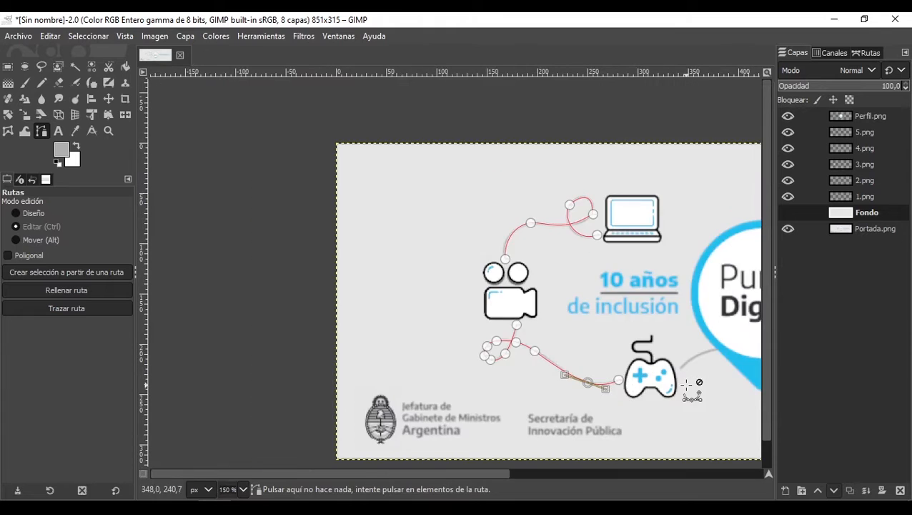
scroll(722, 379, up, 5)
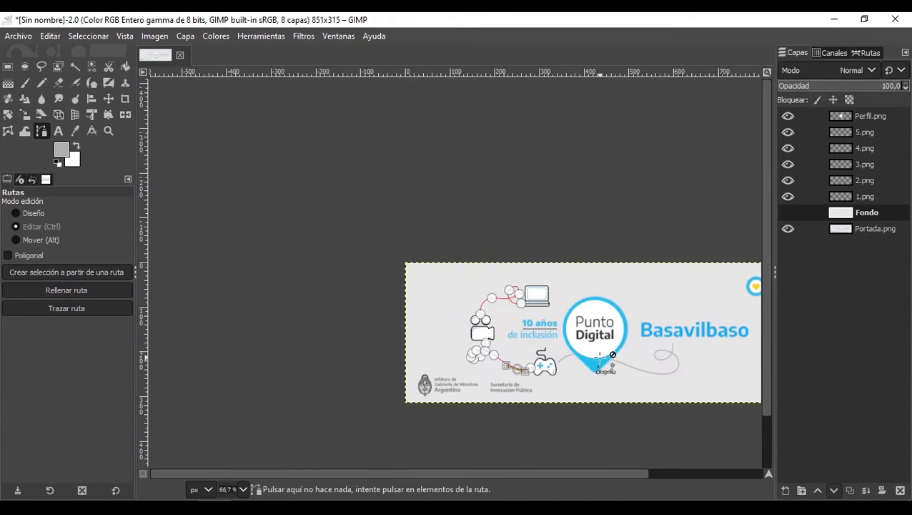
scroll(604, 365, down, 5)
scroll(635, 360, down, 1)
scroll(635, 360, up, 5)
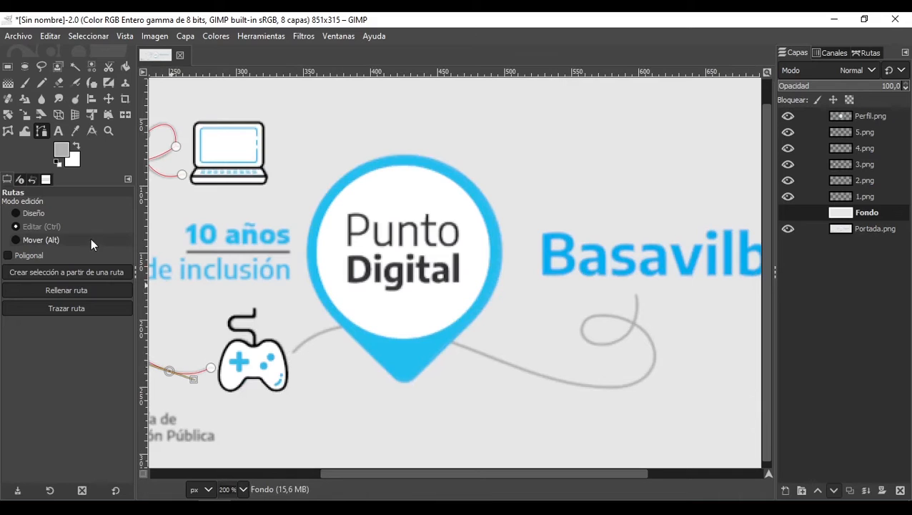
click(39, 214)
click(295, 351)
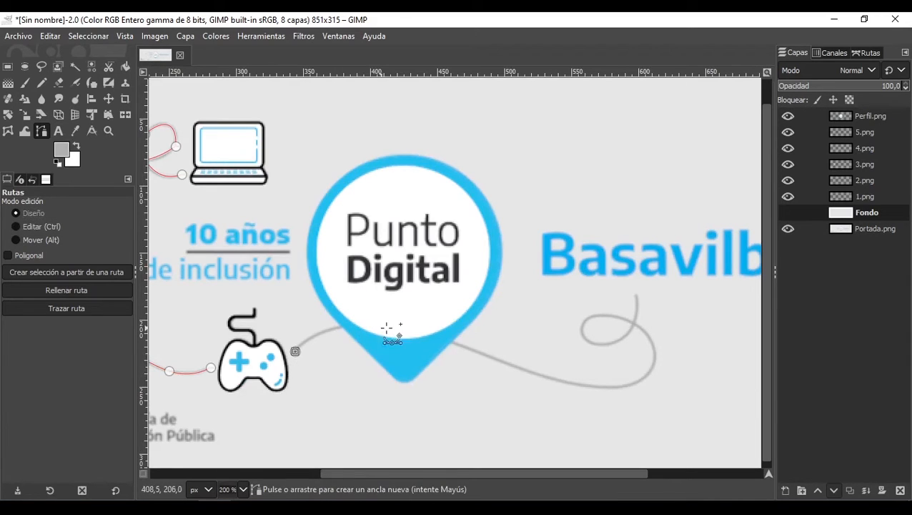
click(451, 343)
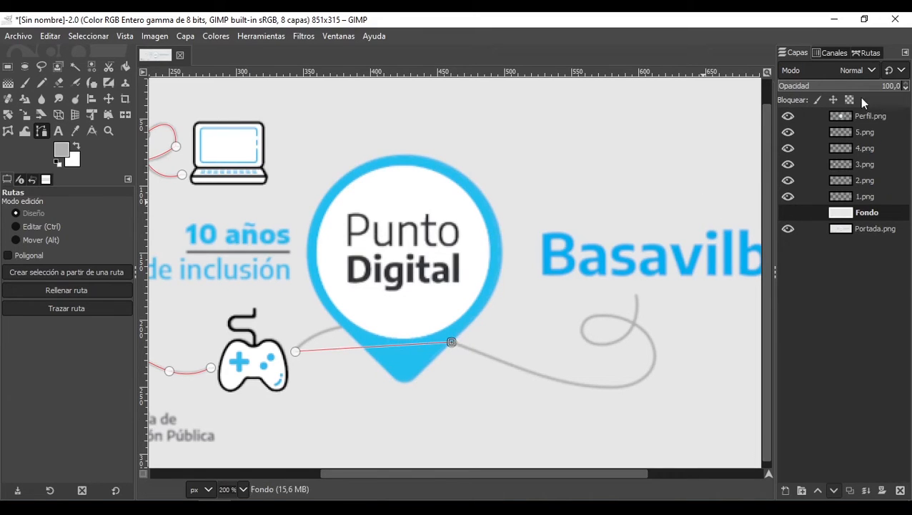
click(571, 384)
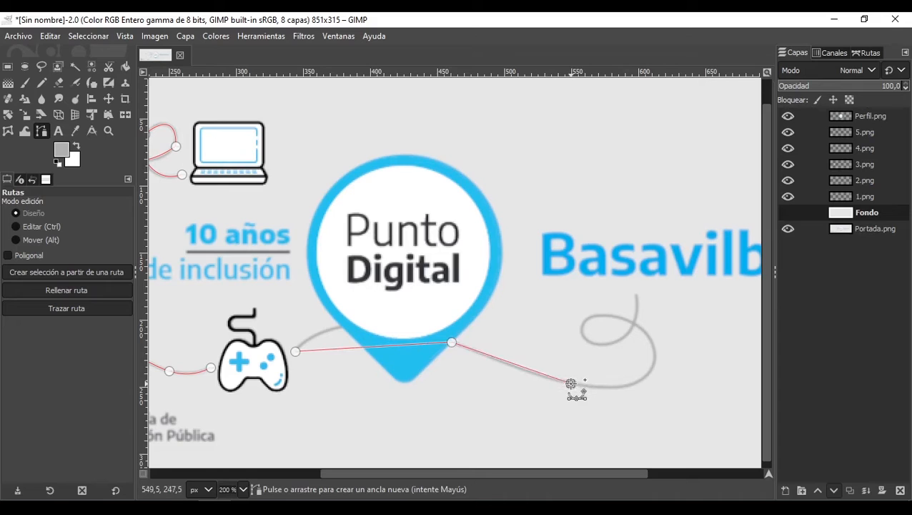
click(652, 370)
click(609, 315)
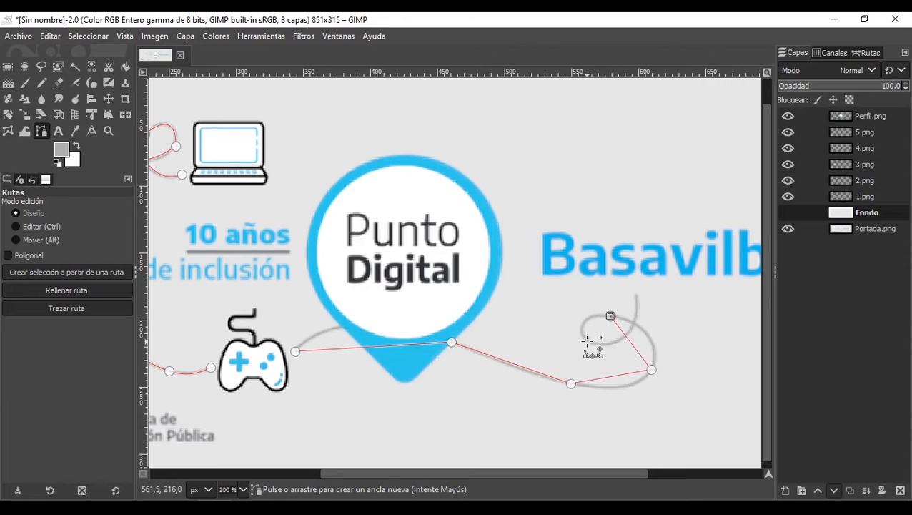
click(587, 340)
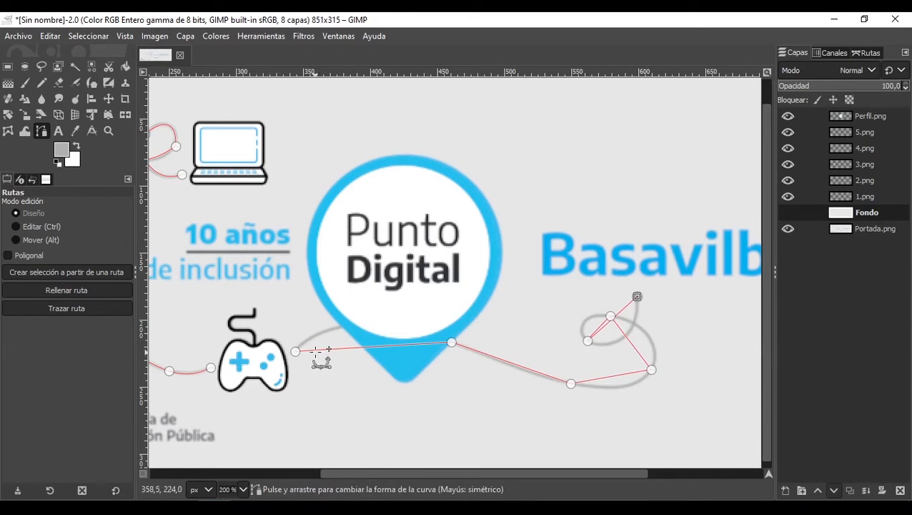
Step: Insert an anchor at the pin's edge to curve the segment from the controller, and add another along the line just past the pin
scroll(369, 353, up, 3)
scroll(297, 383, down, 4)
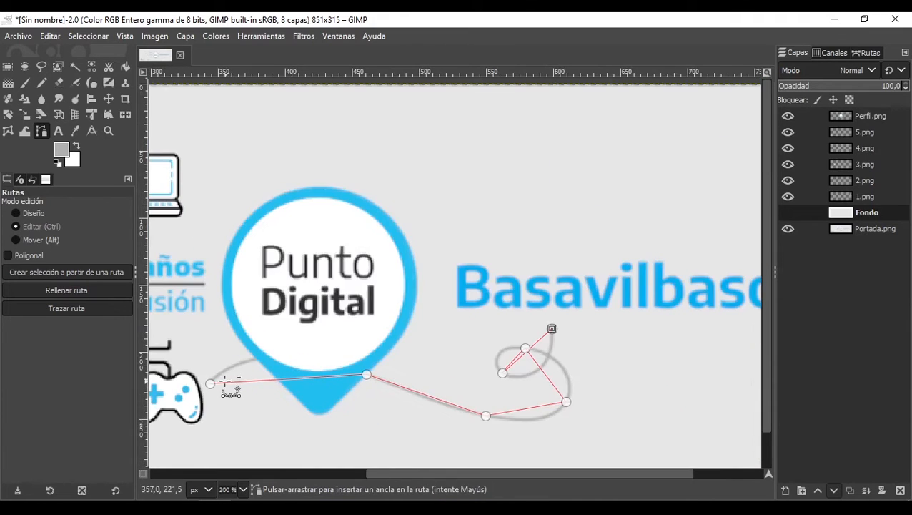
scroll(243, 379, up, 3)
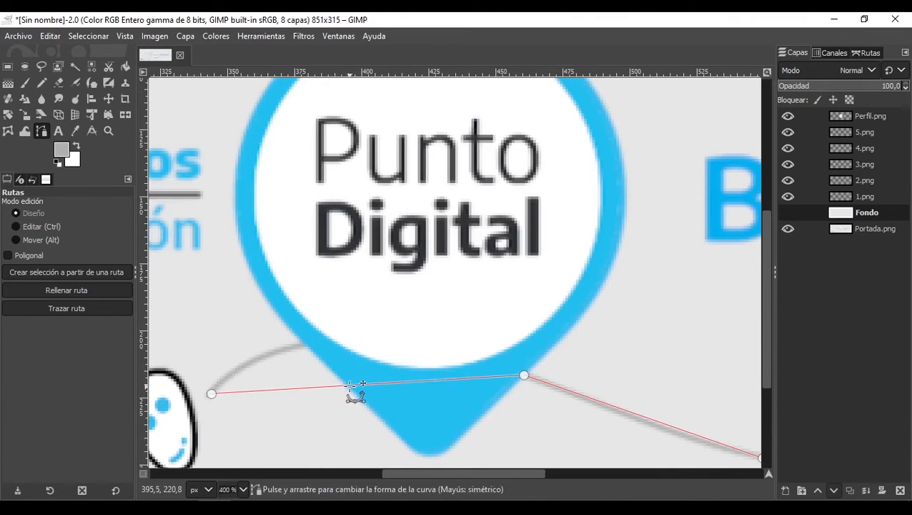
click(53, 227)
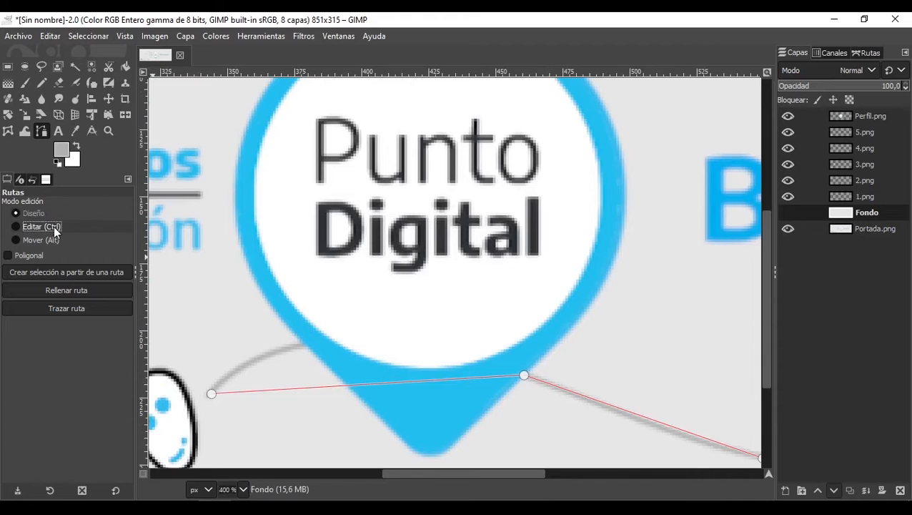
drag(384, 388, 318, 344)
drag(393, 340, 440, 338)
scroll(455, 346, down, 5)
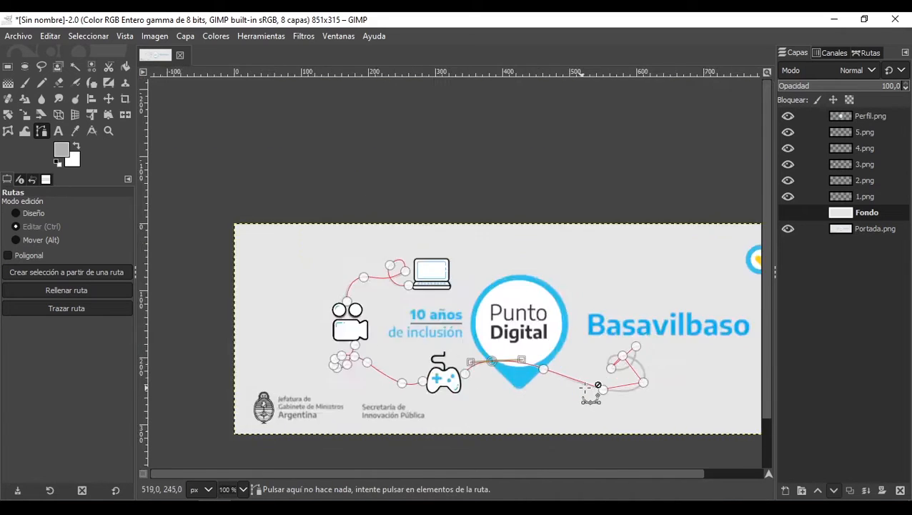
scroll(593, 373, up, 5)
mouse_move(548, 358)
mouse_down()
mouse_move(552, 367)
mouse_move(549, 358)
mouse_up()
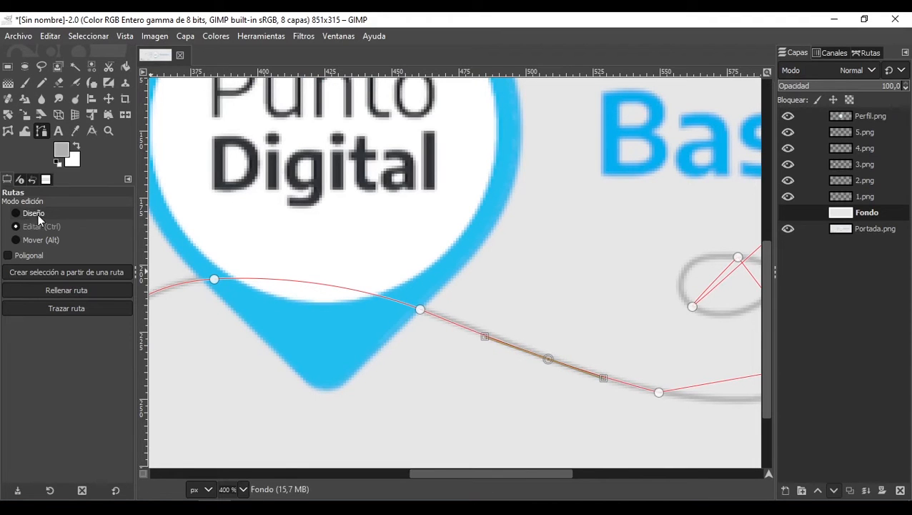
Step: Insert anchors along the wide bend and the upper part of the loop below Basavilbaso, curving them onto the gray reference line
scroll(667, 371, down, 5)
scroll(712, 399, up, 6)
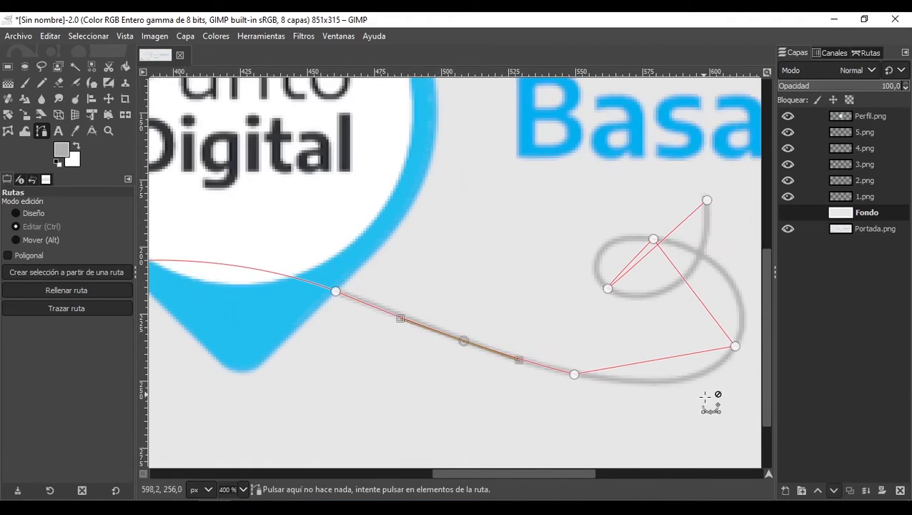
drag(648, 360, 662, 378)
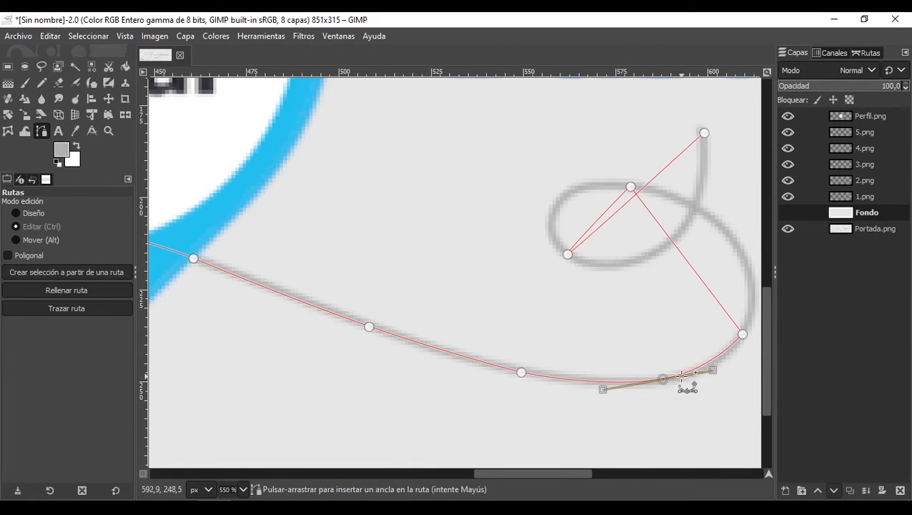
drag(692, 268, 739, 255)
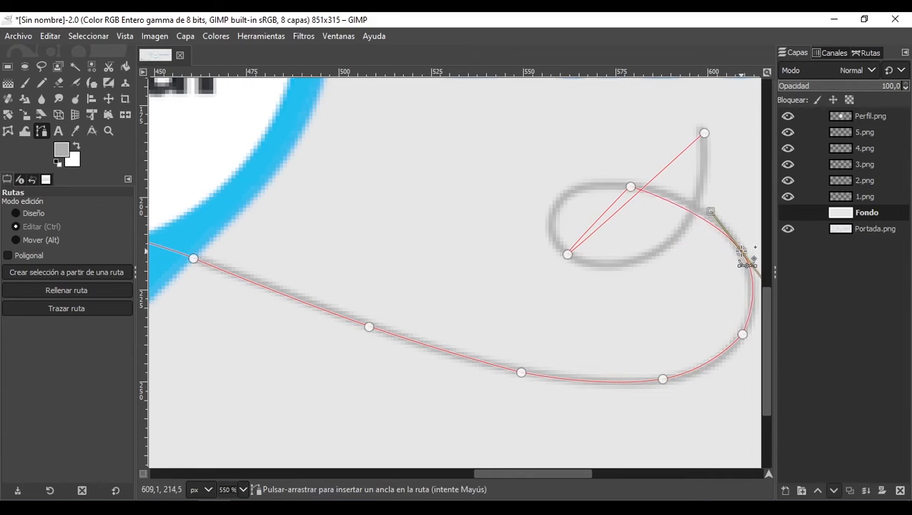
drag(708, 206, 702, 189)
drag(612, 209, 534, 226)
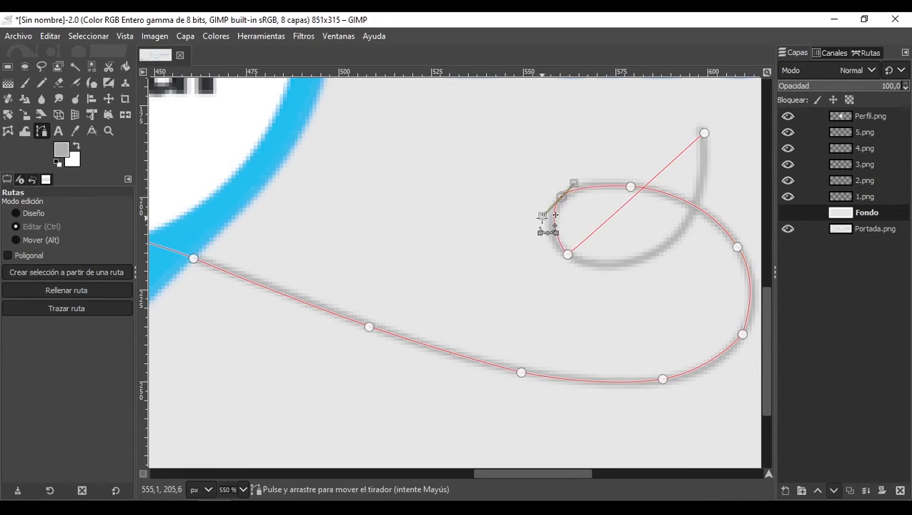
click(569, 254)
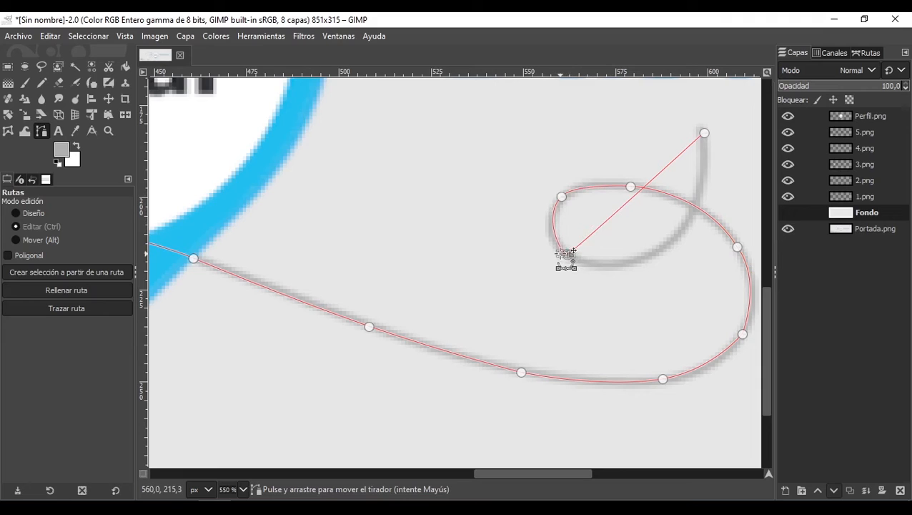
Step: Bend the loop's final segment onto the gray line with two inserted anchors, undoing the misplaced extra anchors before setting the lower one
click(634, 200)
drag(640, 212, 646, 257)
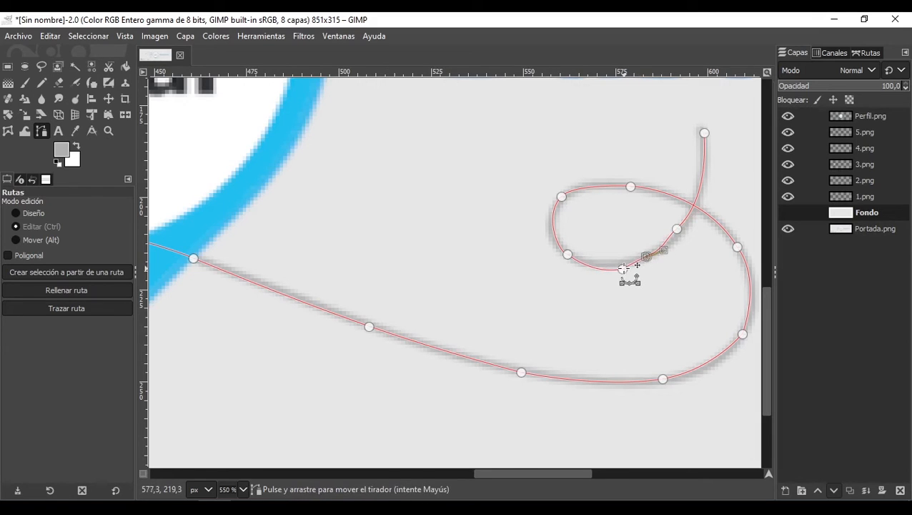
click(623, 269)
key(ctrl+z)
key(ctrl+z)
key(ctrl+z)
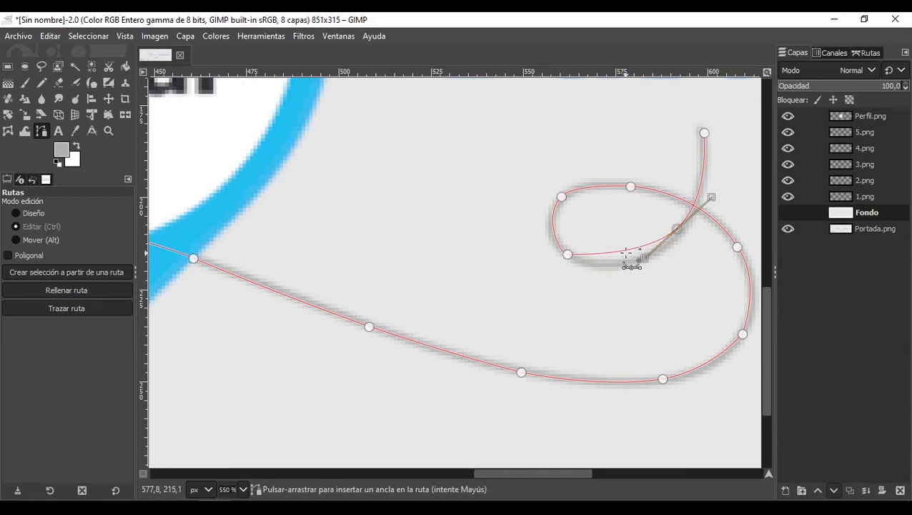
click(621, 265)
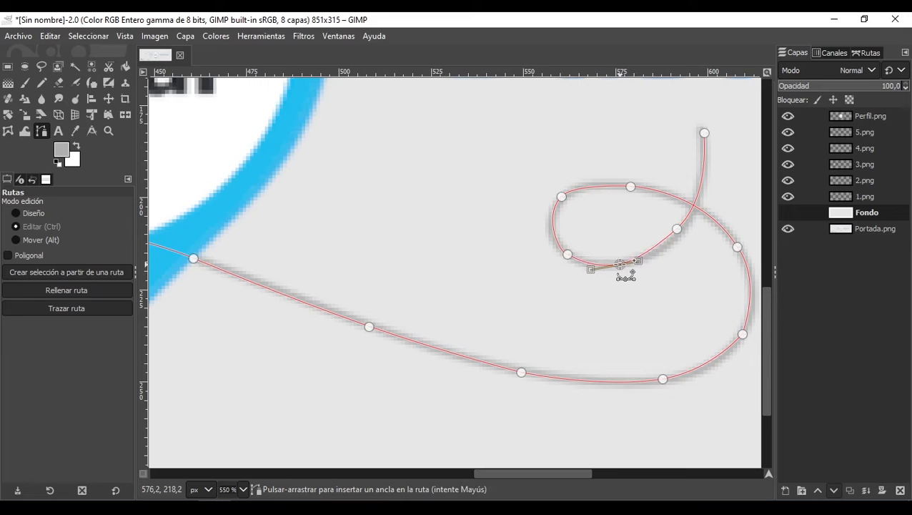
drag(620, 264, 661, 258)
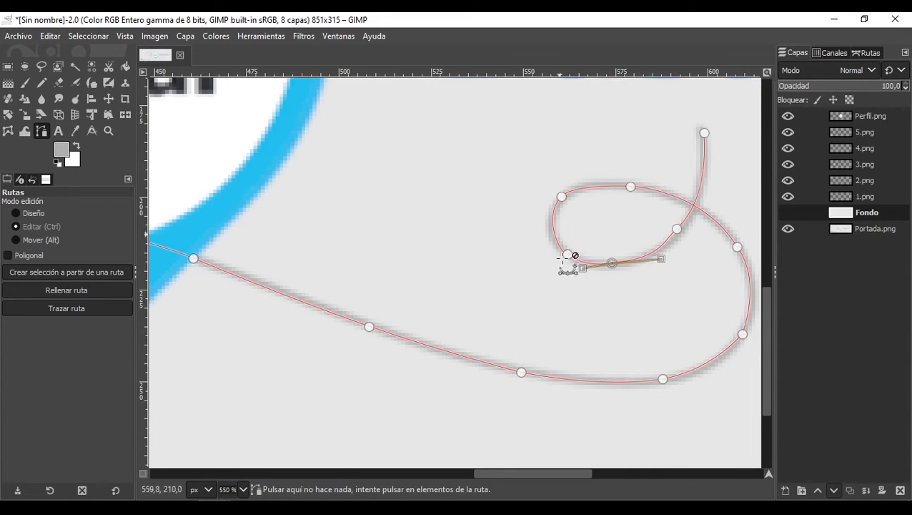
Step: Make the Fondo layer visible and stroke the complete path on it with a solid-color, anti-aliased 2 px line
scroll(643, 242, down, 4)
scroll(481, 269, down, 3)
scroll(373, 238, up, 2)
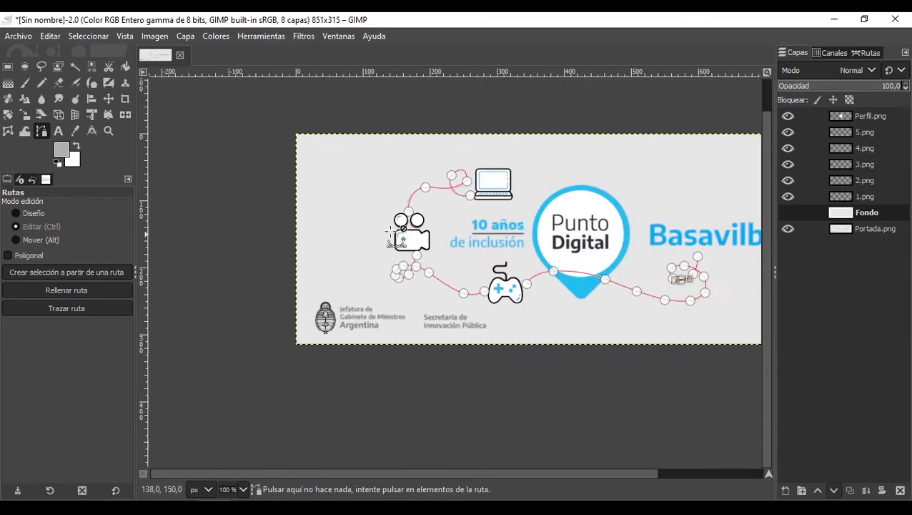
scroll(390, 233, up, 3)
scroll(489, 204, down, 2)
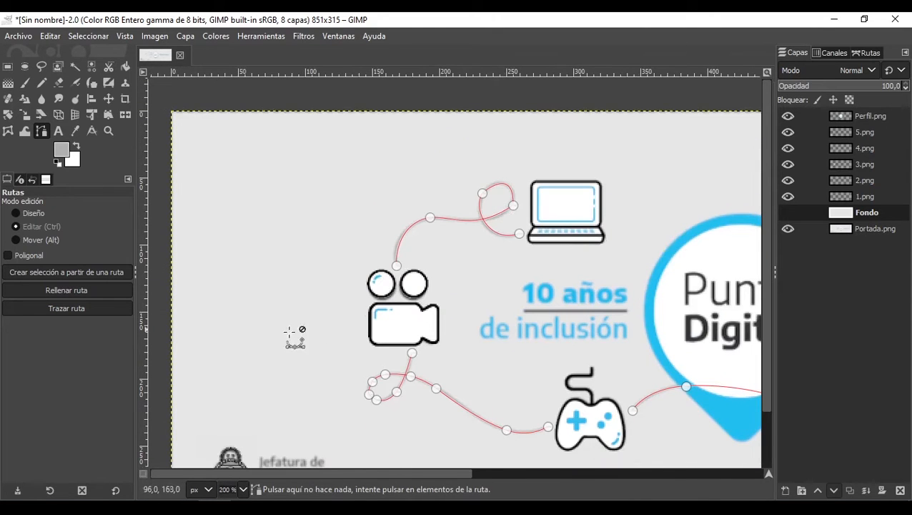
click(93, 311)
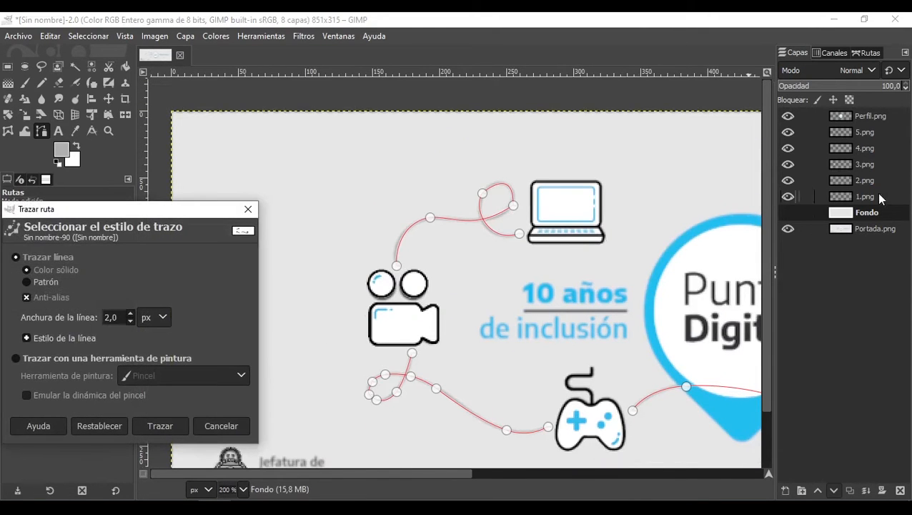
click(788, 213)
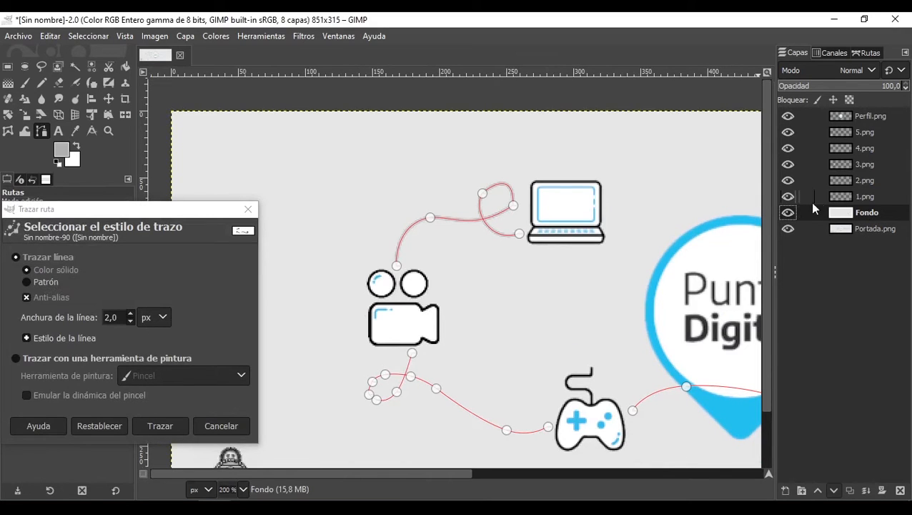
drag(138, 216, 415, 175)
click(435, 387)
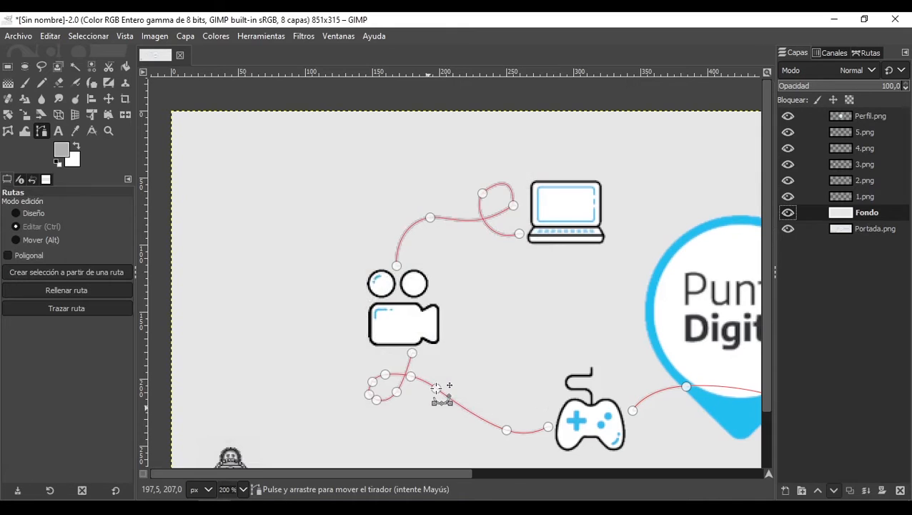
Step: Check the stroked line on the canvas, hide the traced path, and switch to the Text tool to clear its anchors from view
scroll(425, 387, up, 4)
scroll(341, 214, down, 1)
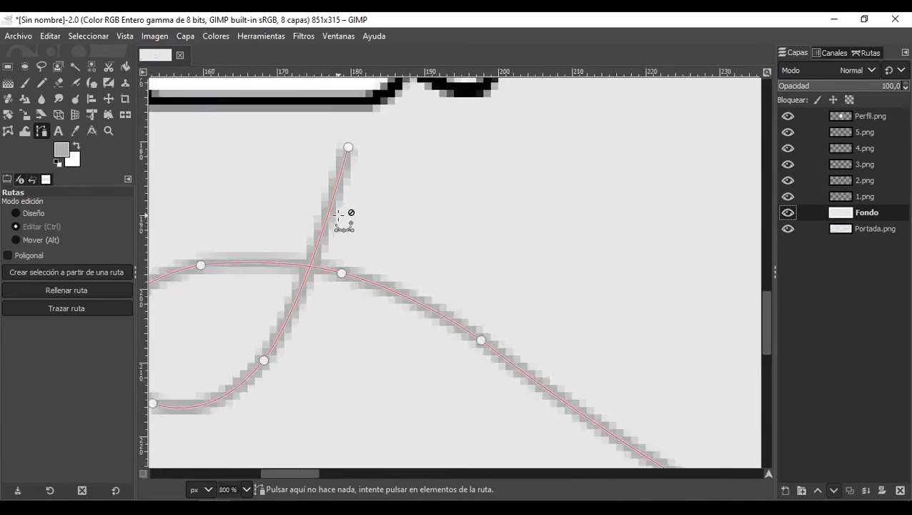
scroll(526, 204, down, 4)
scroll(535, 96, up, 2)
scroll(597, 168, down, 2)
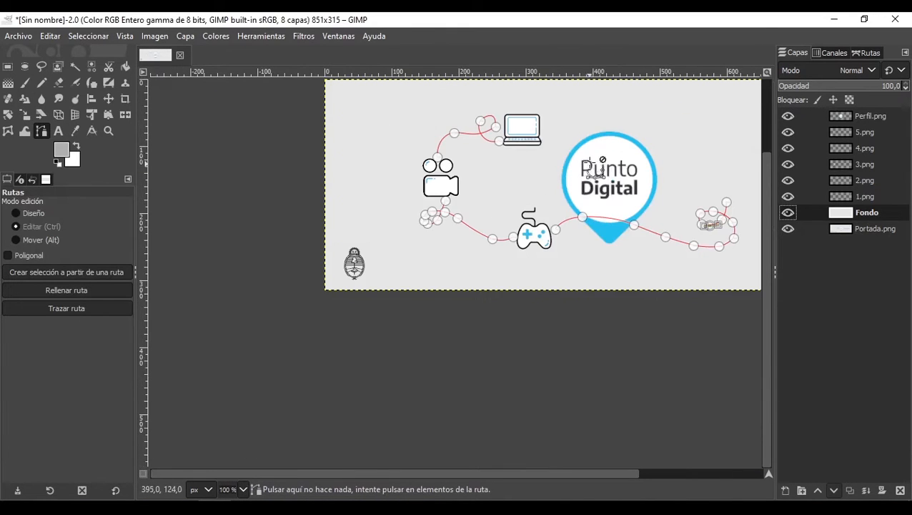
scroll(584, 161, up, 2)
click(867, 52)
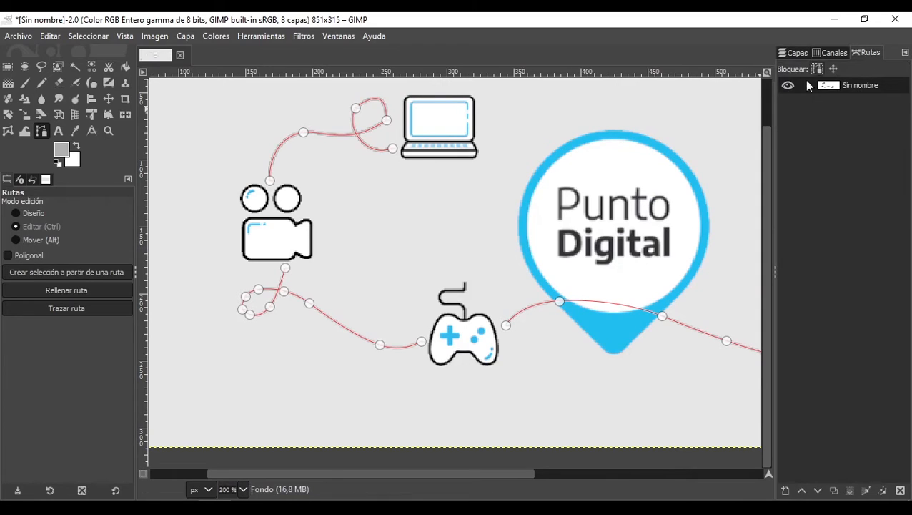
click(788, 85)
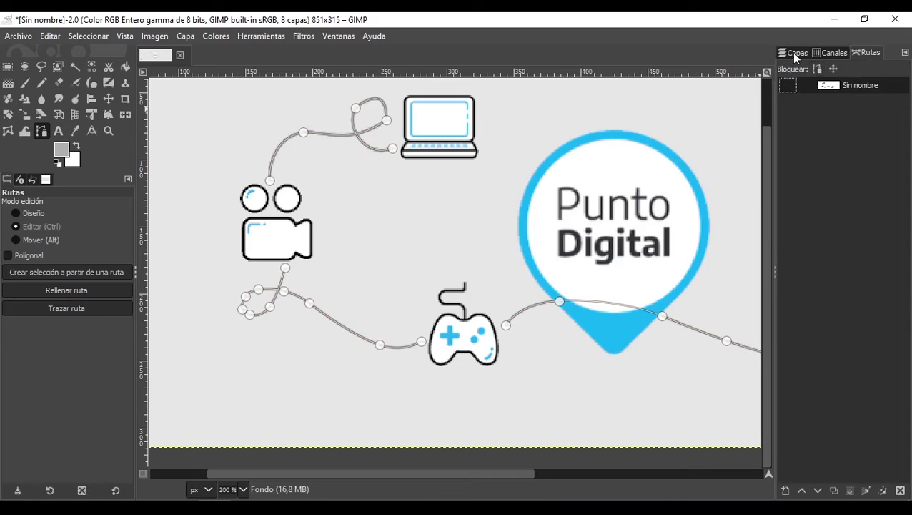
click(58, 131)
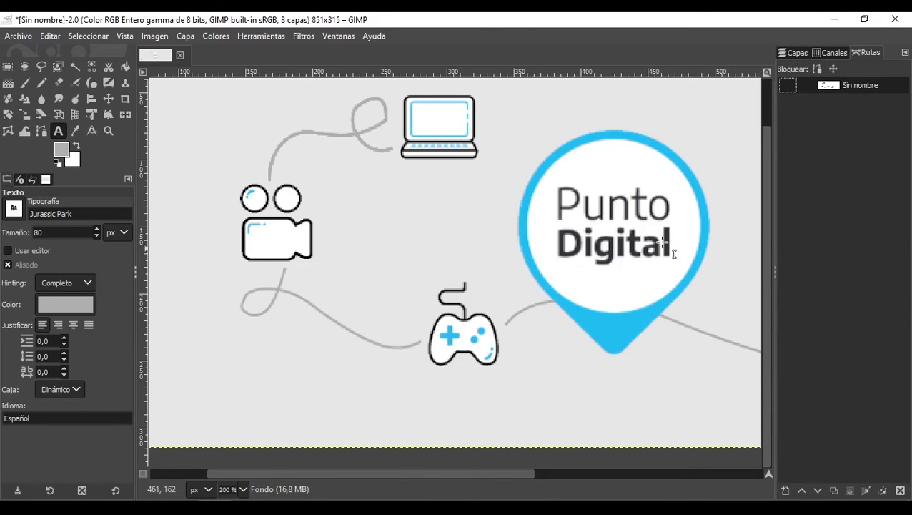
click(799, 54)
click(868, 54)
right_click(850, 92)
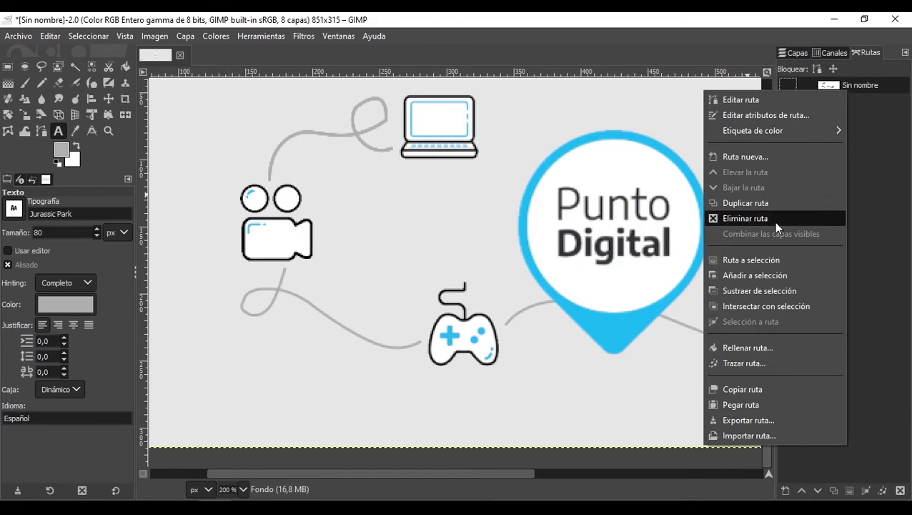
click(790, 55)
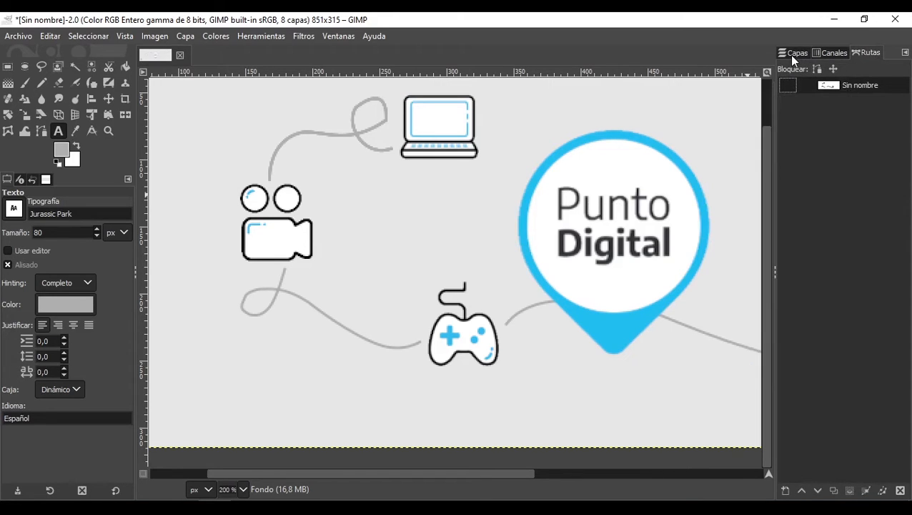
Step: Prepare the Warp Transform tool with a brush size of 6.46 for the sharp corner of the gray loop beside the laptop
scroll(397, 133, up, 4)
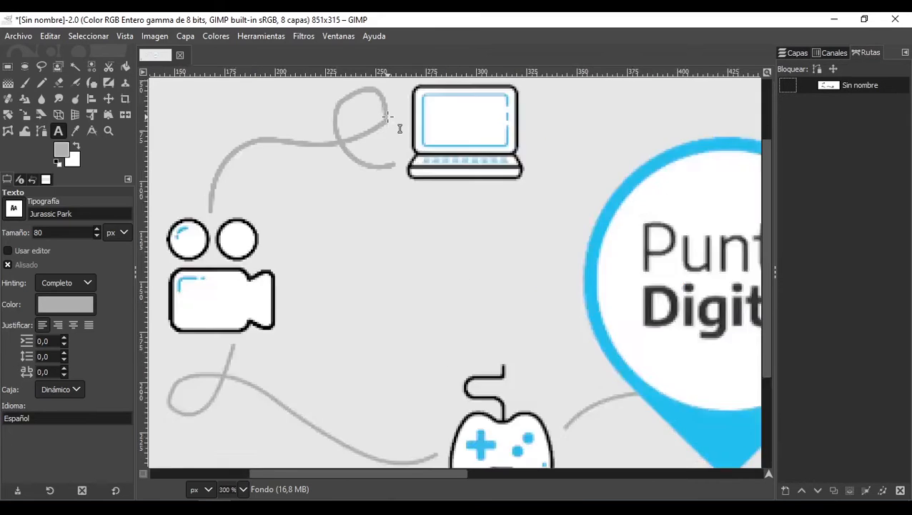
scroll(397, 133, up, 2)
scroll(397, 130, down, 8)
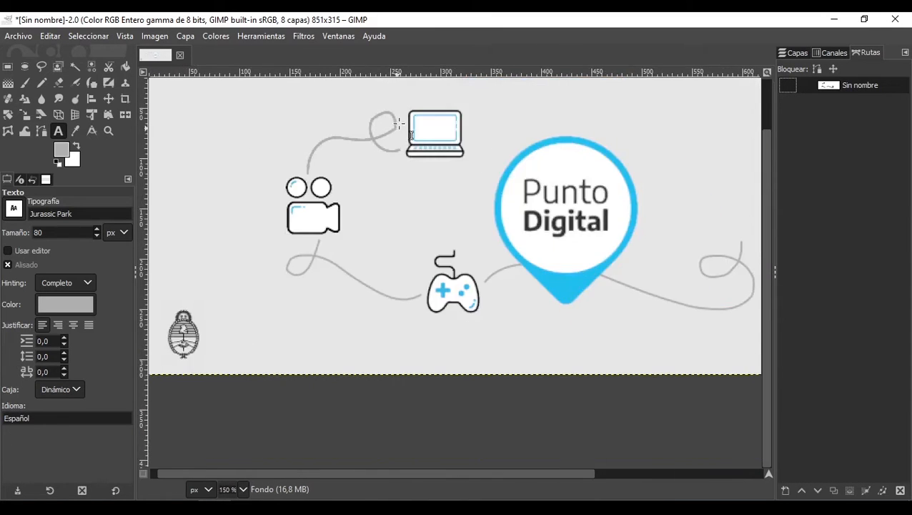
scroll(397, 118, up, 3)
scroll(397, 116, up, 3)
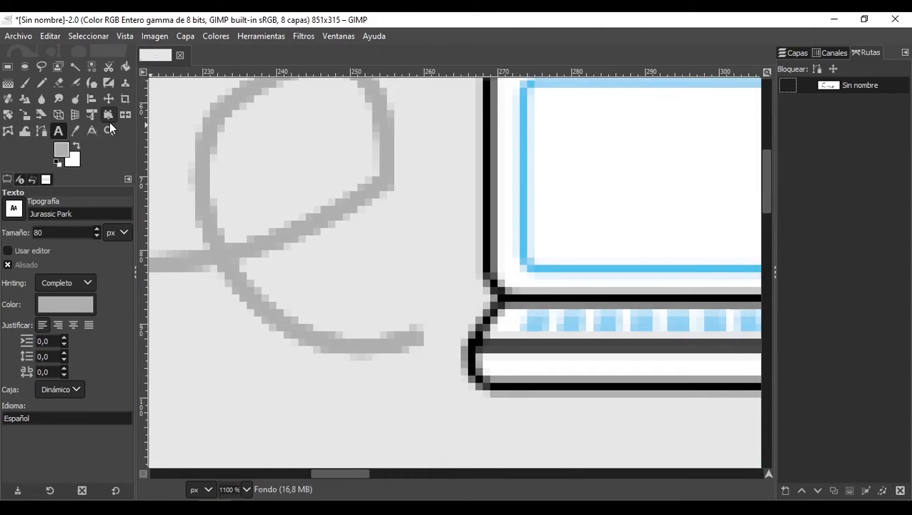
click(24, 131)
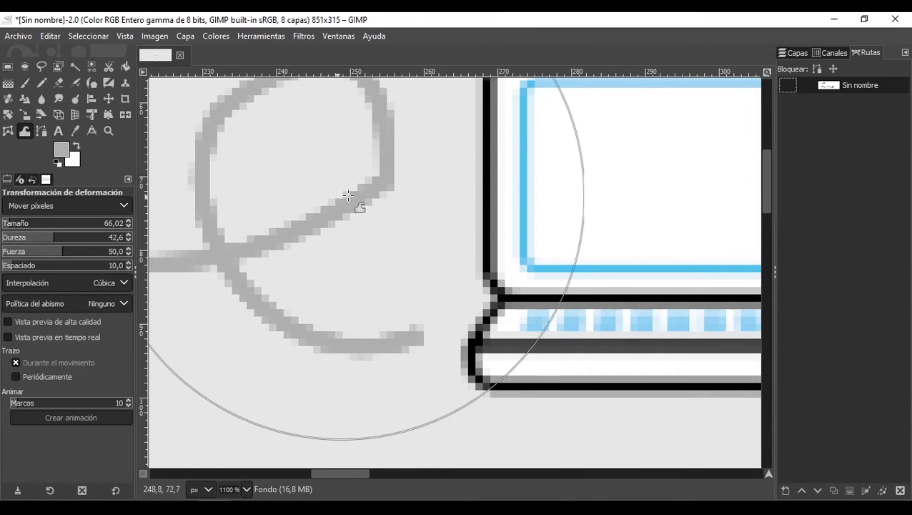
click(2, 227)
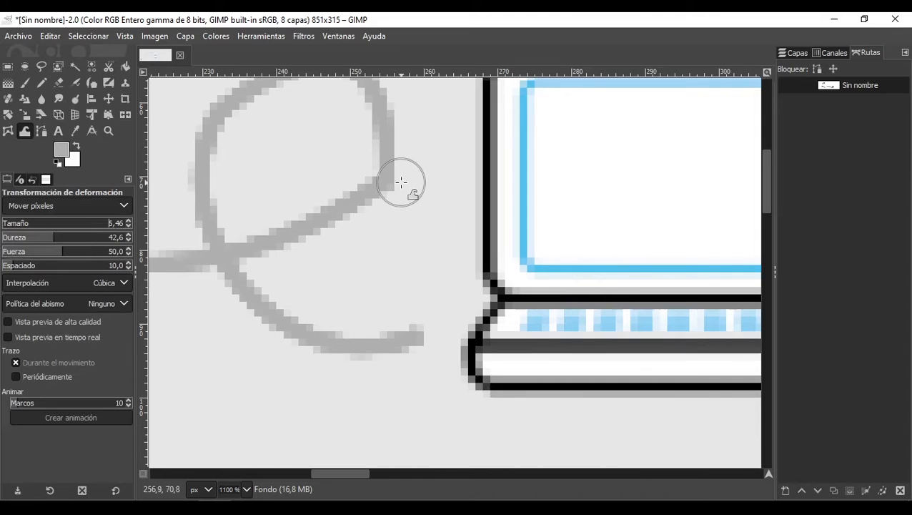
Step: Smooth the sharp corner of the grey loop beside the laptop with Warp Transform on the Fondo layer
click(796, 54)
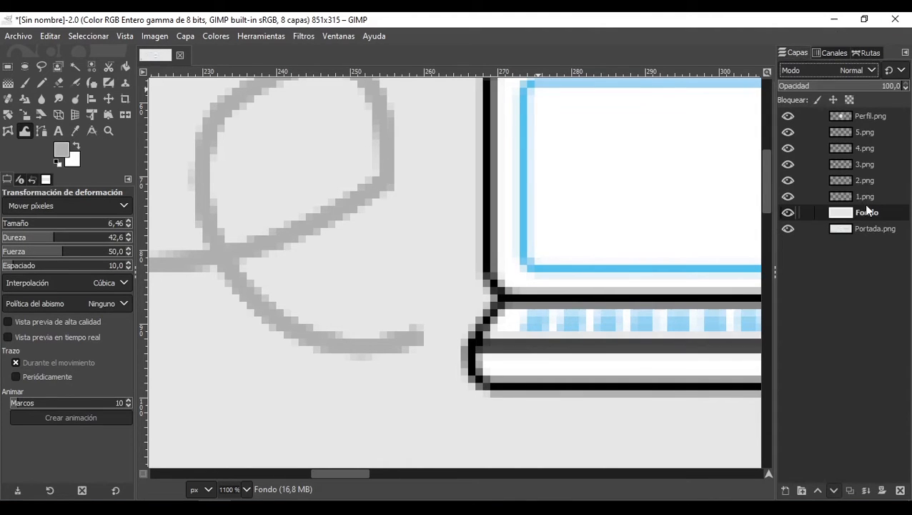
drag(397, 187, 379, 184)
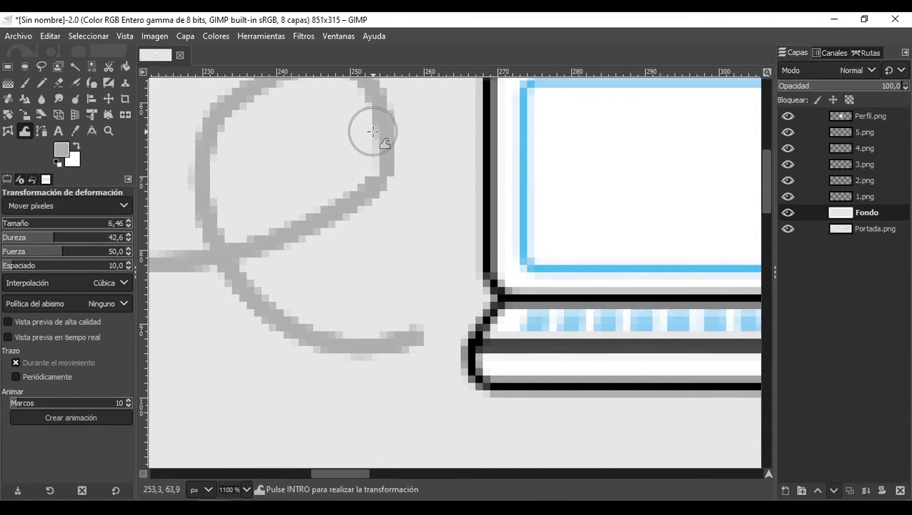
mouse_move(373, 133)
mouse_down()
mouse_move(399, 130)
mouse_move(392, 154)
mouse_up()
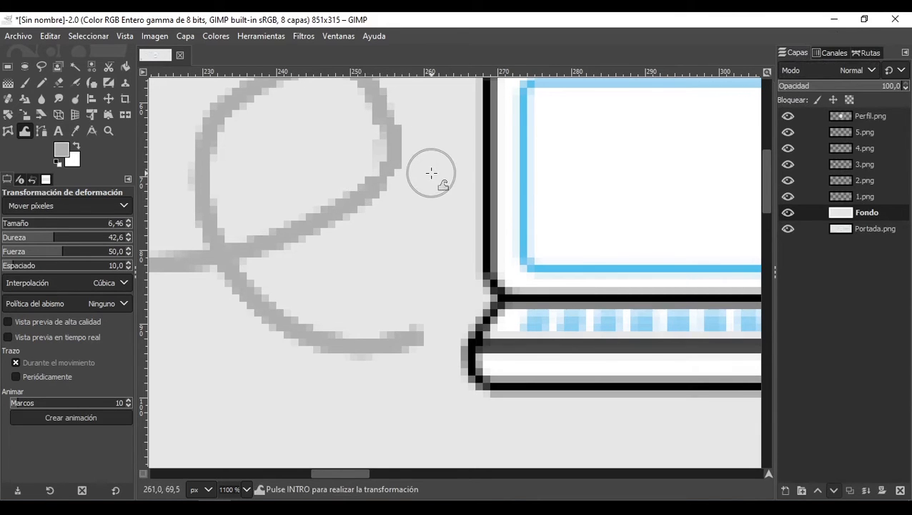
Step: Inspect the reshaped grey connecting lines around the laptop and across the whole banner
scroll(432, 173, down, 5)
scroll(425, 175, up, 4)
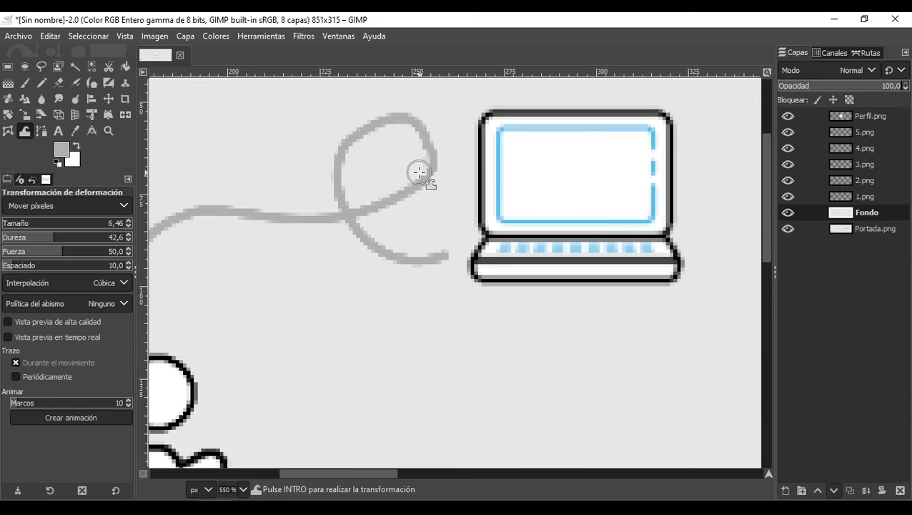
scroll(422, 175, down, 5)
scroll(434, 215, down, 1)
scroll(305, 229, up, 3)
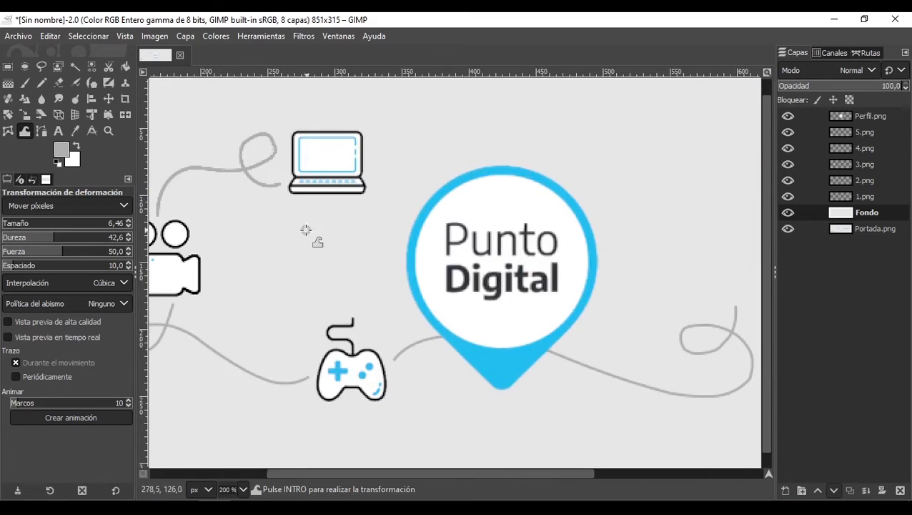
scroll(306, 230, down, 3)
scroll(200, 227, up, 3)
scroll(214, 229, down, 3)
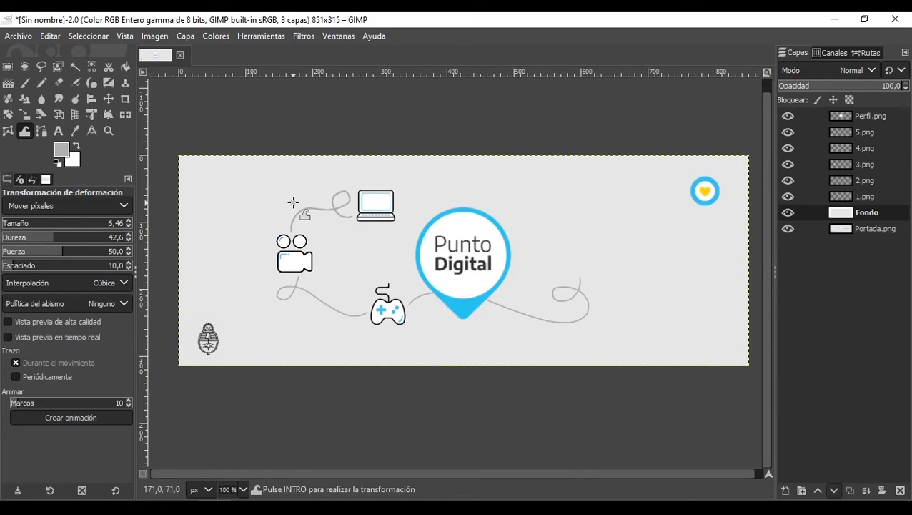
scroll(293, 202, up, 1)
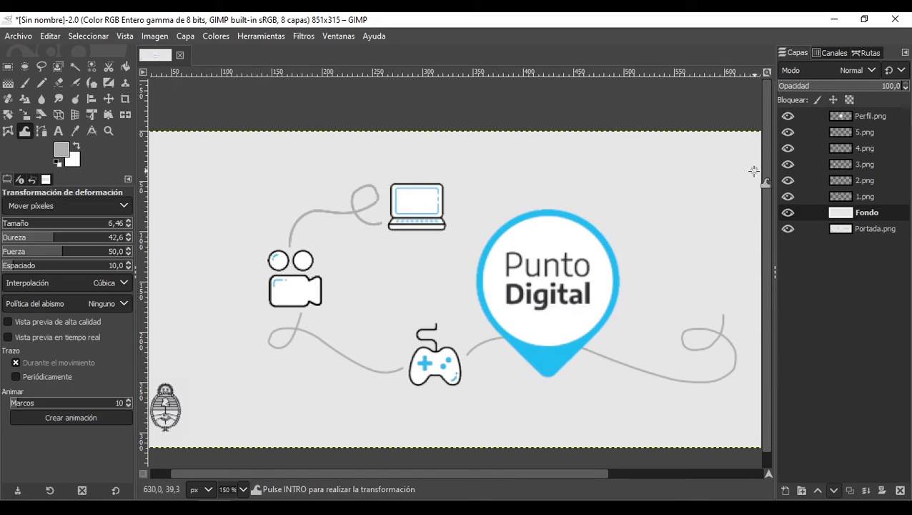
Step: Compare the recreated banner with the Portada.png reference by toggling the visibility of the Fondo layer
click(788, 213)
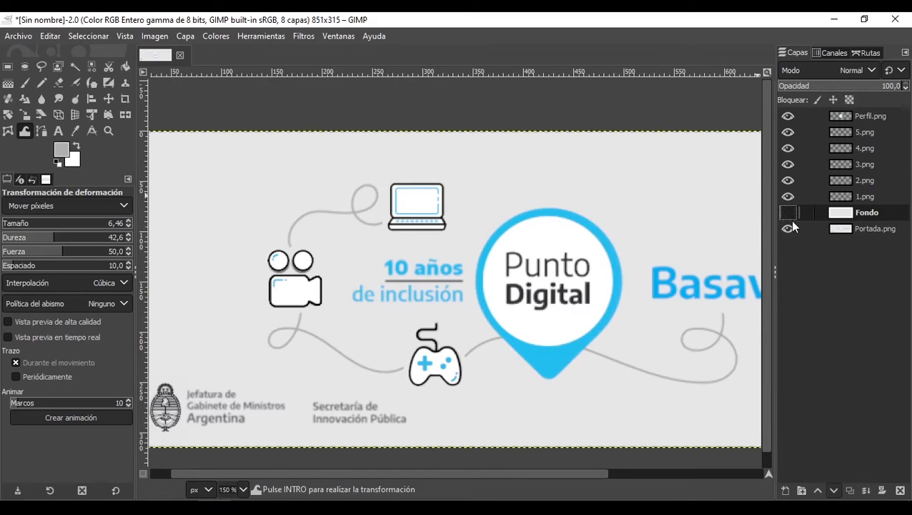
click(788, 212)
click(788, 213)
click(787, 212)
click(787, 212)
click(787, 213)
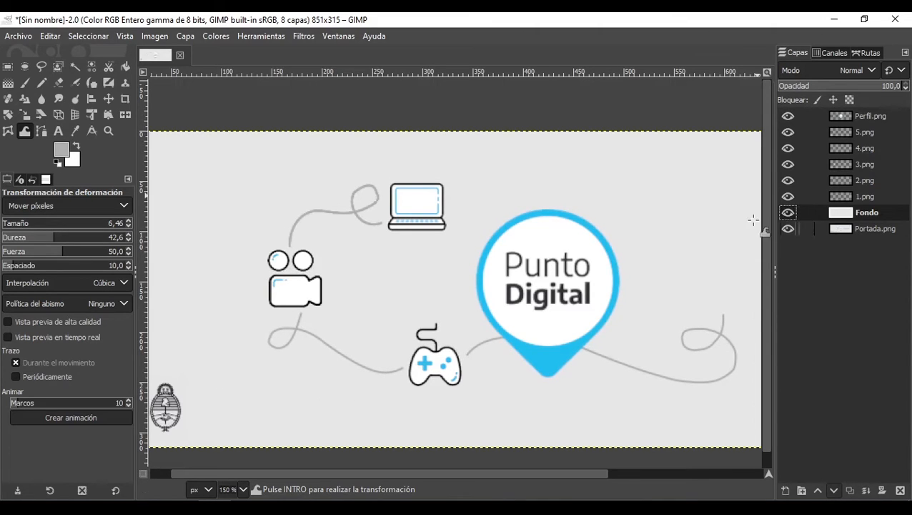
scroll(552, 241, down, 2)
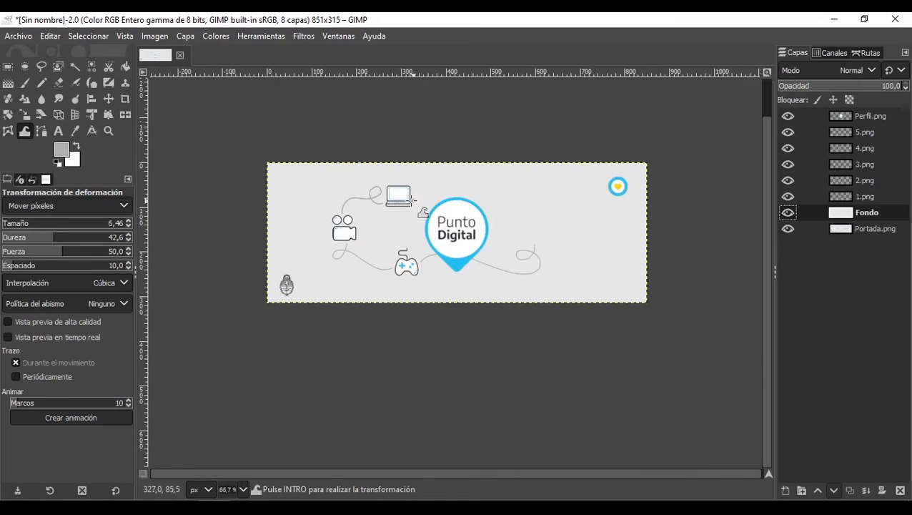
scroll(458, 212, up, 2)
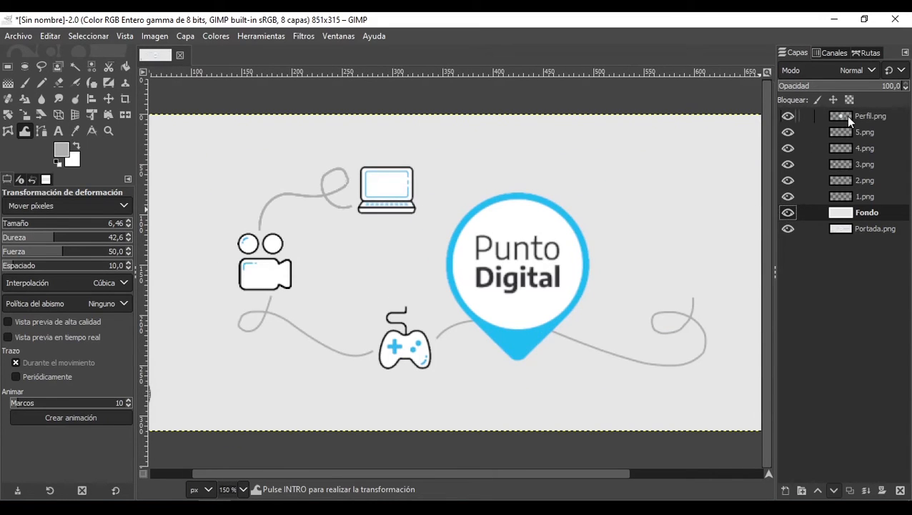
Step: Set the Text tool's font to Encode Sans Bold and hide the Fondo layer to expose the reference lettering
click(879, 116)
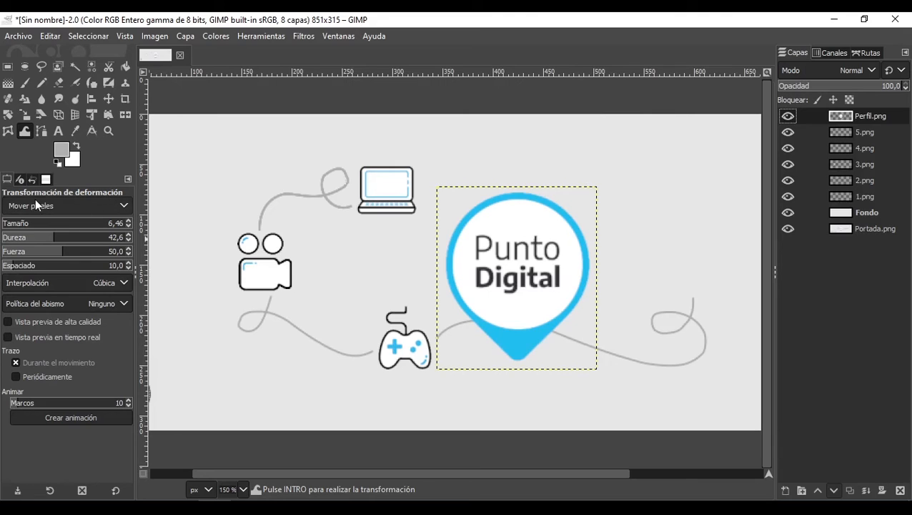
click(58, 130)
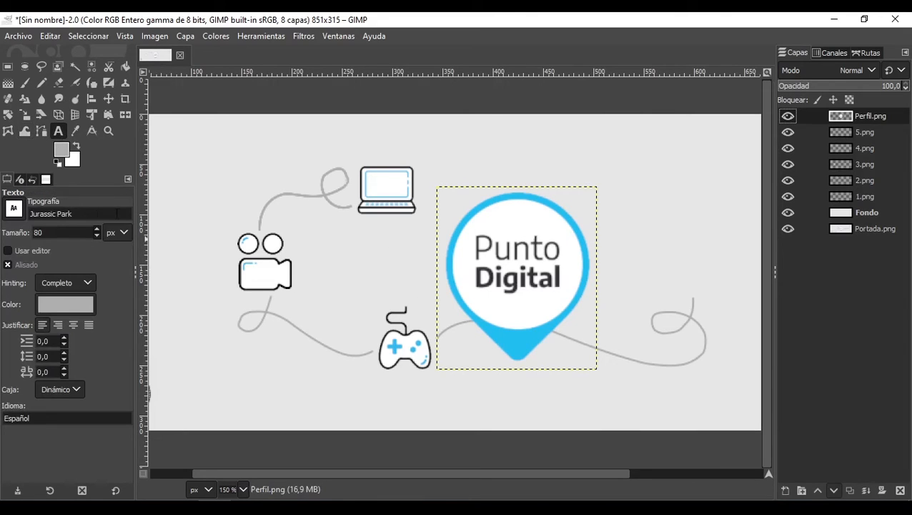
click(116, 213)
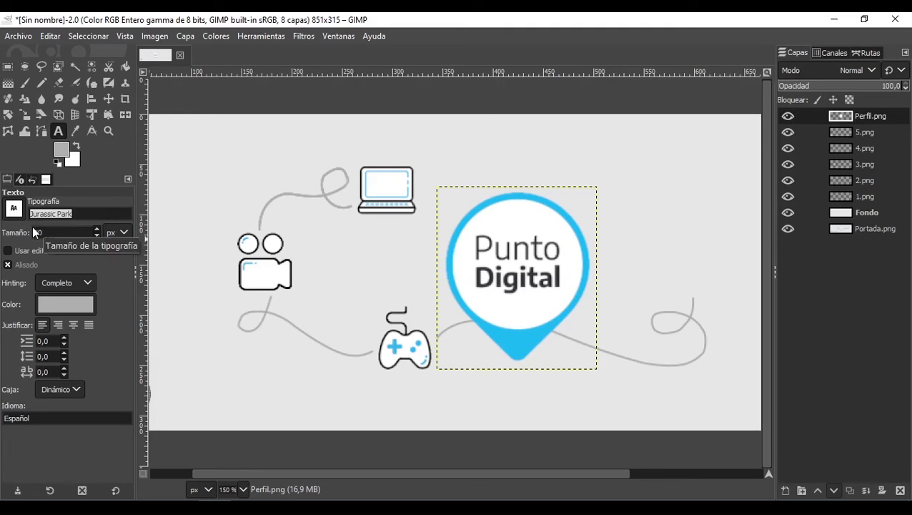
key(BackSpace)
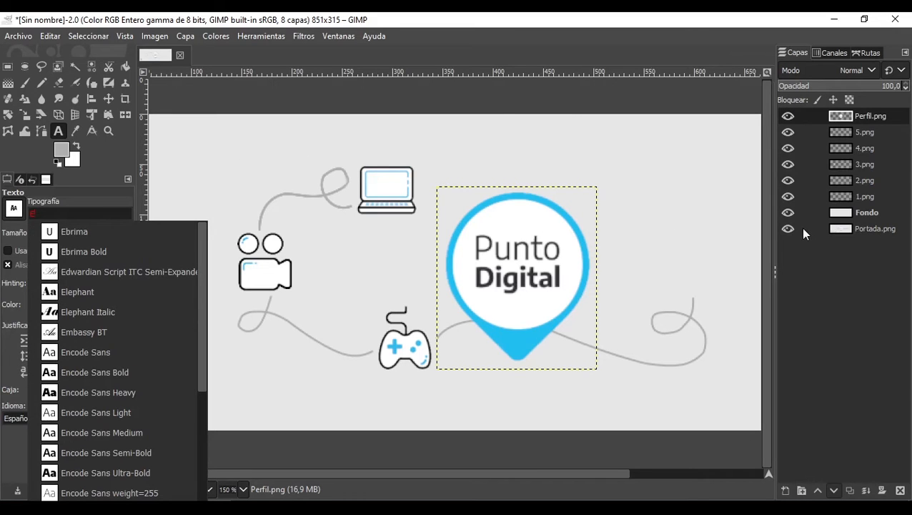
click(790, 210)
click(789, 211)
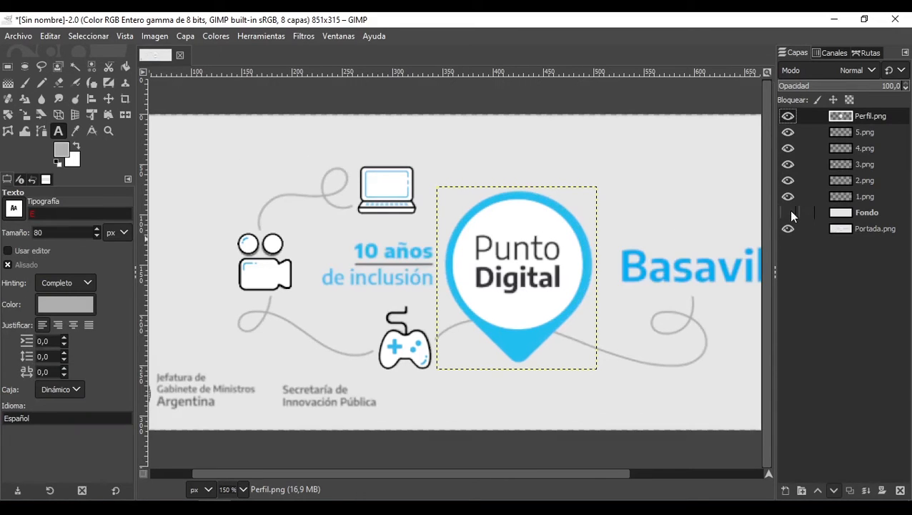
scroll(686, 260, down, 4)
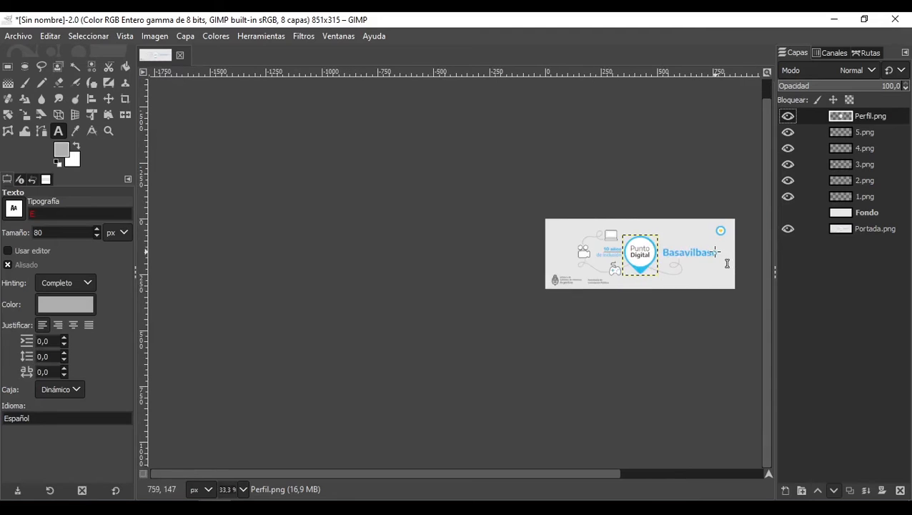
scroll(727, 262, up, 5)
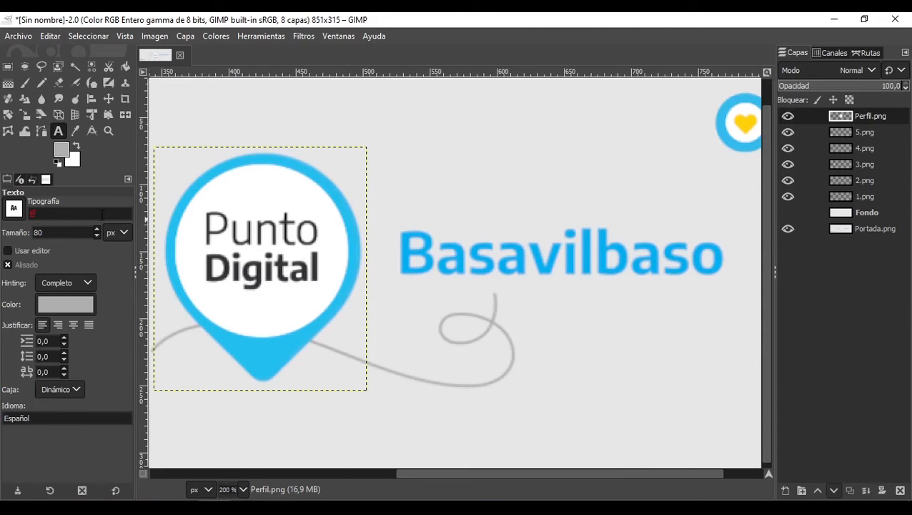
text(n)
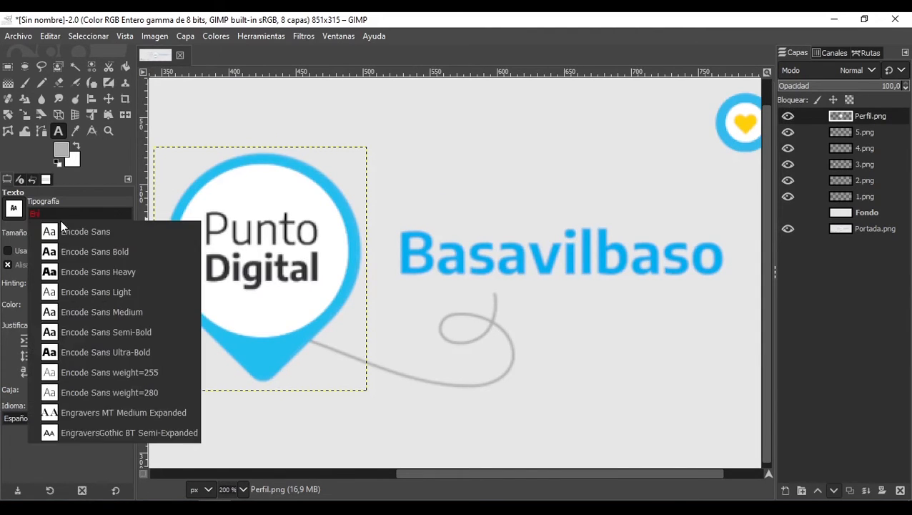
click(113, 251)
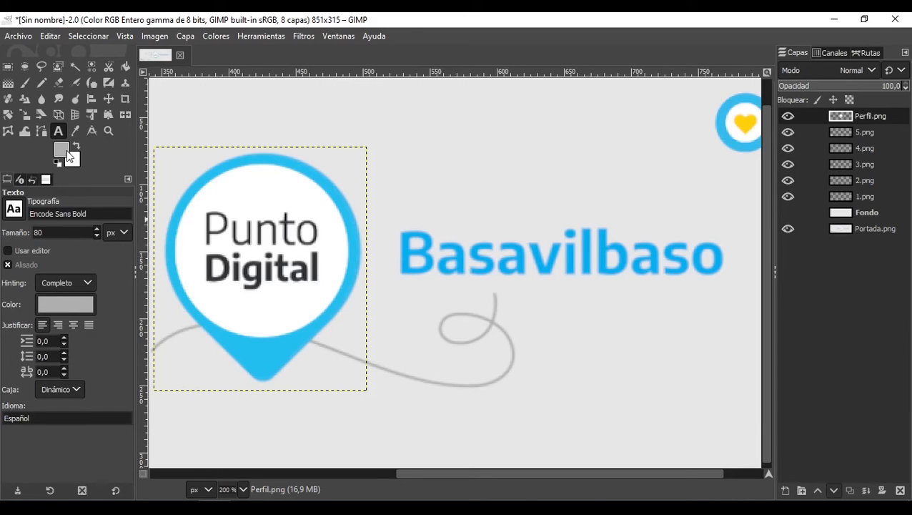
Step: Pick the blue of the Basavilbaso lettering on the Portada.png layer as the foreground colour
click(77, 130)
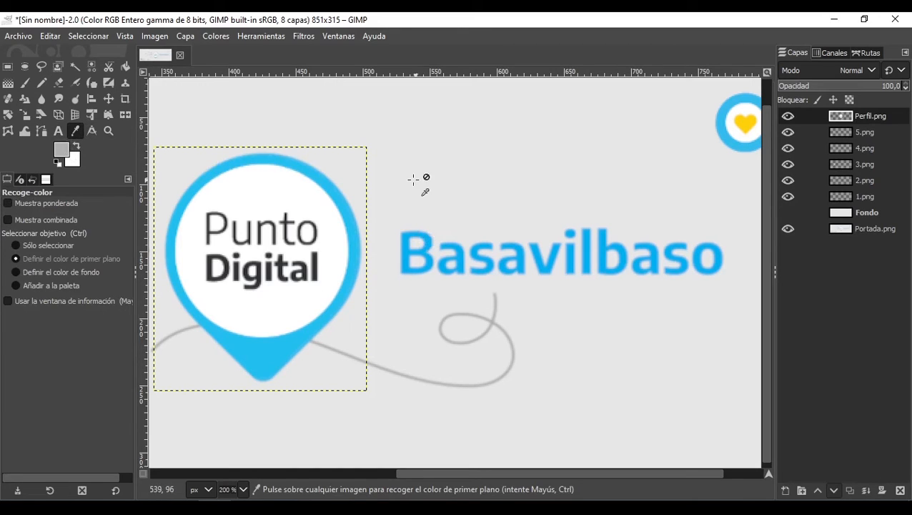
click(871, 228)
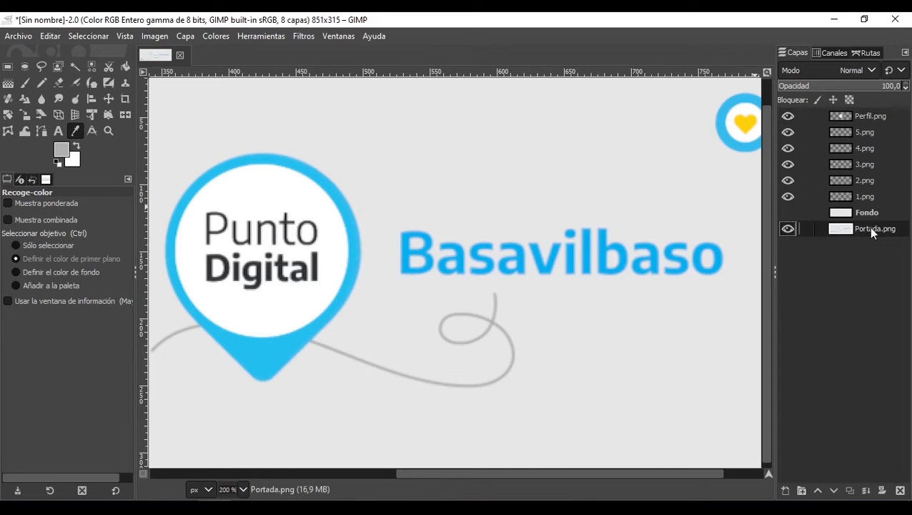
click(482, 246)
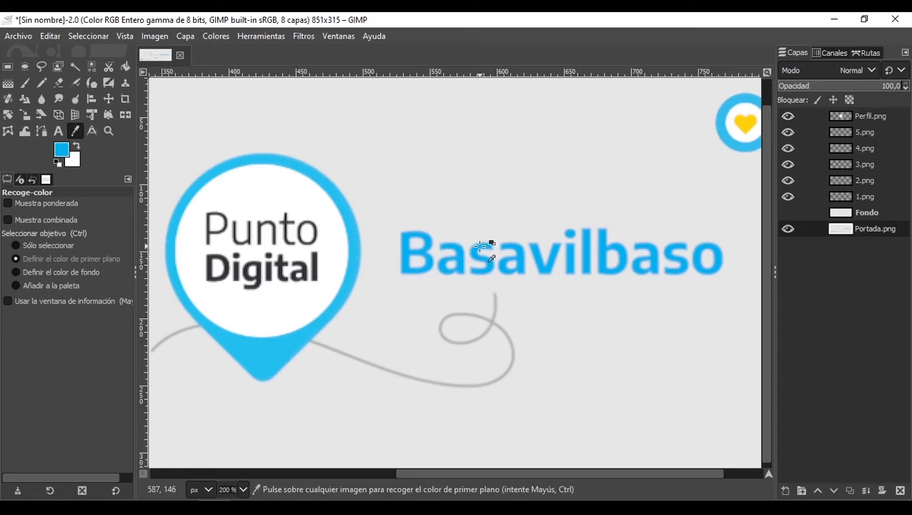
Step: Add the text "Basavilbaso" in the picked blue over the original lettering on the banner
click(58, 131)
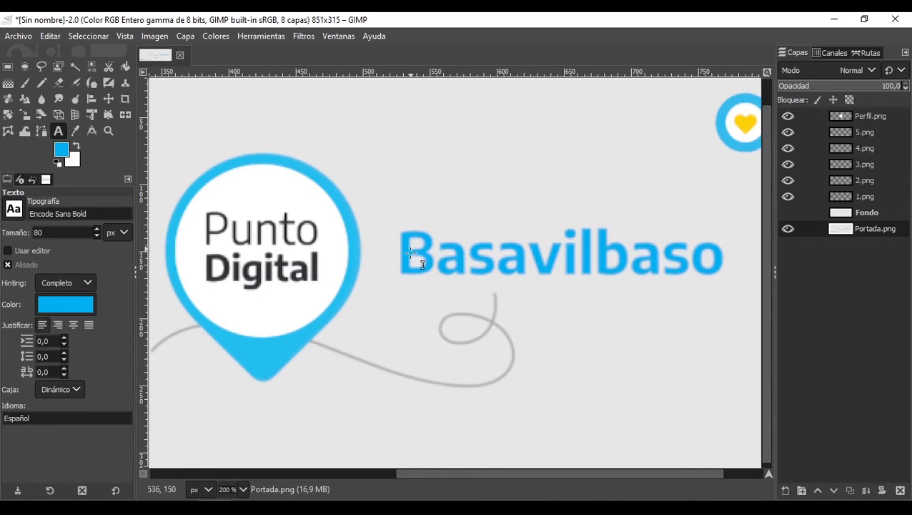
click(423, 264)
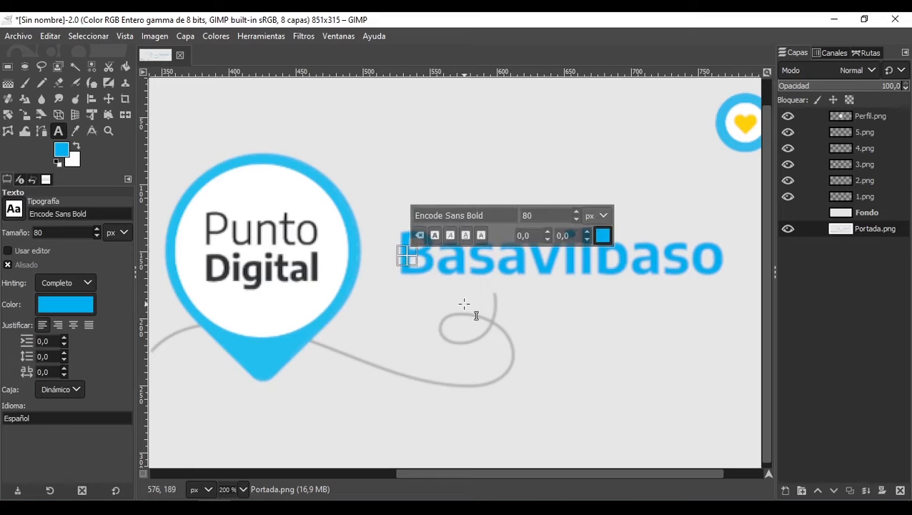
text(B)
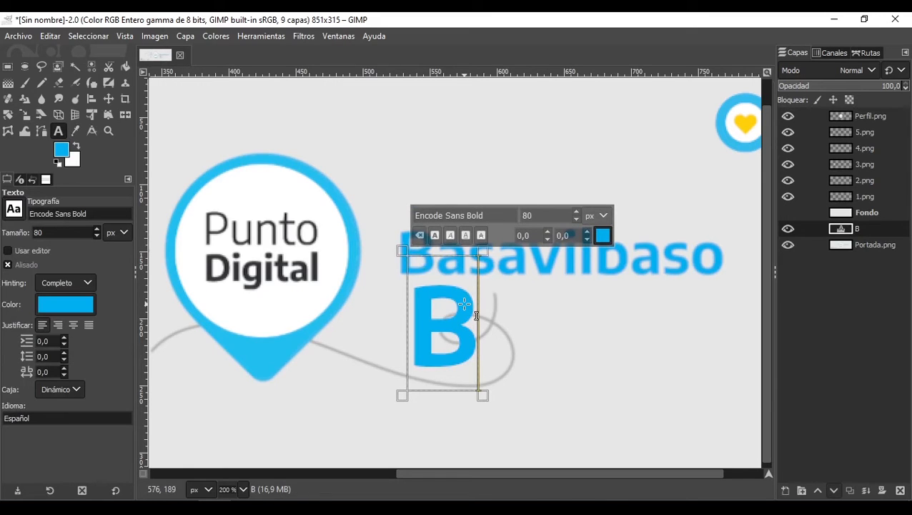
text(asavilbaso)
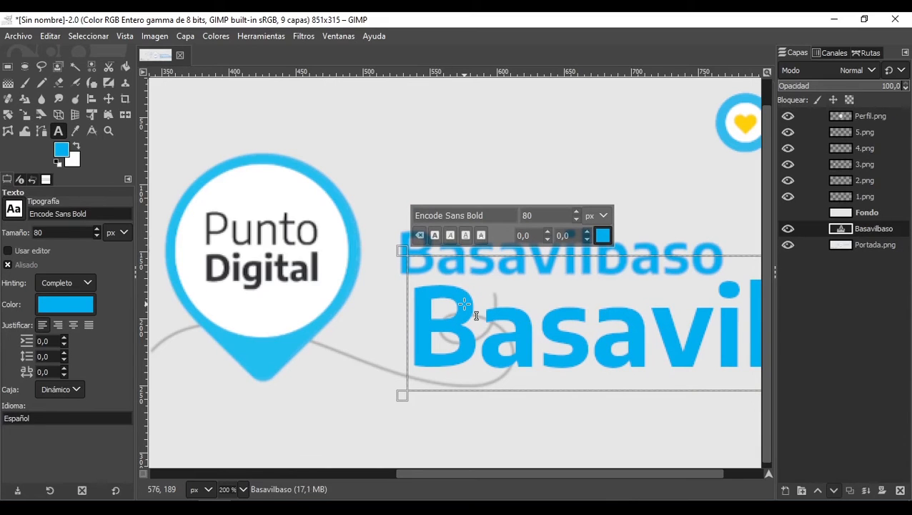
scroll(465, 304, down, 1)
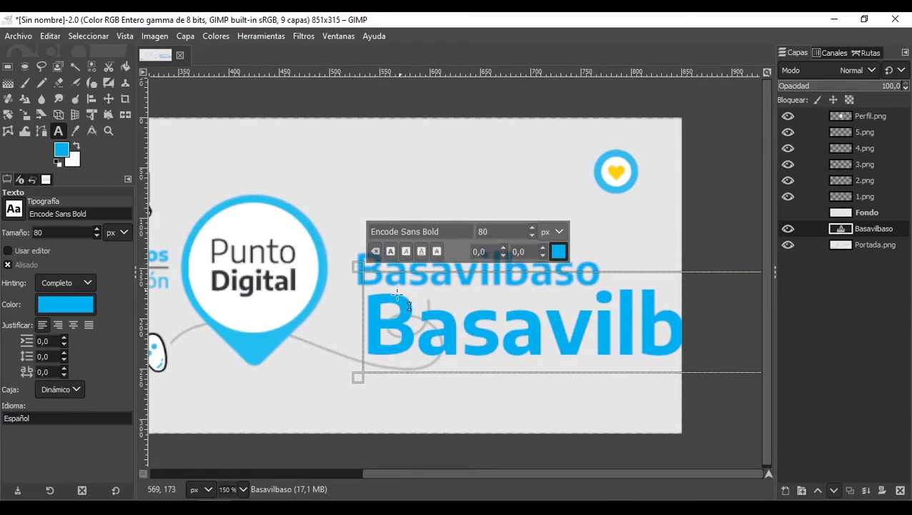
Step: Set the whole new Basavilbaso text to 40 px and move it over the start of the reference lettering
drag(378, 297, 822, 309)
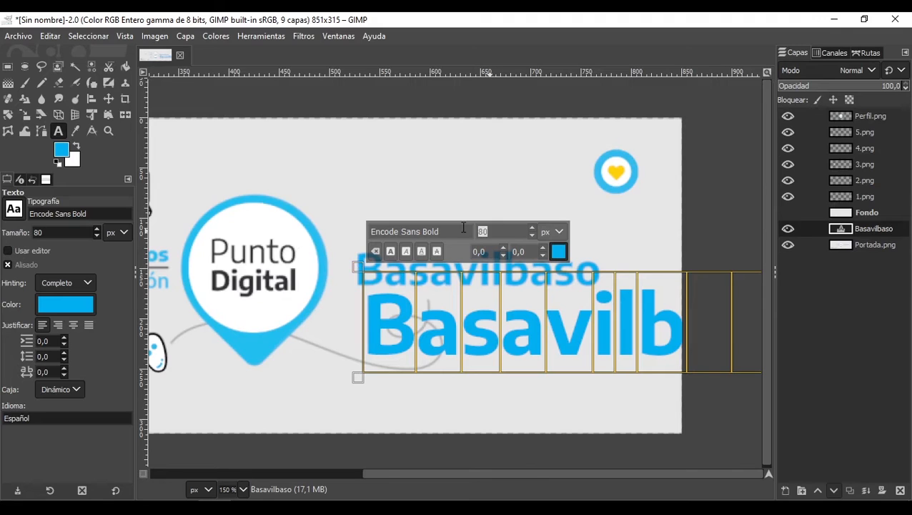
key(Return)
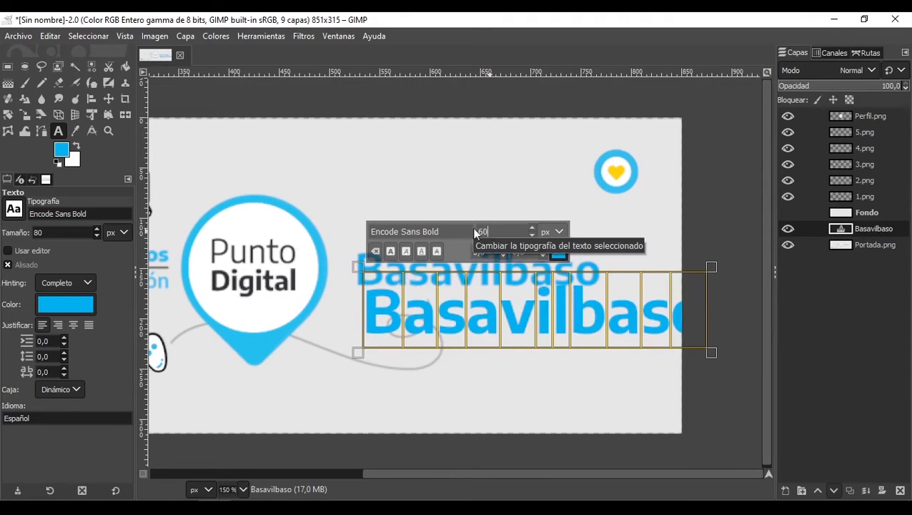
text(40)
key(Return)
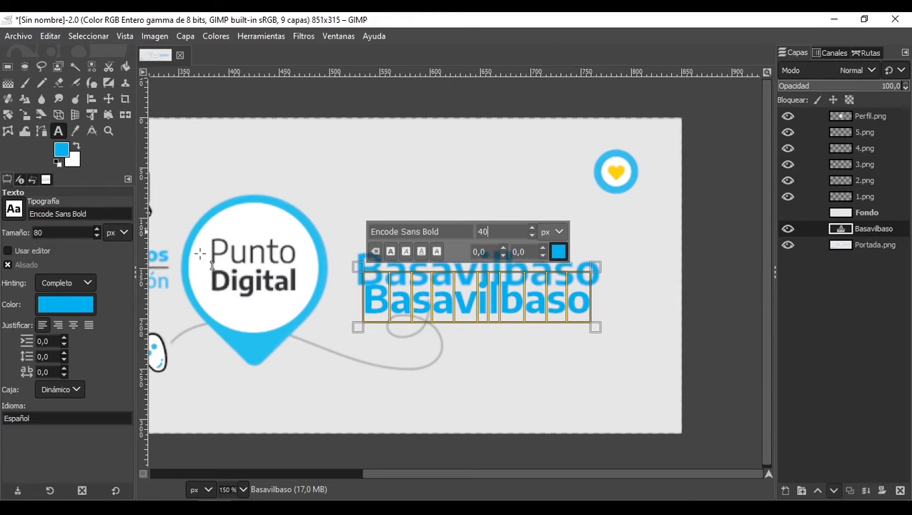
click(108, 99)
drag(419, 284, 424, 279)
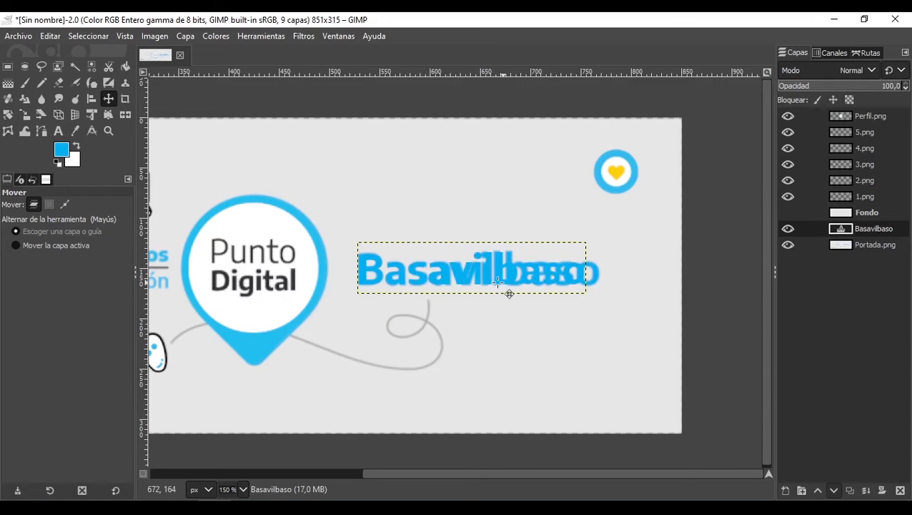
Step: Set the letter spacing of the Basavilbaso text to 1,2 so that it spans the reference lettering
click(59, 132)
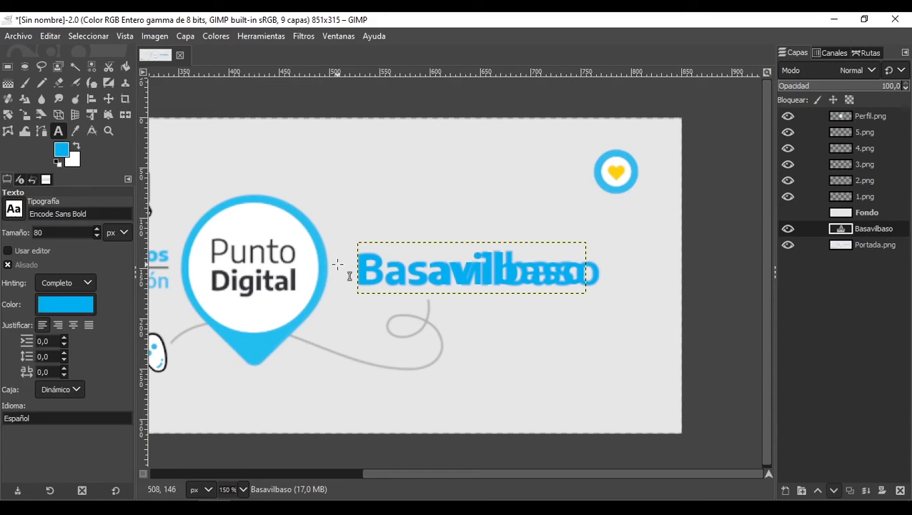
click(361, 272)
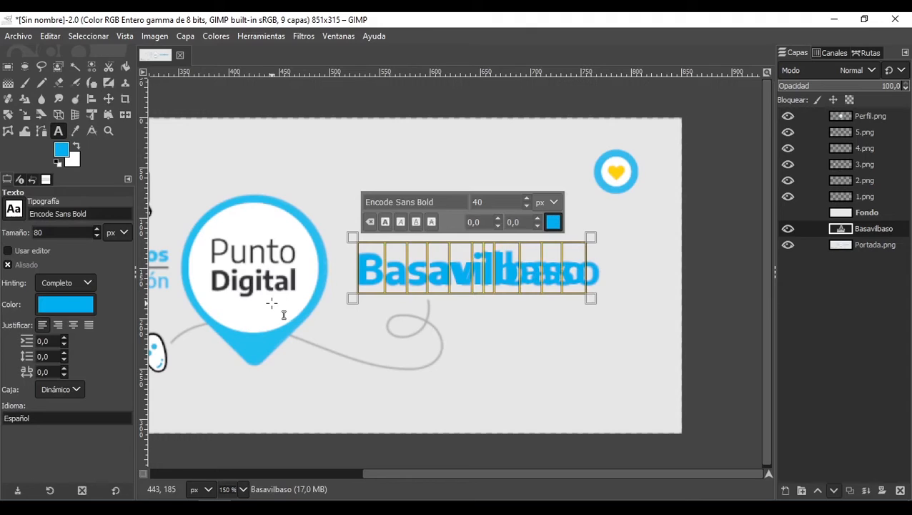
click(61, 369)
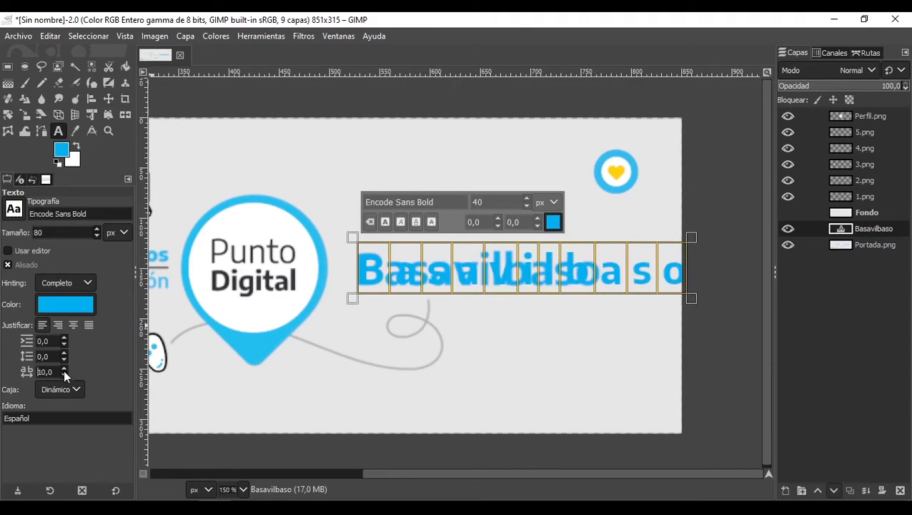
click(65, 373)
click(64, 373)
click(64, 372)
click(64, 372)
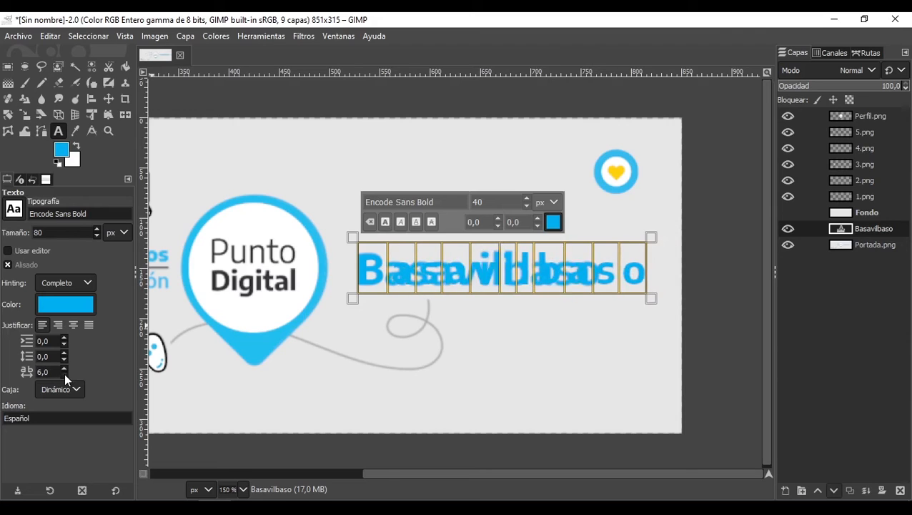
click(65, 373)
click(65, 372)
click(64, 372)
click(65, 373)
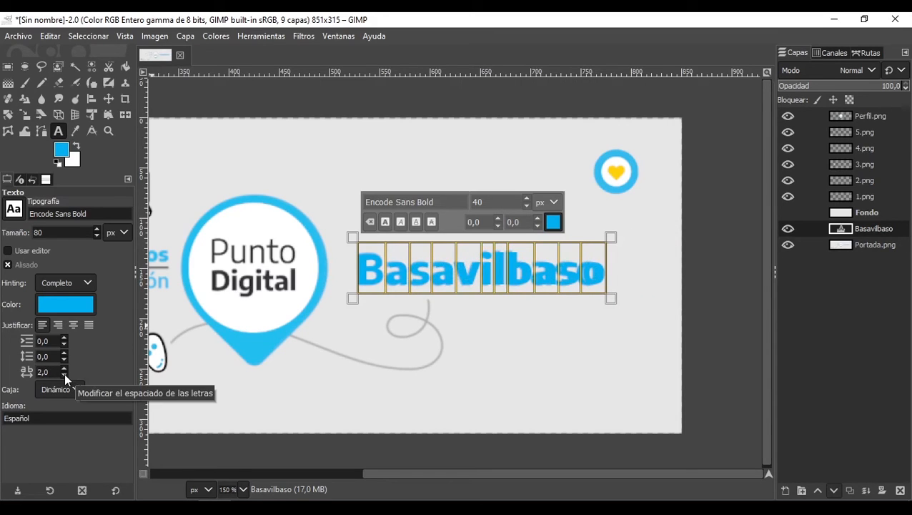
click(65, 373)
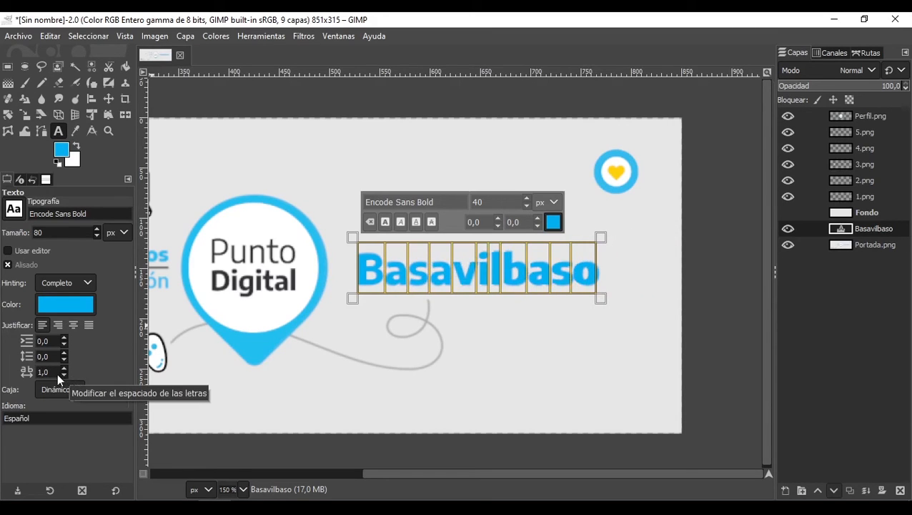
drag(56, 373, 13, 379)
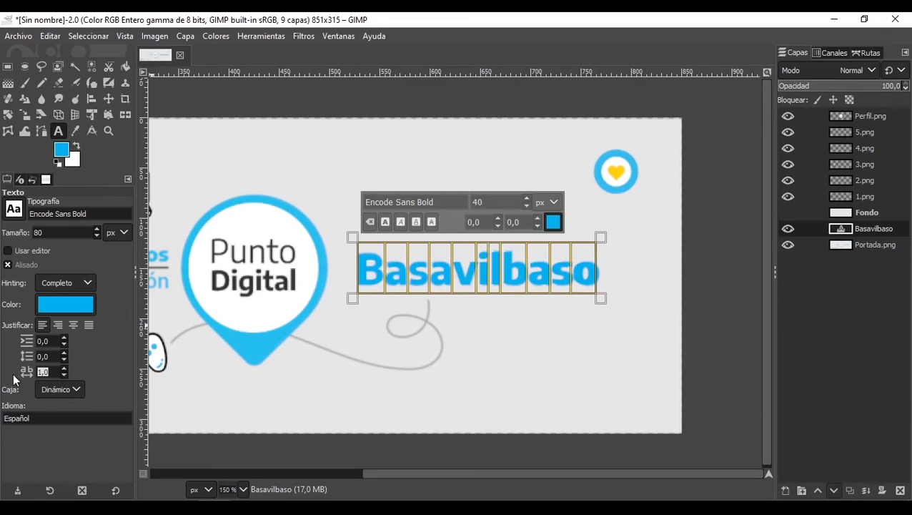
text(1)
text(,5)
key(BackSpace)
key(BackSpace)
text(,2)
key(Return)
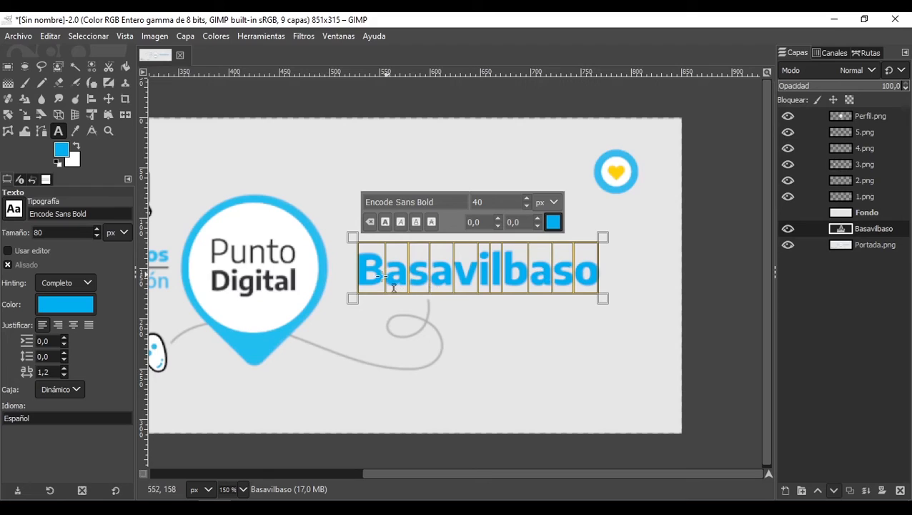
Step: Add the text "10 años" in Encode Sans Bold near the matching reference lettering beside the Punto Digital pin
click(247, 215)
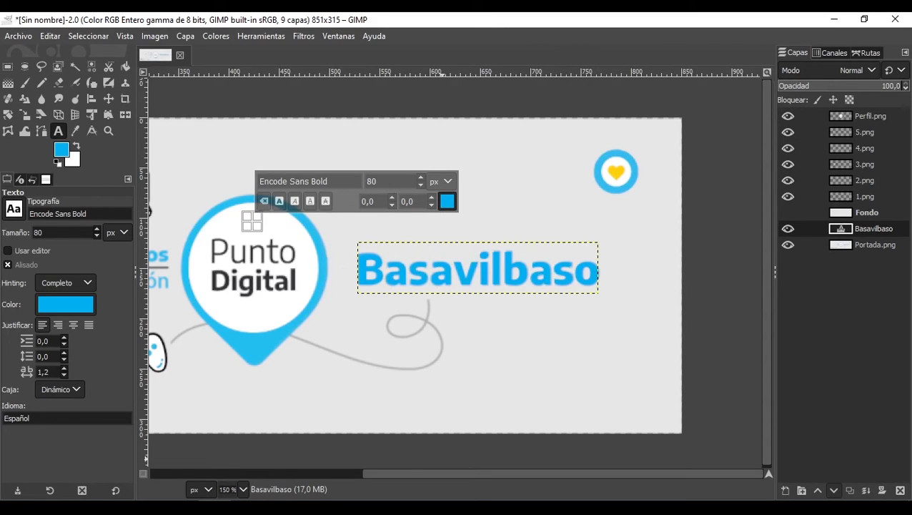
drag(428, 476, 291, 440)
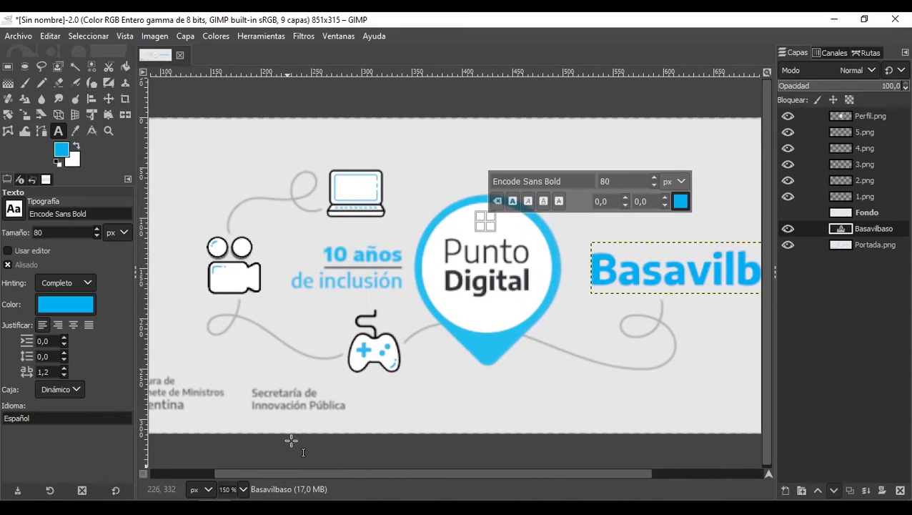
click(336, 275)
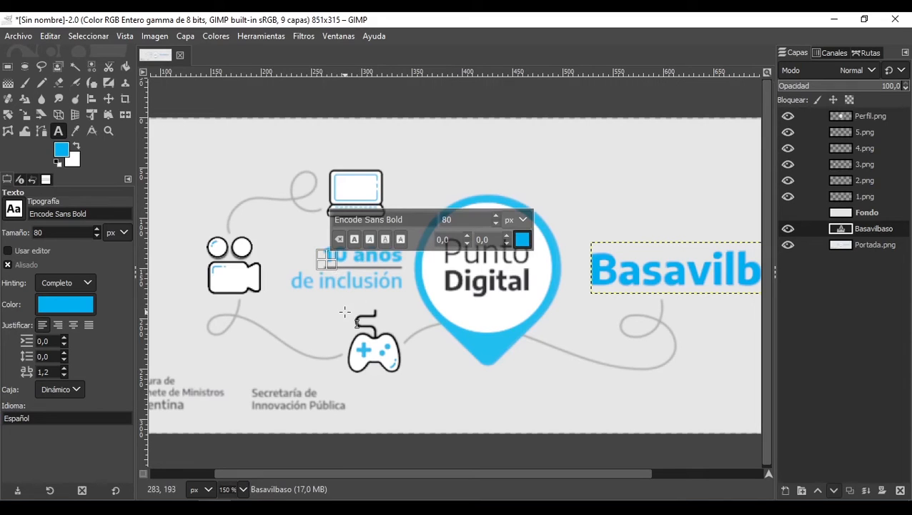
text(10)
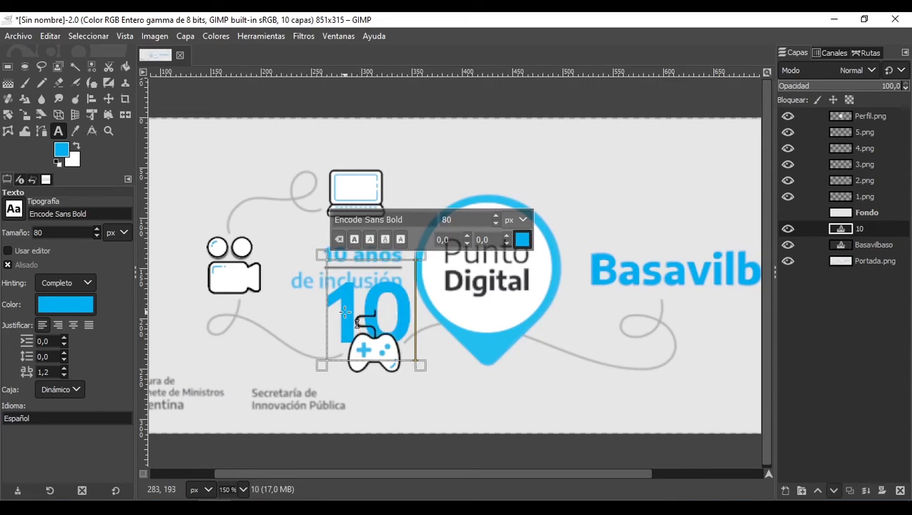
text( años)
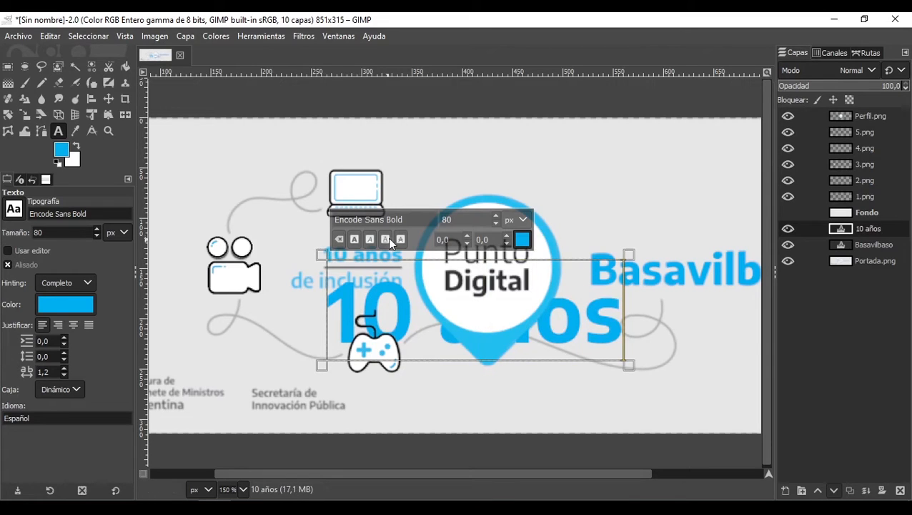
Step: Set the whole "10 años" text to 20 px
drag(618, 325, 295, 320)
drag(47, 233, 18, 231)
text(40)
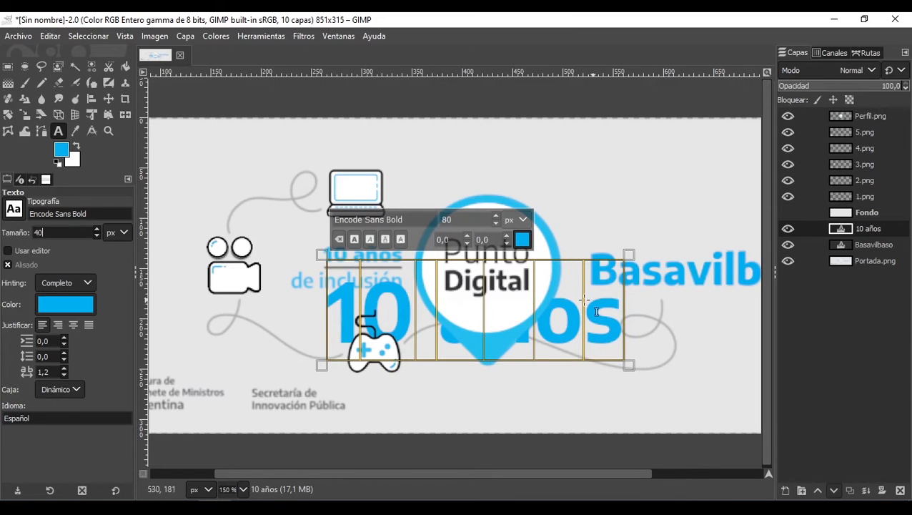
click(463, 220)
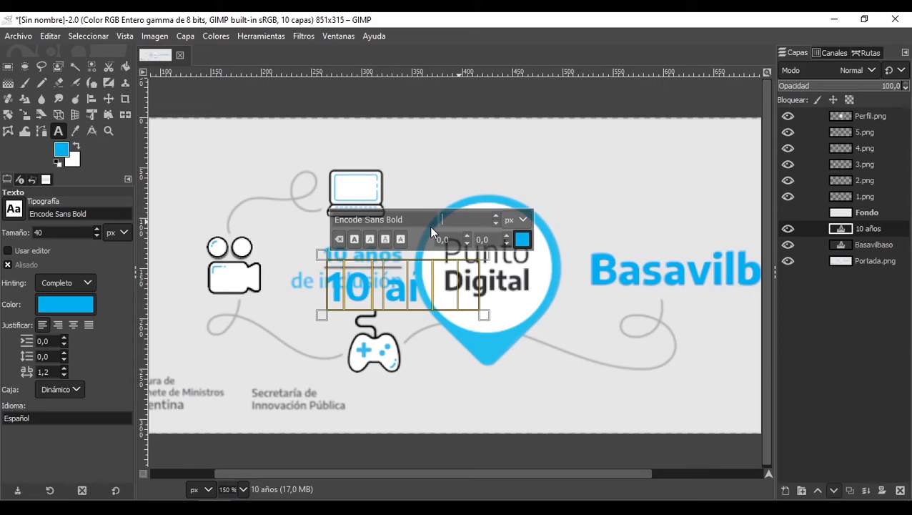
text(20)
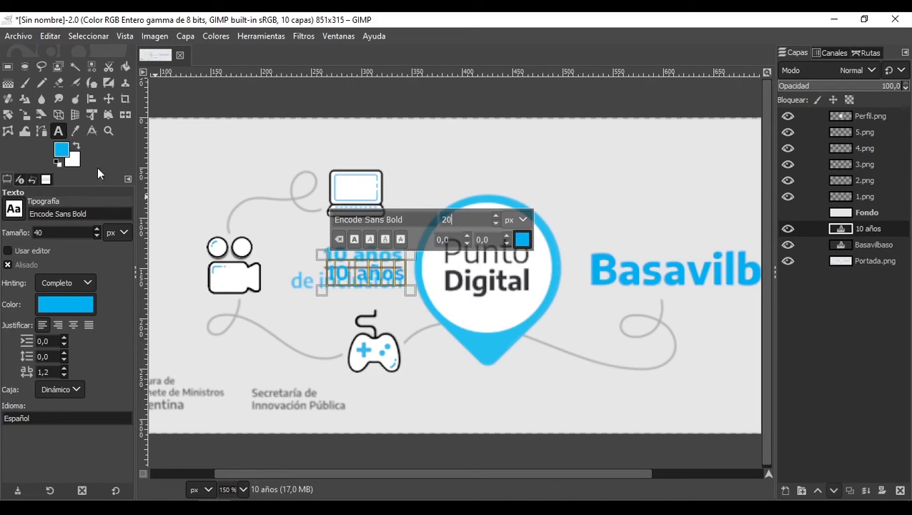
Step: Move the "10 años" text over its reference lettering above the grey line and nudge it into place
click(107, 99)
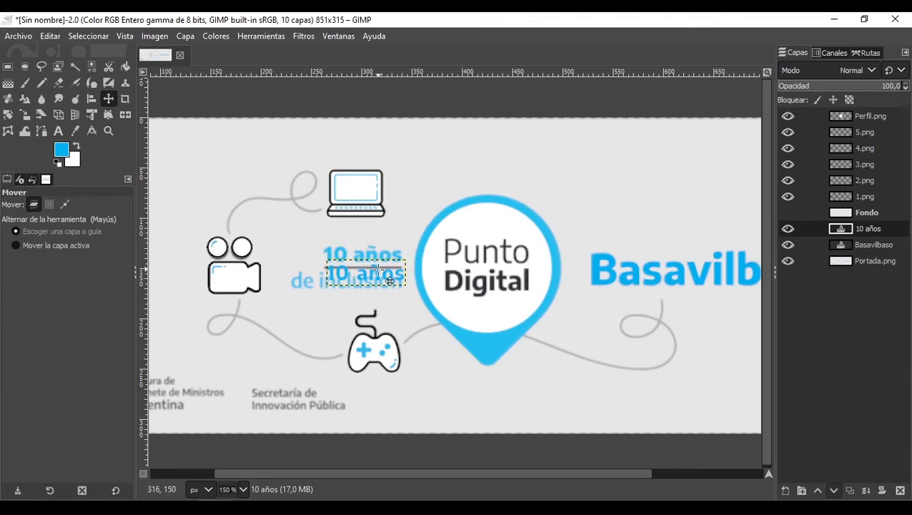
drag(391, 282, 387, 262)
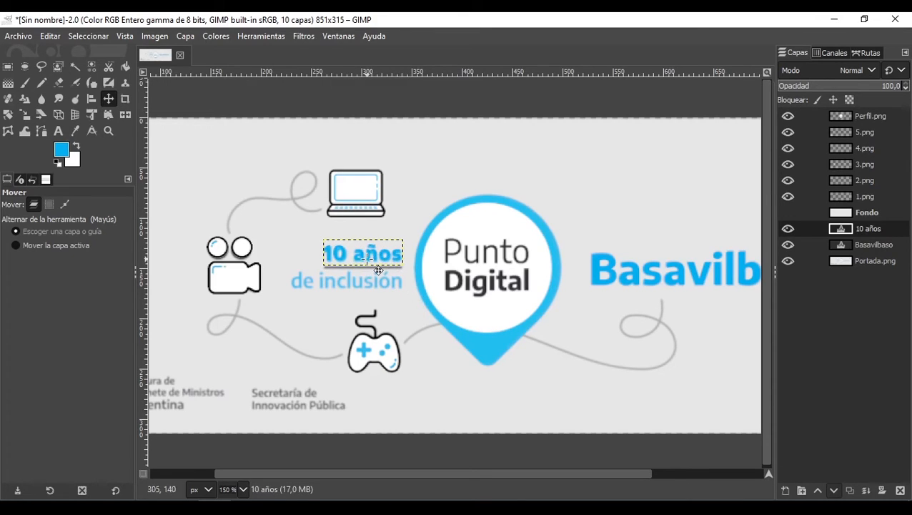
key(Up)
key(Down)
key(Down)
key(Up)
key(Down)
key(Left)
key(Right)
key(Right)
key(Right)
key(Left)
key(Left)
key(Right)
key(Left)
key(Up)
key(Down)
key(Right)
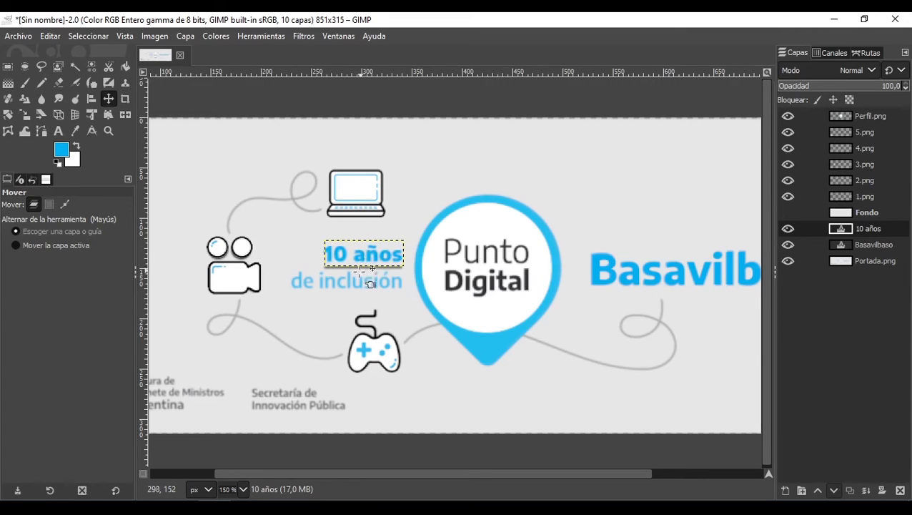
key(Down)
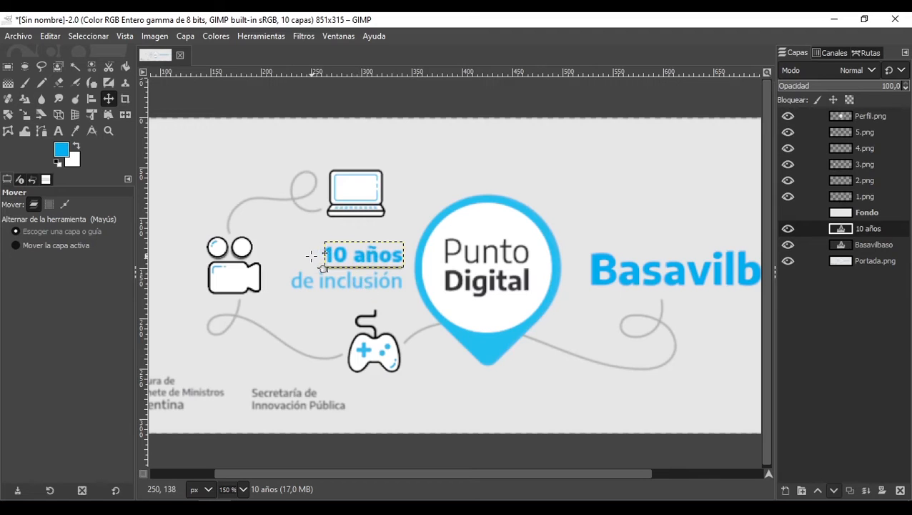
Step: Fine-tune the position of the "10 años" text by single pixels, shifting it up one pixel against the reference
scroll(354, 251, up, 5)
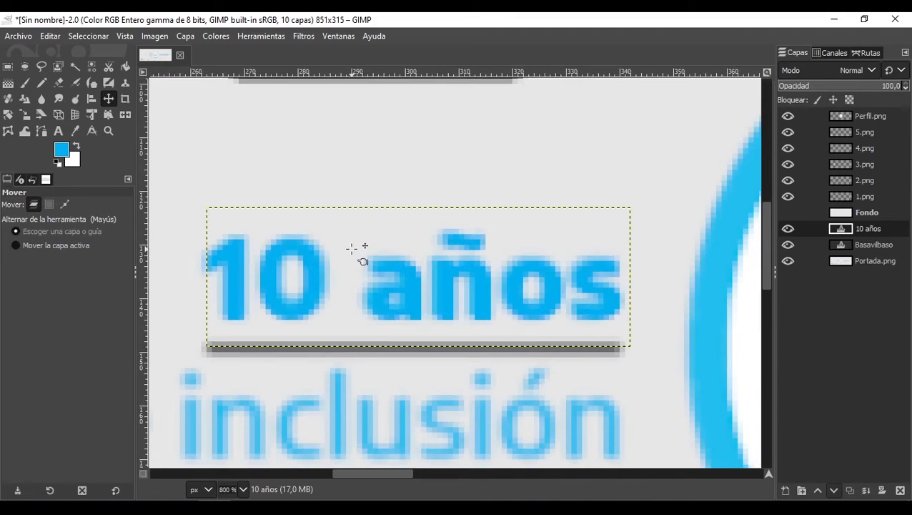
key(Left)
key(Up)
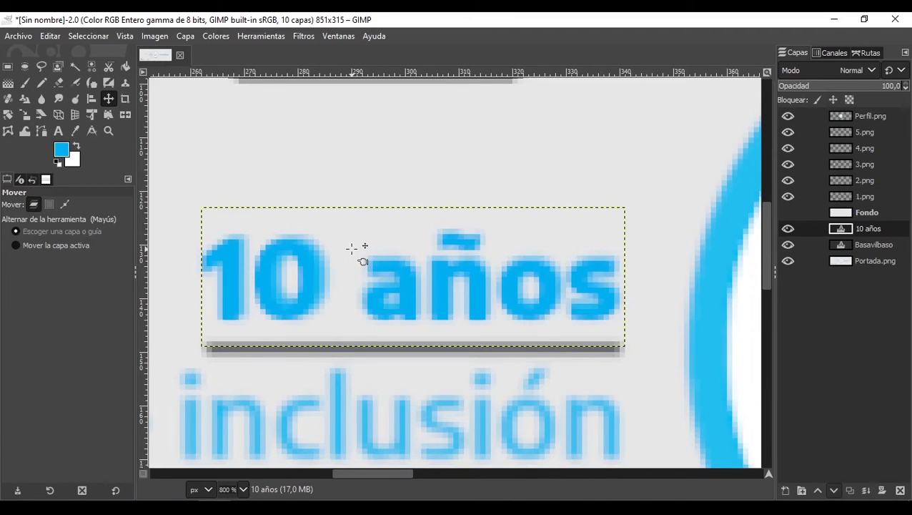
key(Right)
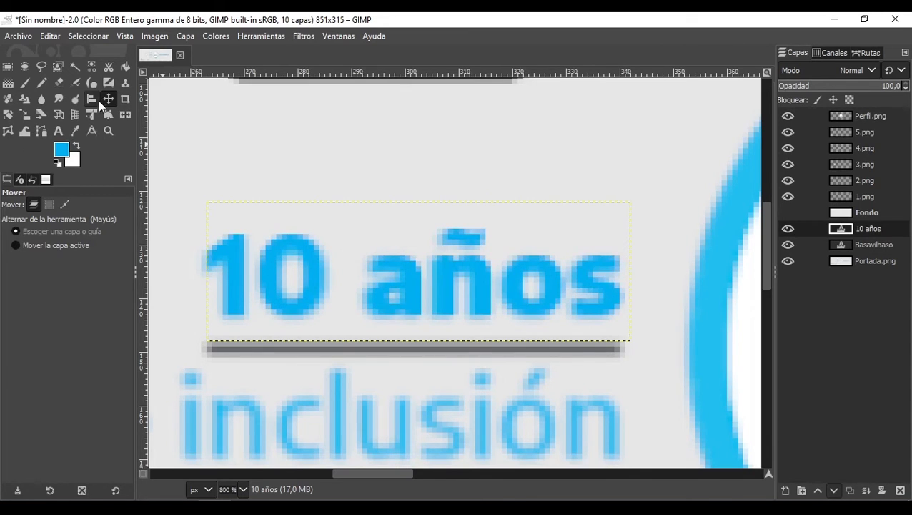
Step: Scale the "10 años" layer to 79 x 25 px with its proportions unlocked to fit the reference lettering
click(24, 114)
click(295, 269)
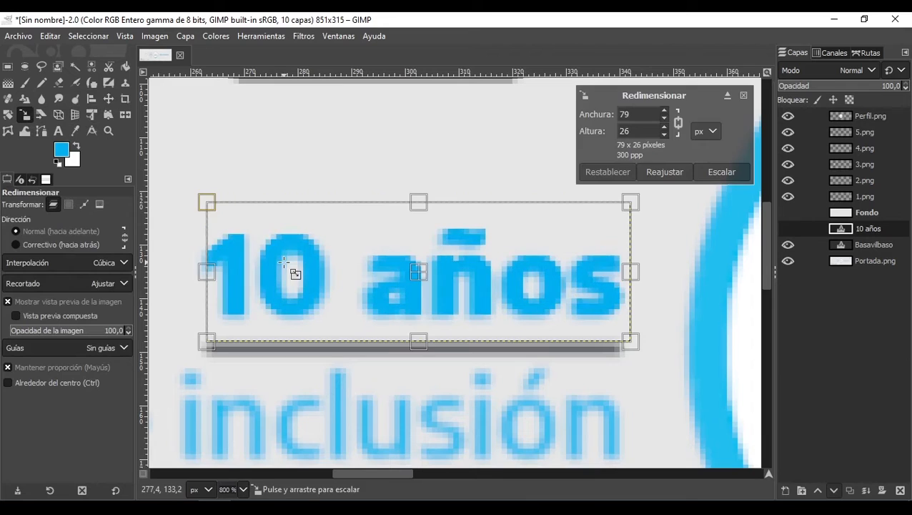
click(679, 124)
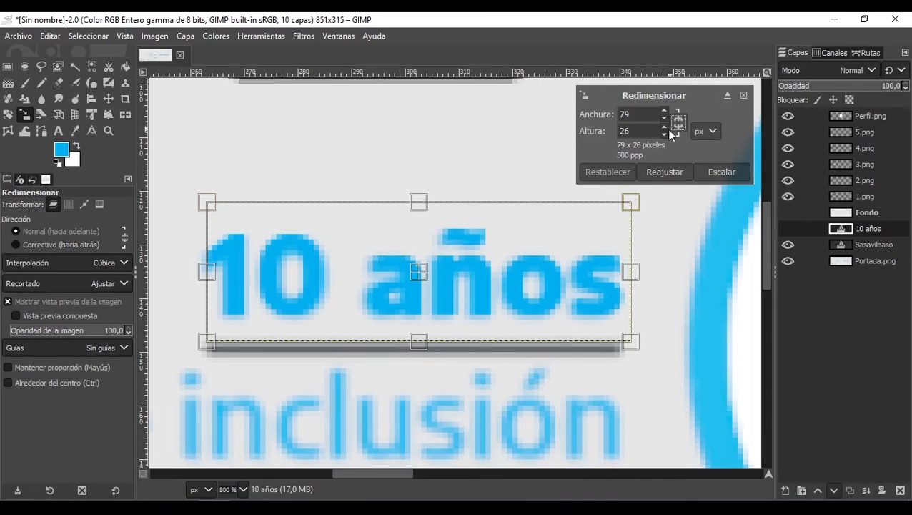
mouse_move(211, 274)
mouse_down()
mouse_move(203, 275)
mouse_move(213, 273)
mouse_up()
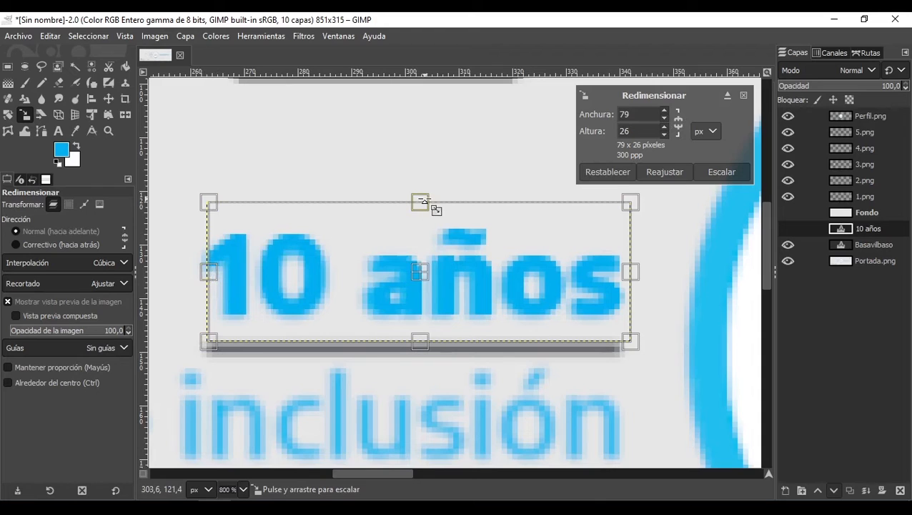
drag(427, 204, 428, 209)
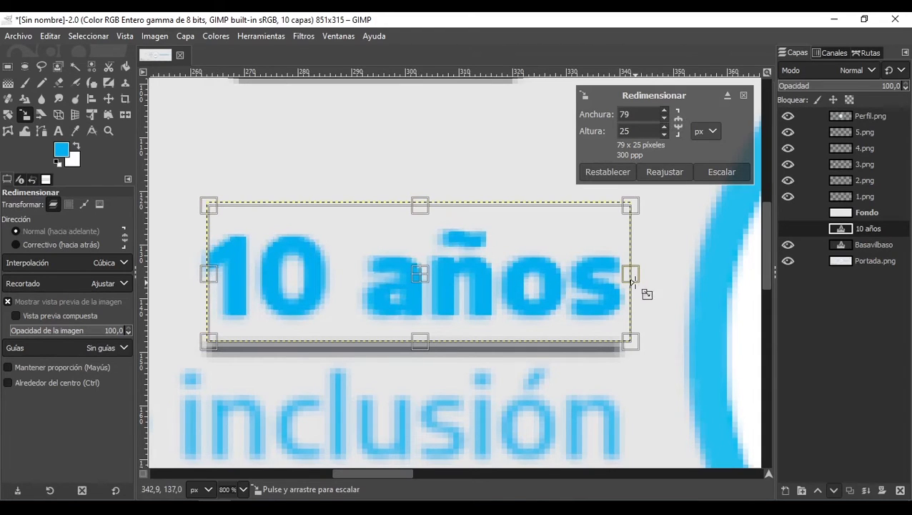
drag(631, 281, 628, 283)
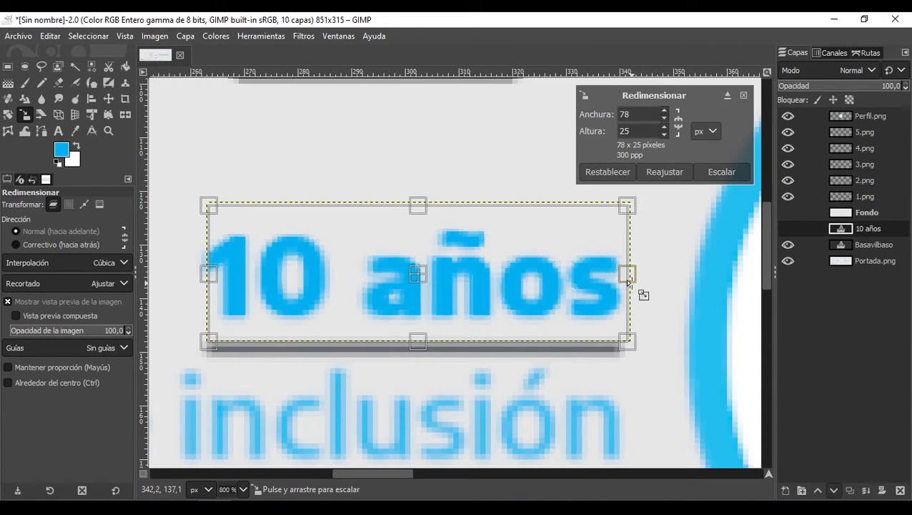
drag(420, 341, 431, 358)
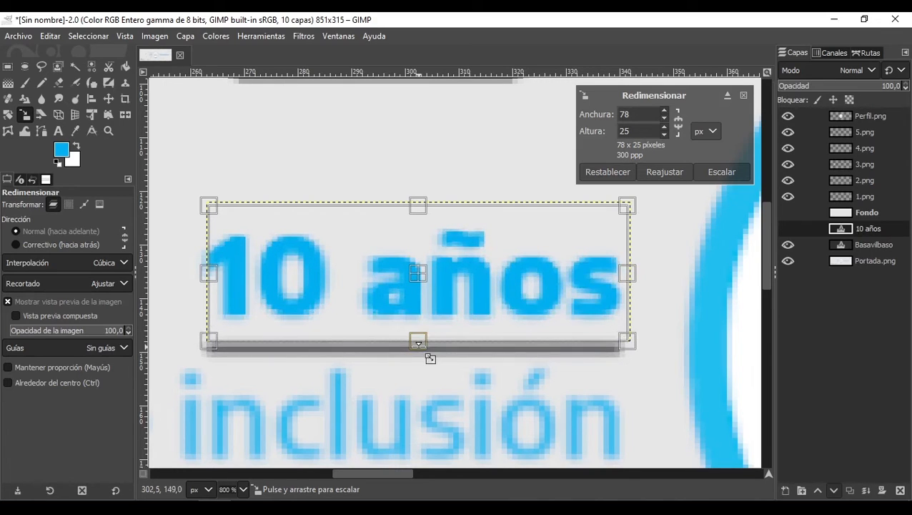
drag(625, 278, 629, 279)
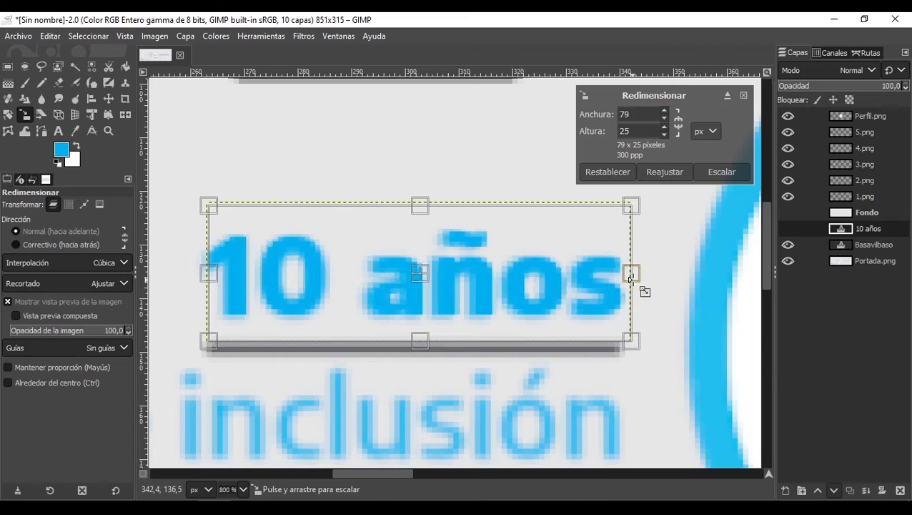
click(707, 177)
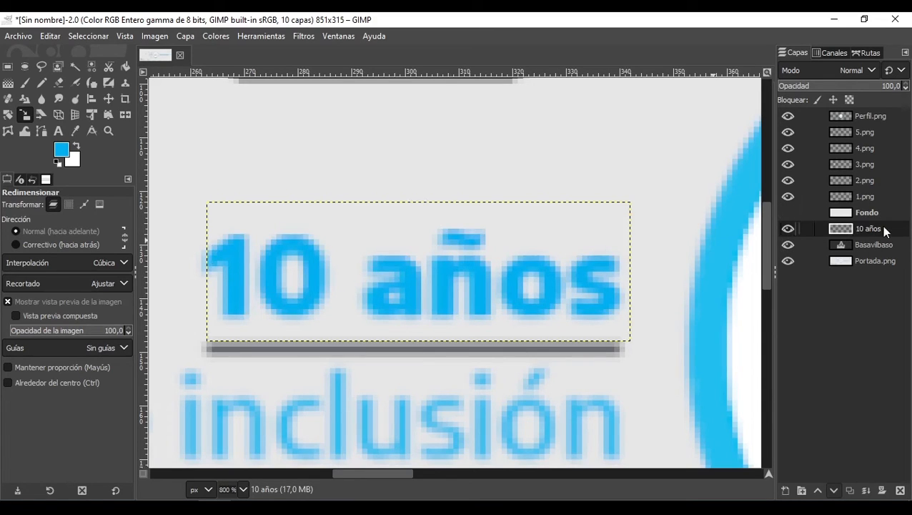
Step: Move the scaled "10 años" lettering up off the reference text to compare the two
click(855, 245)
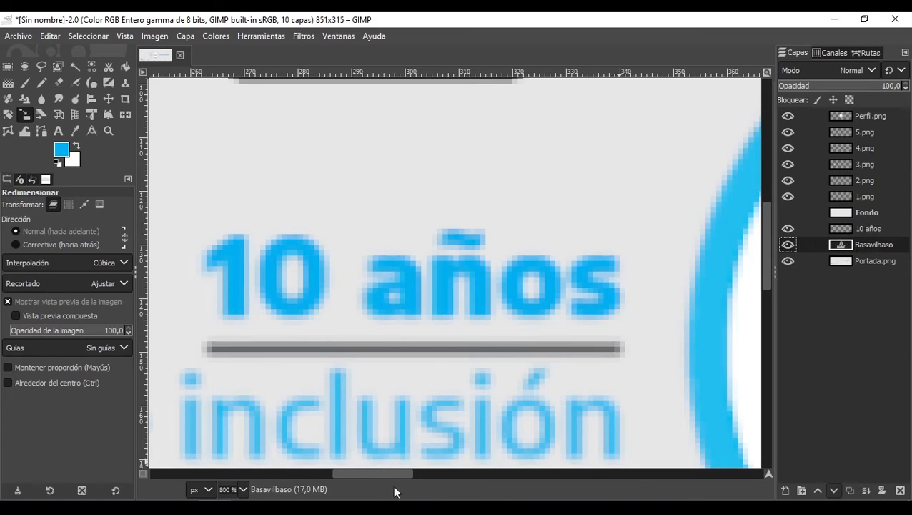
drag(376, 476, 368, 457)
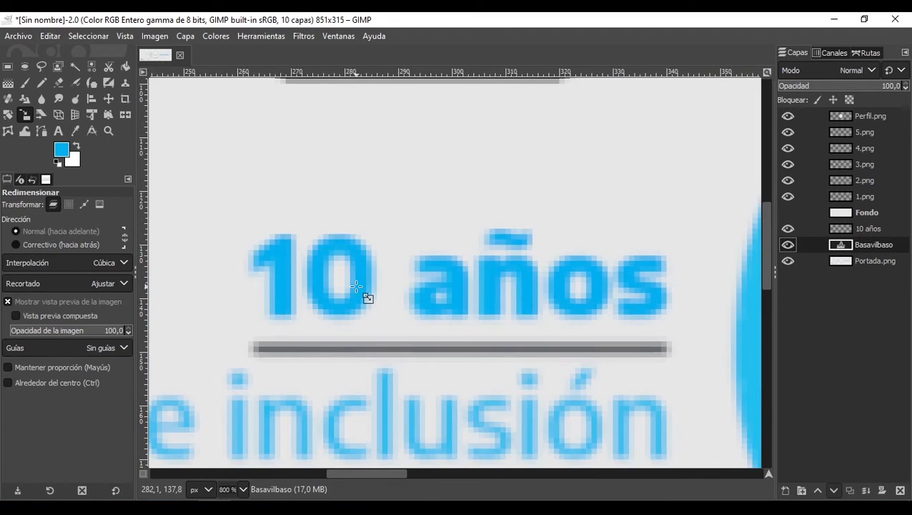
click(108, 99)
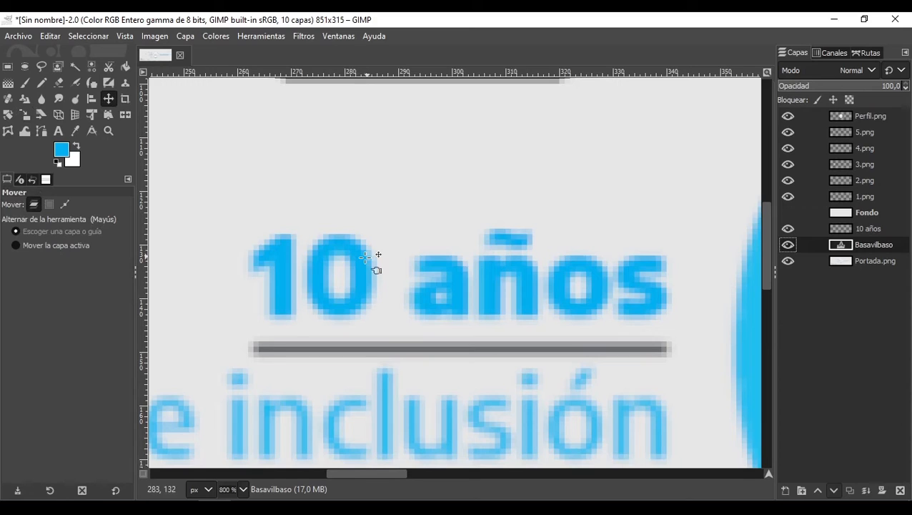
drag(365, 256, 342, 165)
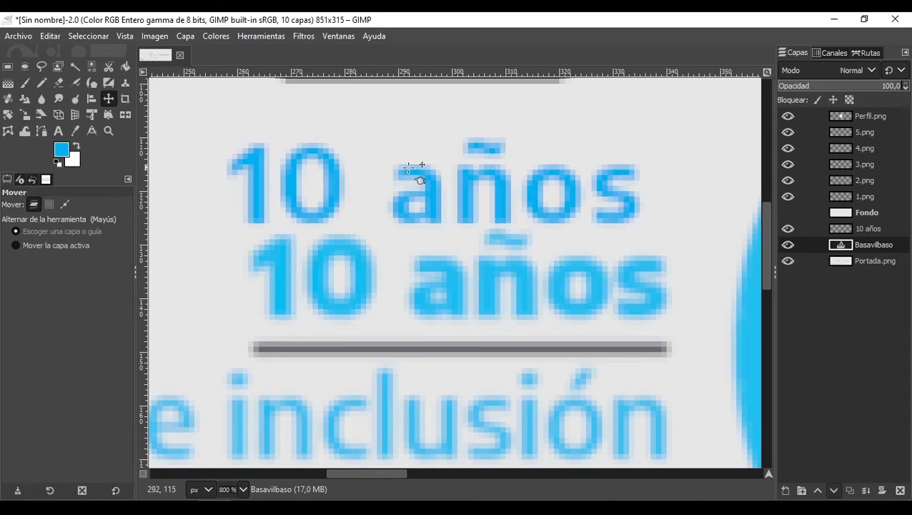
Step: Open the scaled "10 años" layer for editing as text, accepting the loss of its modifications
key(t)
click(237, 203)
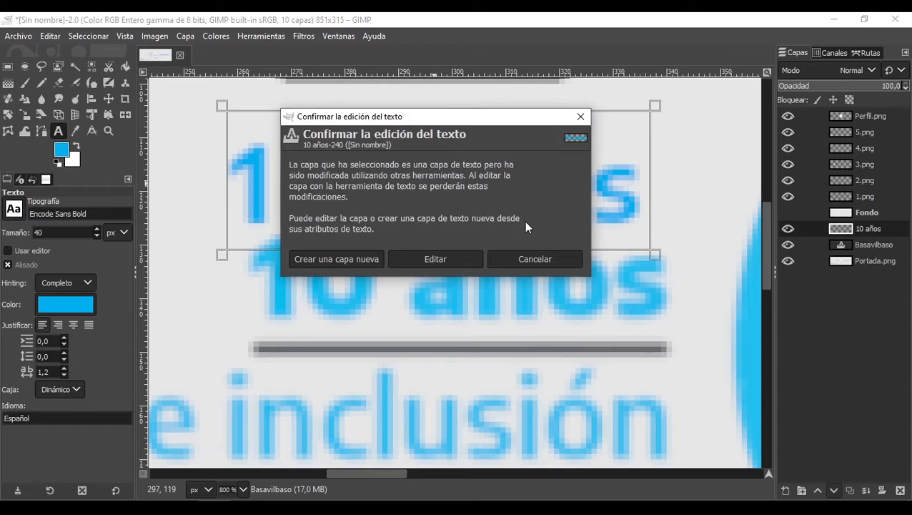
click(463, 259)
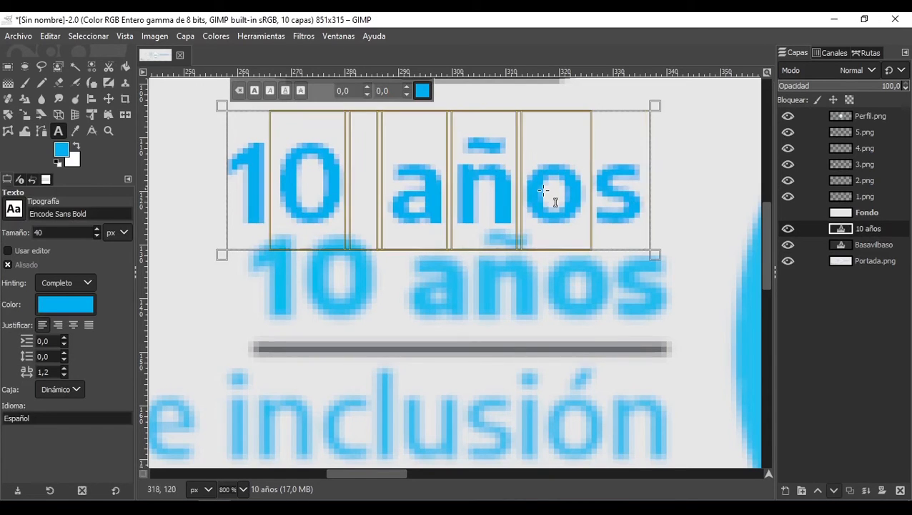
key(Escape)
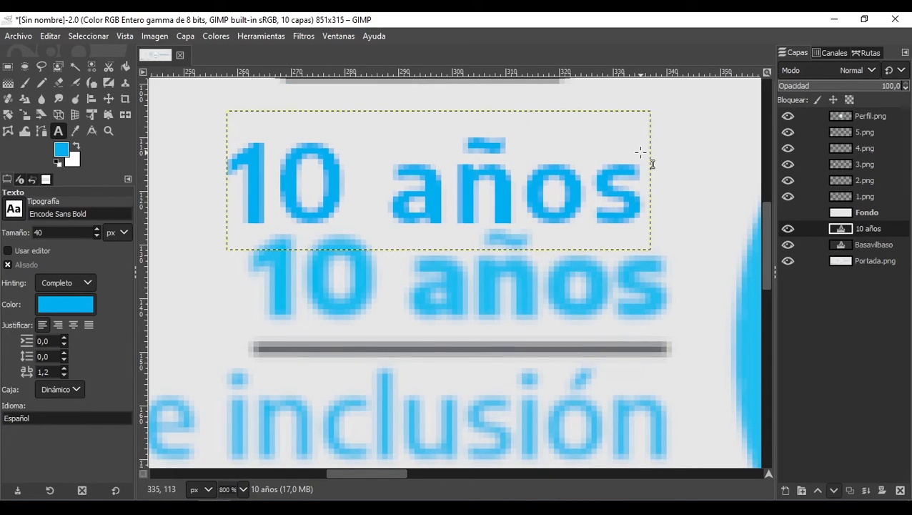
Step: Undo the last changes to the "10 años" text, putting it back over its reference lettering
scroll(640, 152, down, 10)
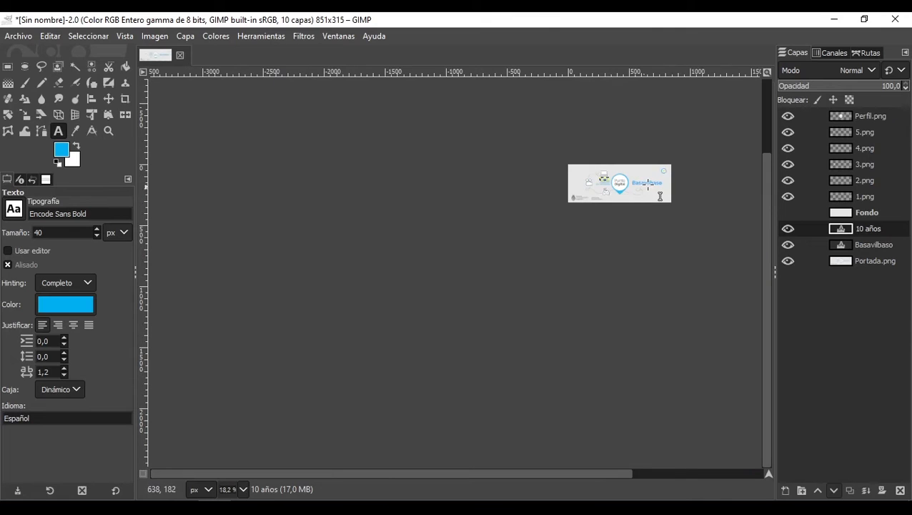
scroll(607, 179, up, 5)
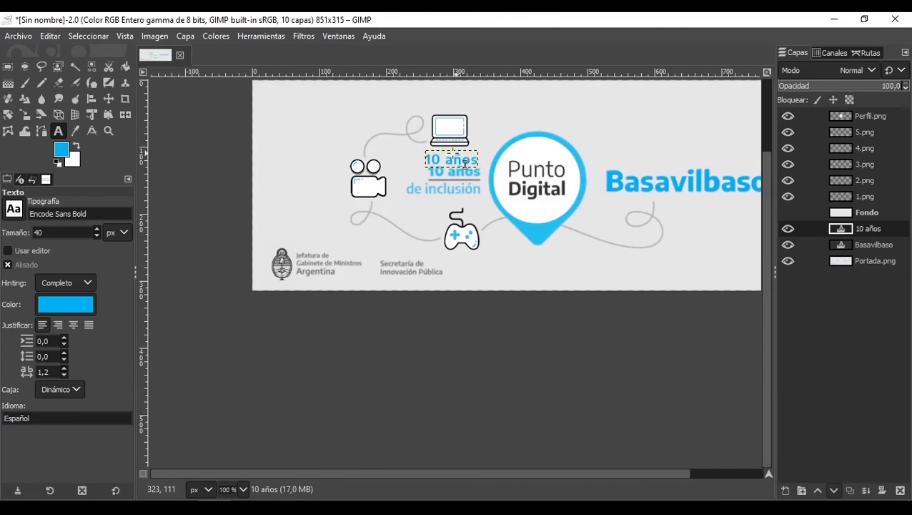
scroll(465, 164, up, 3)
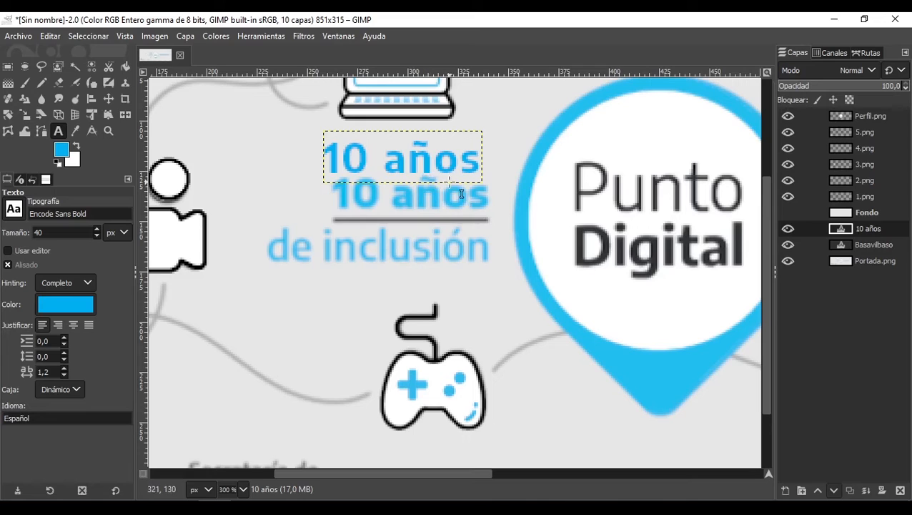
key(ctrl+z)
key(ctrl+z)
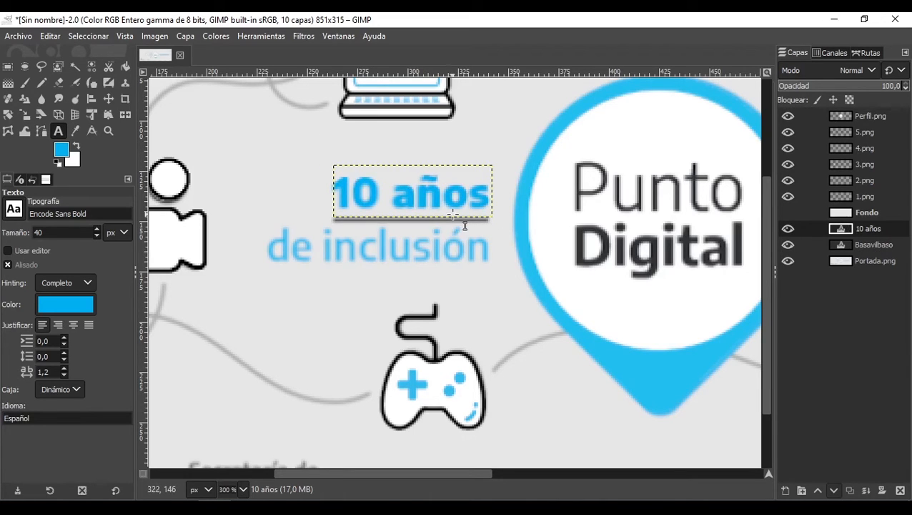
Step: Add a new text "de inclusión" in Encode Sans at 20 px just below the matching reference lettering
scroll(461, 220, down, 3)
scroll(737, 231, up, 2)
scroll(737, 231, up, 1)
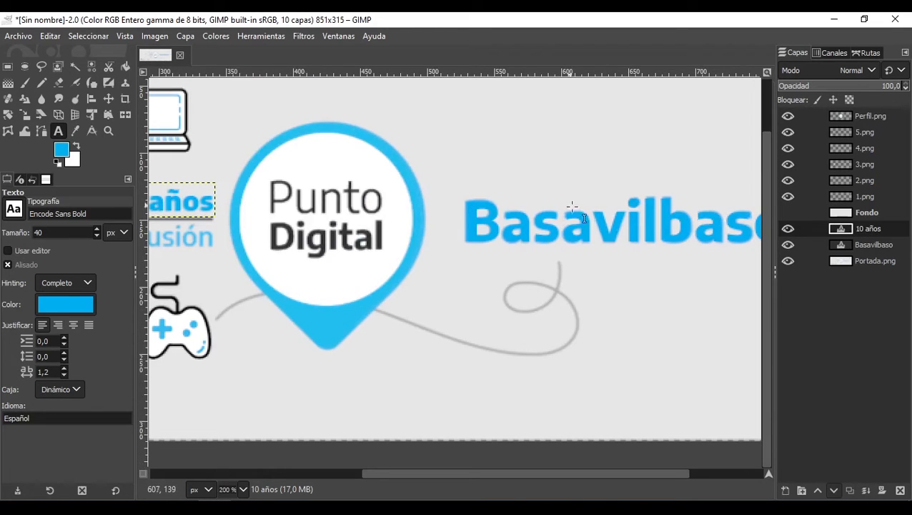
scroll(542, 215, down, 2)
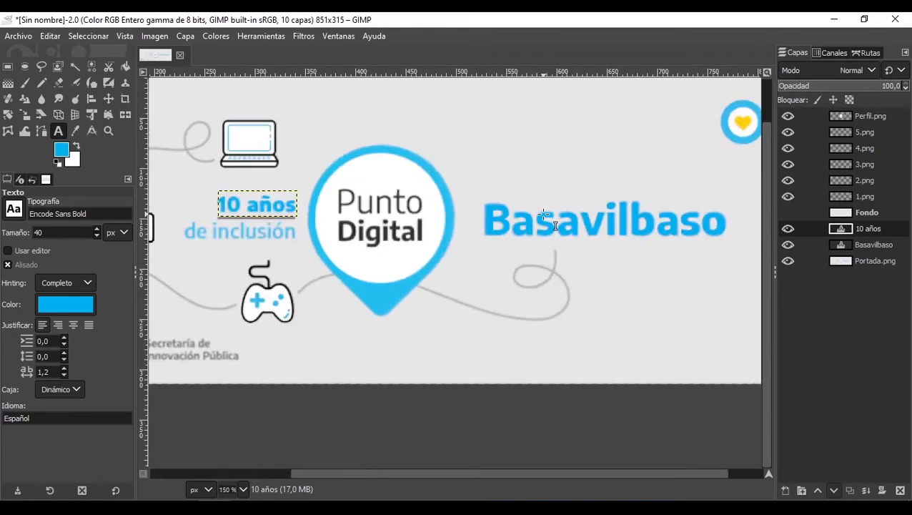
scroll(254, 204, up, 2)
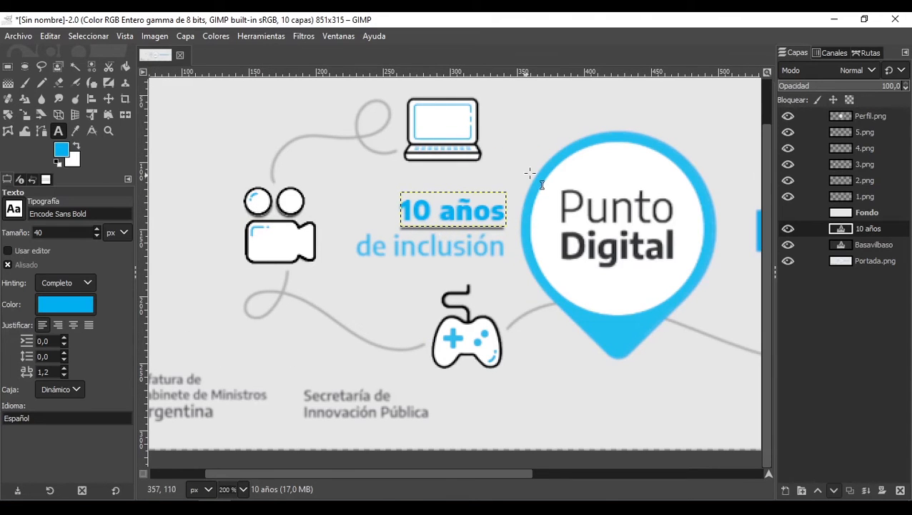
click(352, 245)
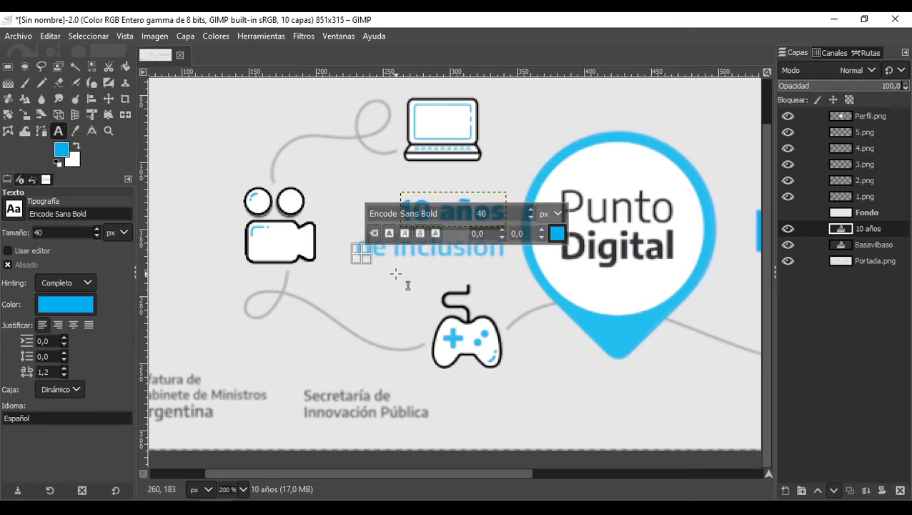
drag(490, 213, 469, 213)
double_click(428, 213)
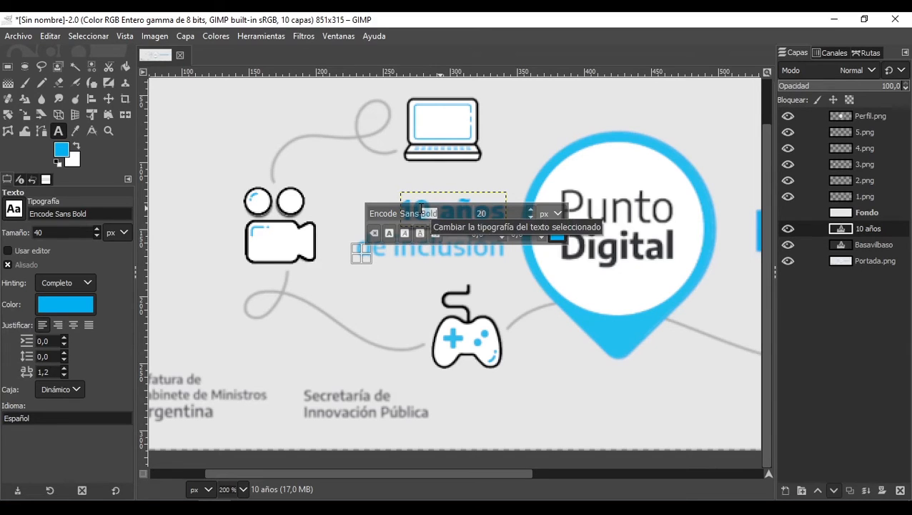
key(BackSpace)
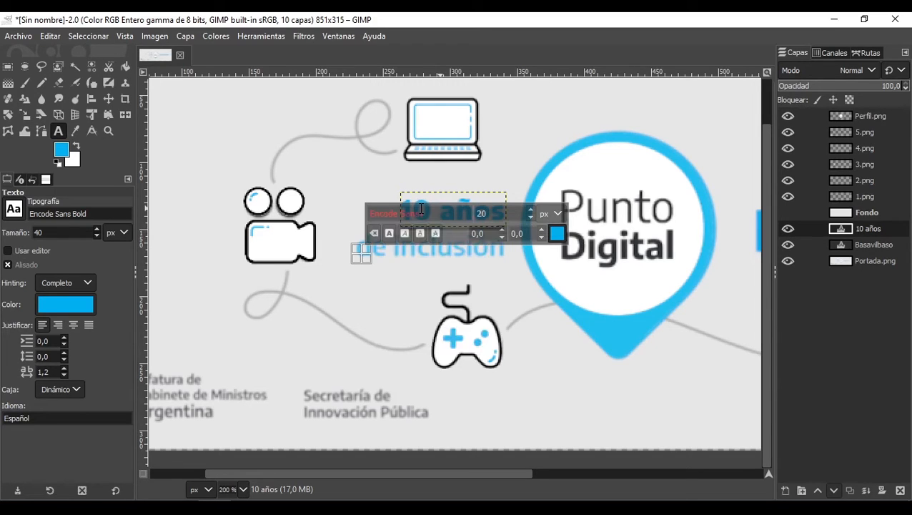
key(BackSpace)
click(395, 263)
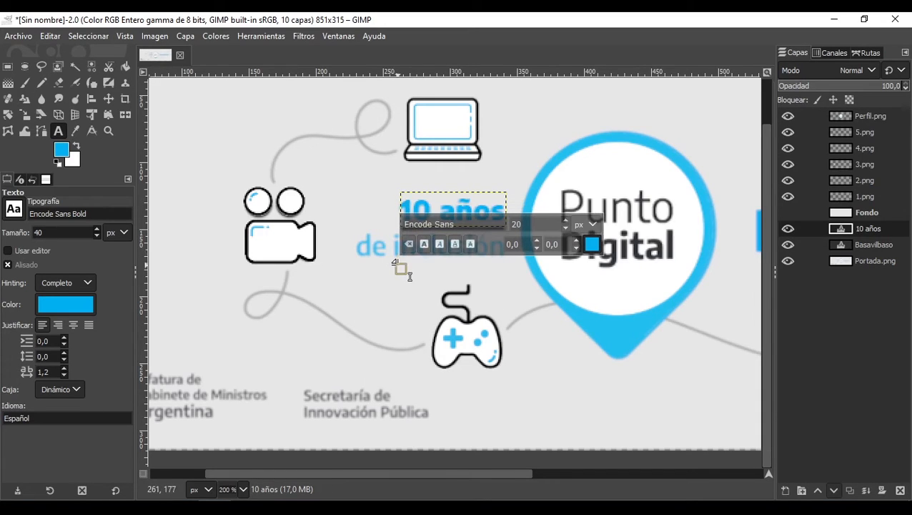
text(de)
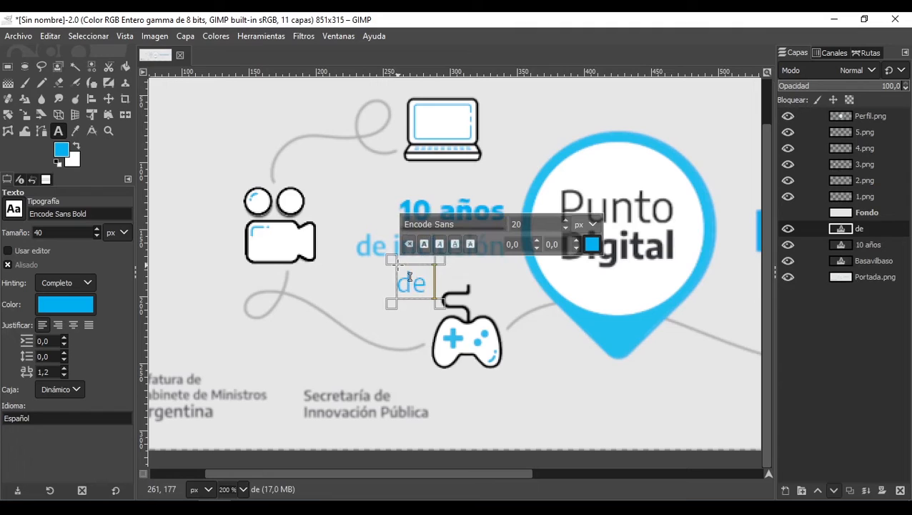
text( inclusi)
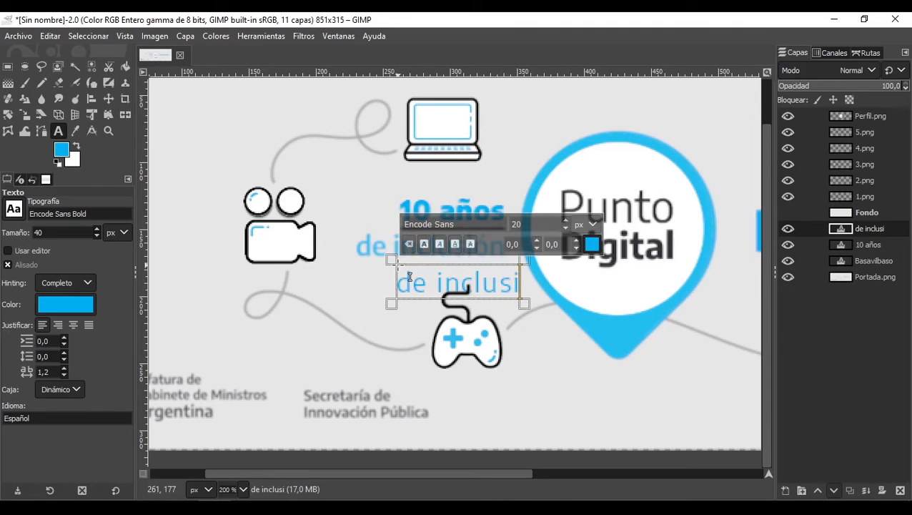
text(ón)
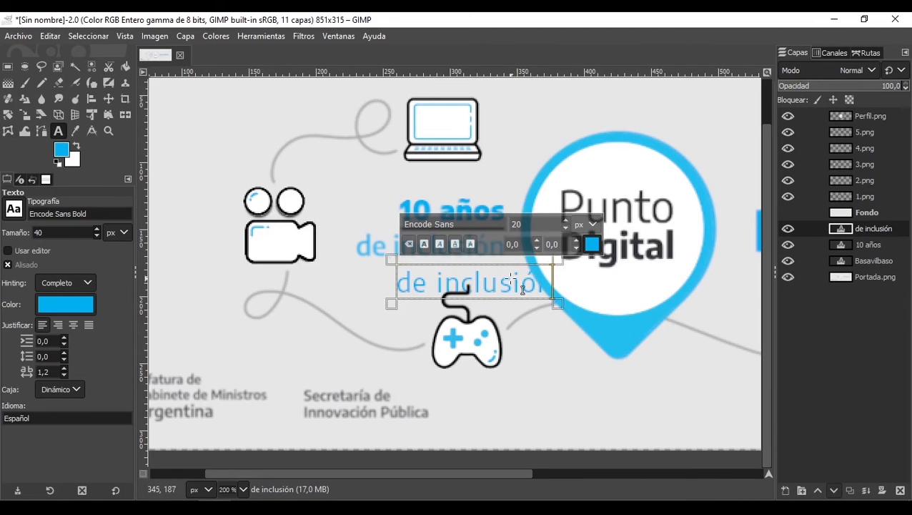
Step: Move the new "de inclusión" text over its reference lettering beneath the grey line, undoing any accidental shift of the background
click(112, 99)
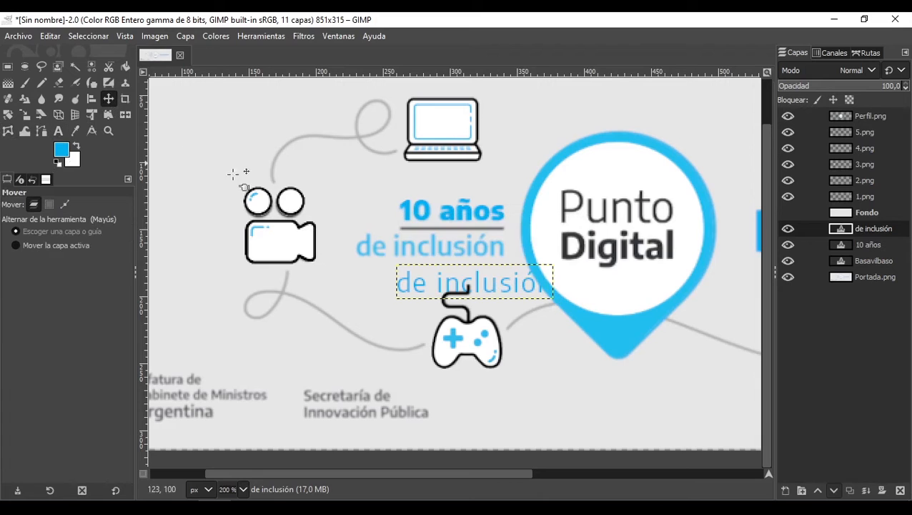
drag(478, 279, 458, 255)
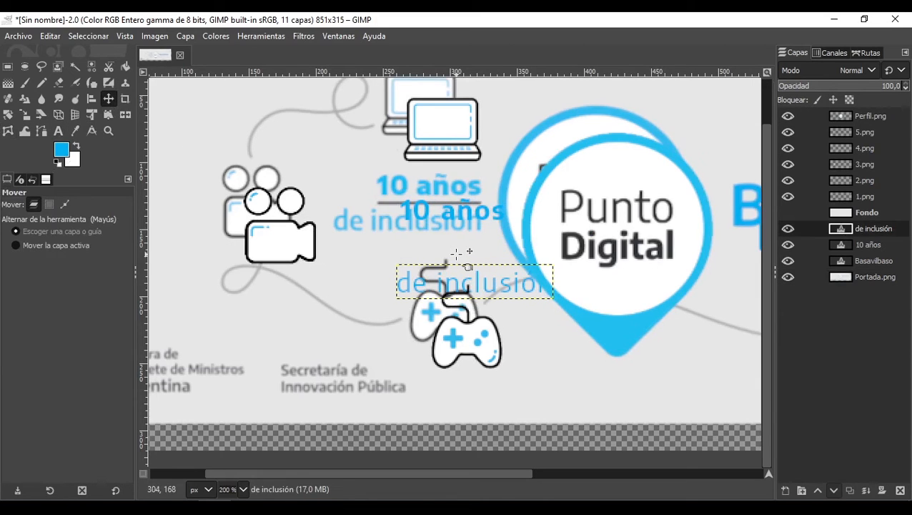
key(ctrl+z)
drag(489, 286, 446, 249)
scroll(445, 248, up, 3)
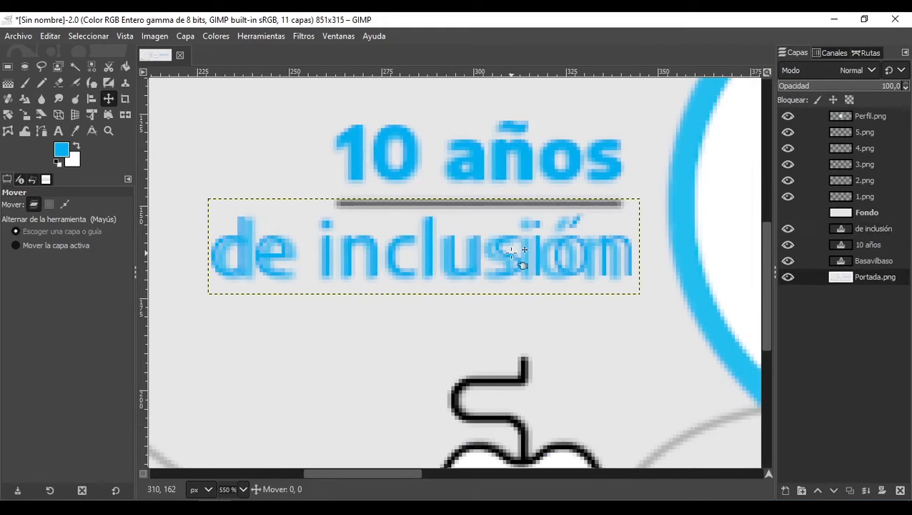
Step: Set the letter spacing of the whole "de inclusión" text to 1,0, after trying 0,5
click(58, 130)
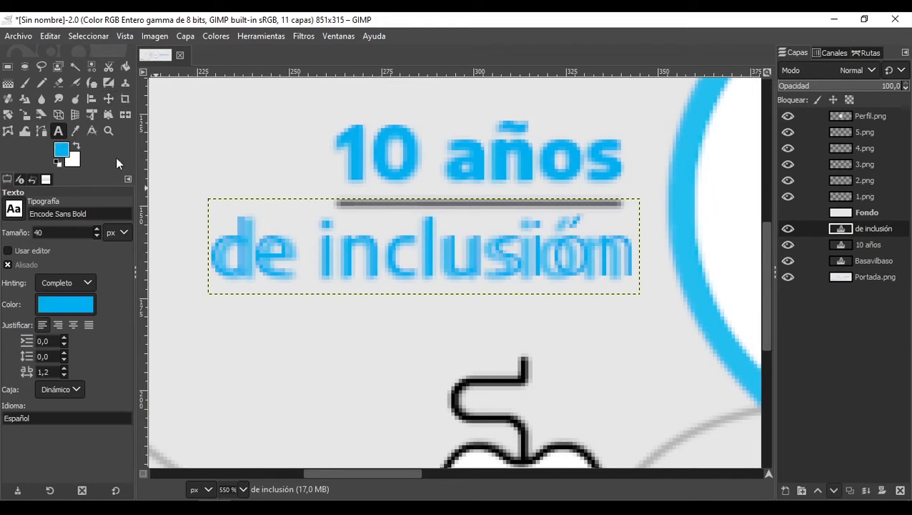
click(382, 247)
drag(221, 247, 666, 254)
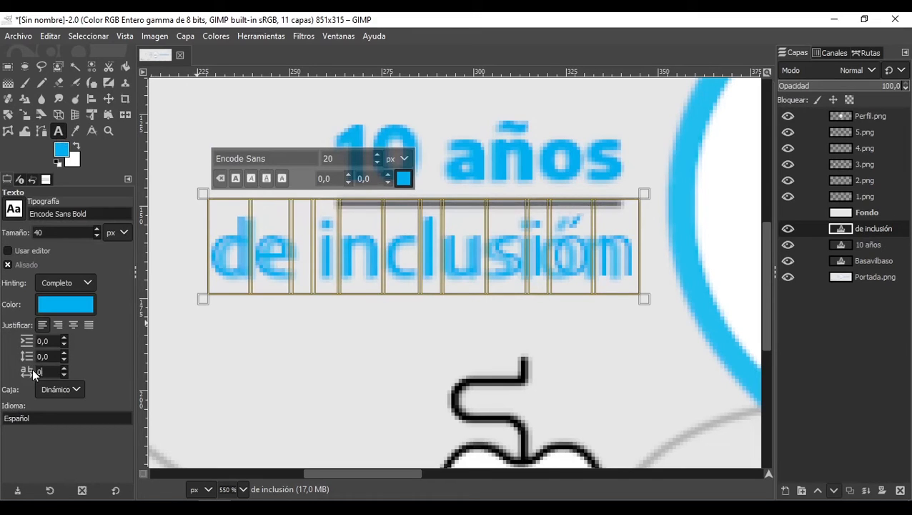
key(Return)
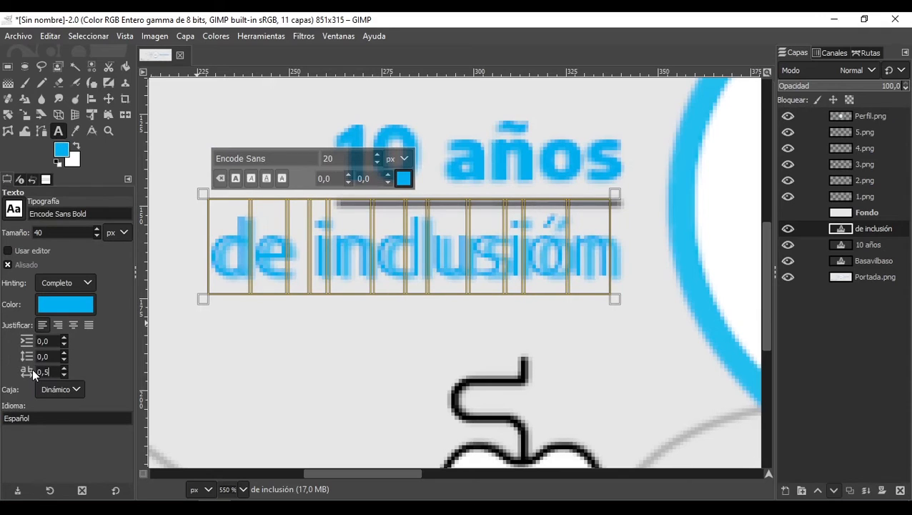
drag(47, 371, 26, 369)
text(1)
key(Return)
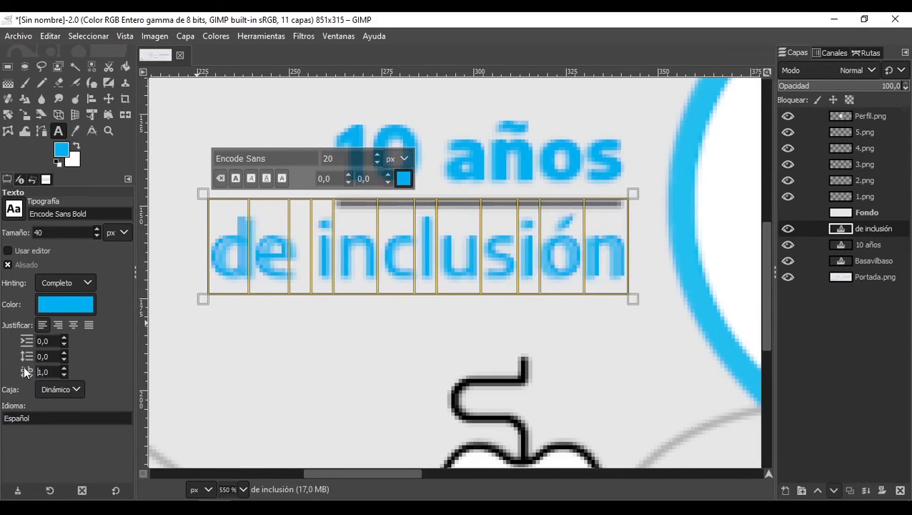
Step: Nudge the "de inclusión" text and scale its layer to 111 x 26 px to fit the reference lettering
click(108, 99)
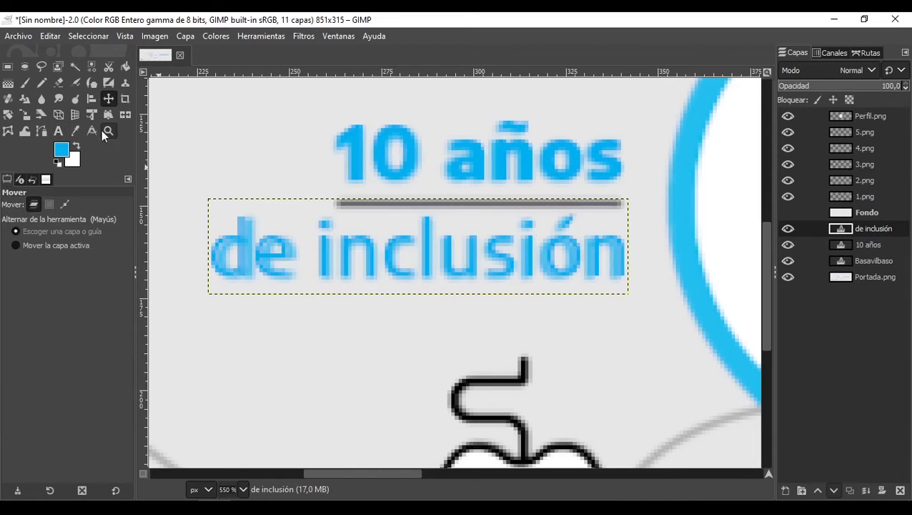
drag(424, 234, 426, 235)
click(27, 118)
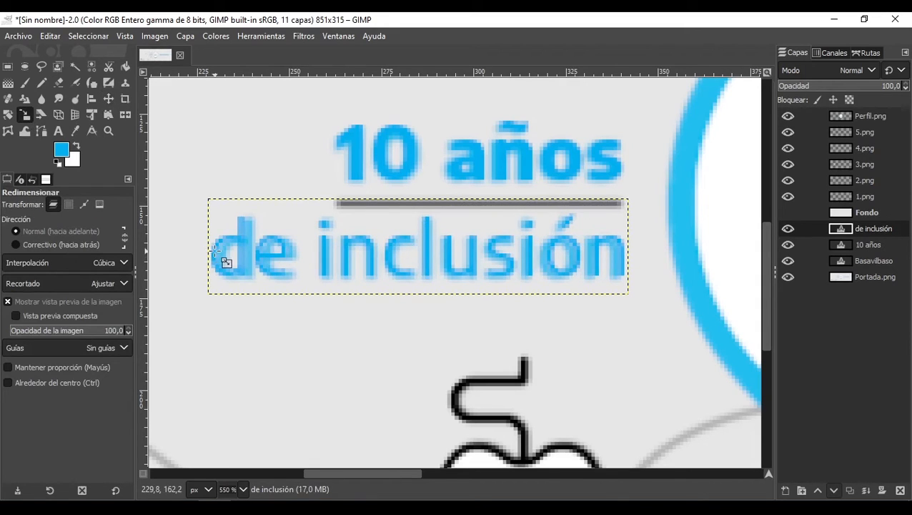
click(220, 261)
drag(209, 248, 214, 248)
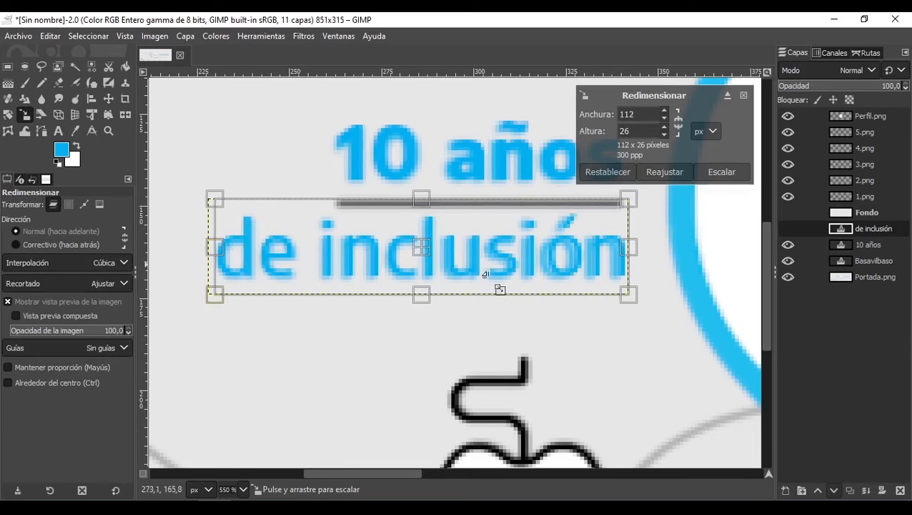
drag(630, 246, 623, 246)
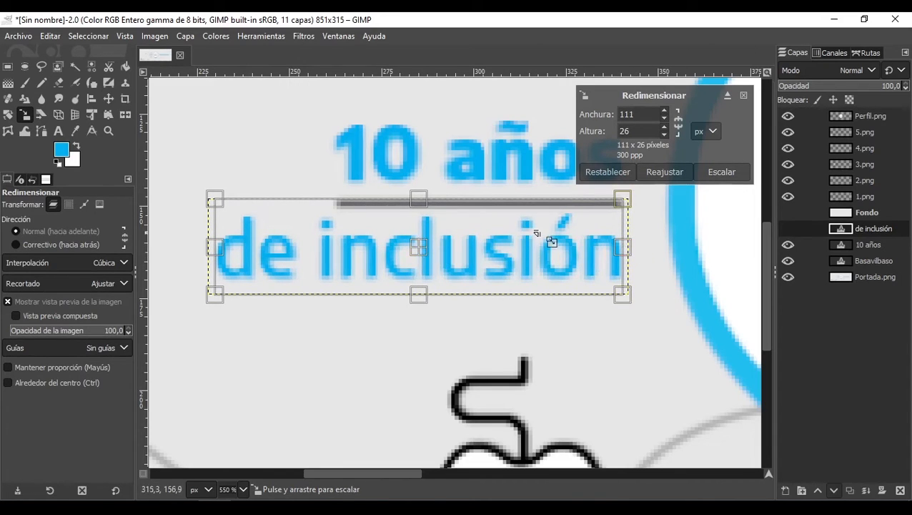
click(730, 175)
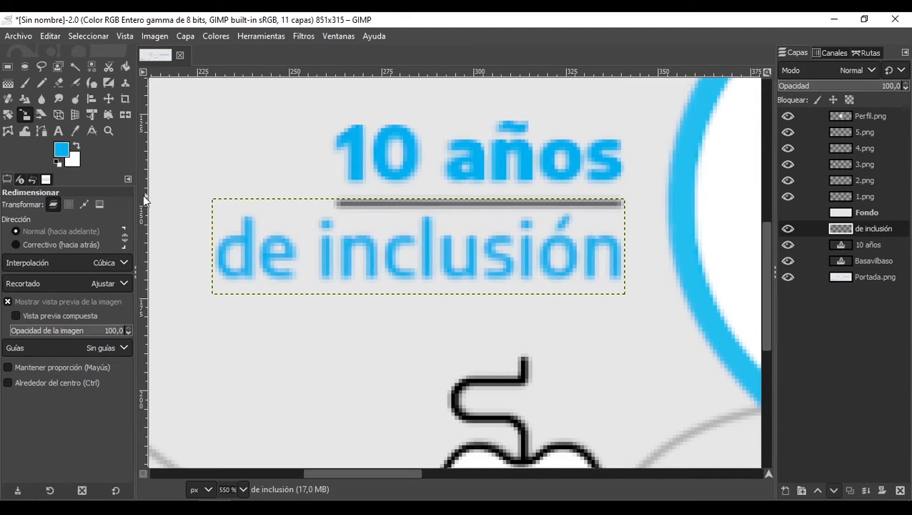
Step: Select the Fondo layer, leave it hidden, and draw a straight path along the full grey line under "10 años"
click(43, 128)
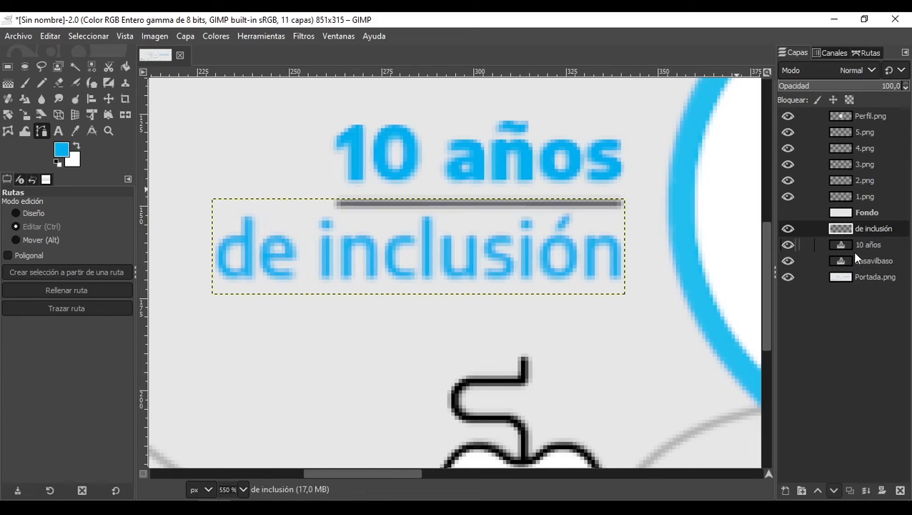
click(856, 214)
click(788, 212)
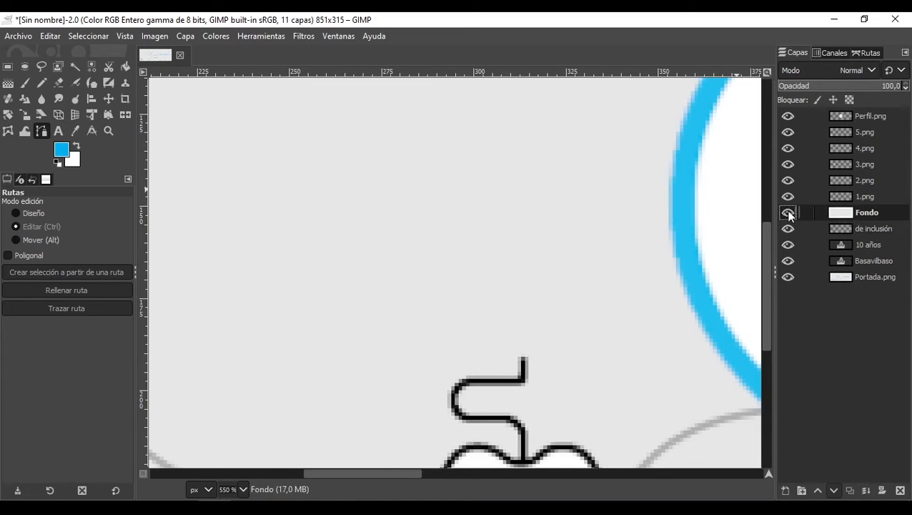
click(788, 212)
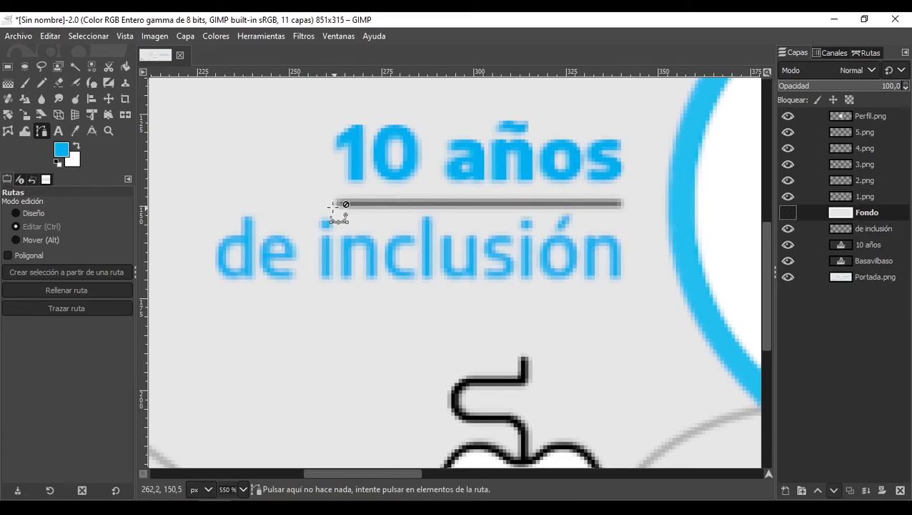
click(33, 212)
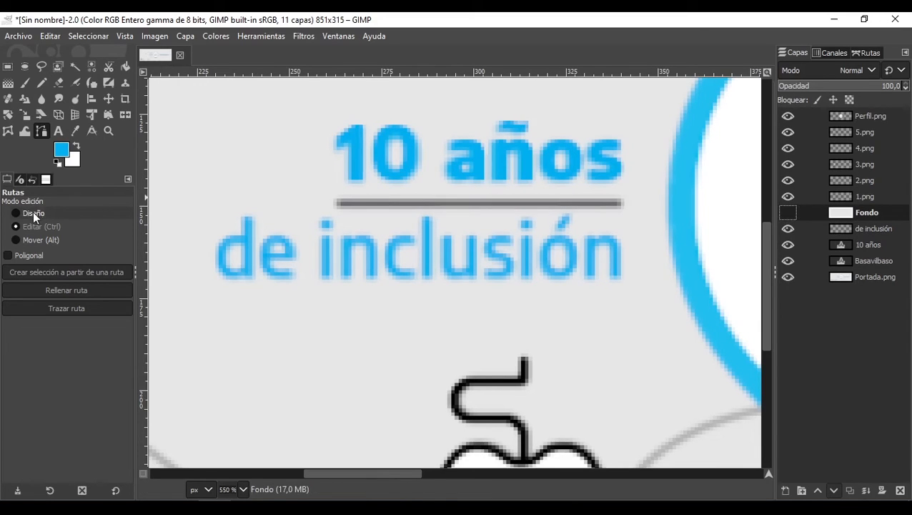
click(338, 203)
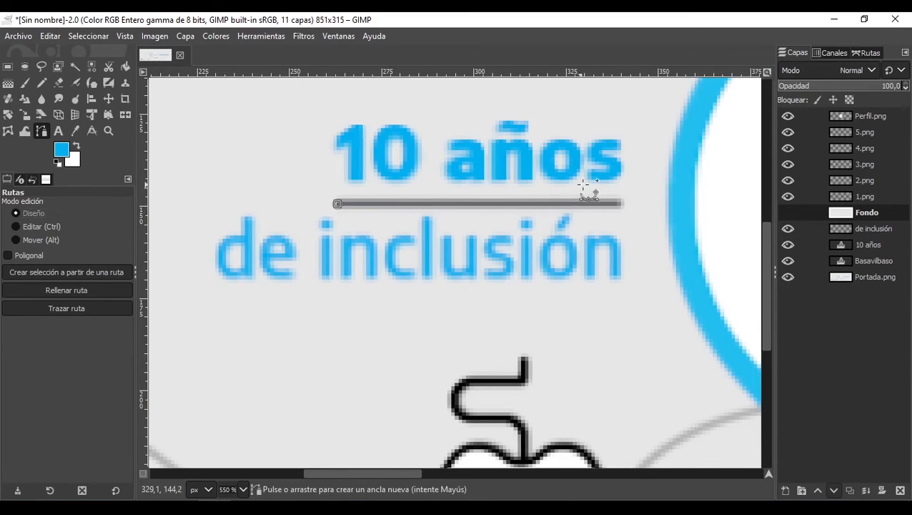
click(620, 203)
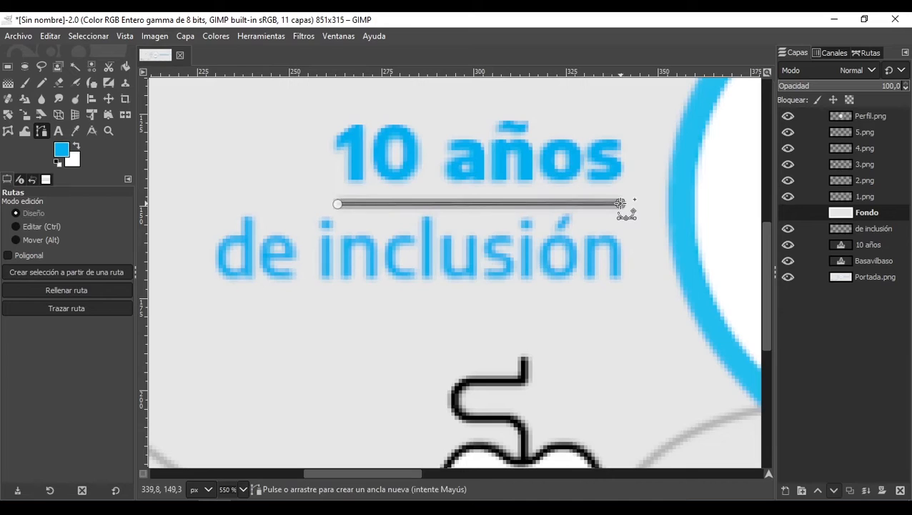
Step: Sample the dark grey of the line under "10 años" from the Portada.png layer as foreground colour, keeping Fondo hidden
click(75, 130)
click(466, 204)
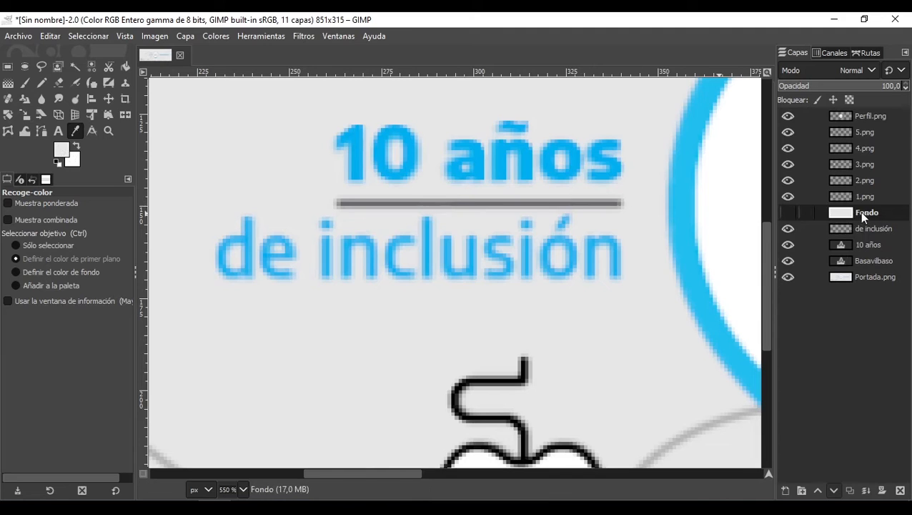
click(782, 213)
click(782, 213)
click(782, 213)
click(782, 214)
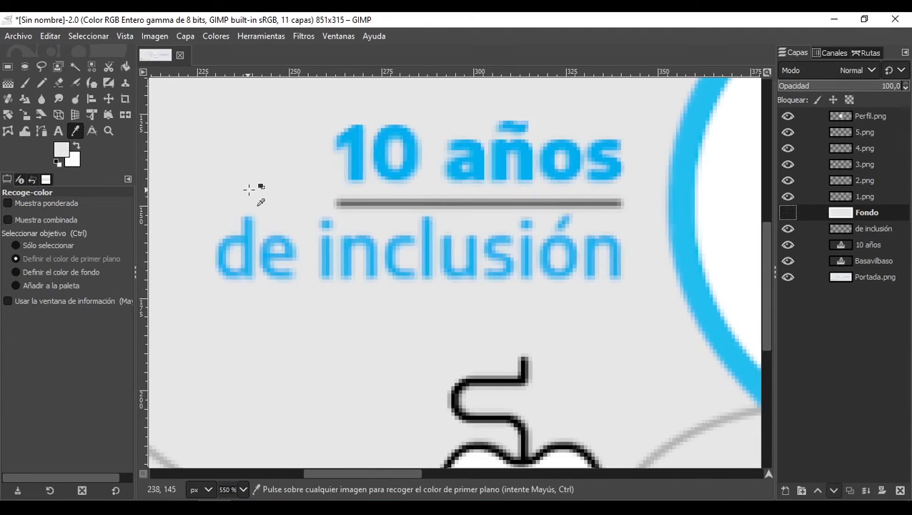
click(787, 213)
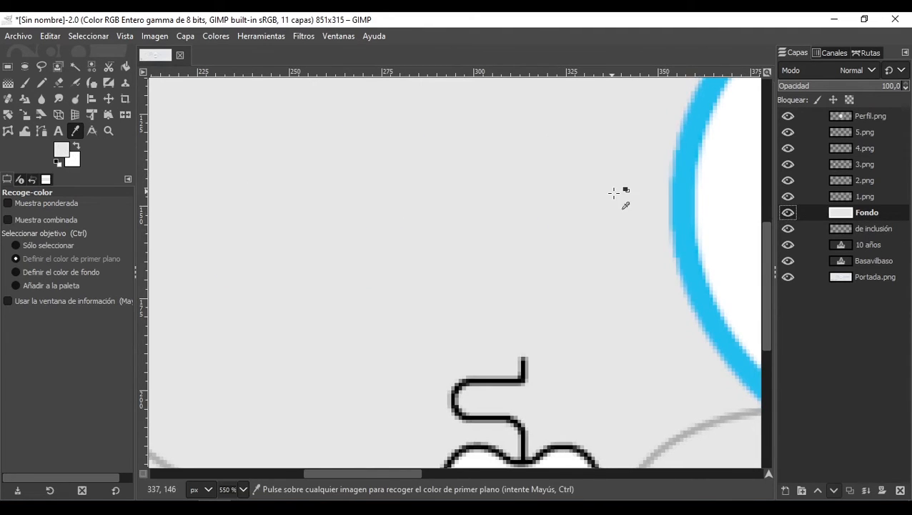
click(788, 214)
click(879, 273)
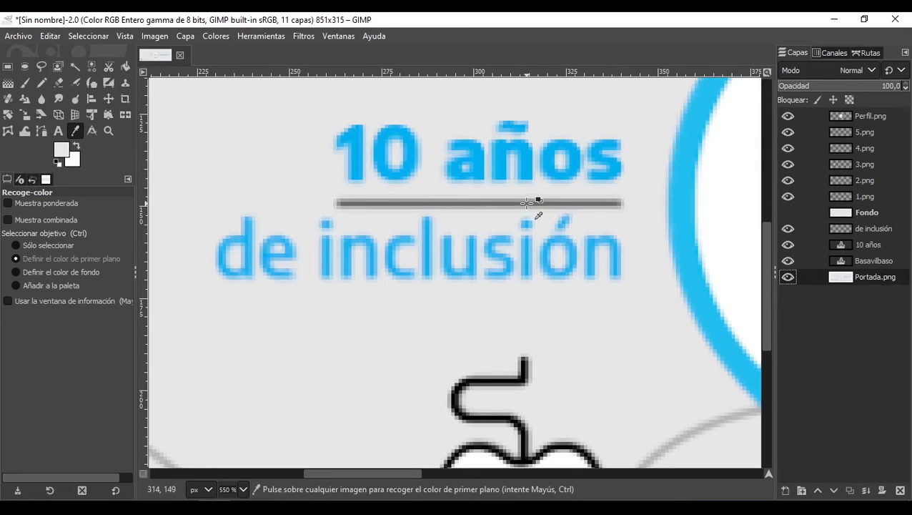
click(527, 203)
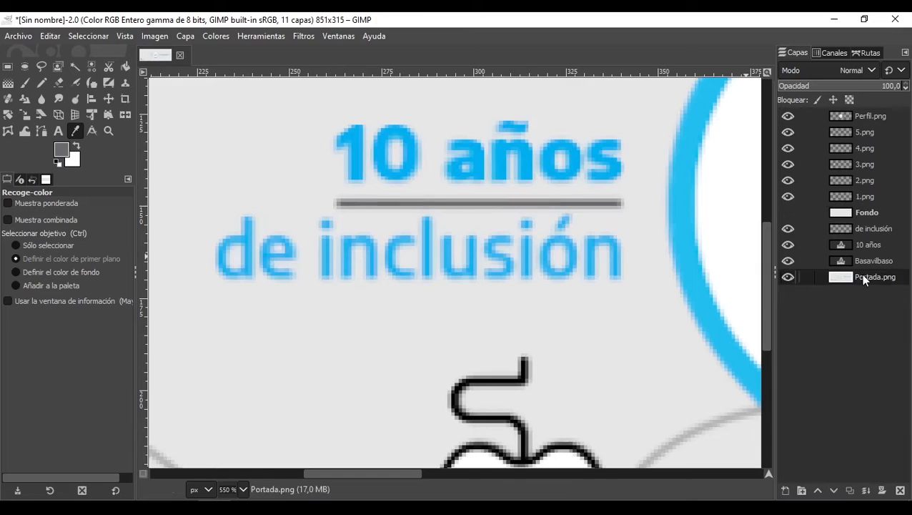
Step: Reselect the Fondo layer, show the path Sin nombre #1 and activate it for editing with the Paths tool
click(865, 212)
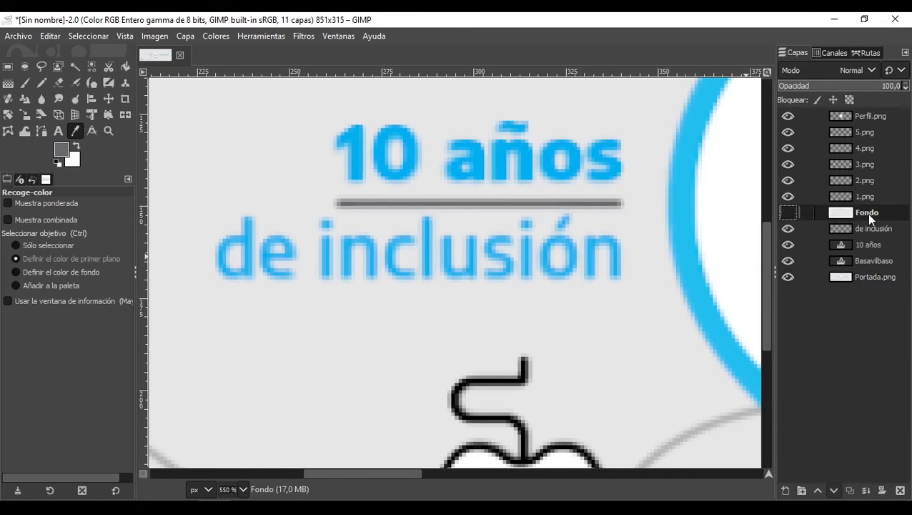
click(866, 54)
click(851, 90)
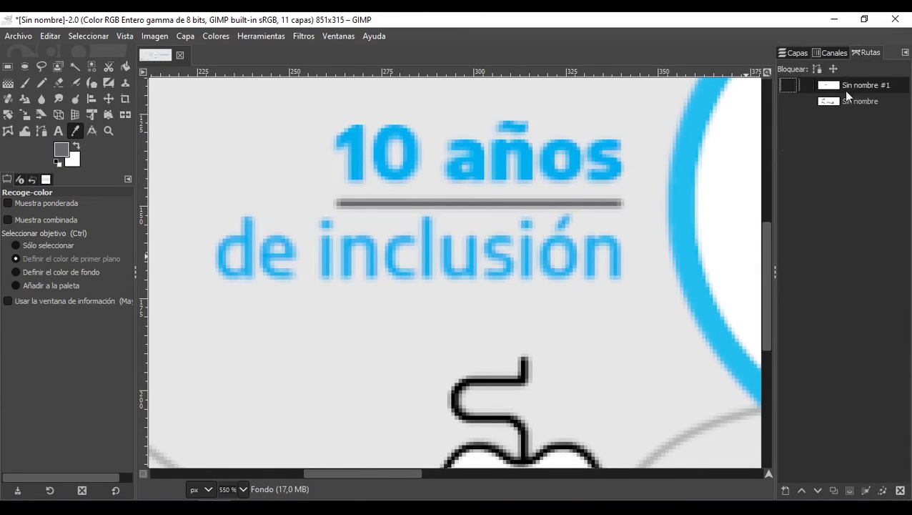
click(43, 131)
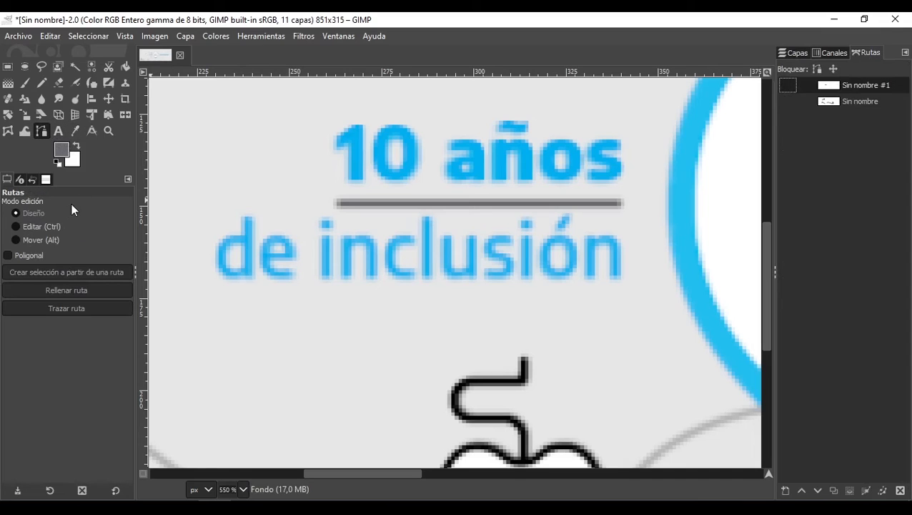
click(788, 86)
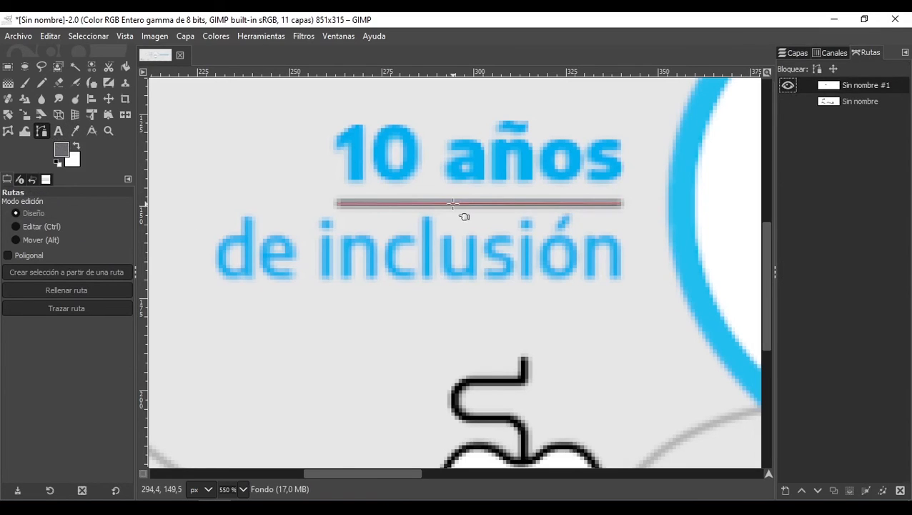
click(453, 203)
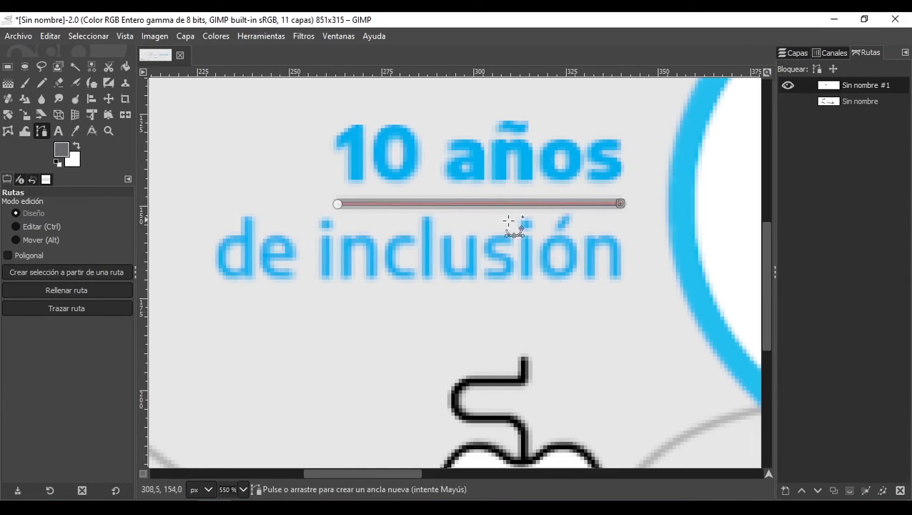
Step: Stroke the path under "10 años" on the Fondo layer with a solid 2,0 px line
click(82, 307)
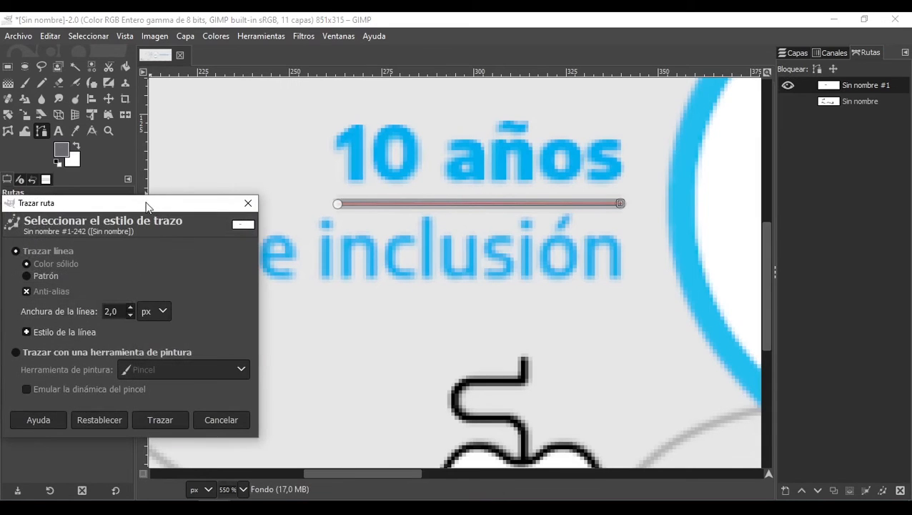
drag(147, 206, 210, 147)
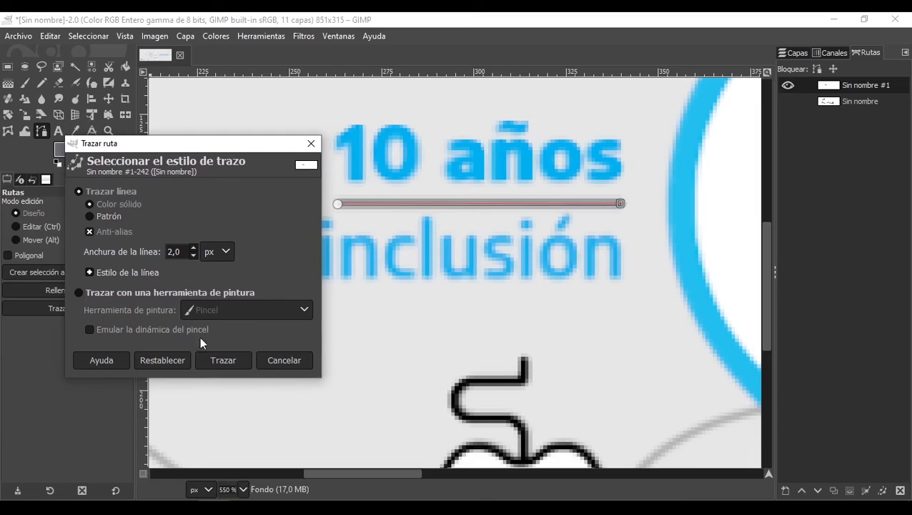
click(223, 360)
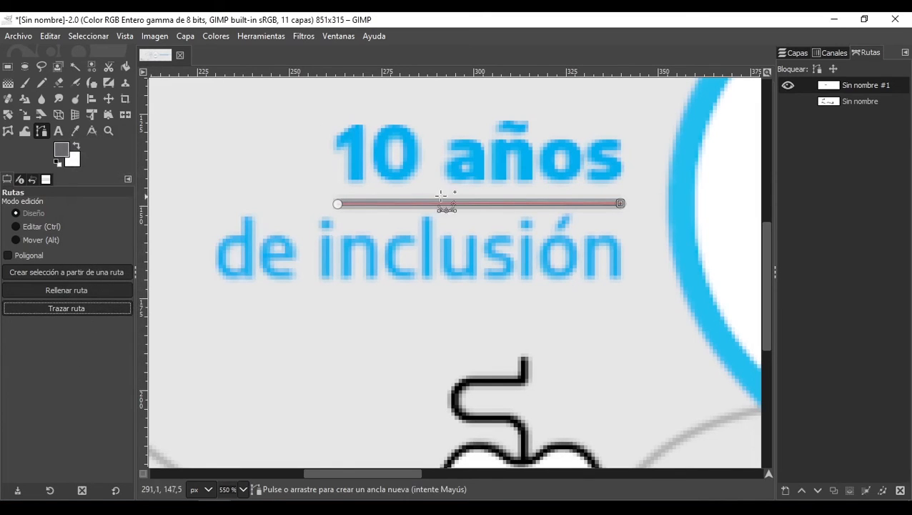
Step: Stroke the same path again on the Fondo layer with the line width set to 3,0 px
click(69, 309)
drag(119, 316, 38, 319)
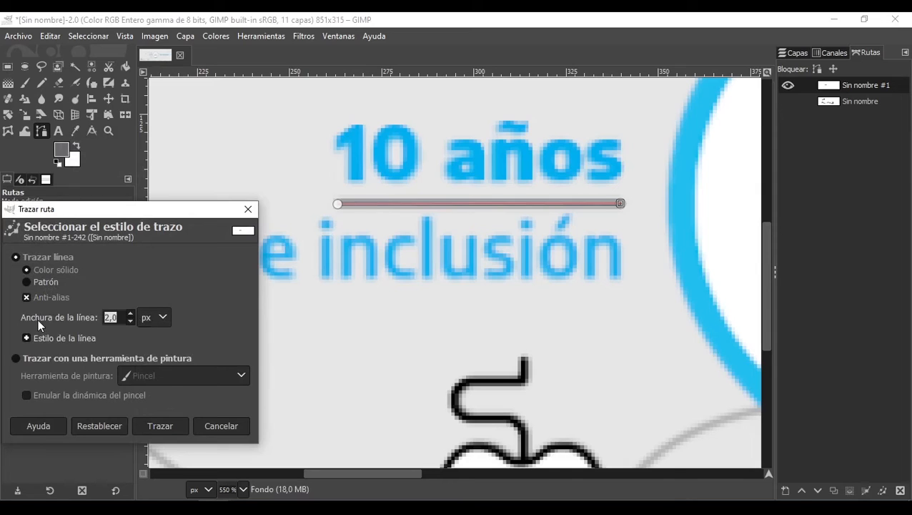
text(3)
click(162, 428)
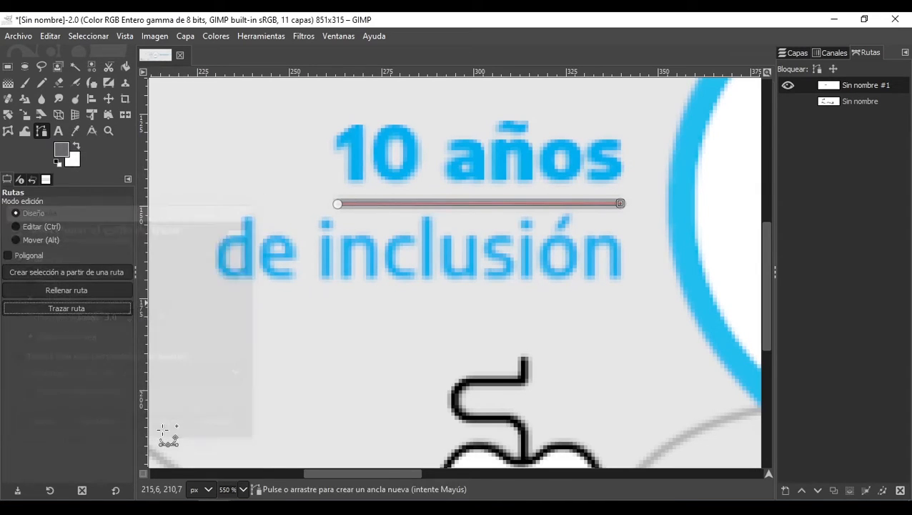
click(68, 314)
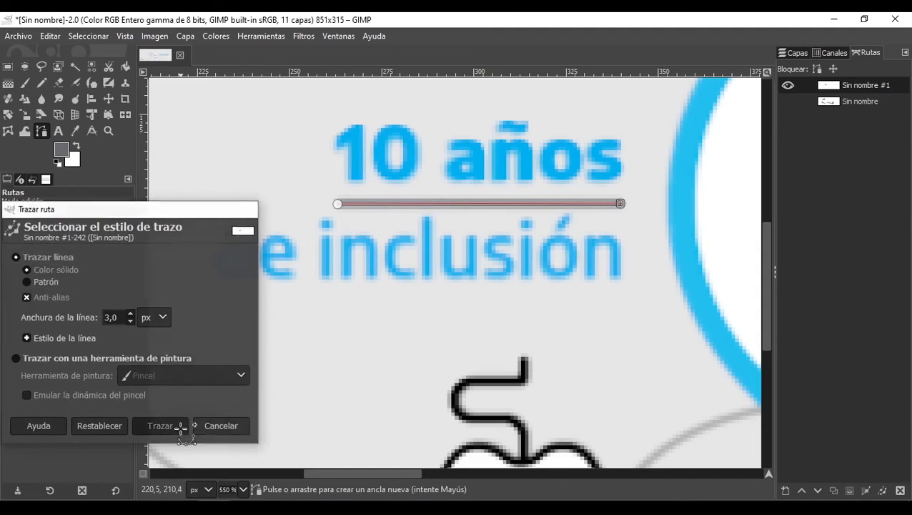
click(180, 428)
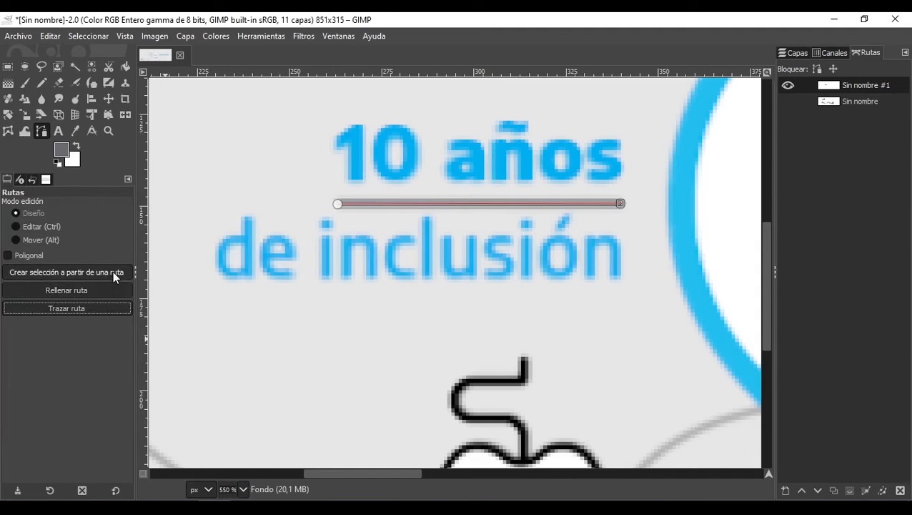
Step: Show the Fondo layer and hide the path Sin nombre #1, leaving path editing for the Text tool
click(78, 312)
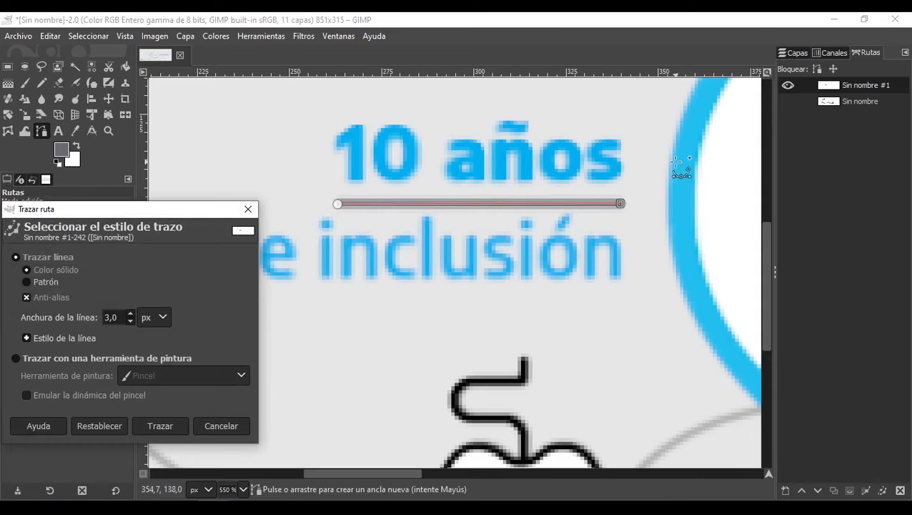
click(792, 52)
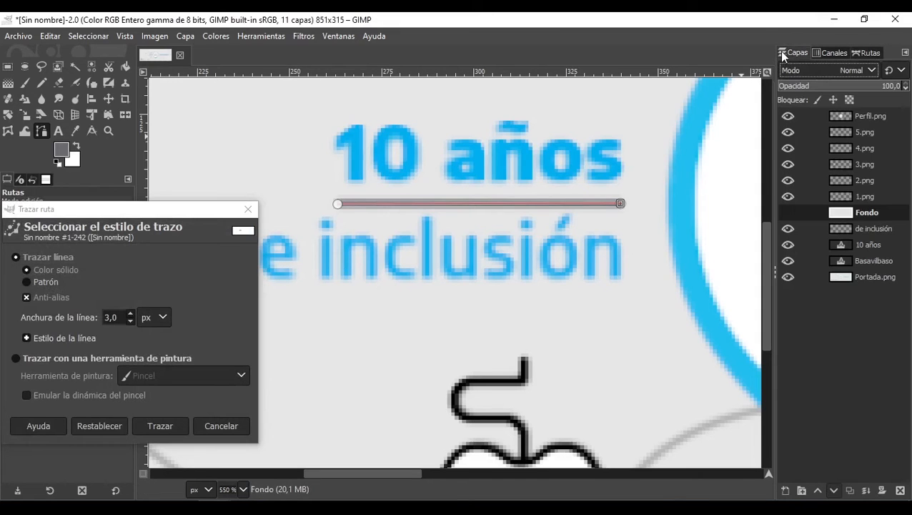
click(788, 213)
click(249, 211)
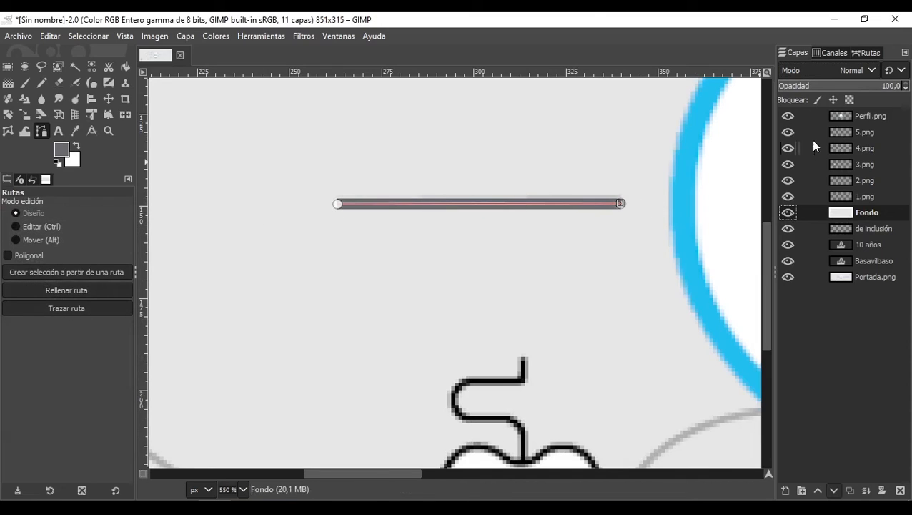
click(867, 52)
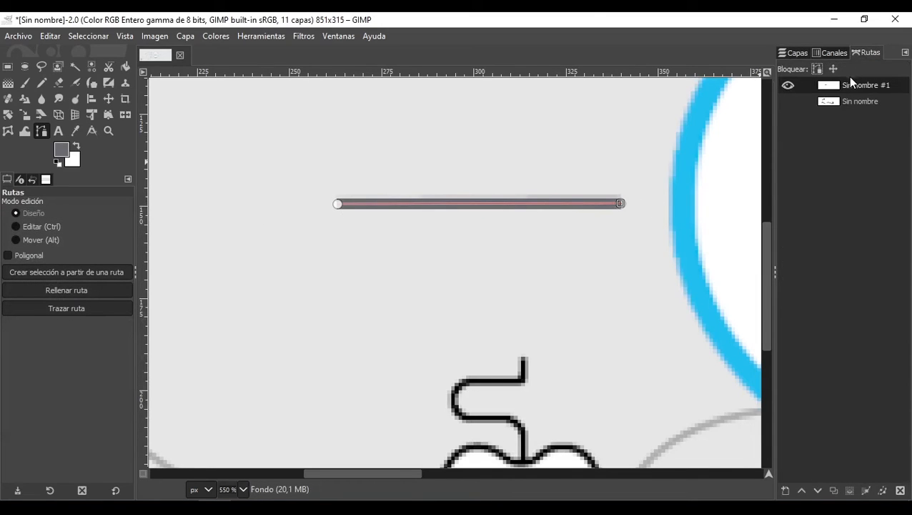
click(787, 86)
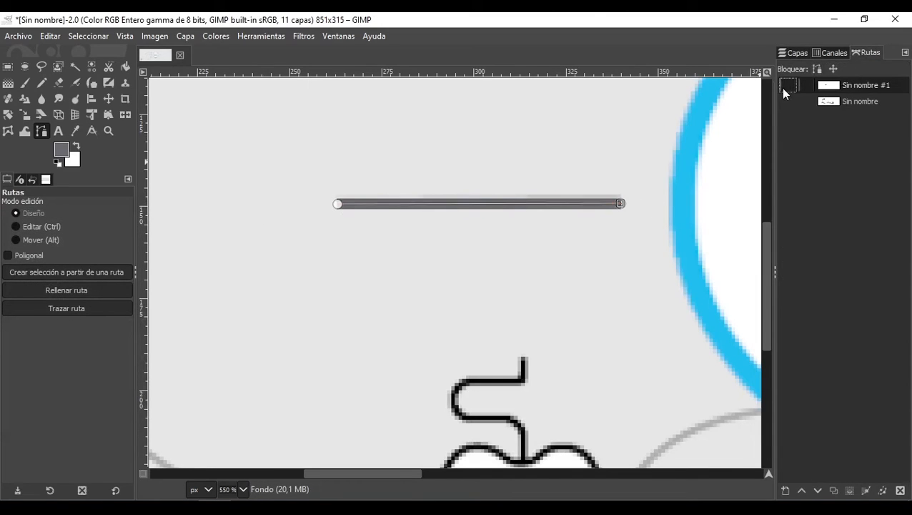
click(797, 53)
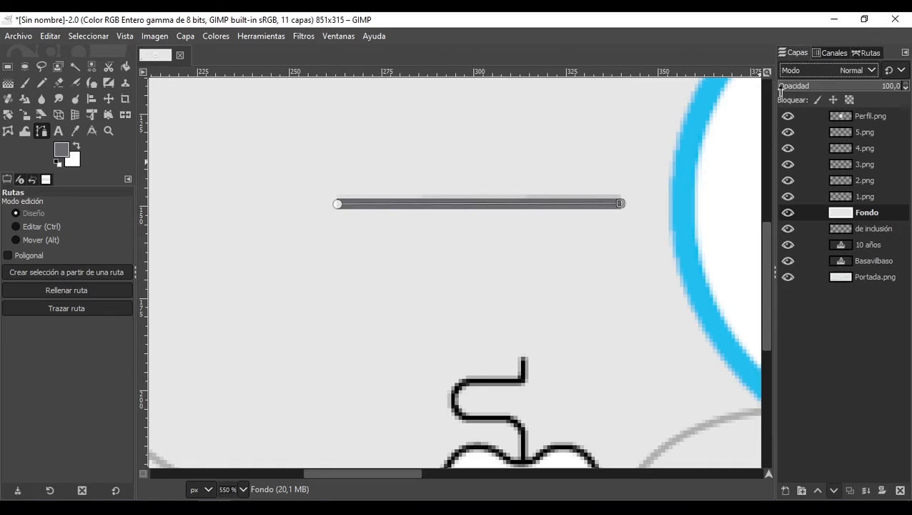
click(62, 133)
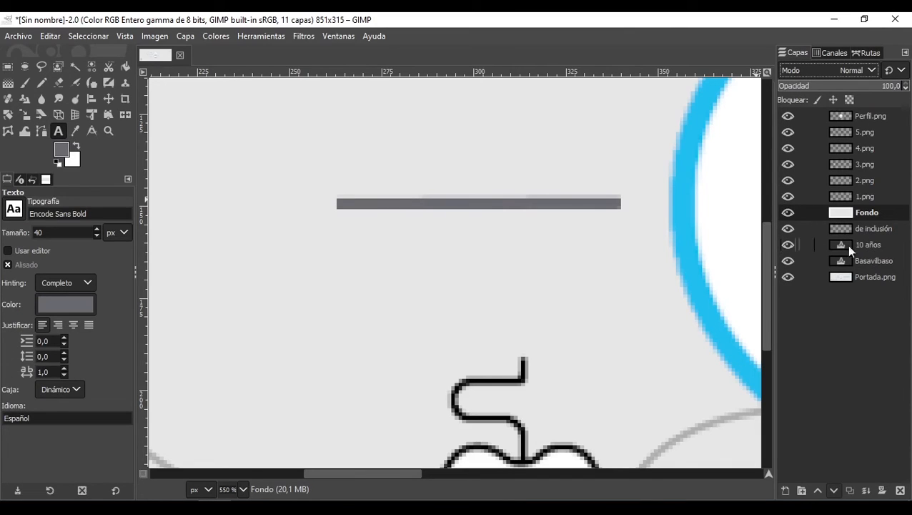
Step: Move the Fondo layer below the three text layers, directly above Portada.png
ctrl+scroll(666, 246, down, 10)
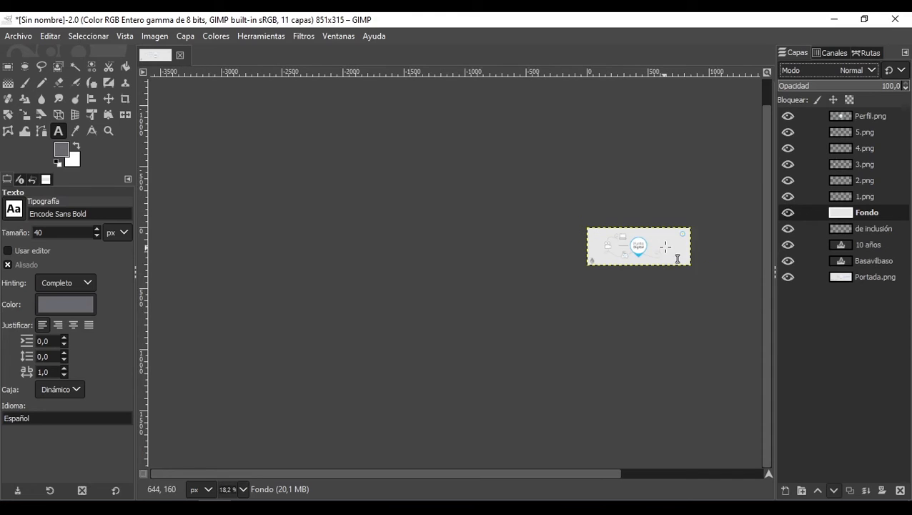
ctrl+scroll(666, 247, up, 6)
scroll(710, 233, down, 1)
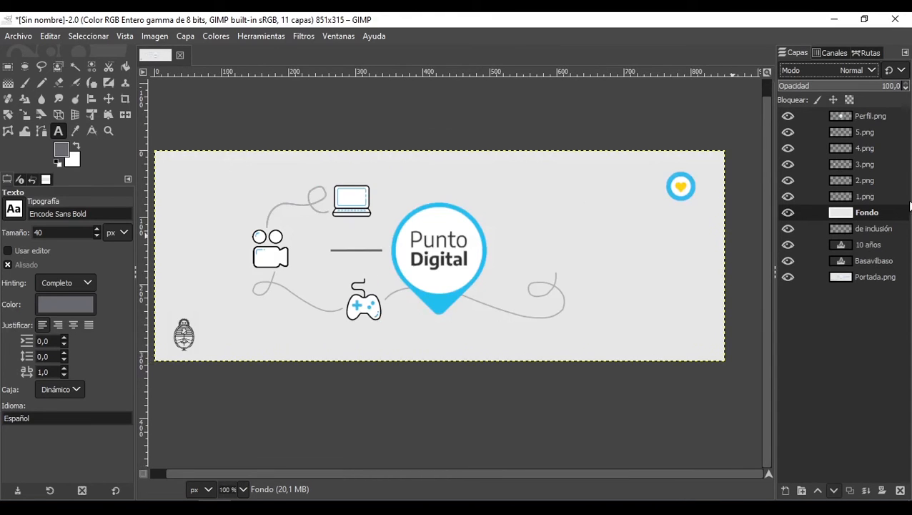
drag(871, 213, 873, 268)
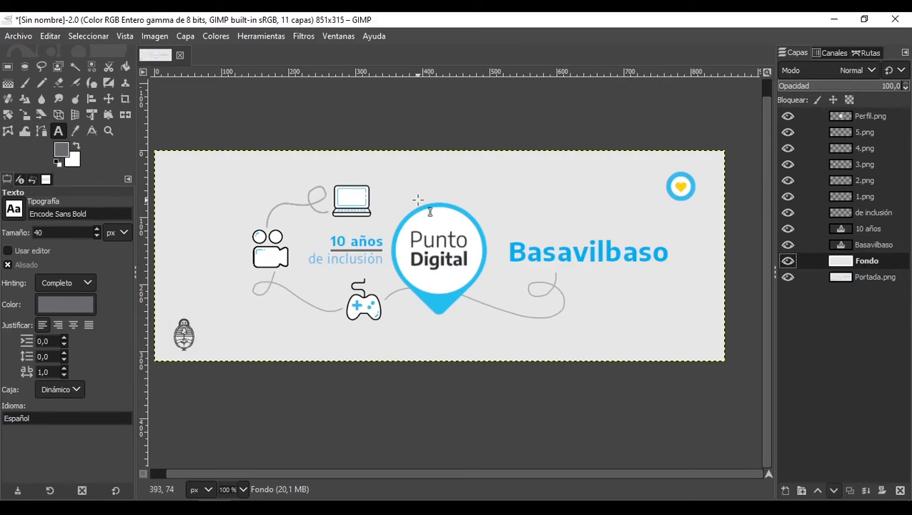
Step: Hide the Fondo layer and draw a text box around the "Jefatura de Gabinete de Ministros Argentina" reference lettering
scroll(192, 354, up, 2)
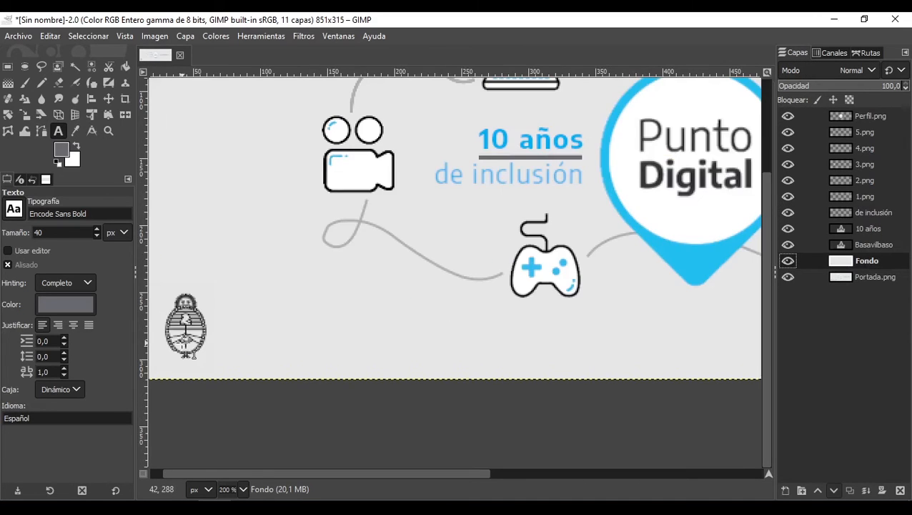
scroll(193, 354, down, 2)
scroll(183, 348, up, 2)
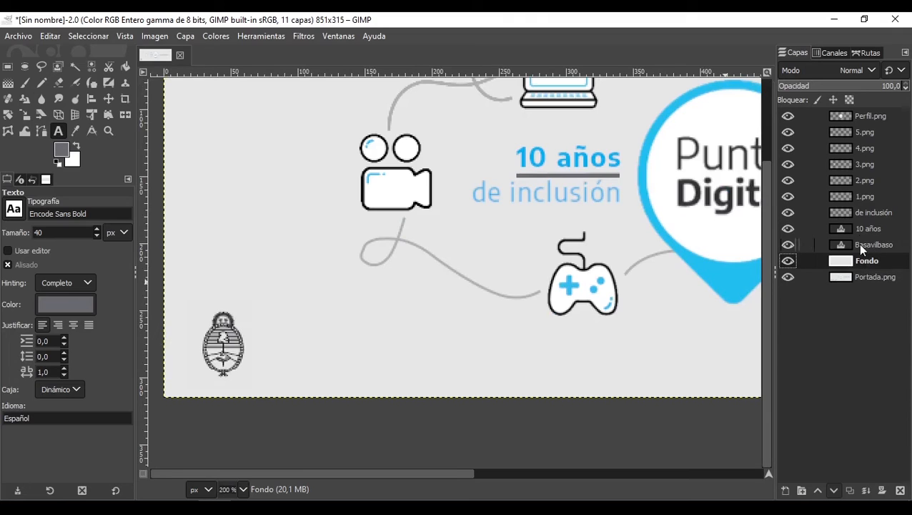
click(788, 261)
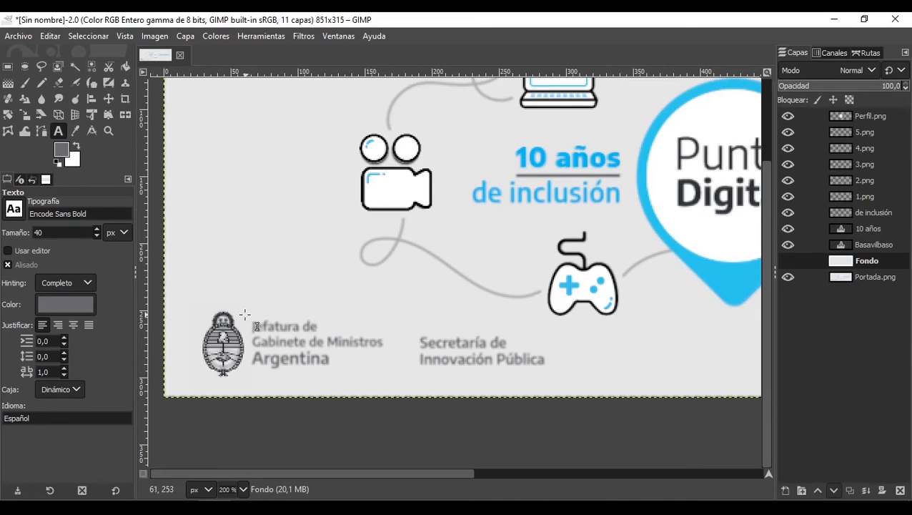
drag(248, 315, 403, 377)
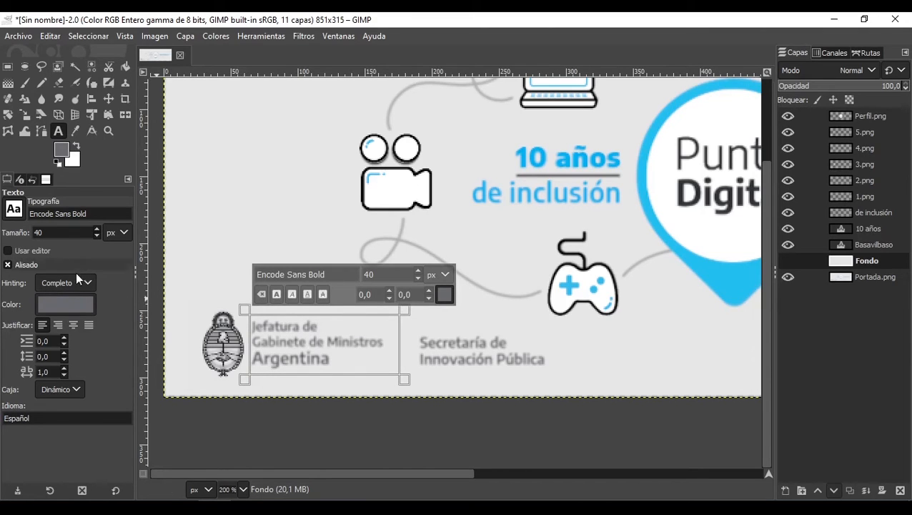
Step: Sample the grey of the "Argentina" lettering from the Portada.png layer as foreground colour and reactivate the Text tool
click(75, 130)
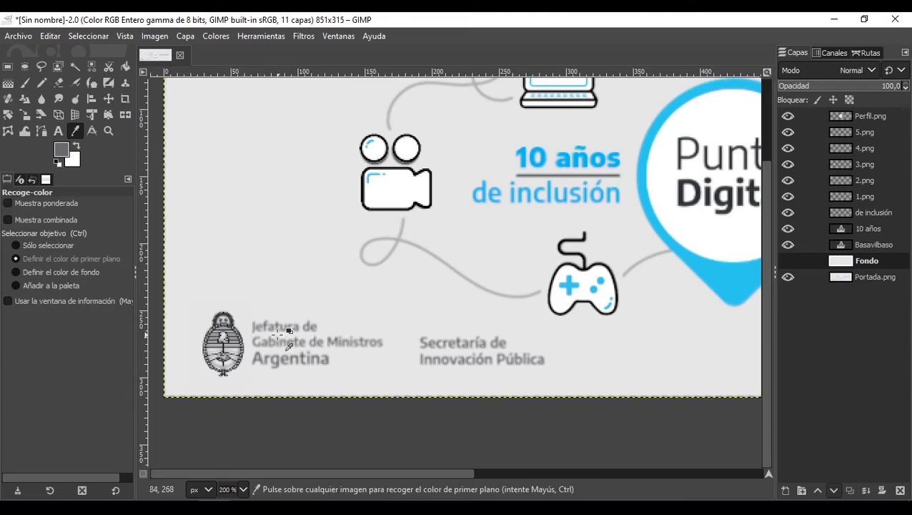
click(259, 355)
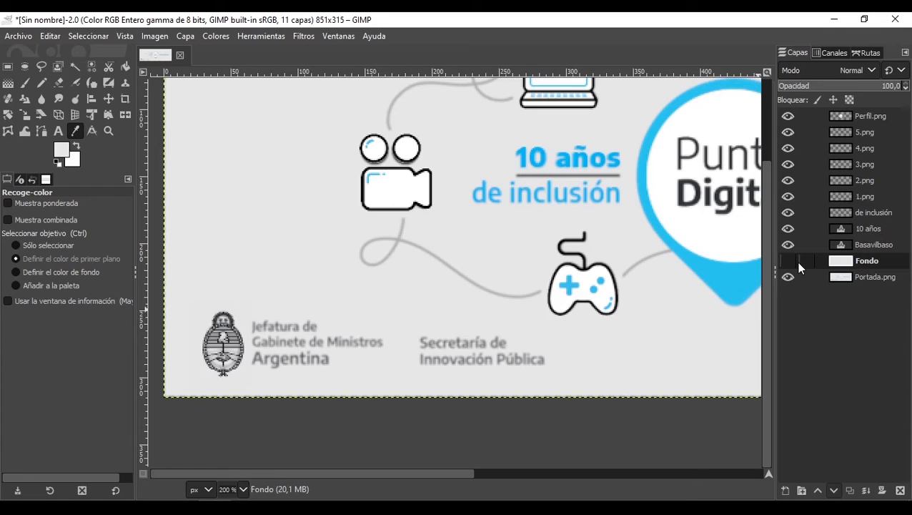
click(841, 277)
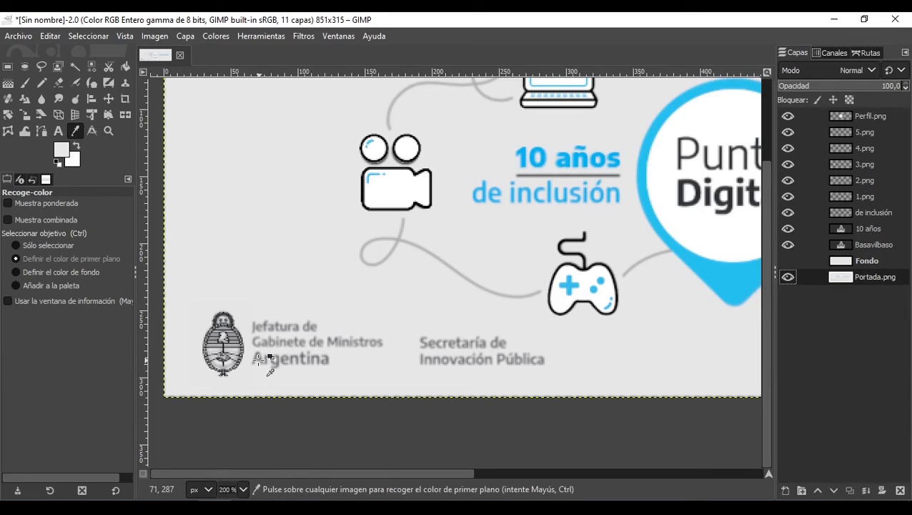
click(270, 356)
click(58, 130)
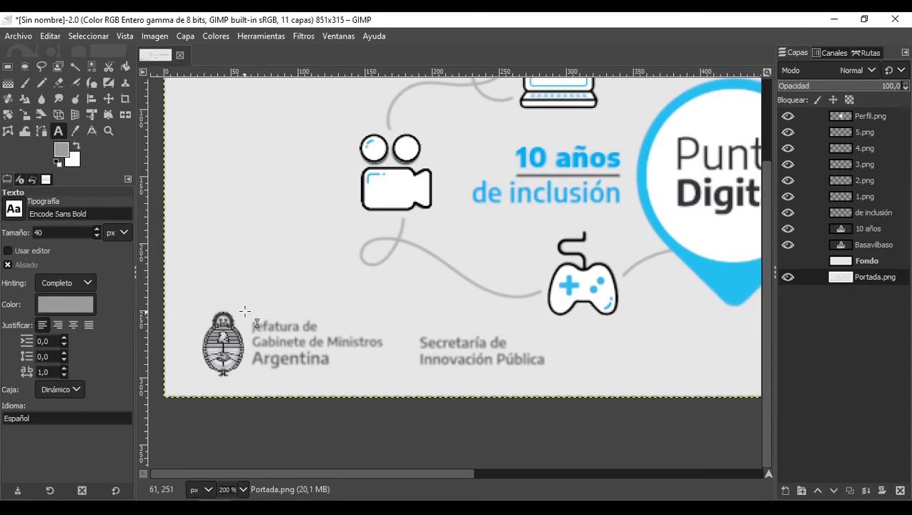
Step: Draw a text box around the "Jefatura de Gabinete de Ministros Argentina" reference lettering, begin it with "J" and set the text size to 10 px
drag(247, 310, 393, 374)
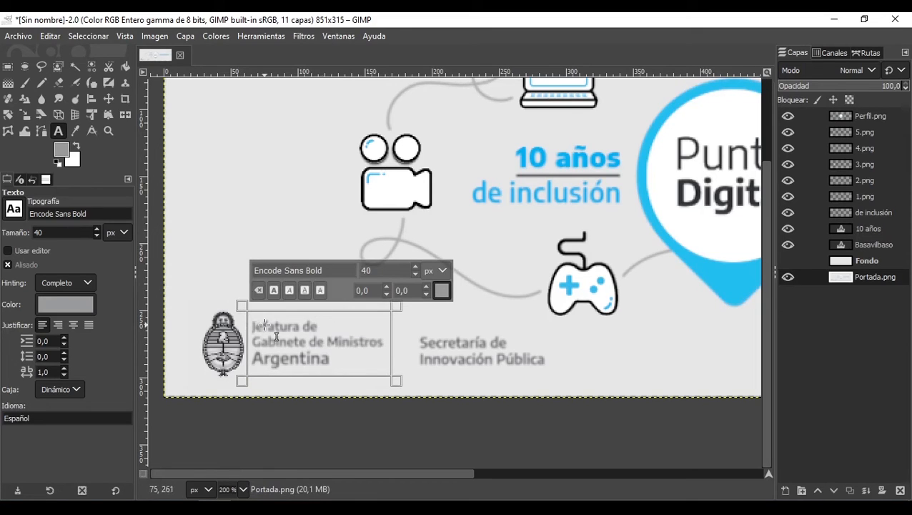
text(J)
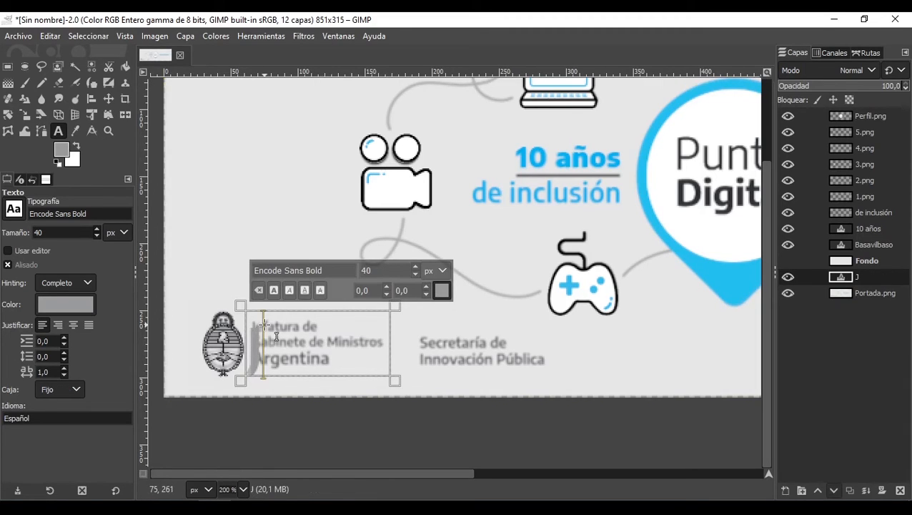
drag(276, 353, 249, 353)
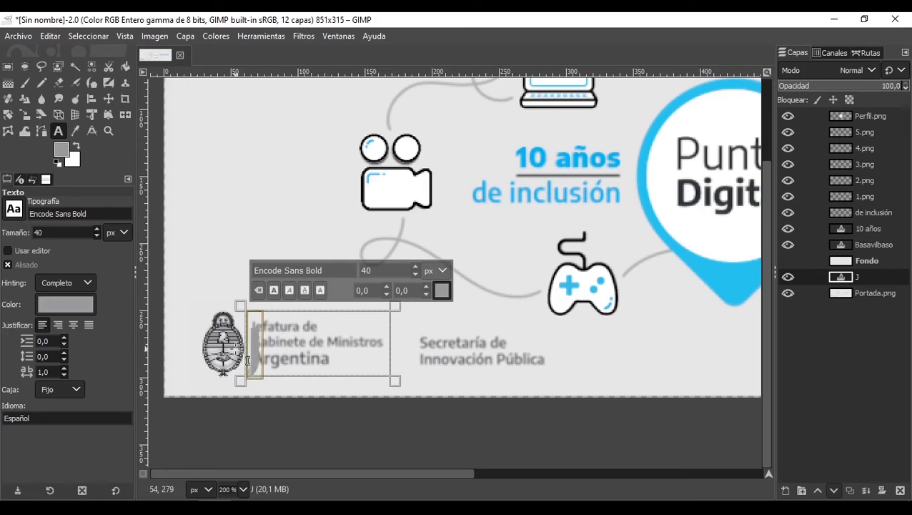
double_click(389, 271)
text(10)
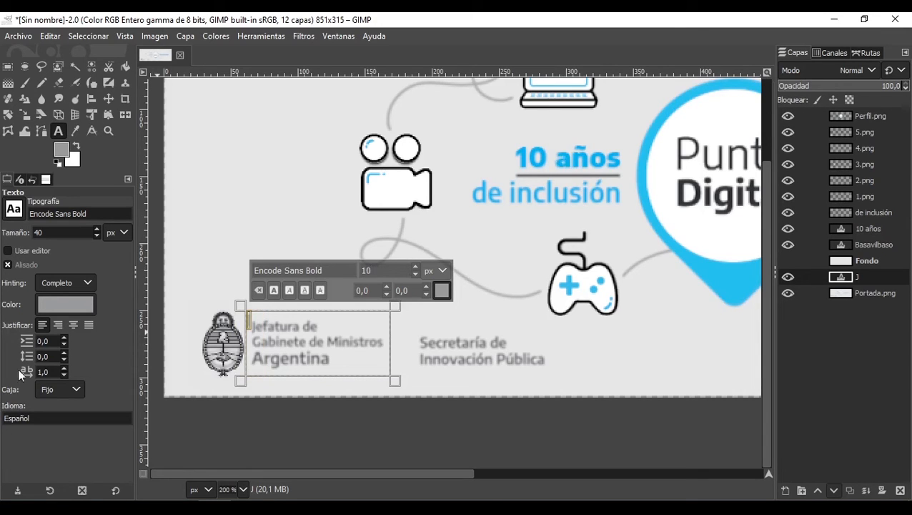
scroll(274, 321, up, 3)
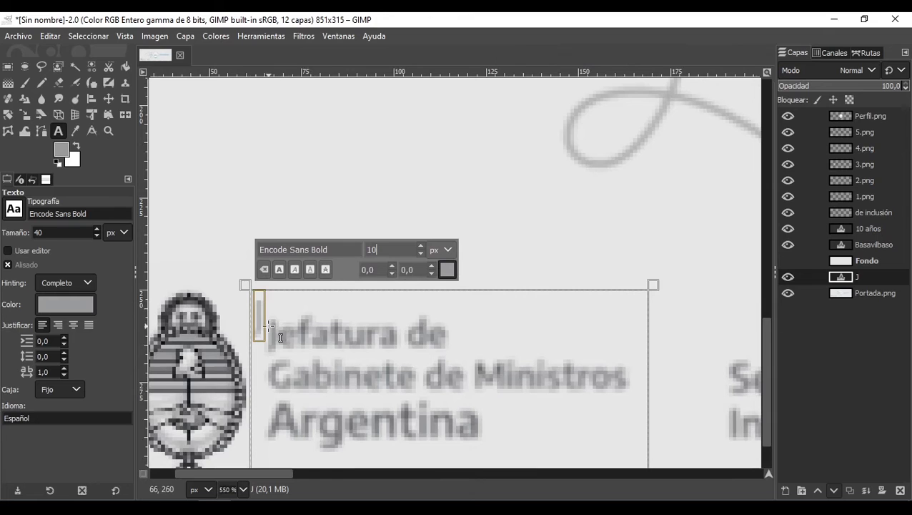
scroll(274, 322, down, 4)
scroll(336, 361, up, 3)
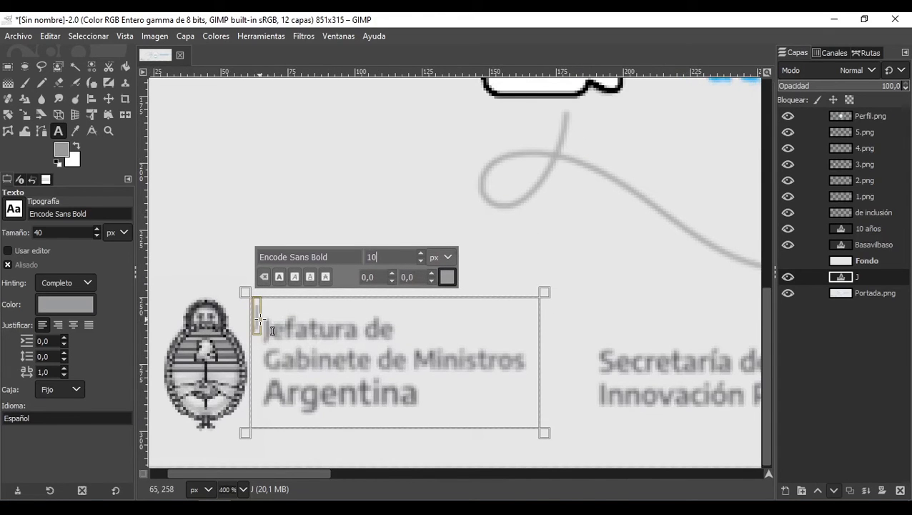
Step: Complete the text as three lines: "Jefatura de", "Gabinete de Ministros" and "Argentina"
text(e)
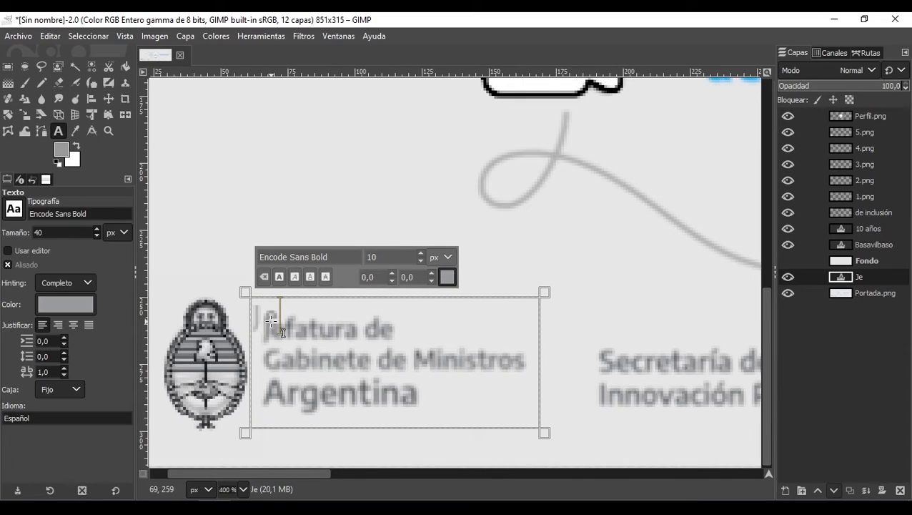
text(fa)
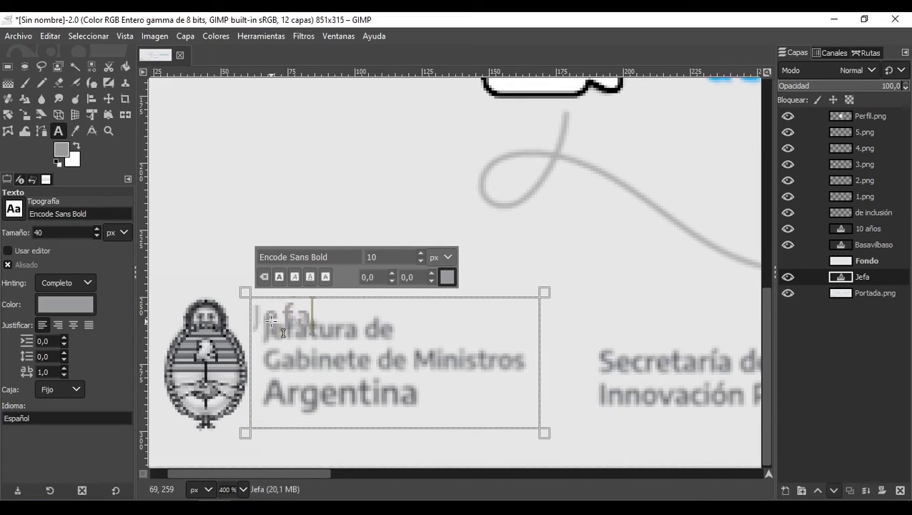
text(tura de)
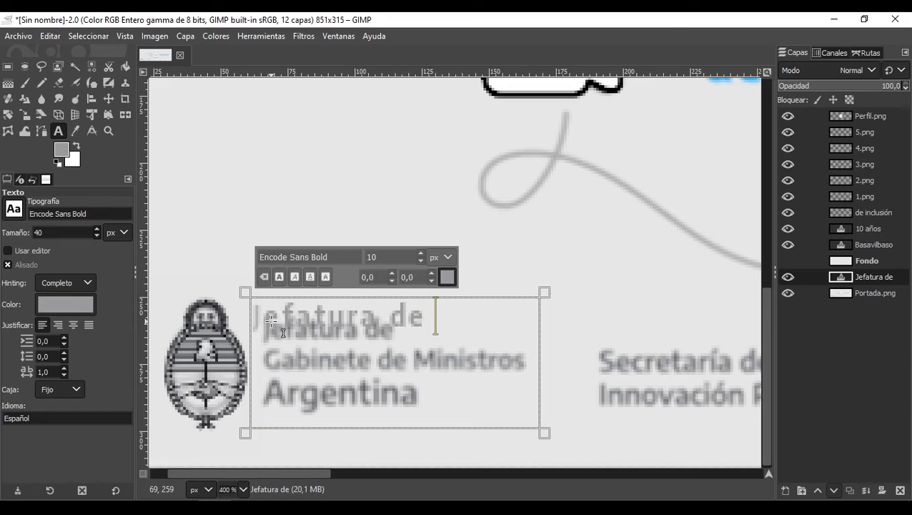
key(Return)
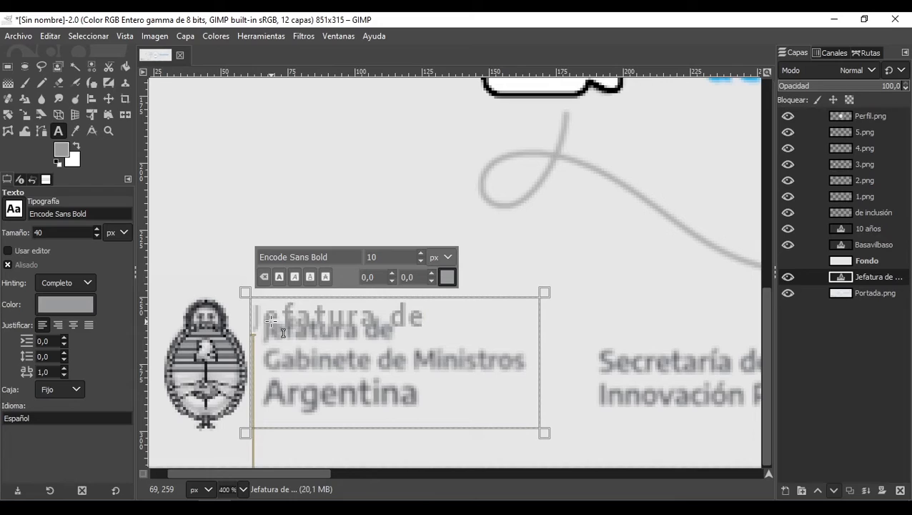
text(Gabinete d)
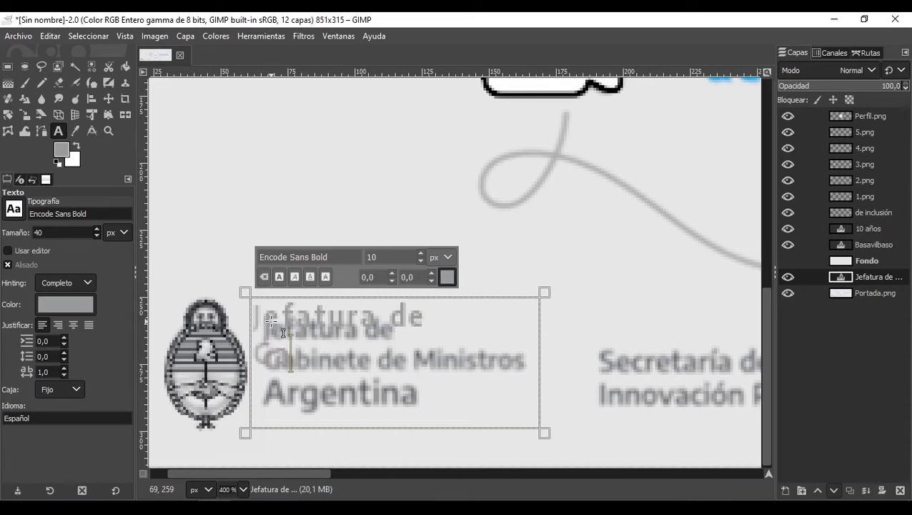
text(e M)
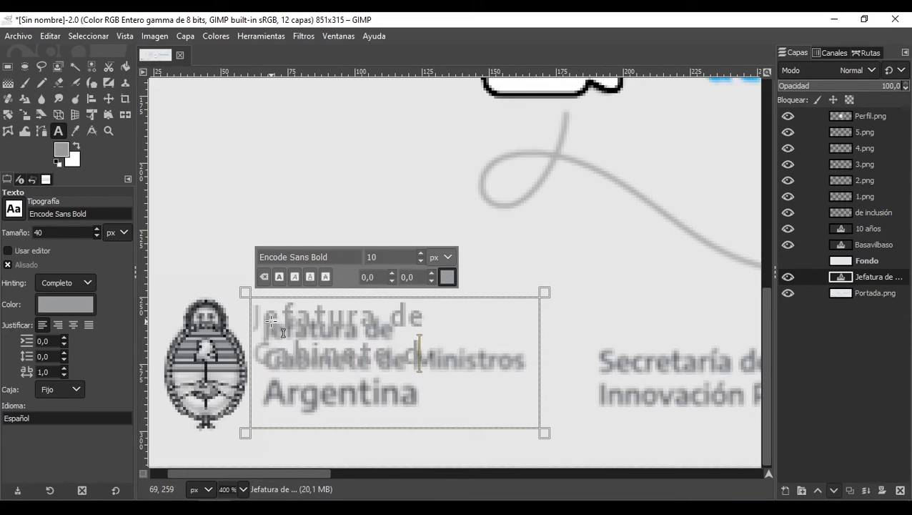
text(inistros)
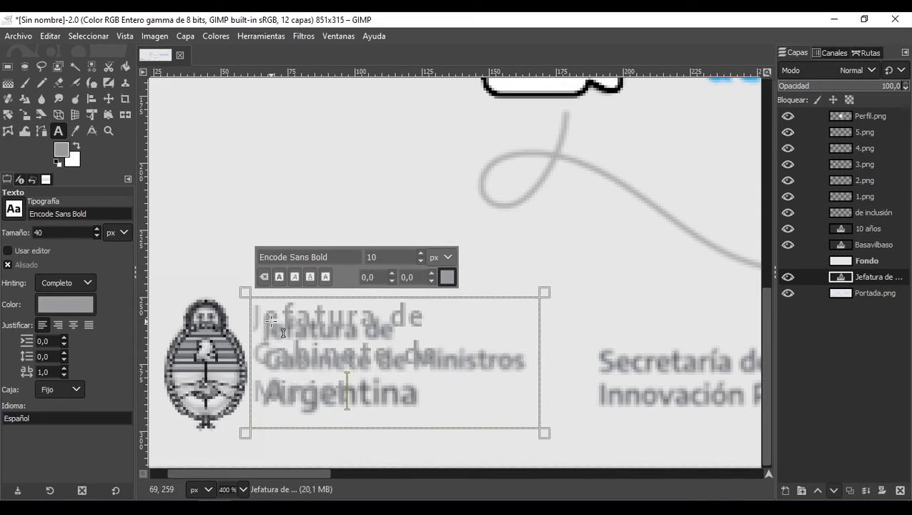
key(Right)
key(Right)
key(Right)
key(Right)
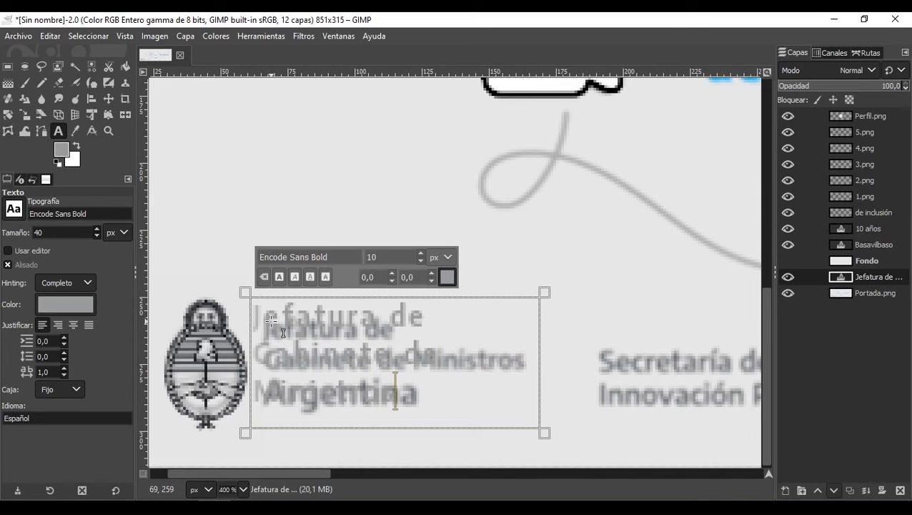
key(Right)
key(Return)
text(Argenti)
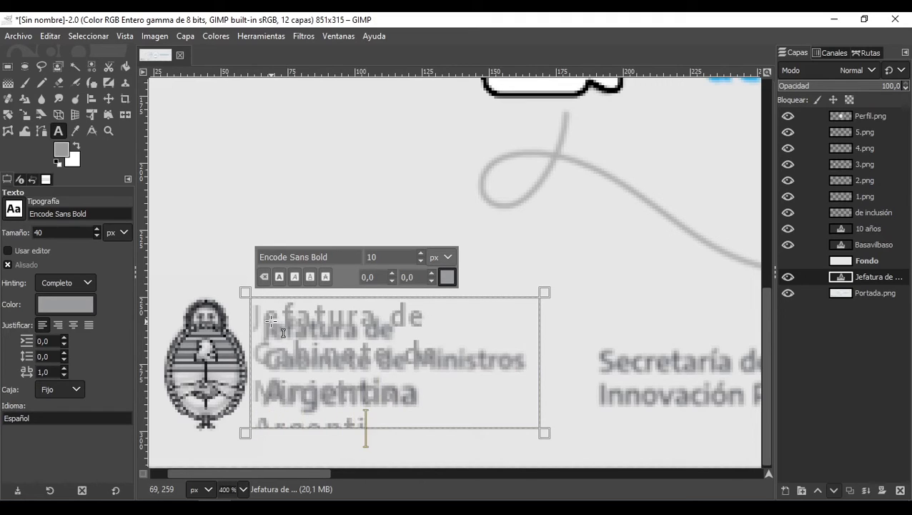
text(na)
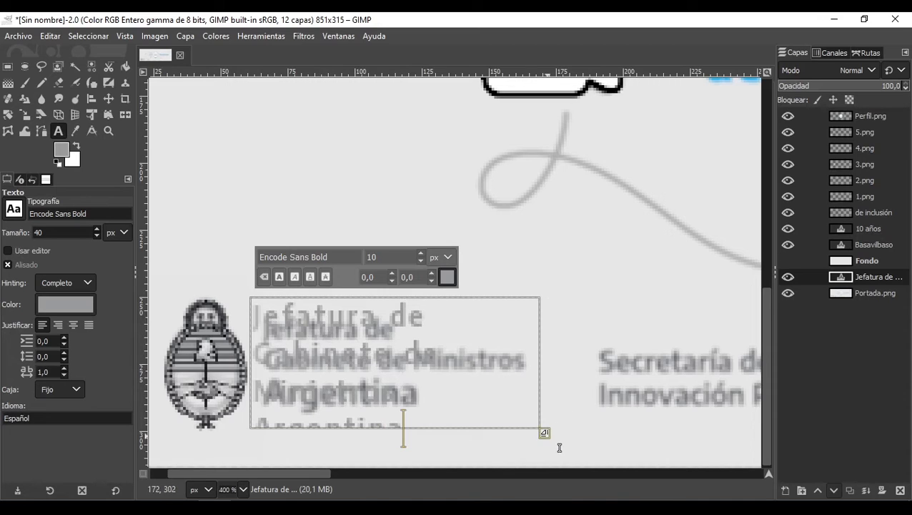
Step: Widen the text box so "Gabinete de Ministros" fits on one line and set the line spacing to -2,0
drag(545, 432, 650, 447)
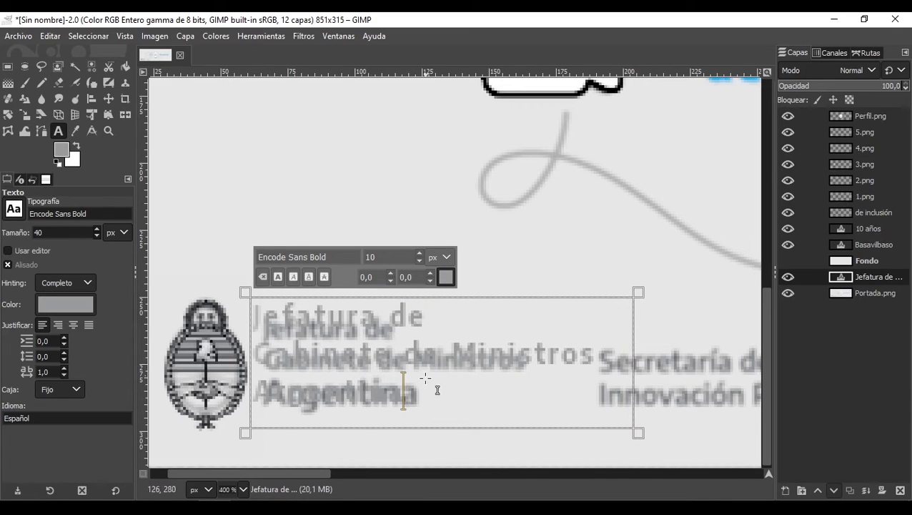
click(62, 359)
click(63, 358)
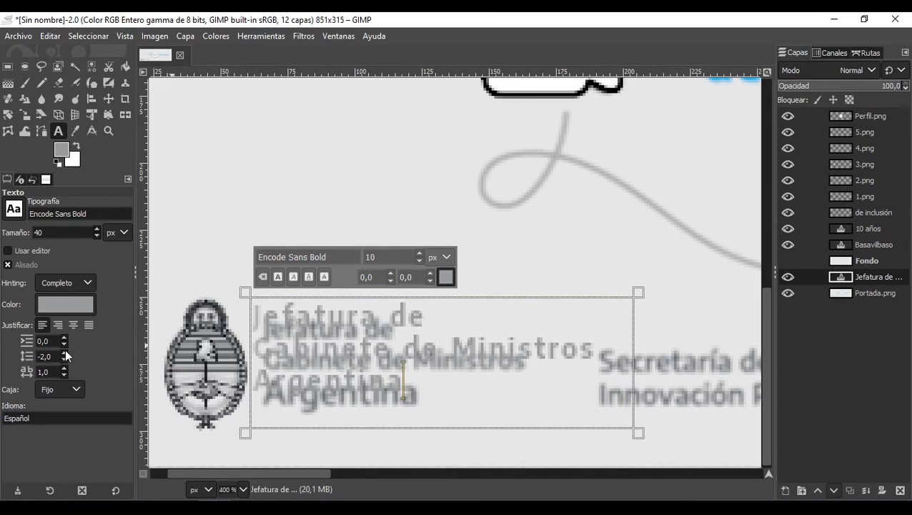
click(64, 352)
click(65, 353)
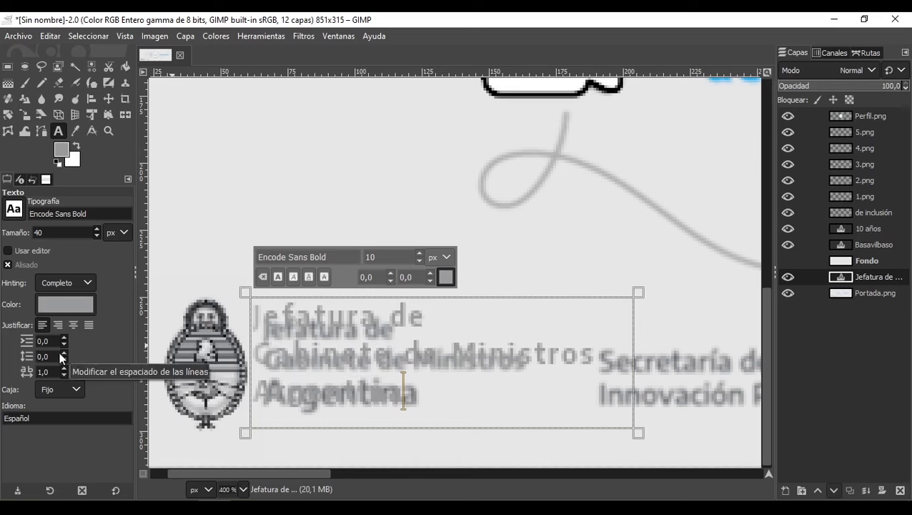
click(64, 359)
click(65, 359)
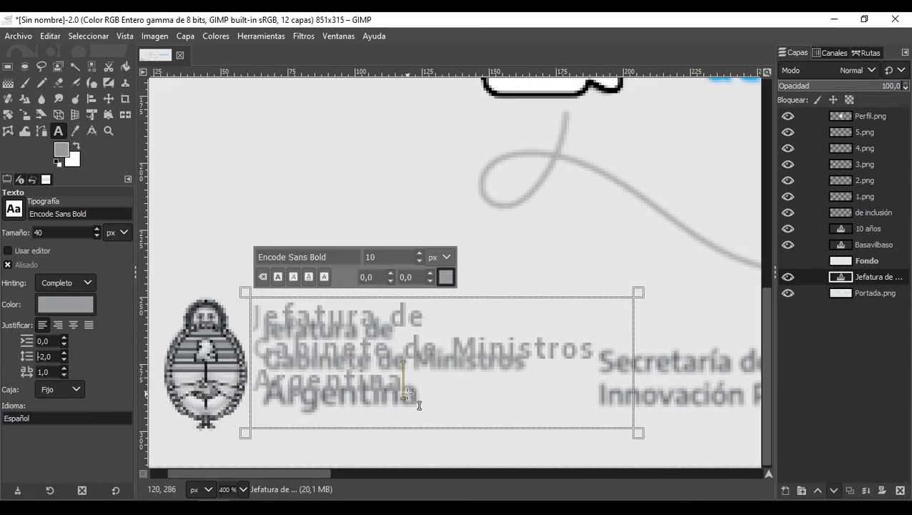
Step: Select all three lines of the "Jefatura de Gabinete de Ministros Argentina" text and set their size to 9 px
drag(418, 401, 262, 321)
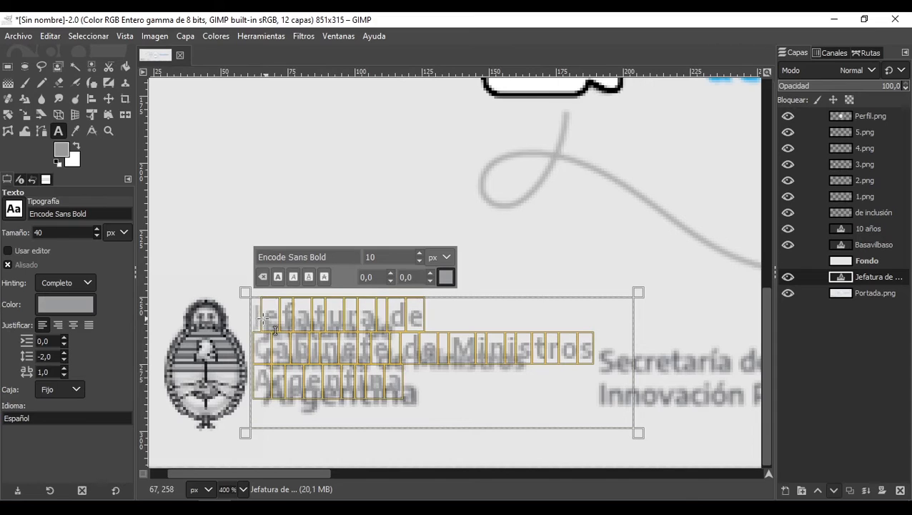
drag(399, 377, 213, 321)
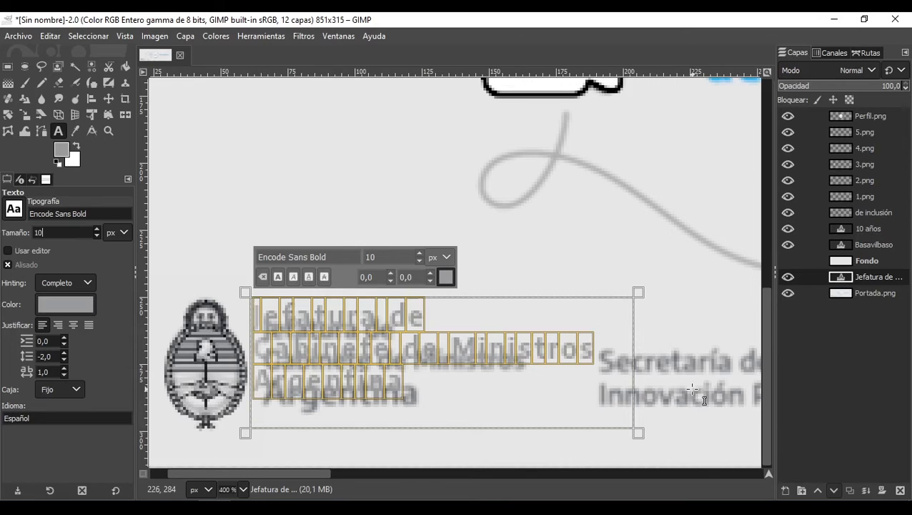
click(421, 261)
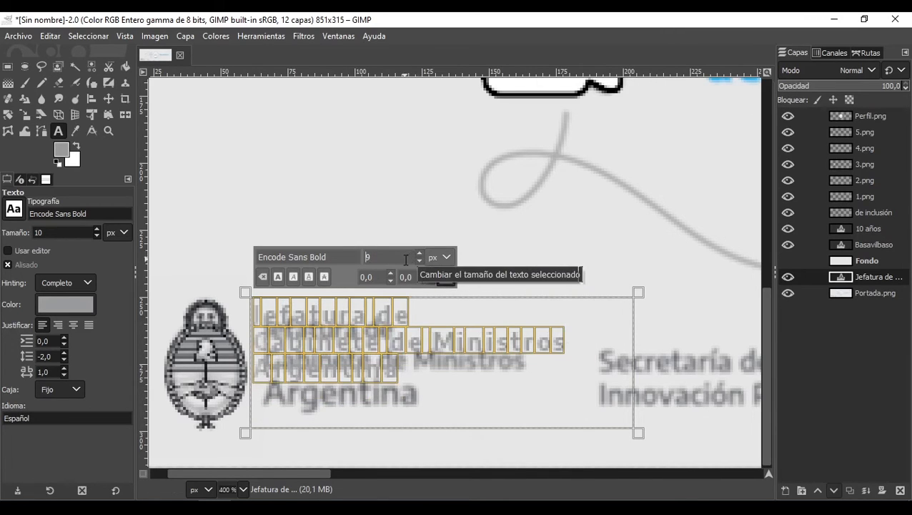
click(381, 259)
text(,)
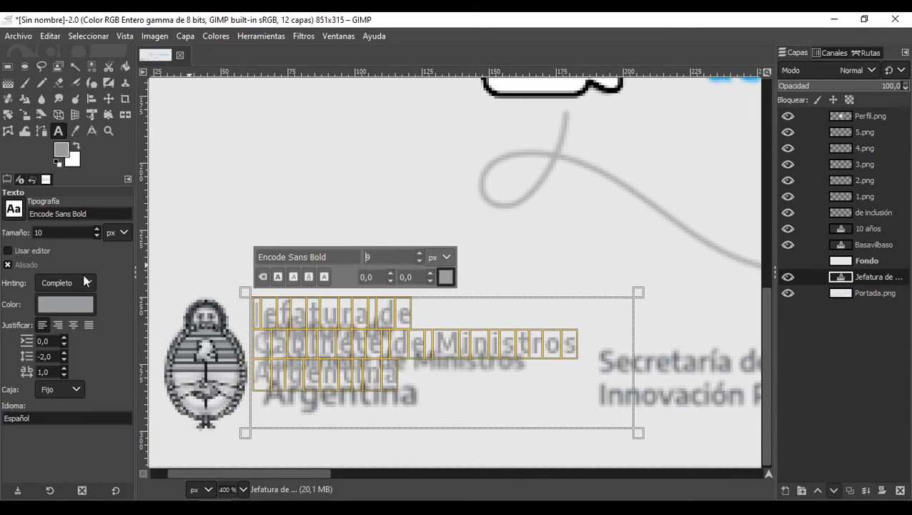
Step: Move the "Jefatura de" text layer over the reference lettering and scale it to 117 x 56 px to match
click(108, 98)
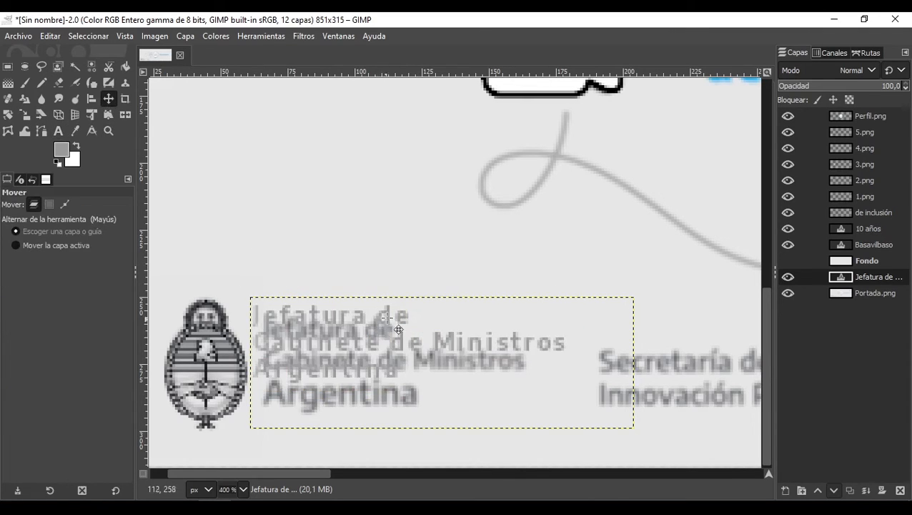
drag(384, 310, 398, 327)
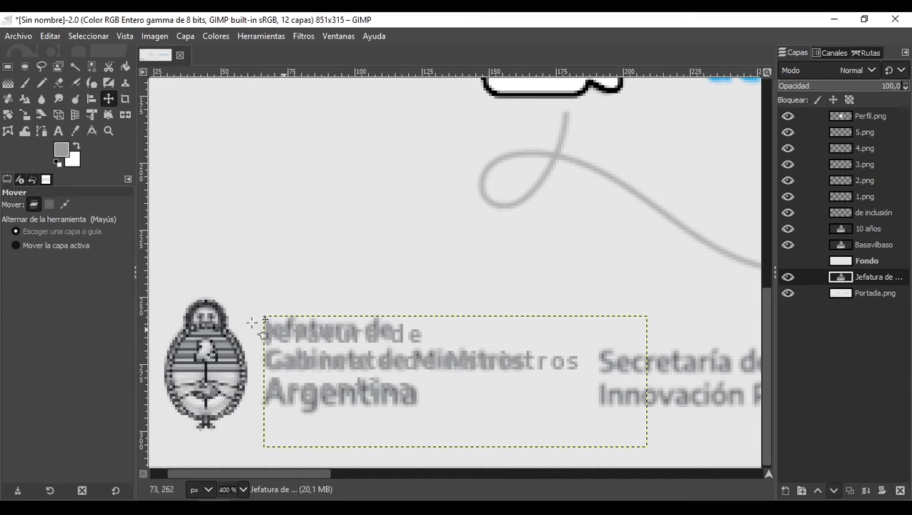
click(24, 114)
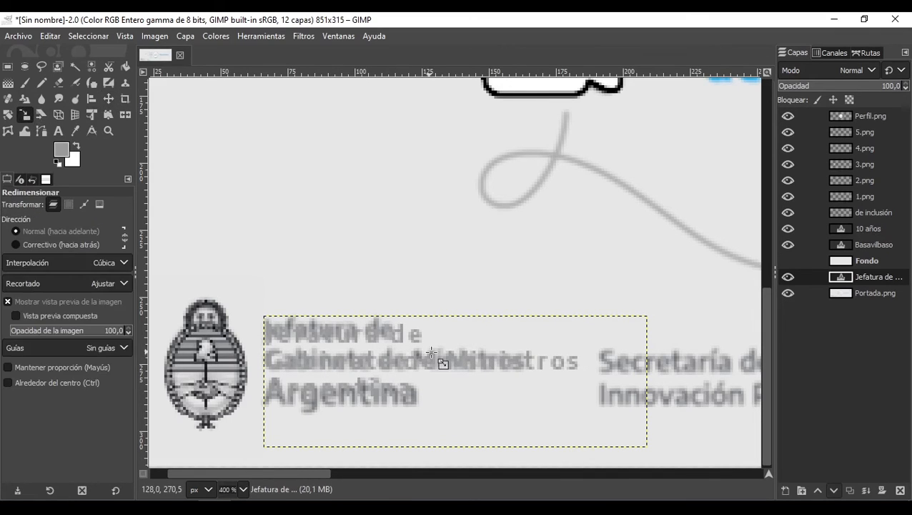
click(458, 375)
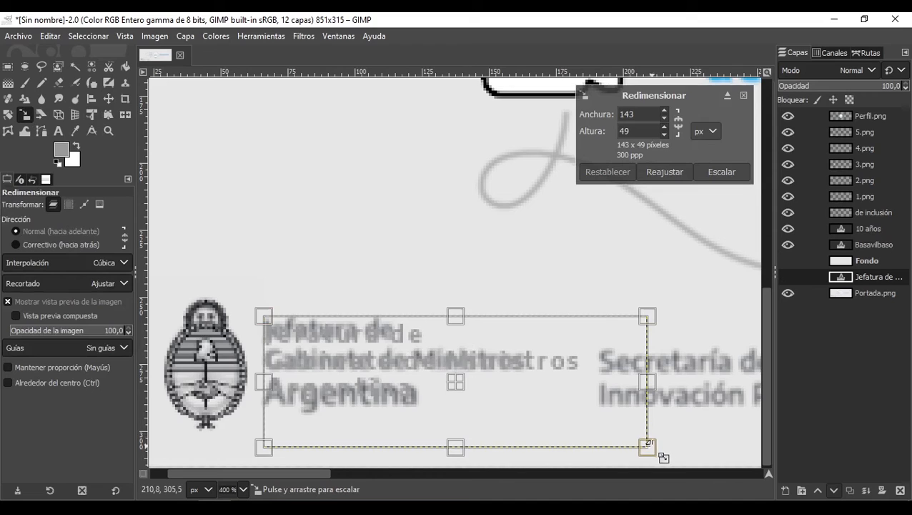
drag(648, 443, 586, 443)
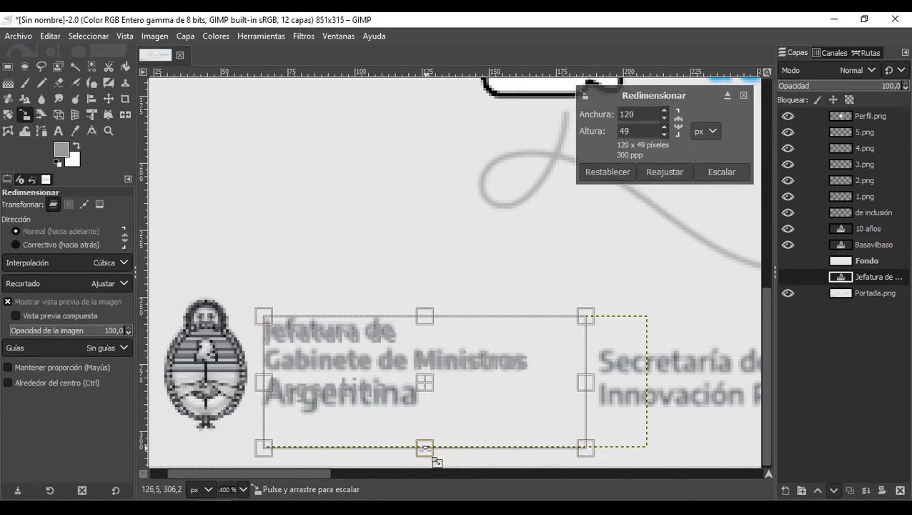
drag(436, 461, 435, 472)
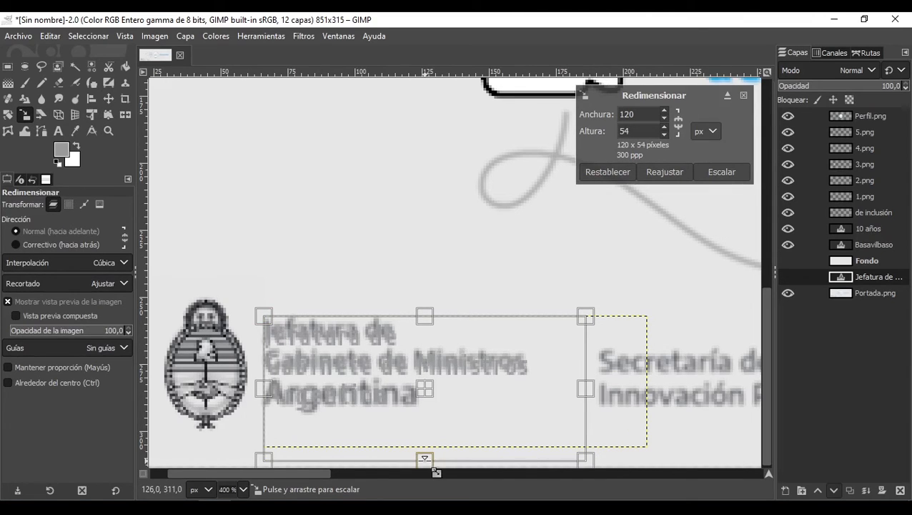
drag(586, 392, 581, 392)
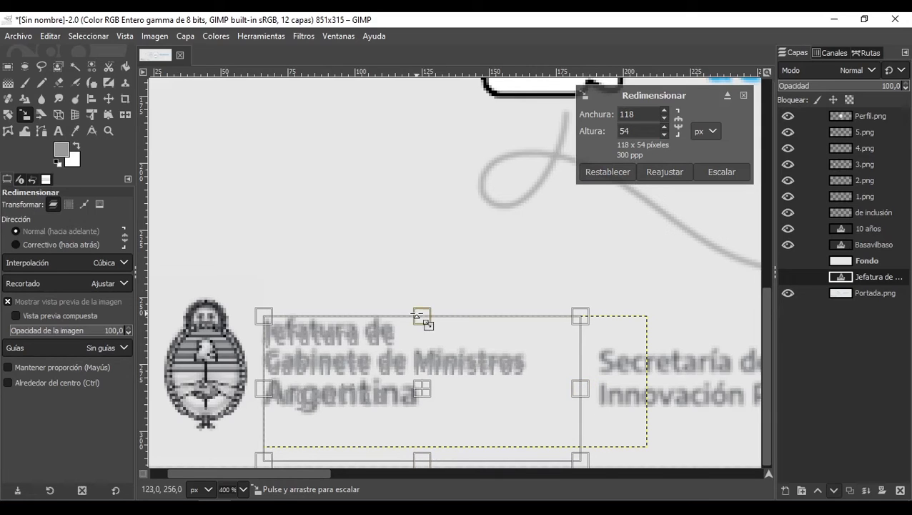
drag(417, 314, 419, 309)
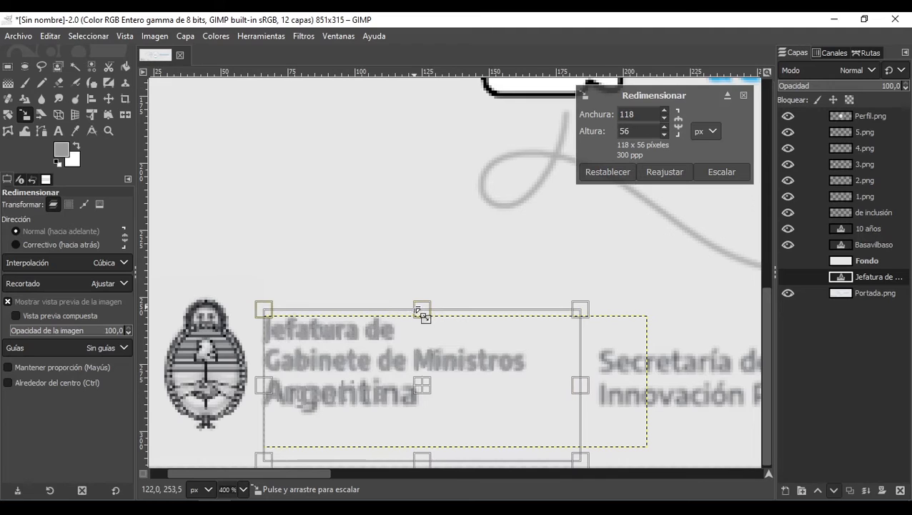
drag(267, 392, 271, 390)
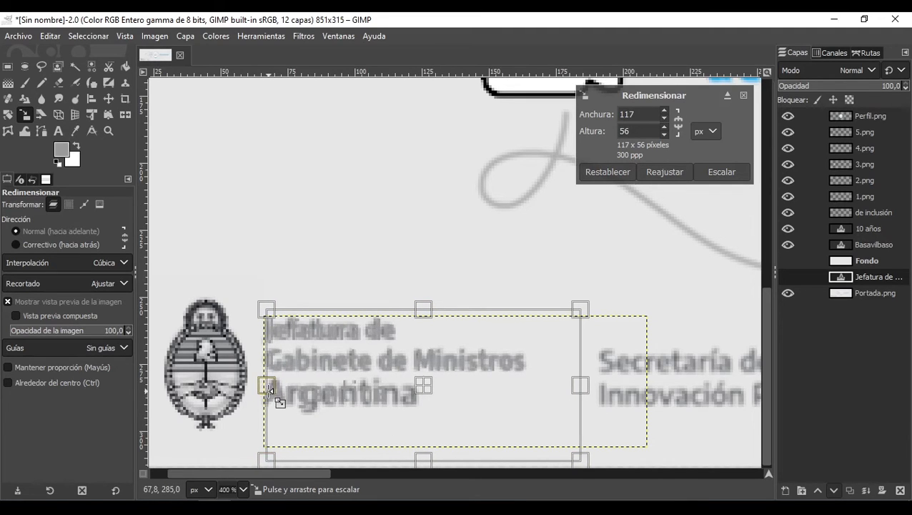
click(719, 179)
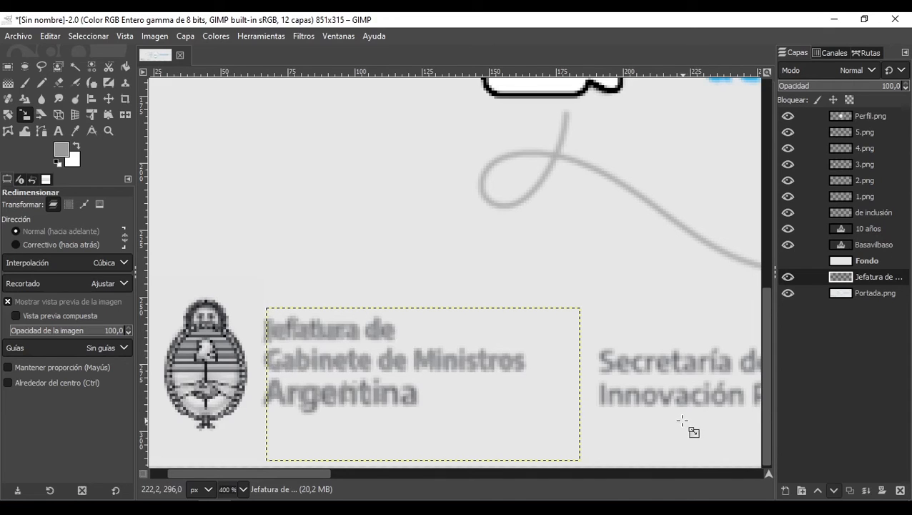
scroll(680, 401, down, 3)
scroll(695, 401, up, 2)
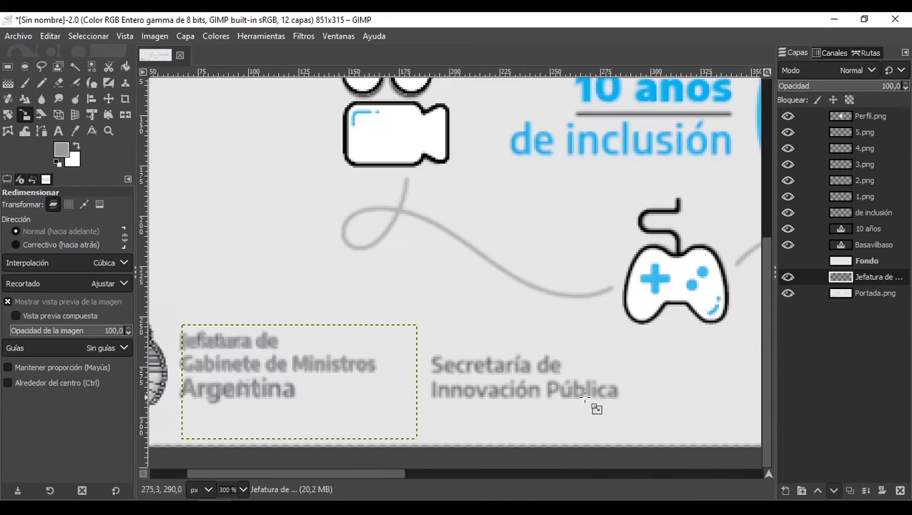
Step: Rescale the "Jefatura de" text layer to 116 x 57 px so it matches the reference lettering
click(494, 395)
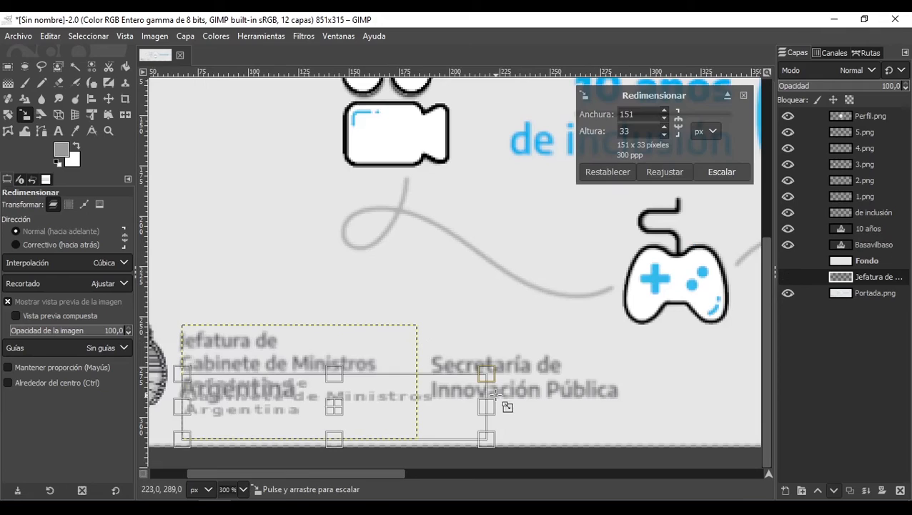
drag(495, 394, 424, 347)
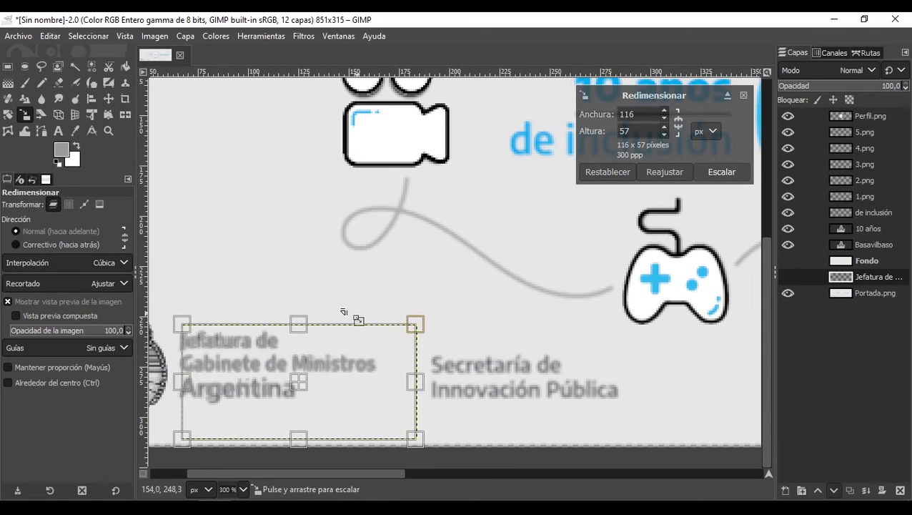
Step: Add a text box over the second reference lettering with the two lines "Secretaría de" and "Inovación Pública"
click(58, 130)
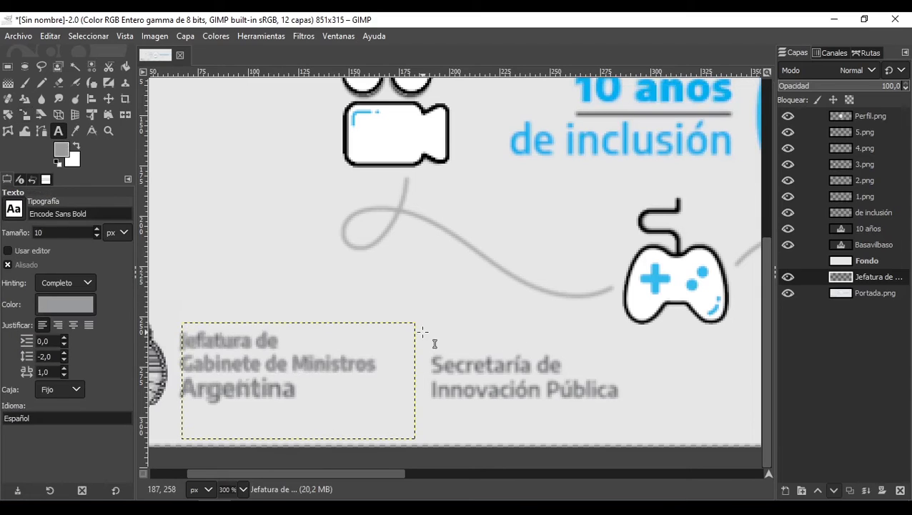
drag(425, 339, 637, 419)
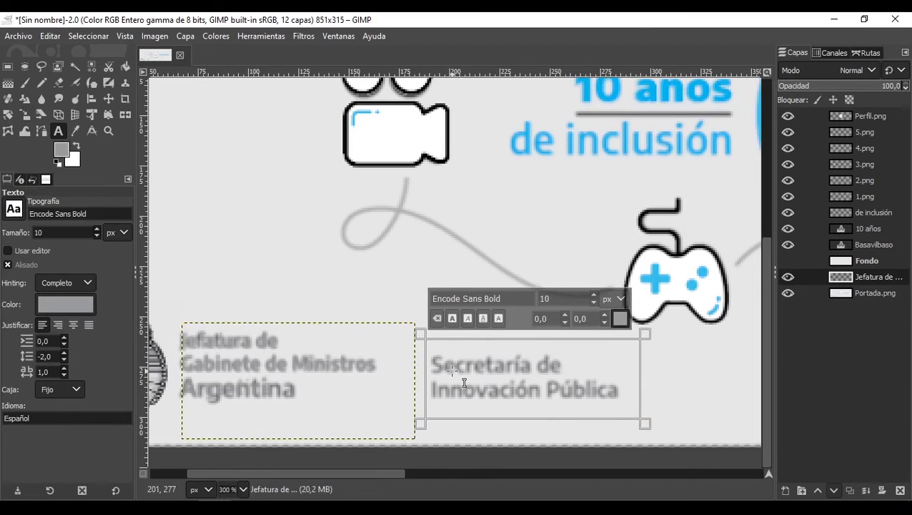
text(S)
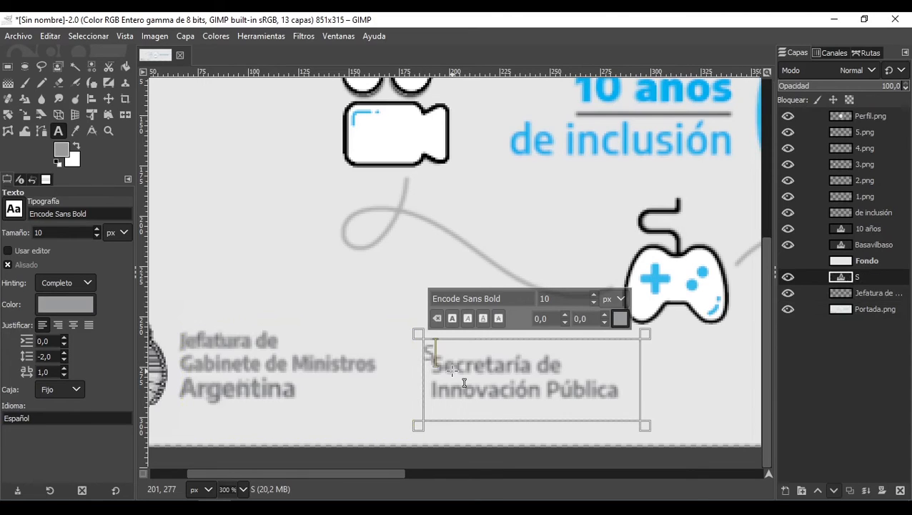
text(ecreta)
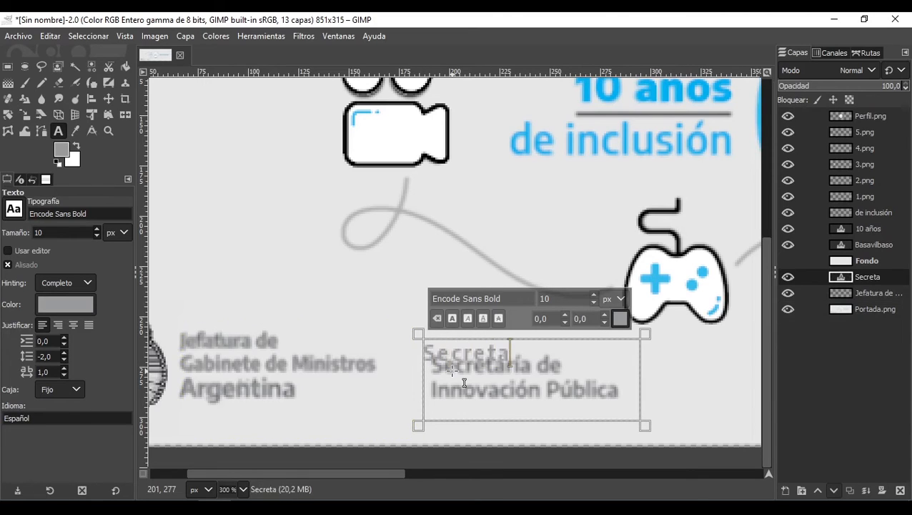
text(ría de)
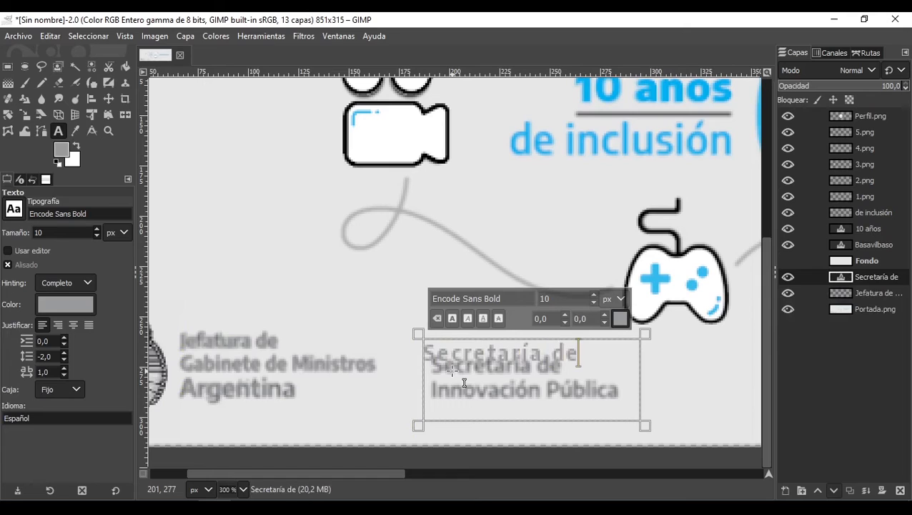
key(Return)
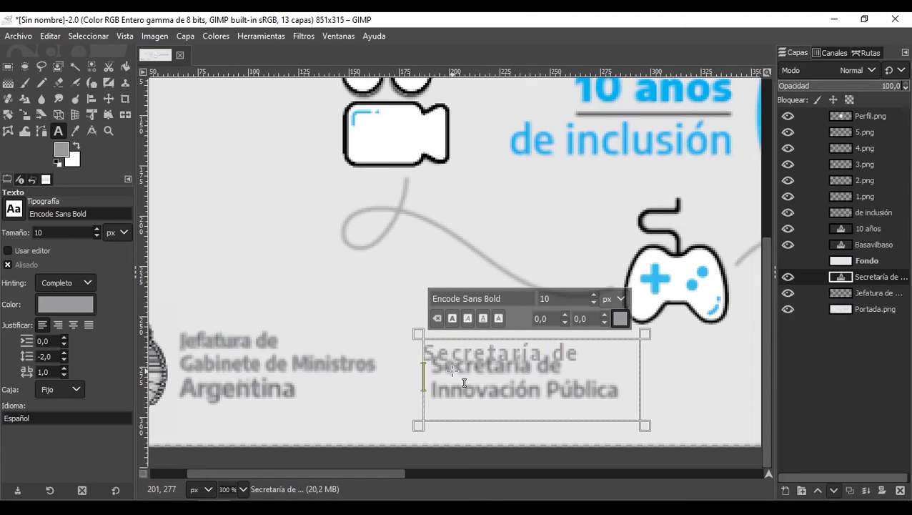
text(Innovaci)
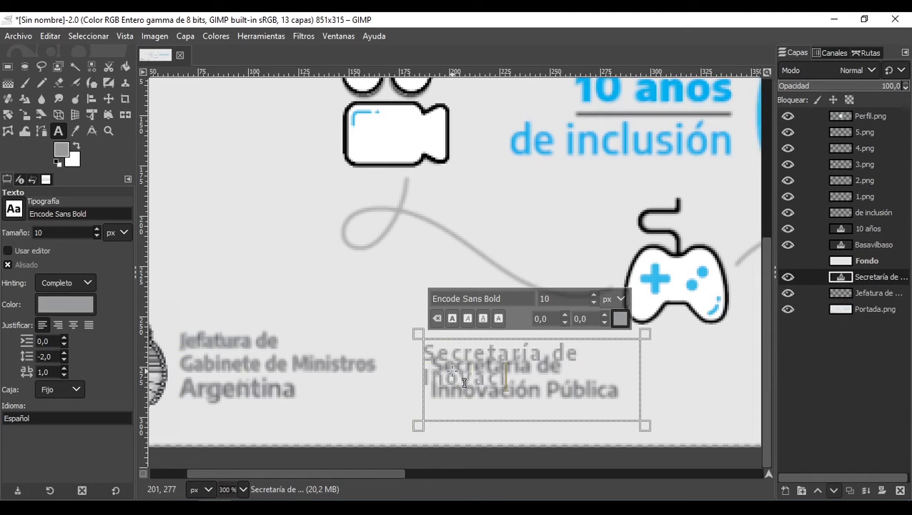
text(ón P)
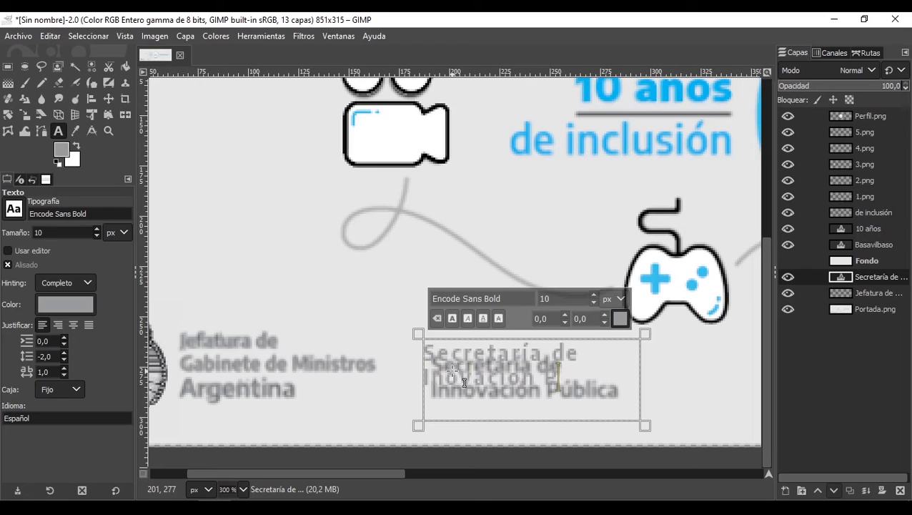
text(ública)
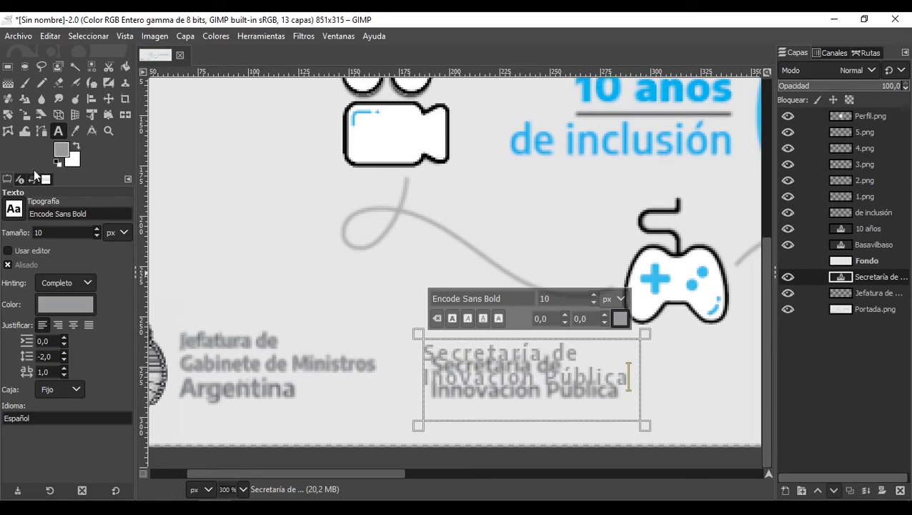
Step: Scale the "Secretaría de" text layer to 101 x 40 px and fit it over the reference lettering
click(26, 117)
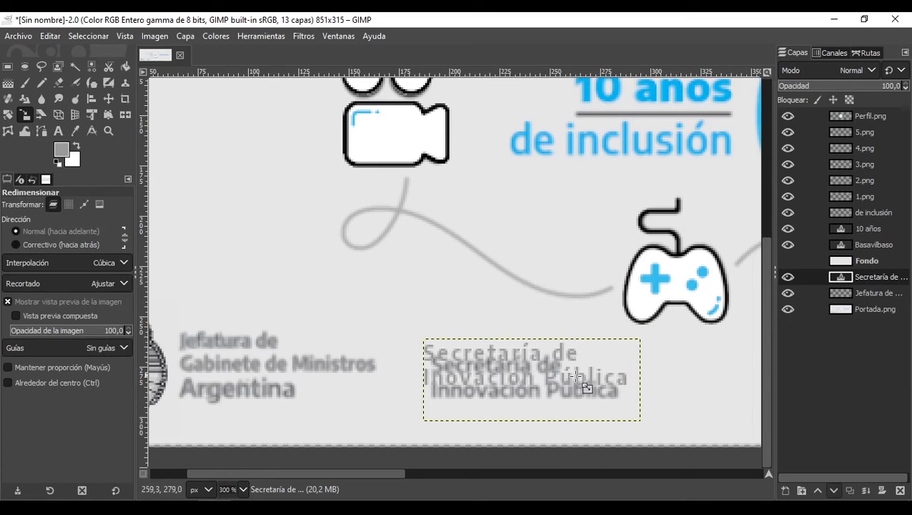
click(628, 381)
drag(631, 379, 617, 378)
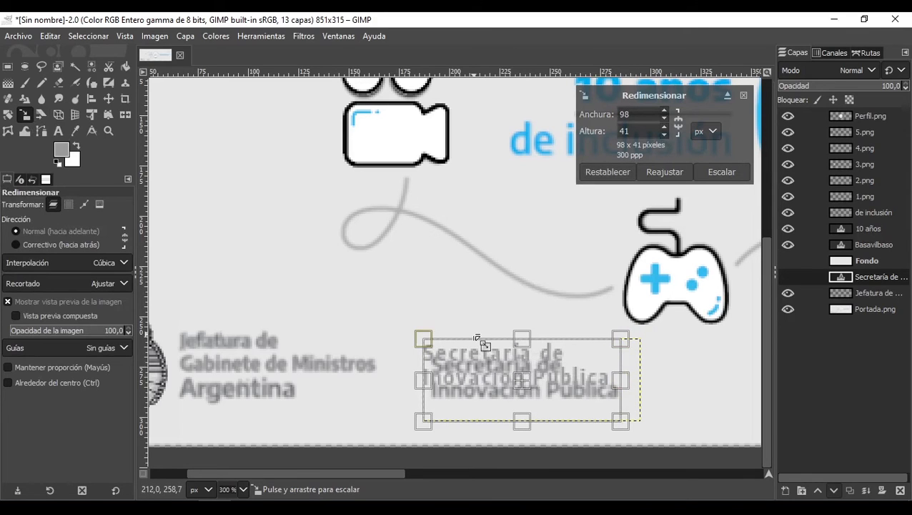
drag(551, 378, 558, 392)
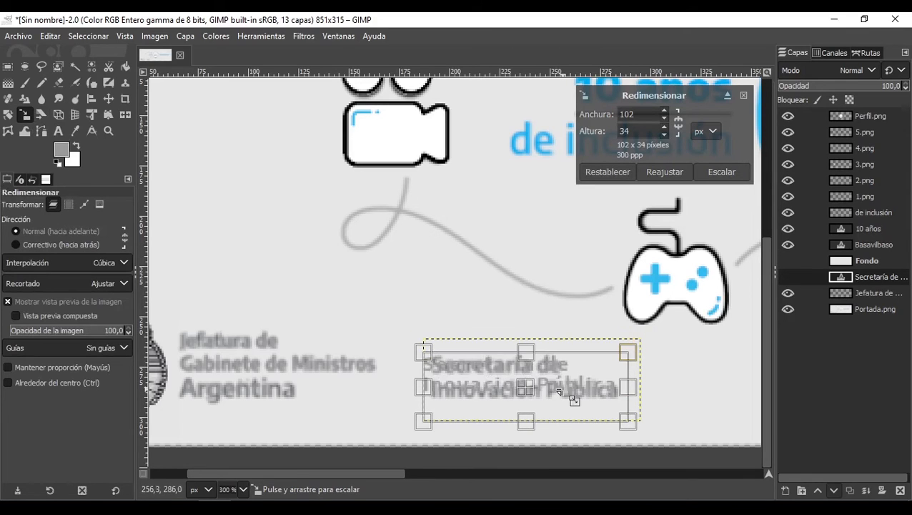
drag(529, 422, 531, 434)
drag(424, 394, 430, 395)
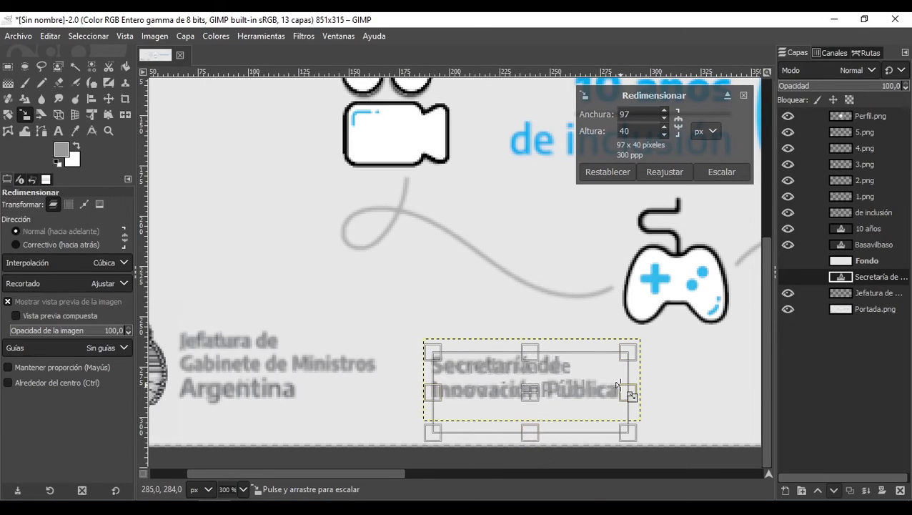
drag(627, 393, 635, 398)
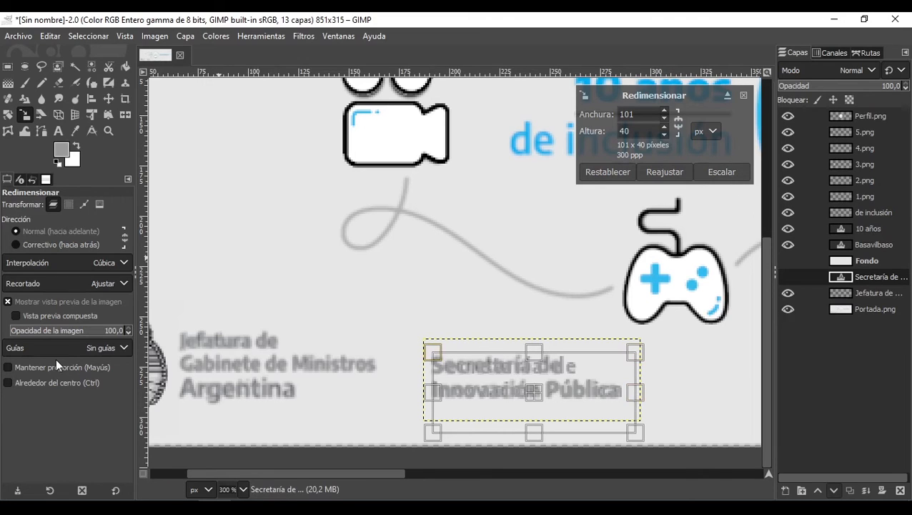
click(718, 178)
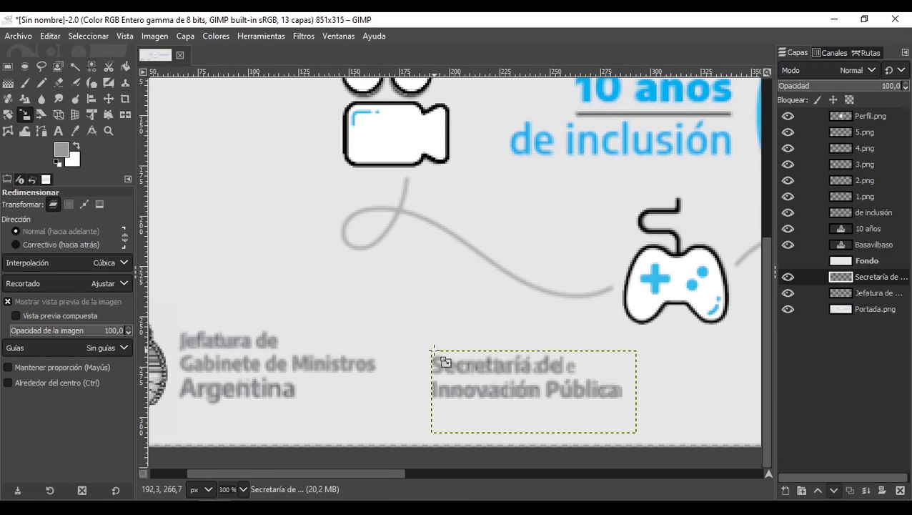
Step: Show the Fondo layer and move it below the "Jefatura de" layer, just above Portada.png
scroll(408, 315, down, 6)
scroll(417, 285, up, 3)
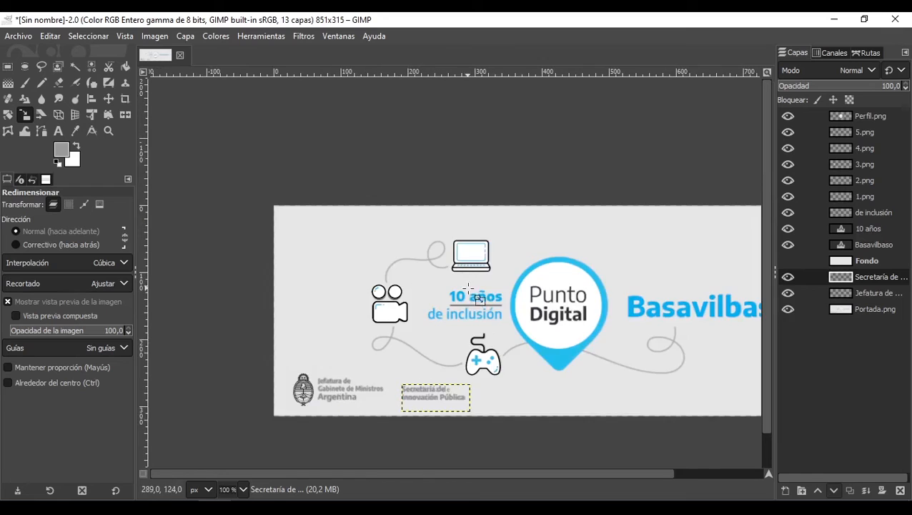
scroll(490, 299, down, 2)
scroll(491, 298, up, 1)
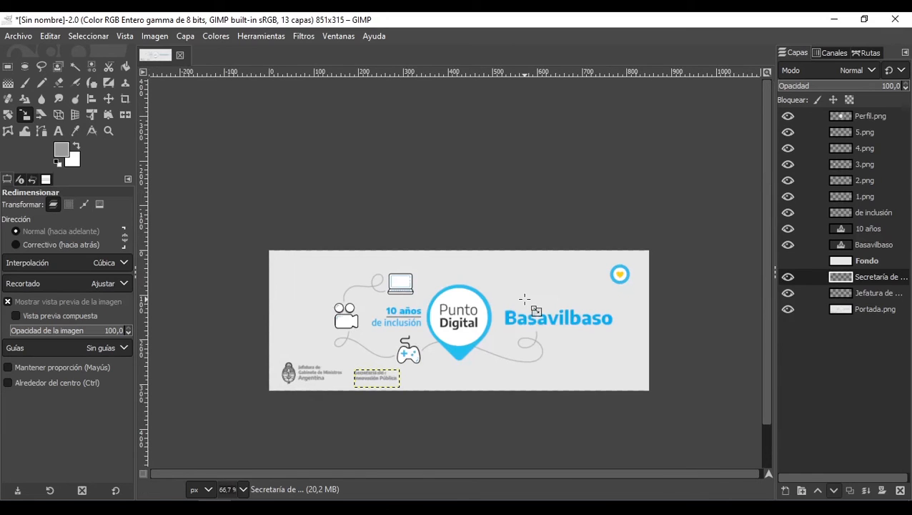
click(788, 261)
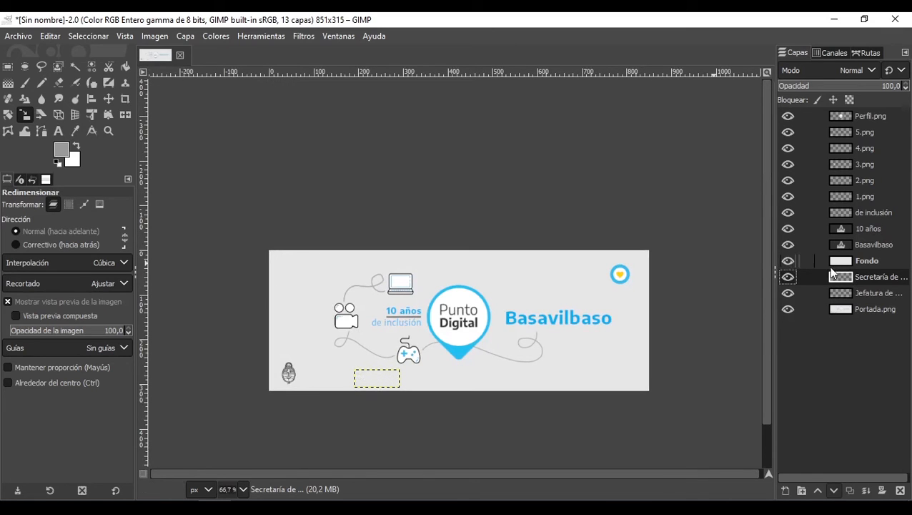
drag(867, 261, 869, 302)
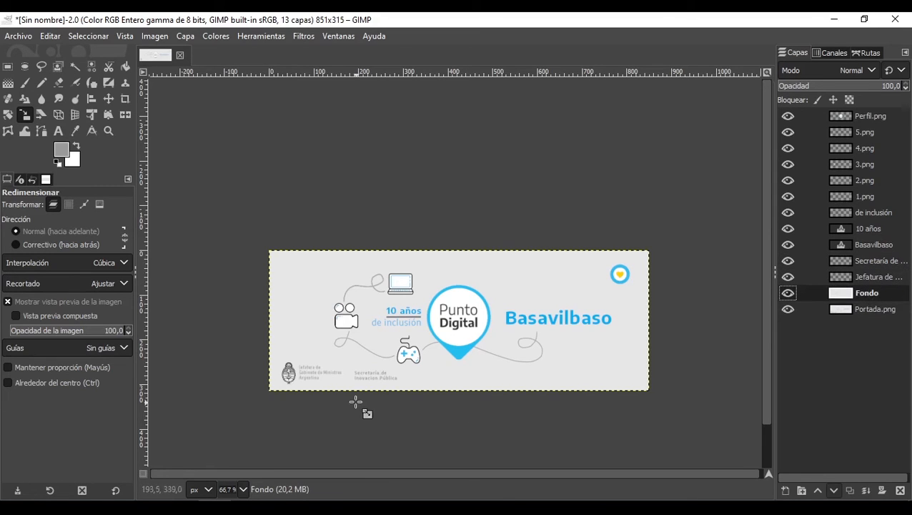
scroll(361, 397, up, 2)
scroll(368, 386, down, 1)
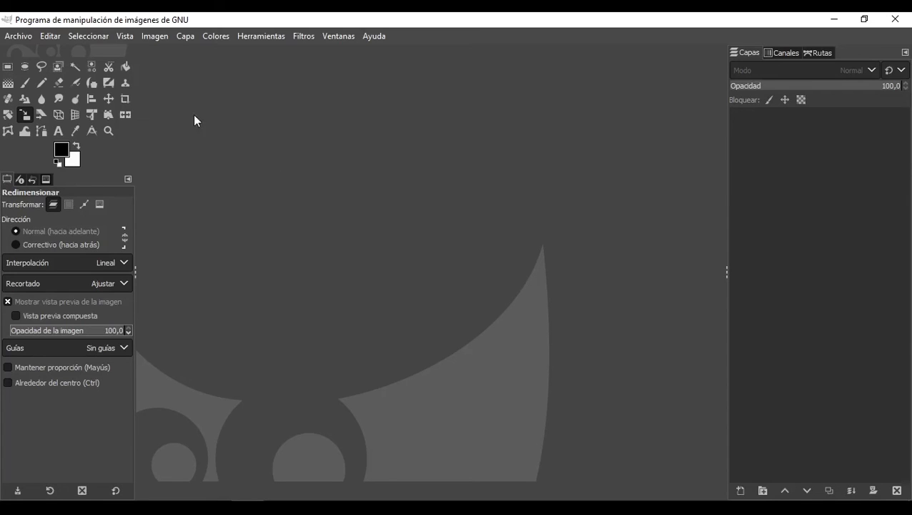
Step: Create a new image of 851 x 351 px filled with the foreground colour
click(14, 37)
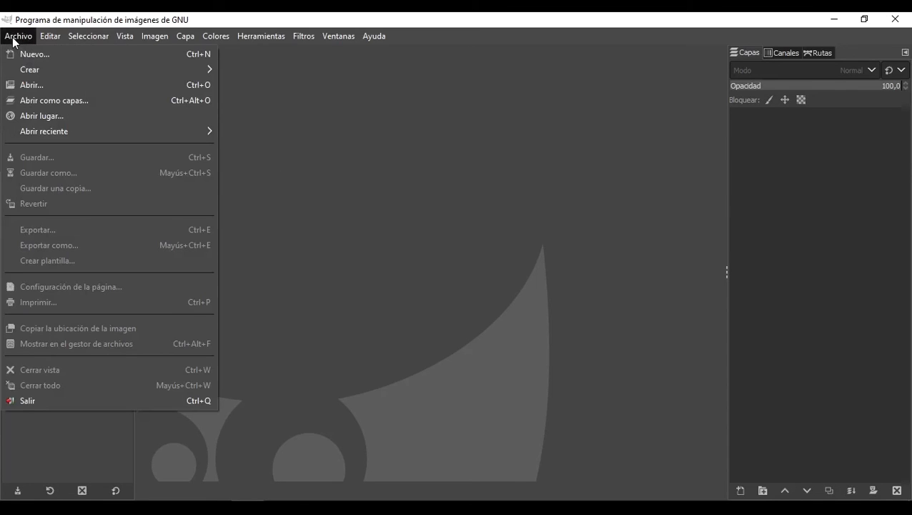
click(34, 52)
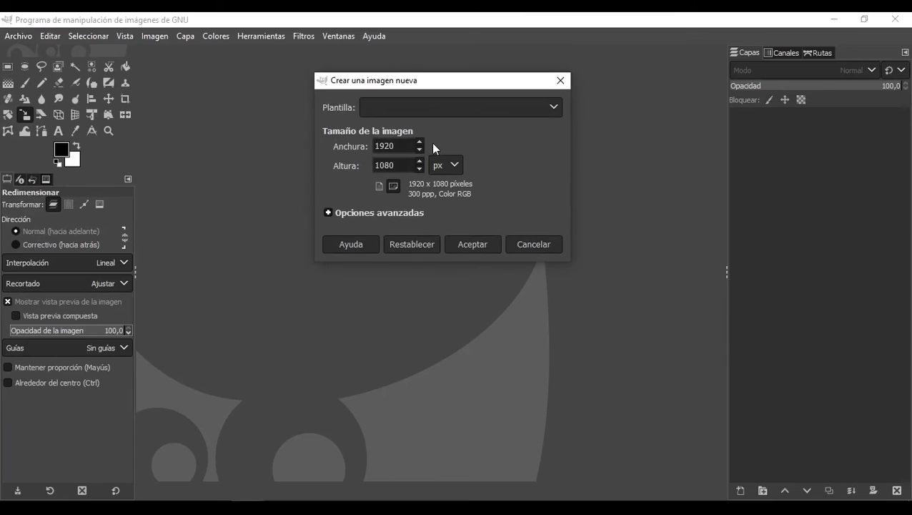
drag(395, 146, 360, 148)
text(851)
key(Tab)
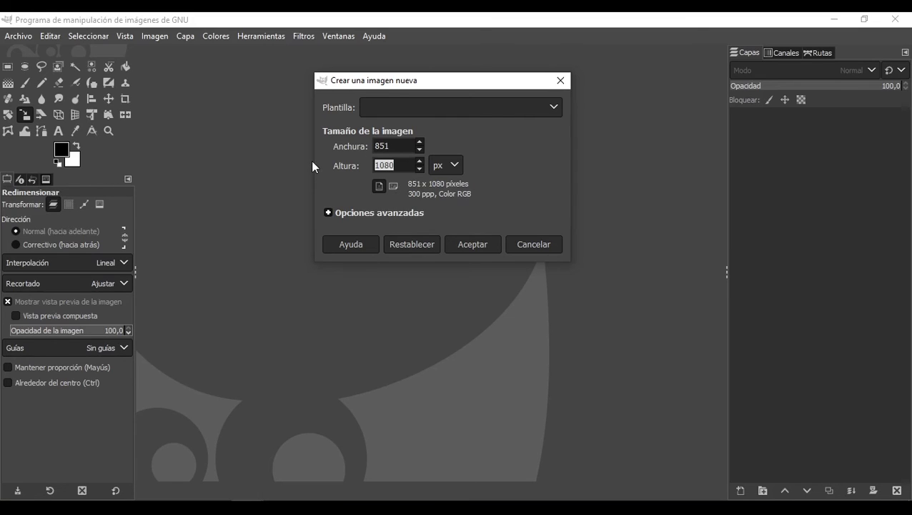
text(351)
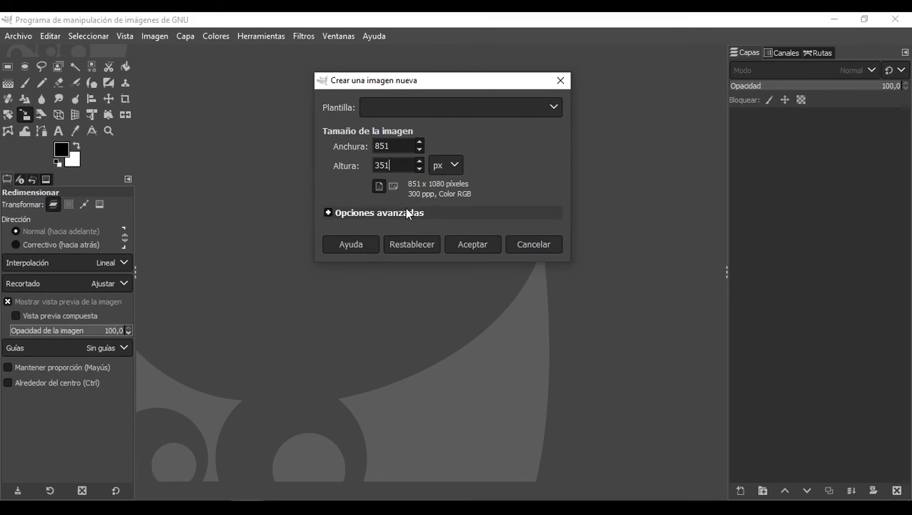
click(408, 213)
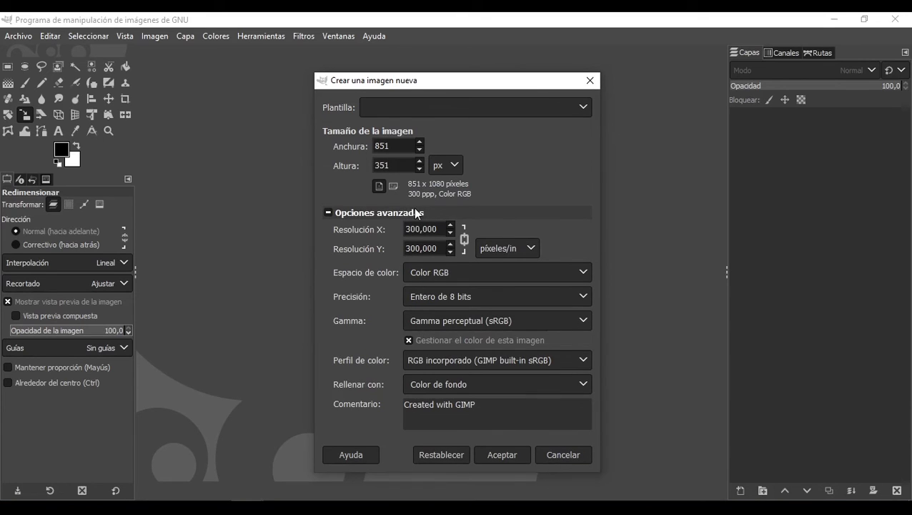
click(469, 379)
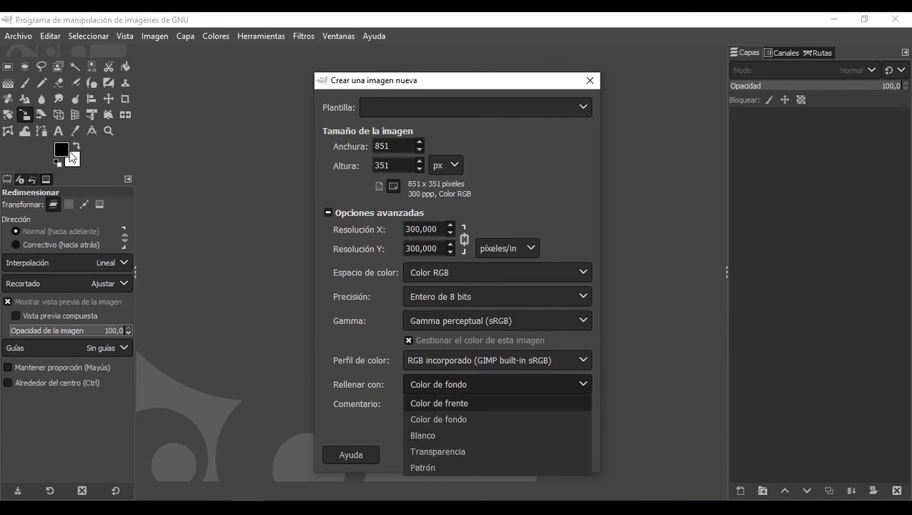
click(459, 403)
click(504, 453)
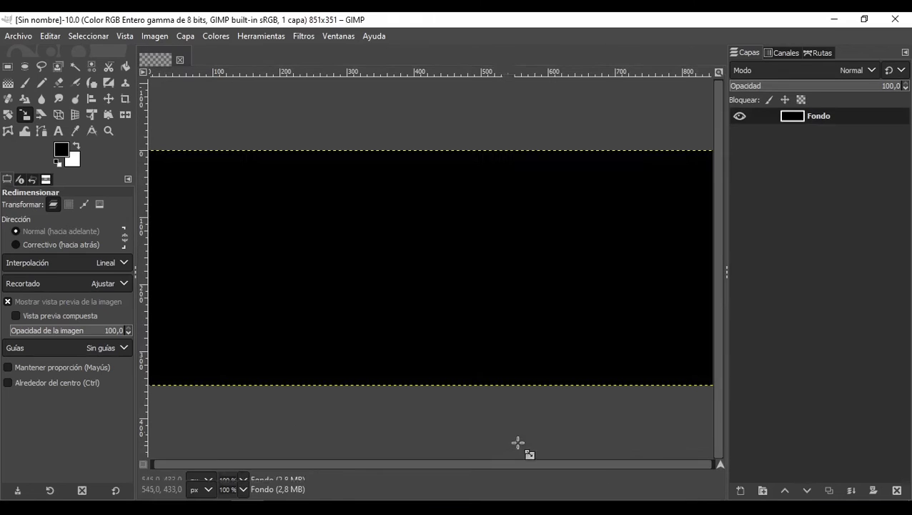
scroll(407, 221, down, 2)
scroll(404, 221, up, 1)
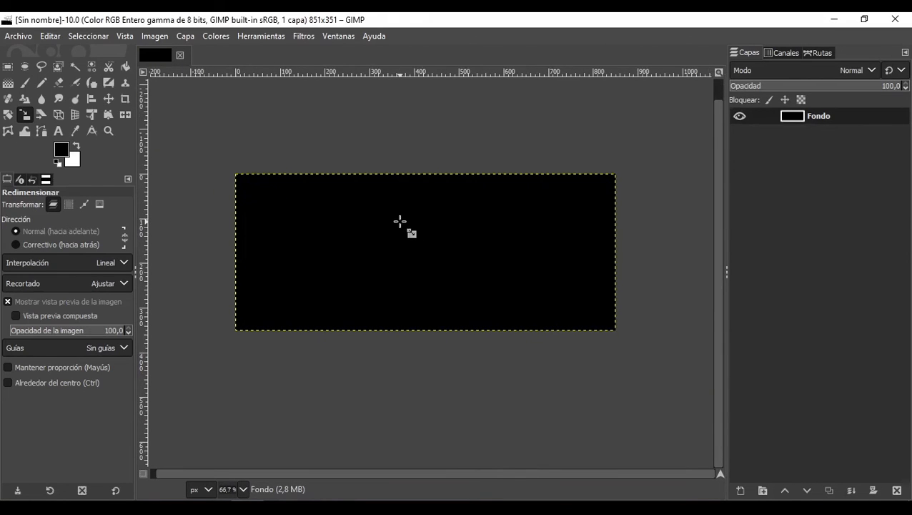
scroll(373, 210, up, 1)
scroll(374, 209, down, 1)
scroll(359, 175, up, 1)
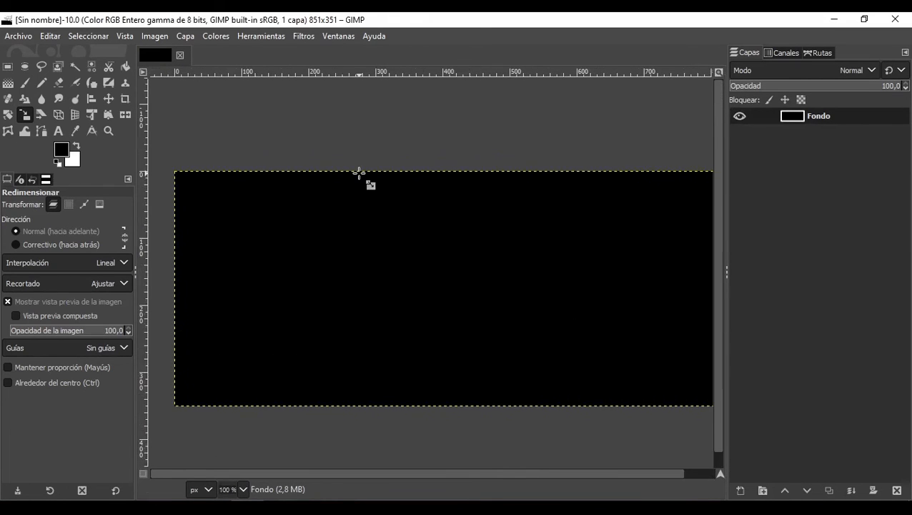
scroll(359, 172, down, 1)
scroll(403, 191, up, 1)
scroll(401, 191, down, 1)
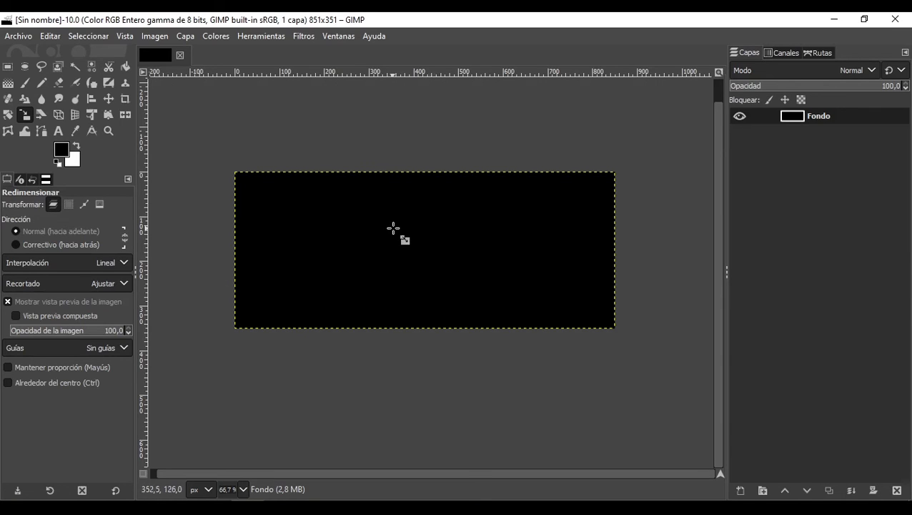
Step: Hide the Fondo layer and set up the Text tool with the Arial Heavy font at 150 px
click(740, 115)
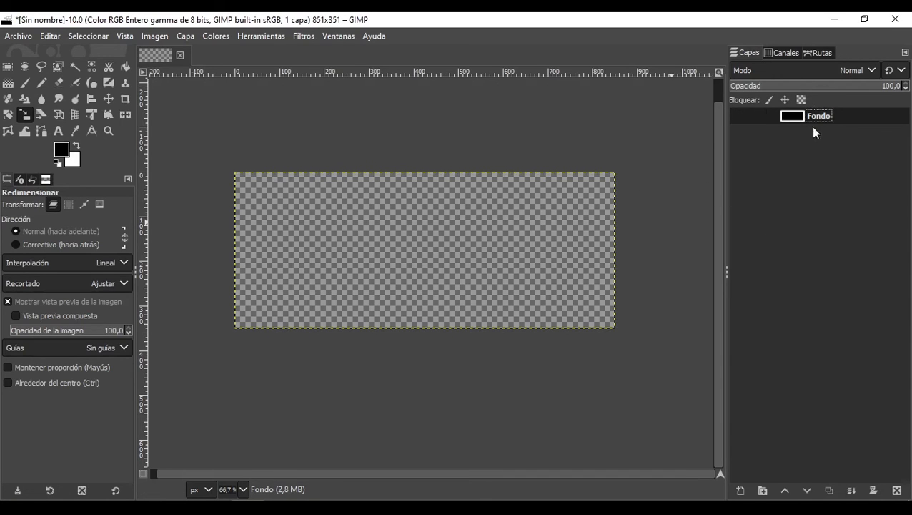
click(59, 131)
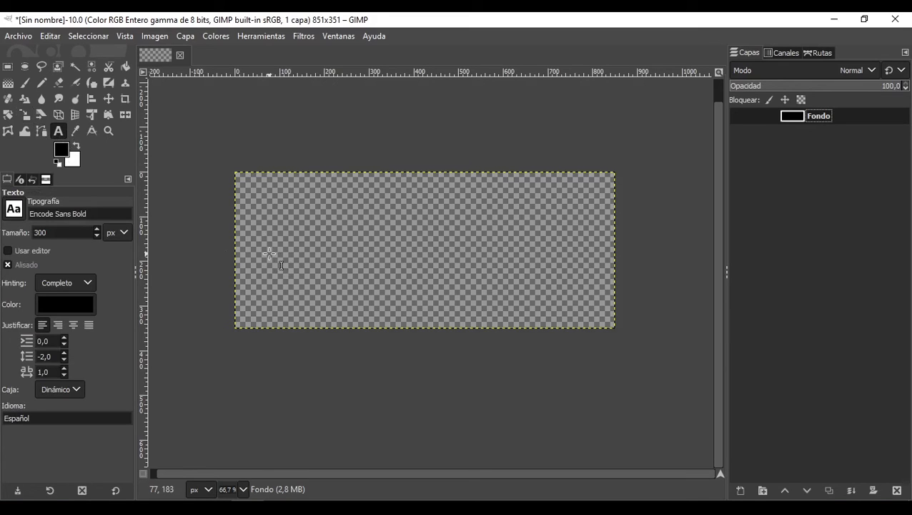
drag(88, 213, 2, 214)
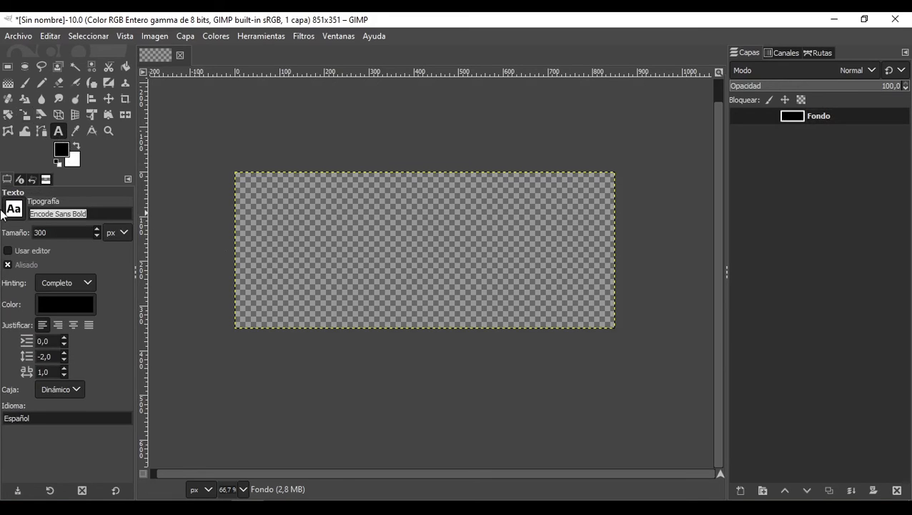
key(BackSpace)
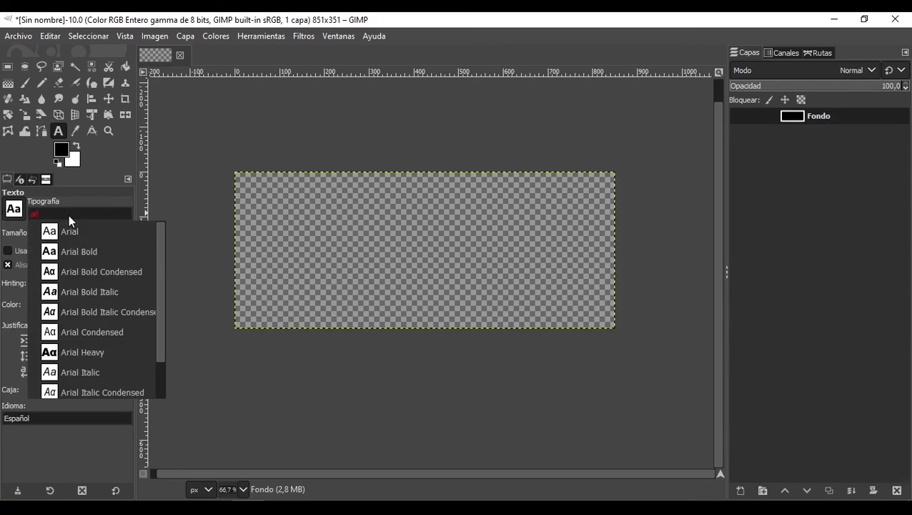
click(96, 352)
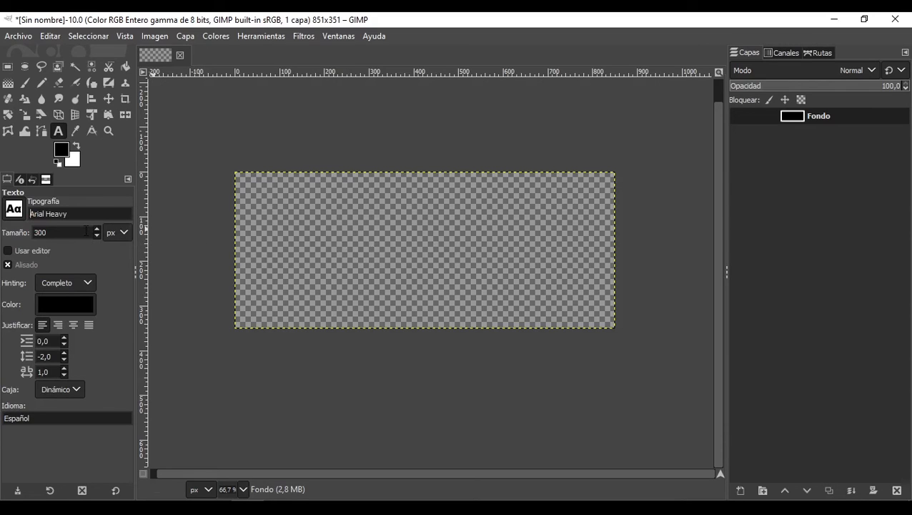
drag(88, 230, 2, 231)
text(150)
Step: Add the text "PUNTO DIGITAL" to the canvas
click(293, 241)
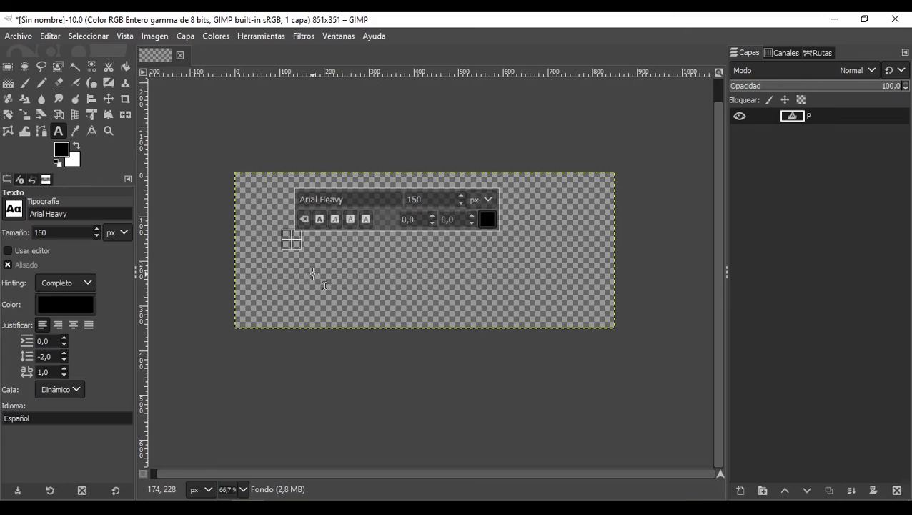
text(PUNTO DIGIT)
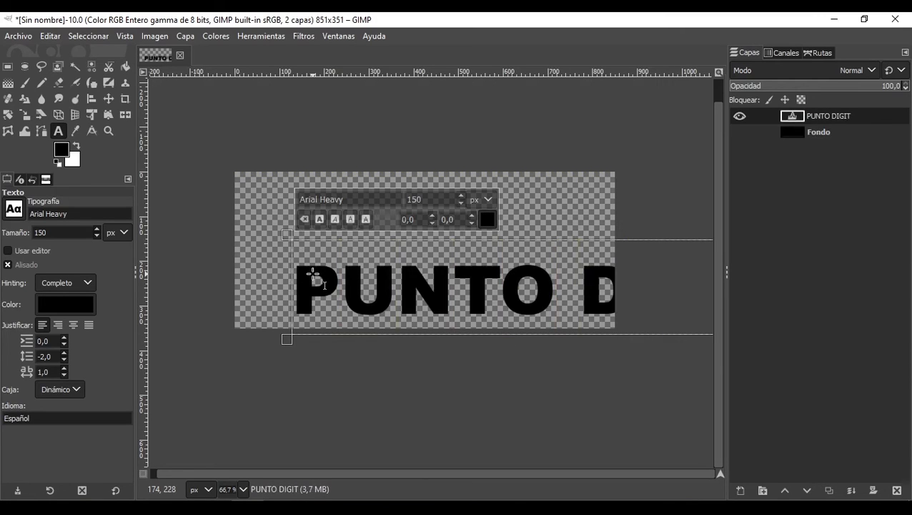
text(AL)
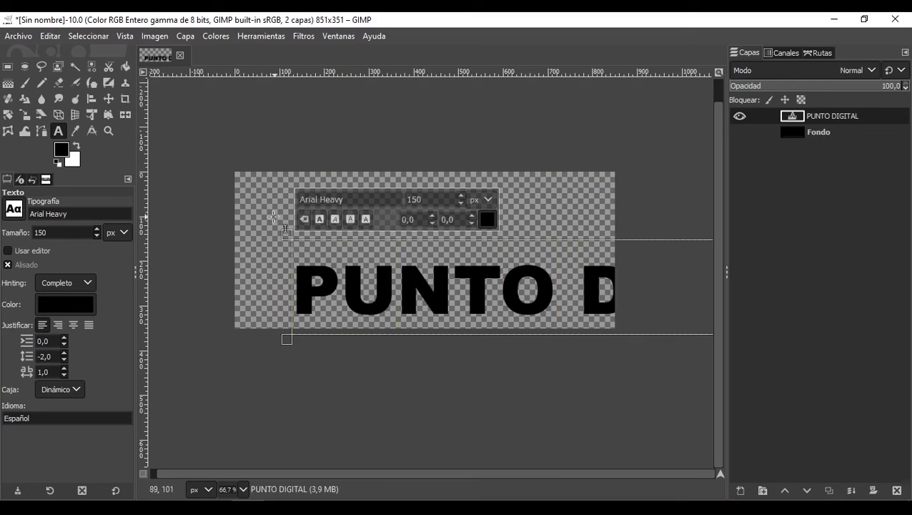
Step: Set the "PUNTO DIGITAL" text size to 80 px and its letter spacing to -5
drag(50, 233, 25, 226)
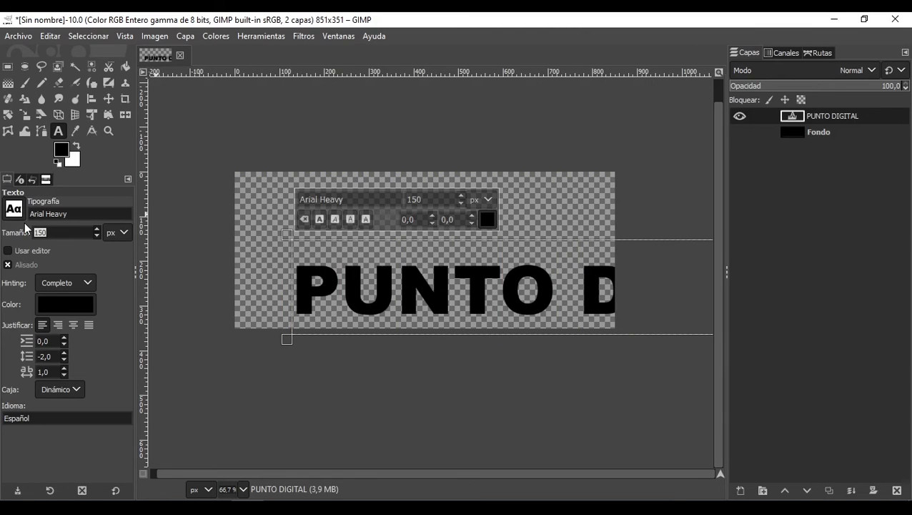
text(80)
key(Return)
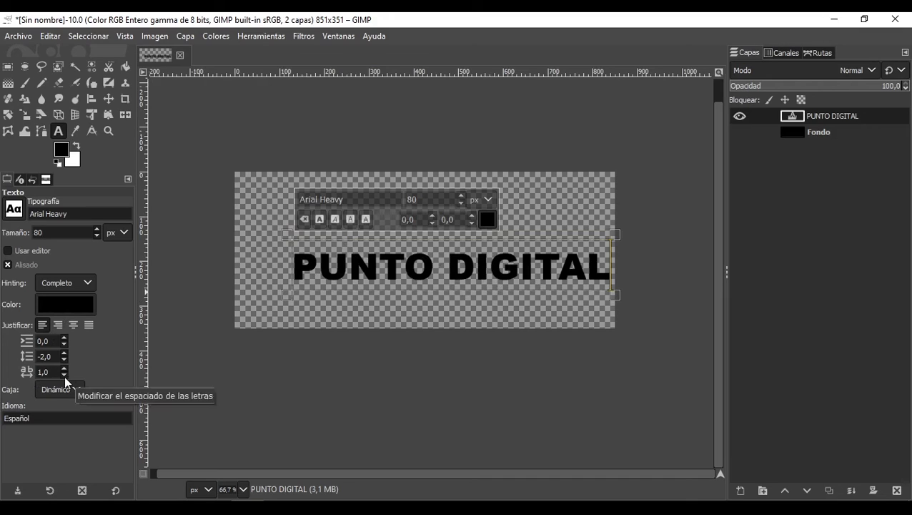
scroll(65, 376, down, 10)
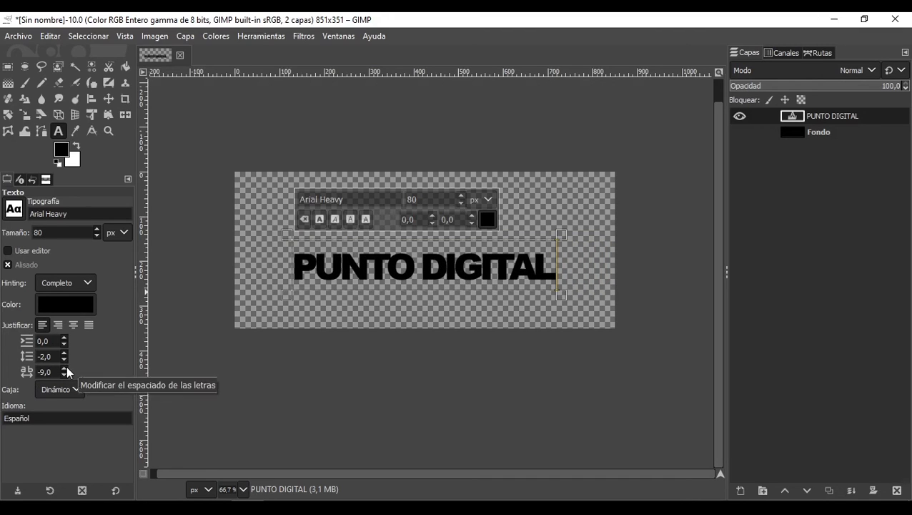
click(66, 369)
click(66, 369)
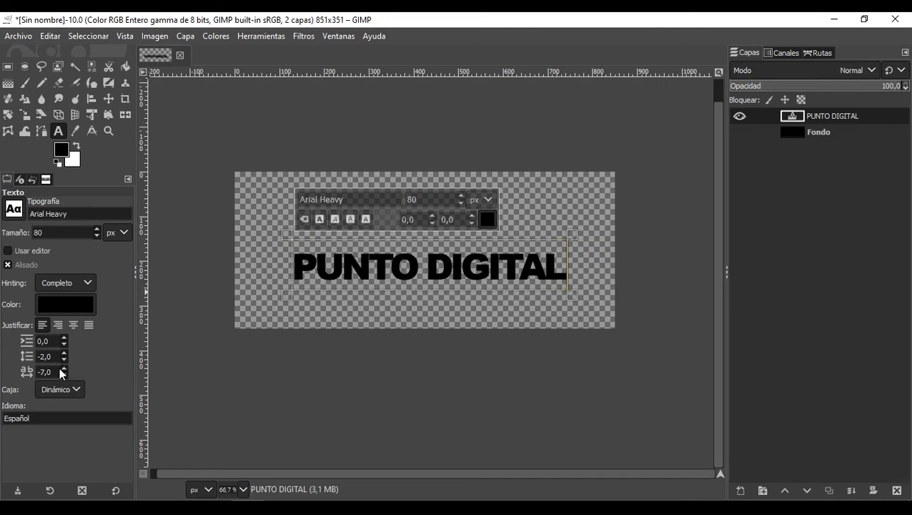
click(64, 370)
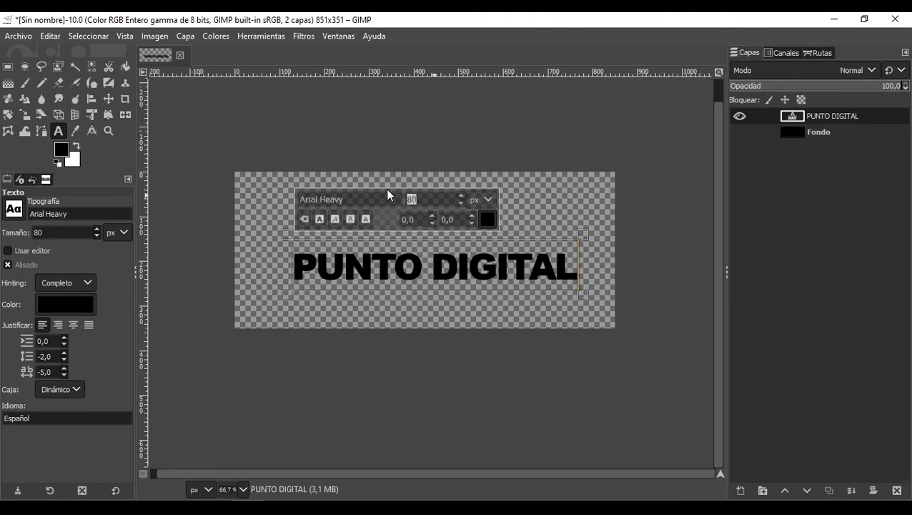
Step: Enlarge the "PUNTO DIGITAL" lettering to 100 px and move it up and left so it fits inside the canvas
text(100)
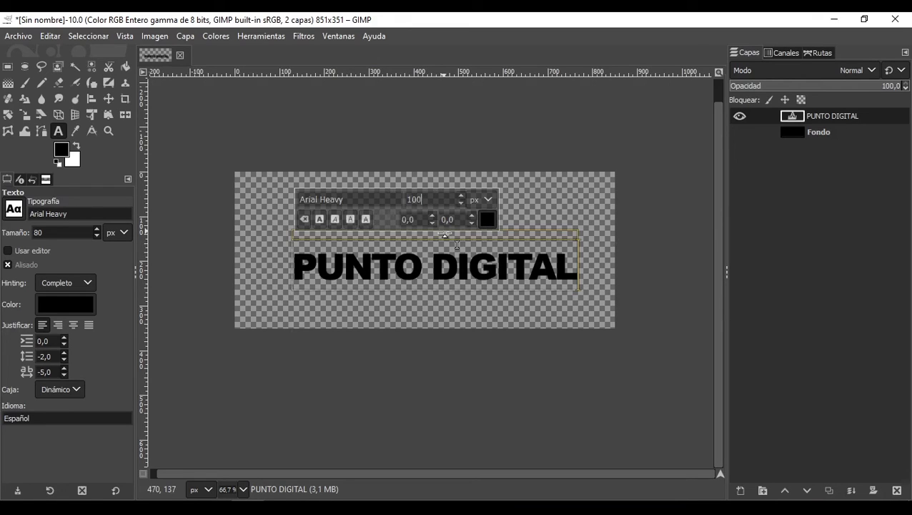
drag(565, 269, 281, 265)
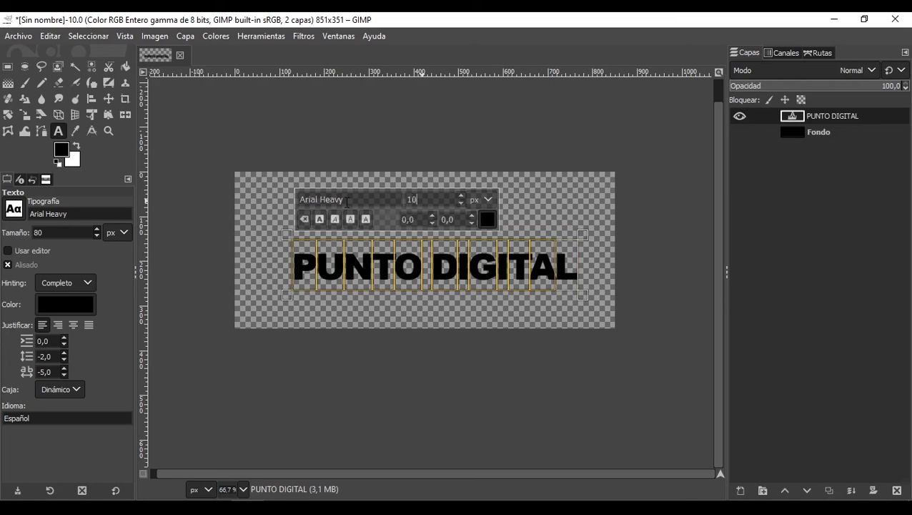
key(Return)
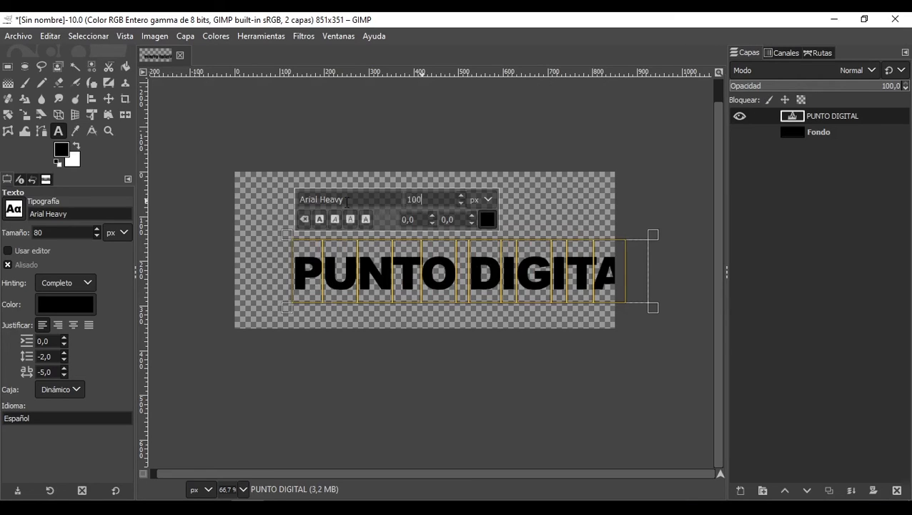
click(109, 99)
drag(510, 269, 475, 245)
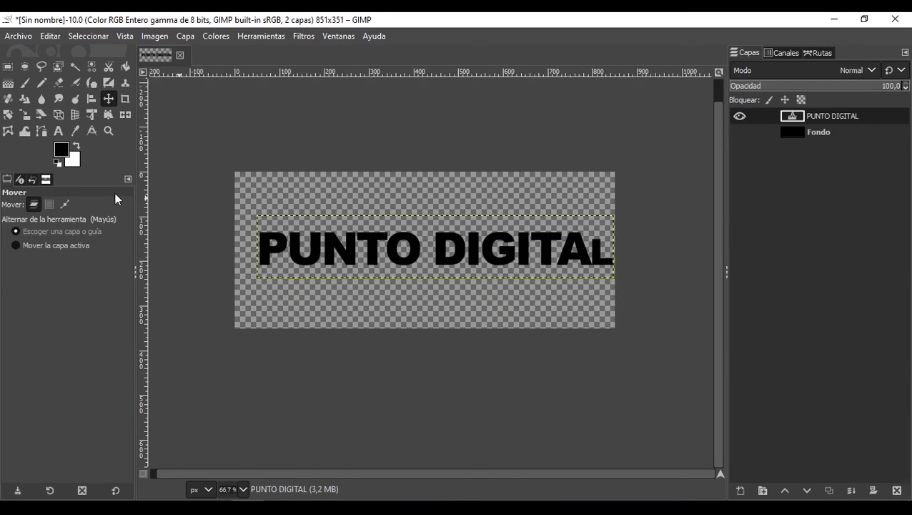
Step: Replace the undersized final letter with a new "L" so the text reads "PUNTO DIGITAL" in one size
click(58, 131)
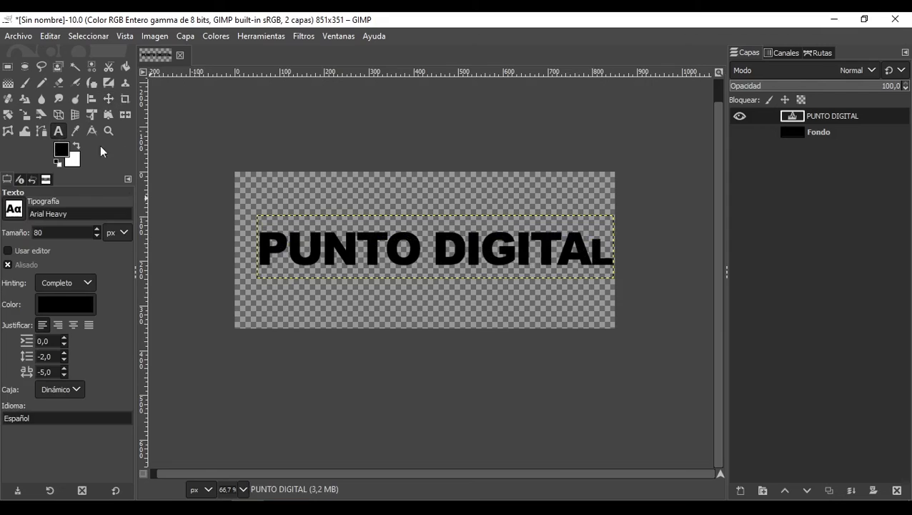
click(590, 247)
key(Delete)
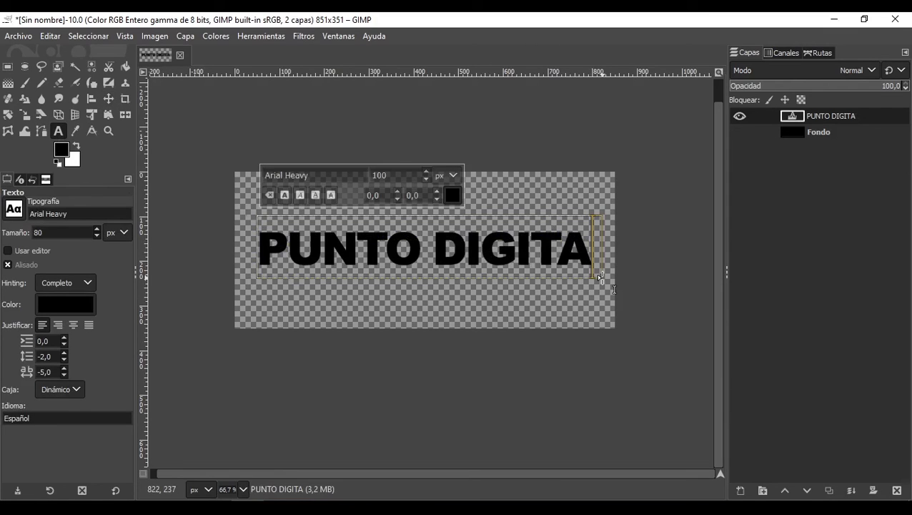
text(I)
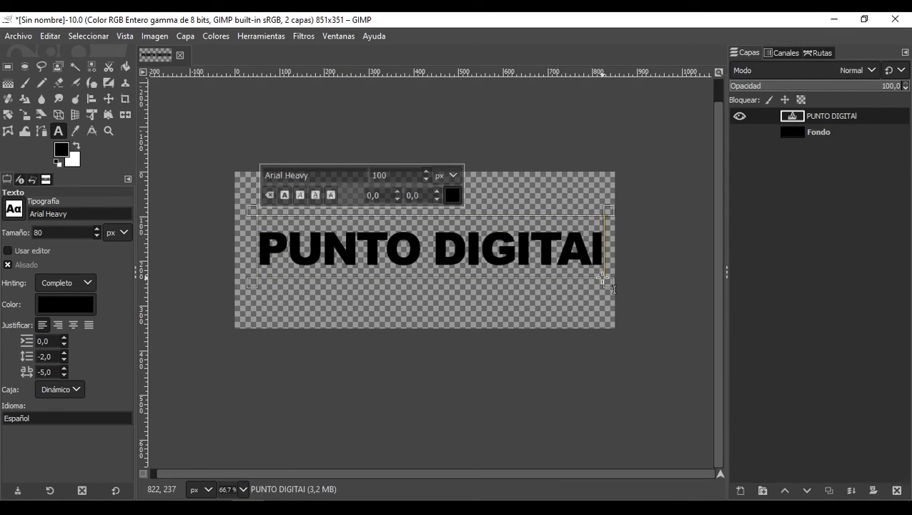
key(BackSpace)
text(L)
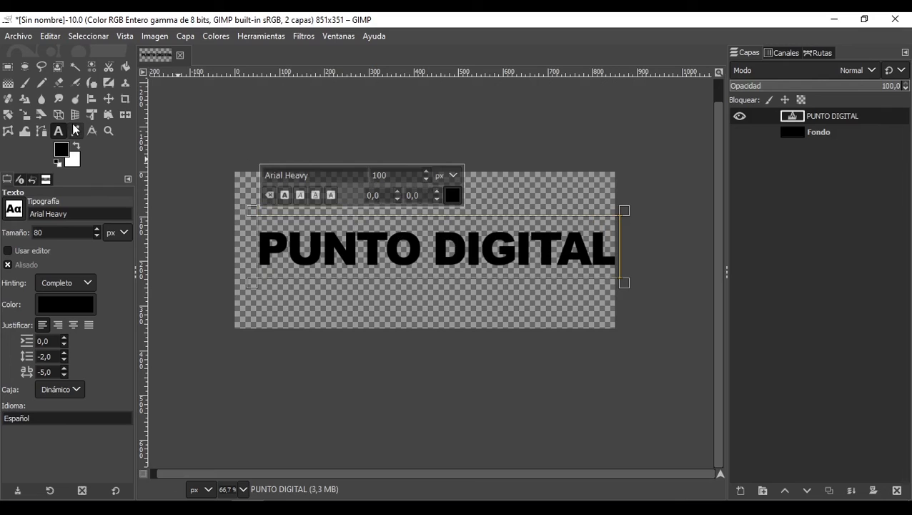
Step: Centre the "PUNTO DIGITAL" layer horizontally and vertically relative to the image, and crop the layer to its content
click(92, 100)
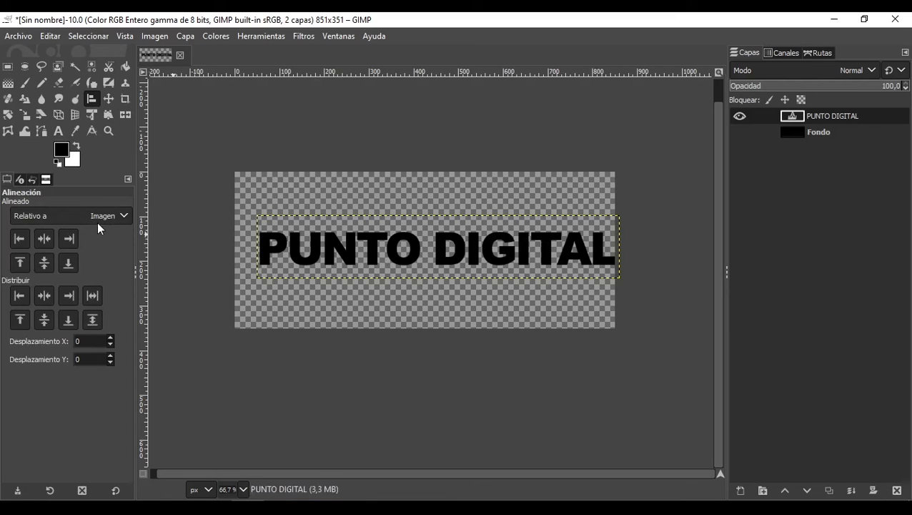
click(374, 248)
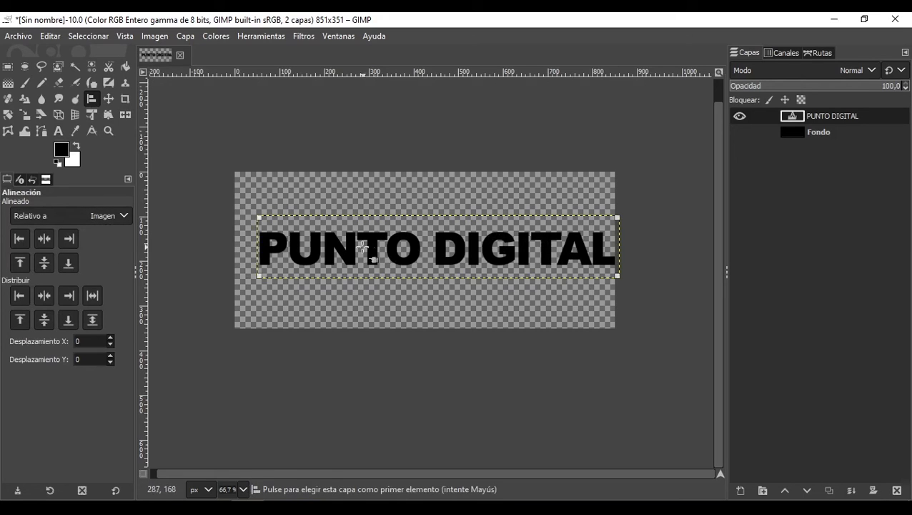
click(41, 241)
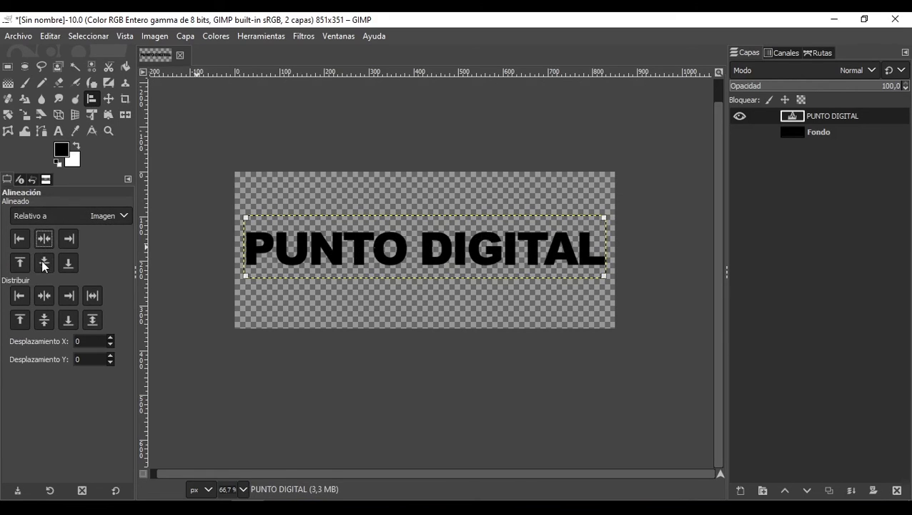
click(41, 264)
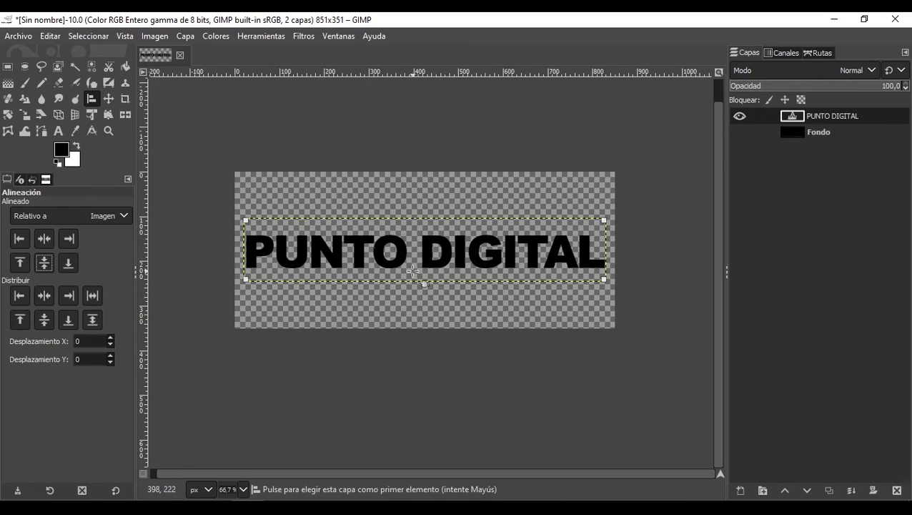
click(188, 37)
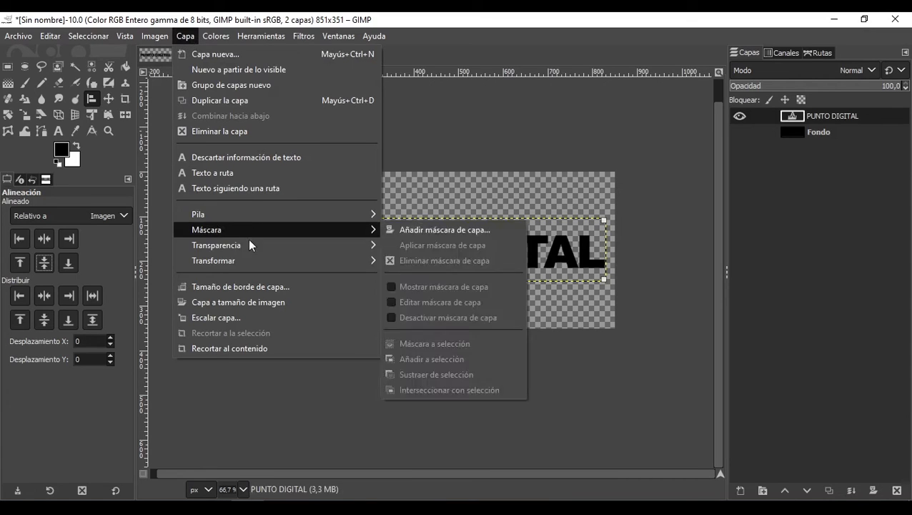
click(251, 350)
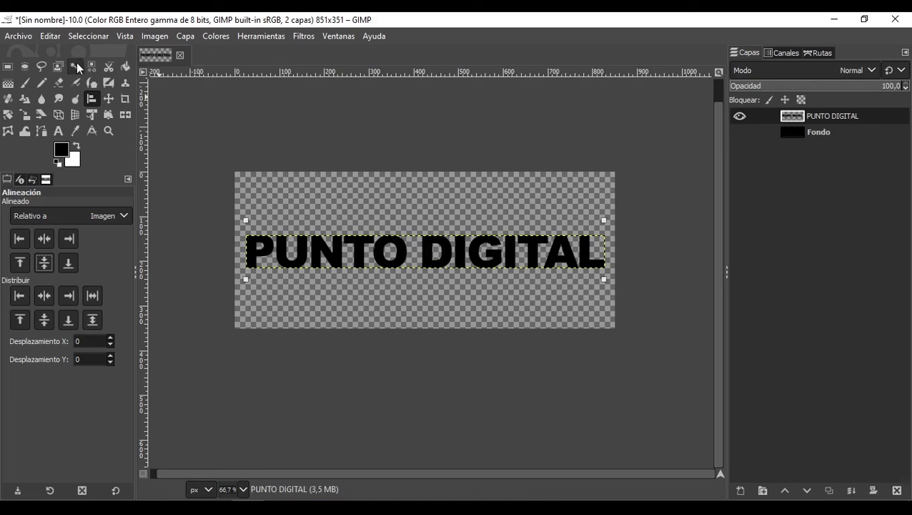
Step: Open Reflejo.jpg from the Materiales folder as a new layer
click(19, 39)
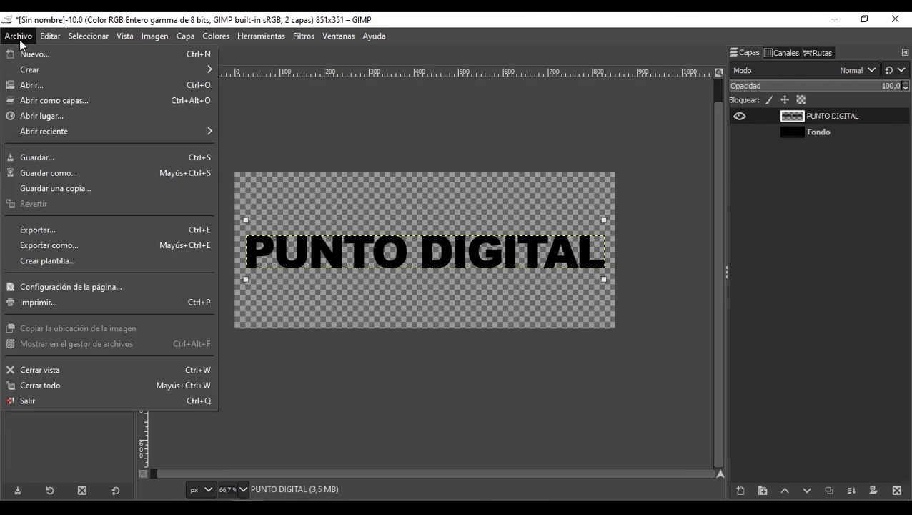
click(57, 99)
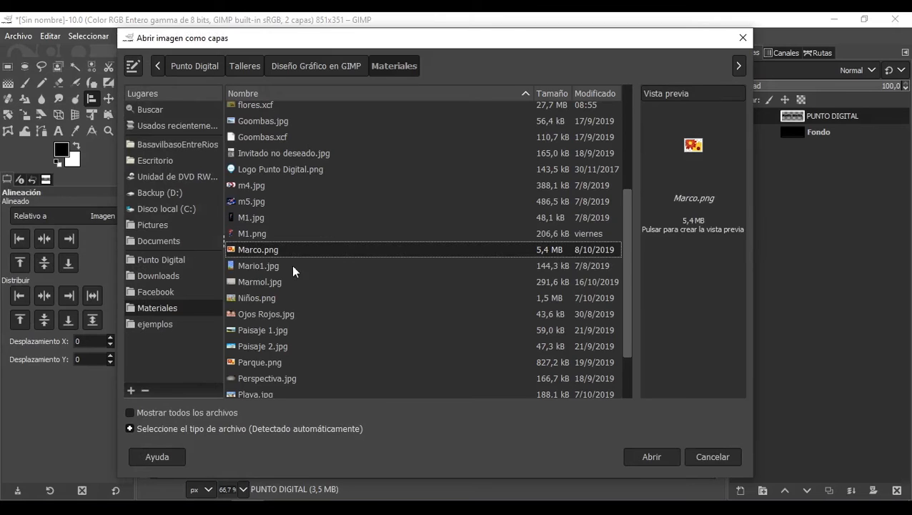
scroll(289, 286, down, 1)
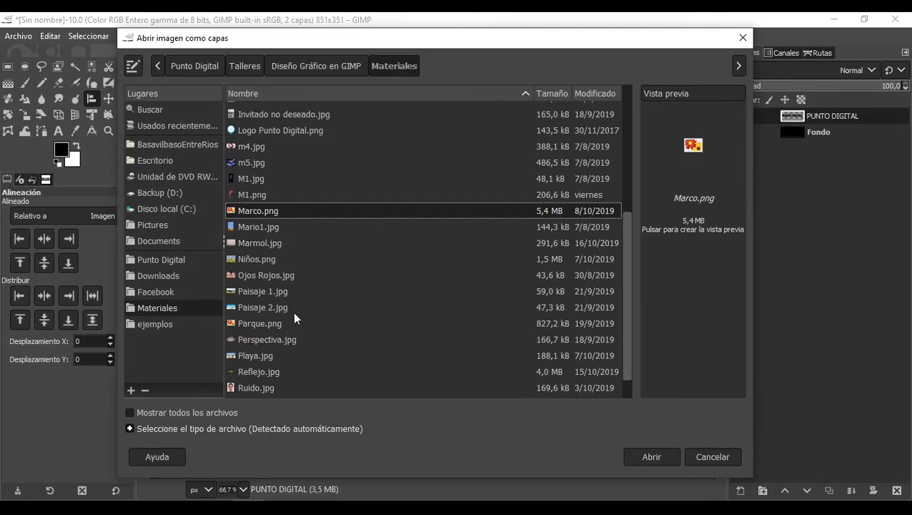
double_click(290, 366)
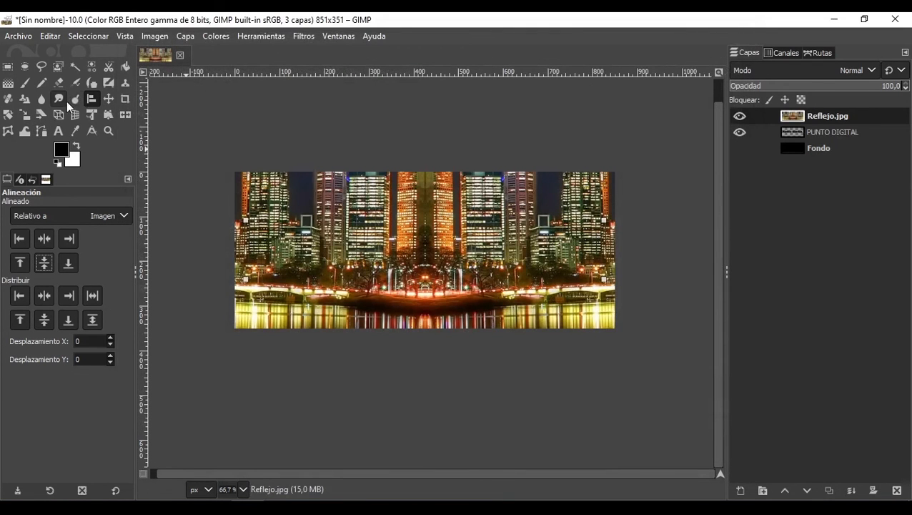
Step: Shrink the Reflejo.jpg layer with the Scale tool to 797 x 177 px, keeping it within the canvas
click(29, 115)
click(458, 212)
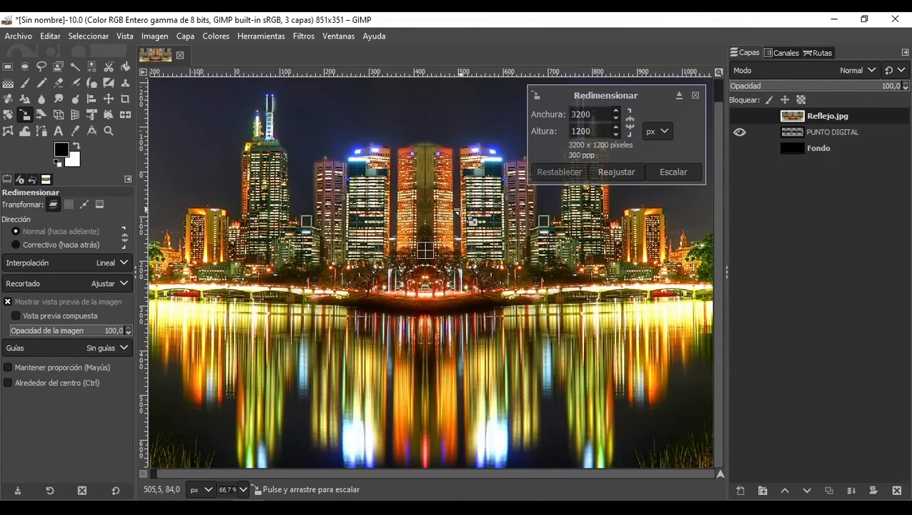
scroll(458, 212, down, 5)
scroll(458, 213, up, 2)
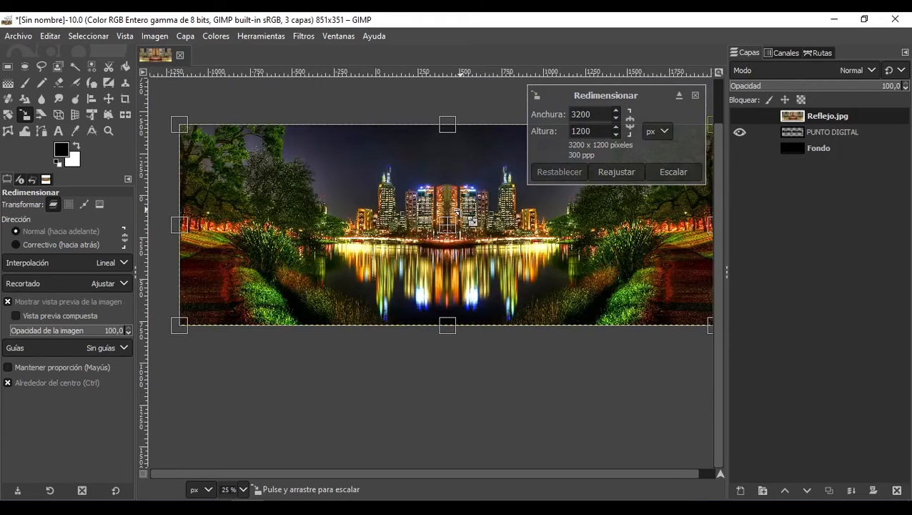
scroll(461, 186, down, 1)
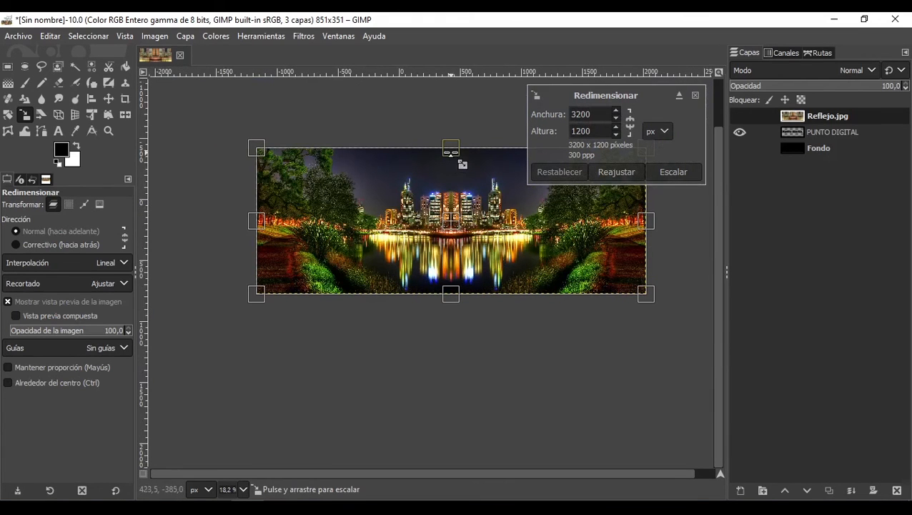
drag(450, 148, 446, 214)
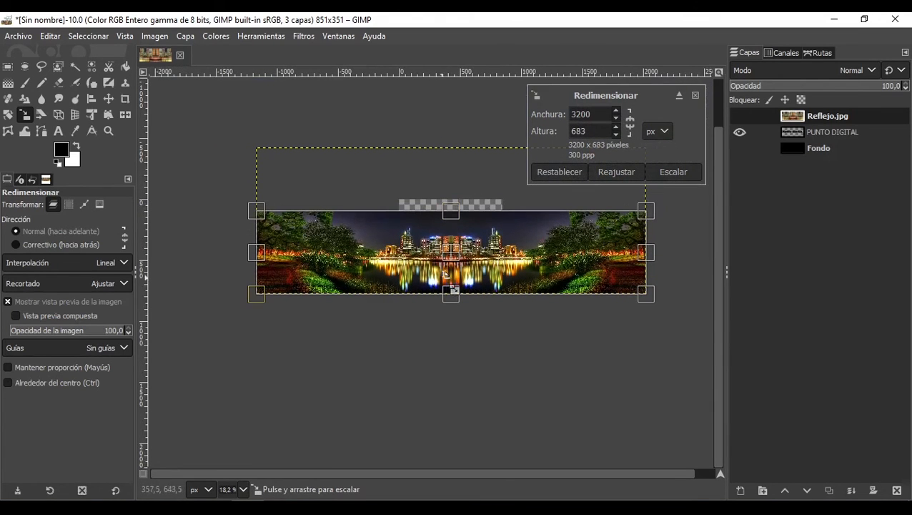
drag(451, 293, 433, 242)
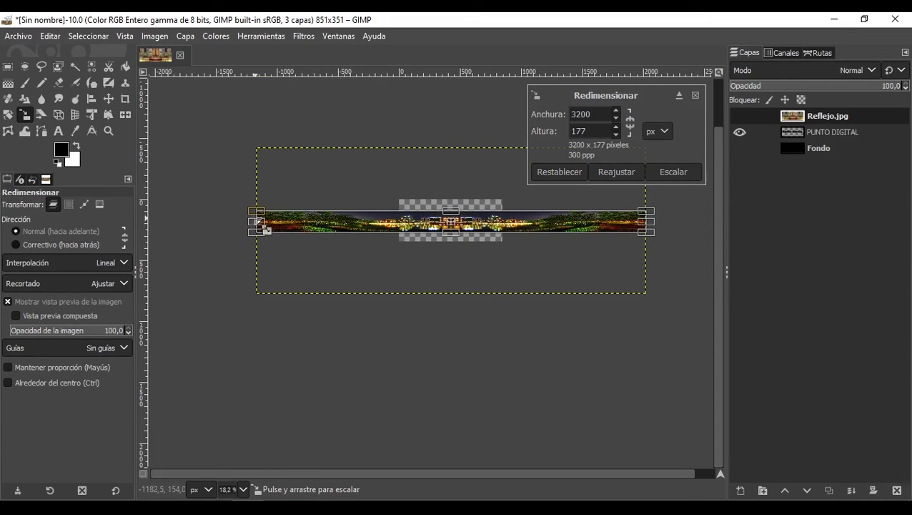
drag(260, 228, 403, 221)
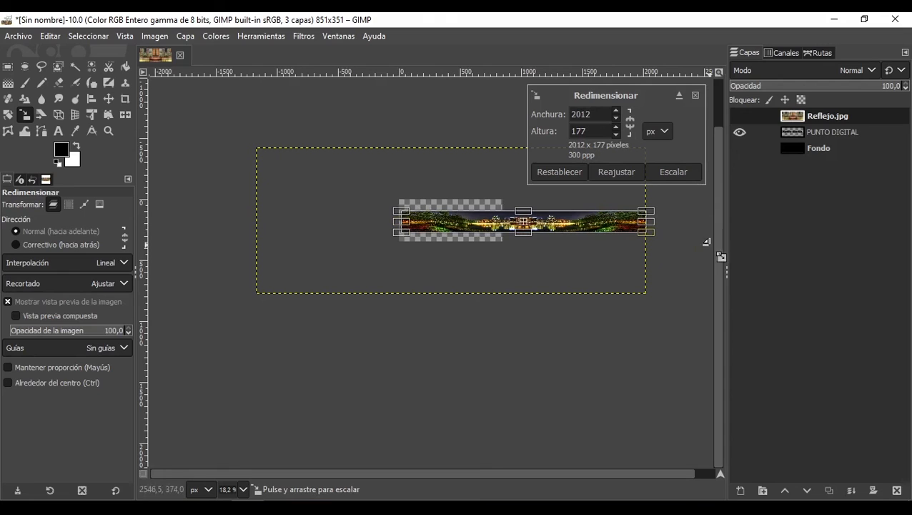
drag(653, 235, 509, 241)
Step: Turn on snapping to the canvas edges
click(124, 37)
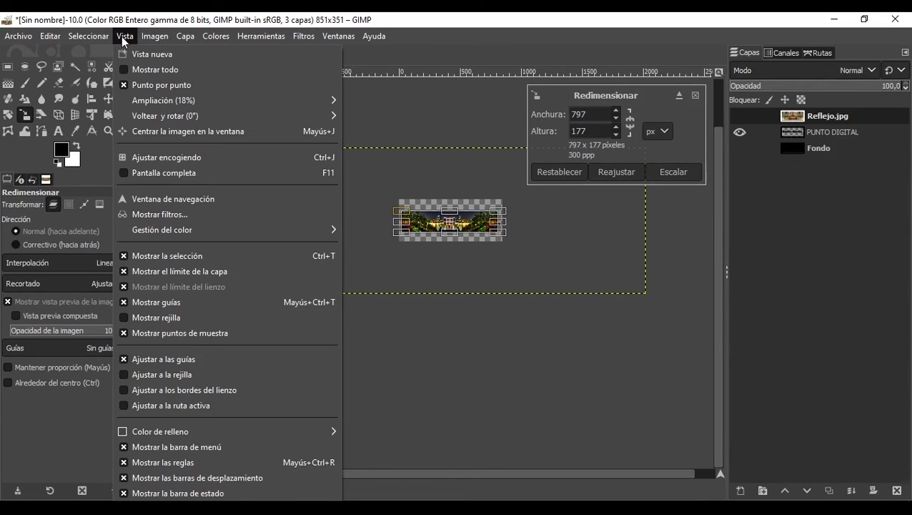
click(215, 389)
key(ctrl)
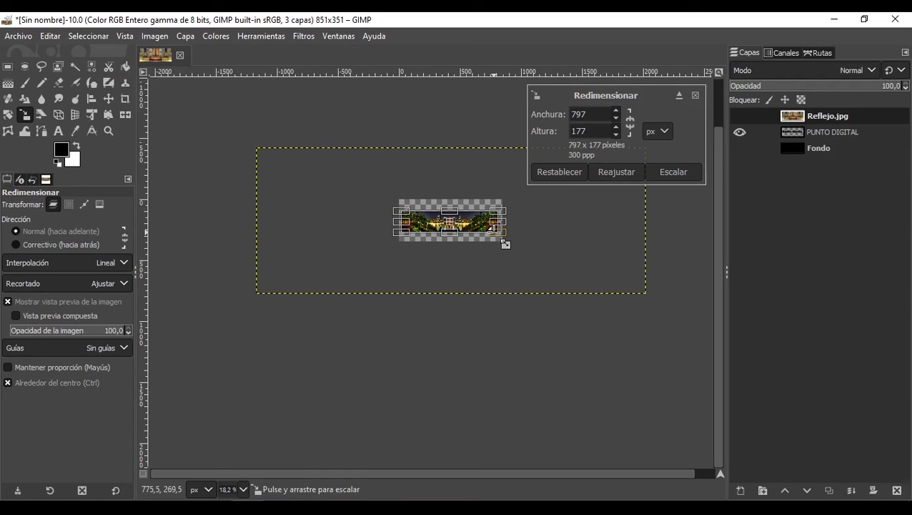
Step: Adjust the Reflejo.jpg picture to 809 x 80 px so it just covers the lettering, and apply the scaling
scroll(506, 244, up, 4)
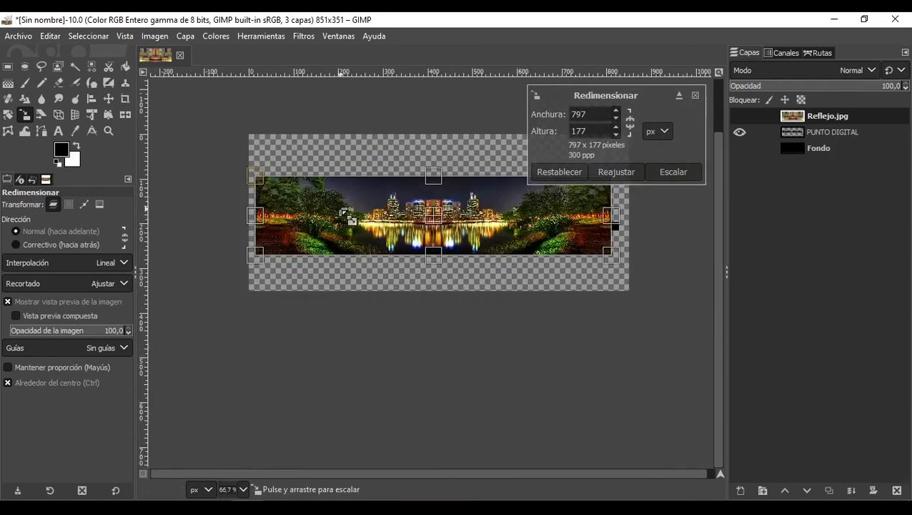
scroll(340, 209, down, 1)
scroll(475, 203, up, 2)
scroll(415, 204, down, 2)
scroll(369, 177, up, 2)
scroll(370, 173, down, 1)
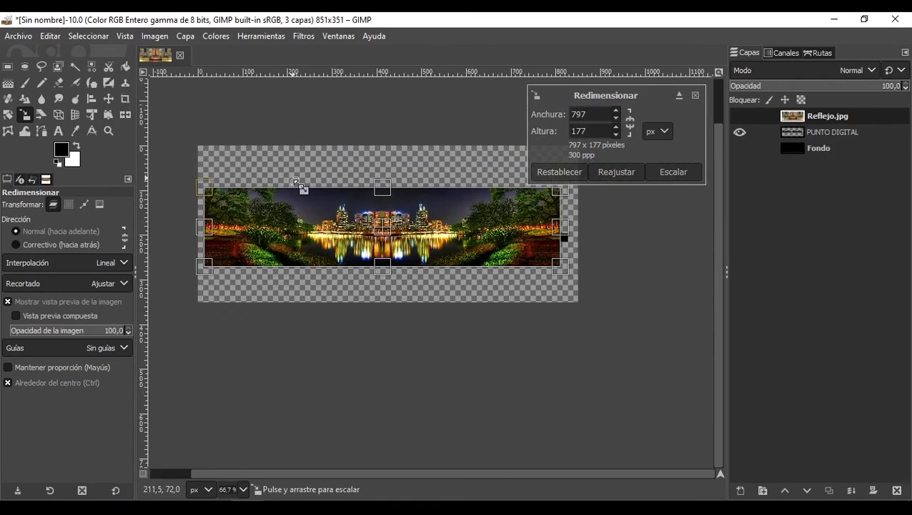
mouse_move(206, 228)
mouse_down()
mouse_move(229, 226)
mouse_move(206, 230)
mouse_up()
drag(568, 229, 571, 229)
drag(391, 266, 394, 248)
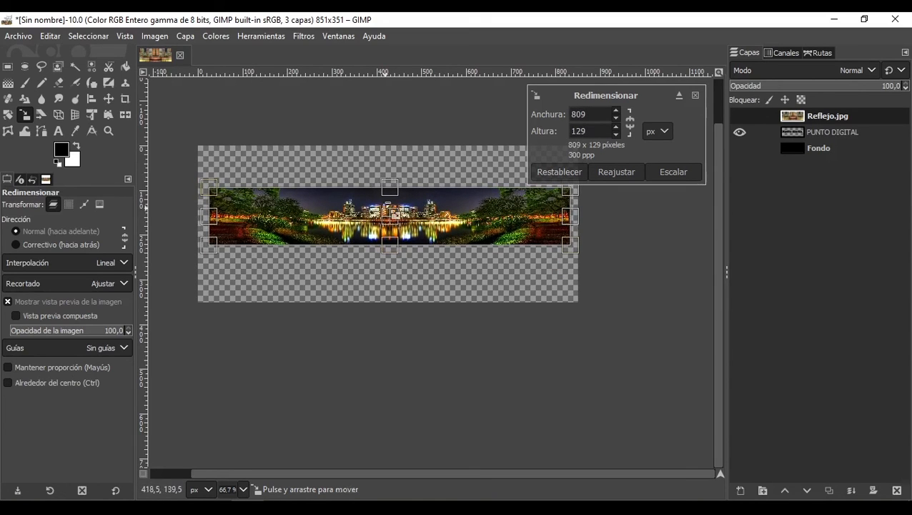
mouse_move(402, 196)
mouse_down()
mouse_move(401, 216)
mouse_move(393, 205)
mouse_up()
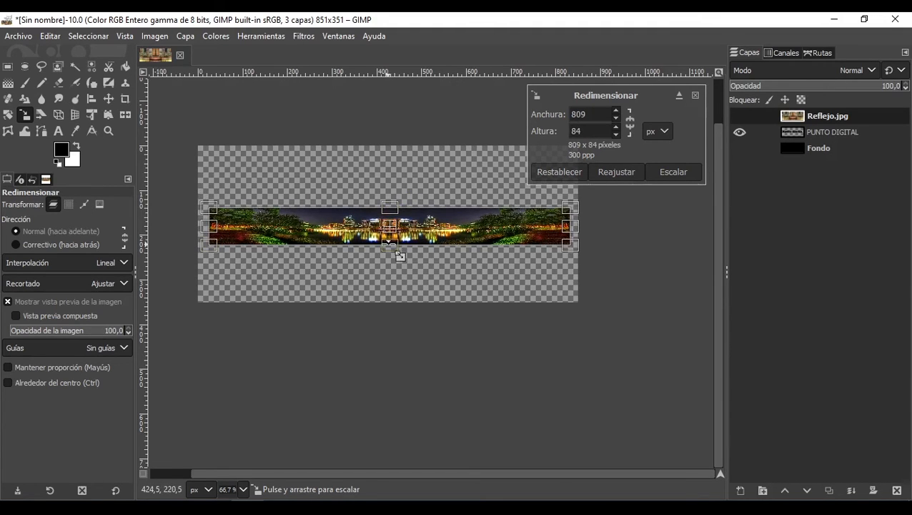
mouse_move(391, 244)
mouse_down()
mouse_move(391, 234)
mouse_move(391, 242)
mouse_up()
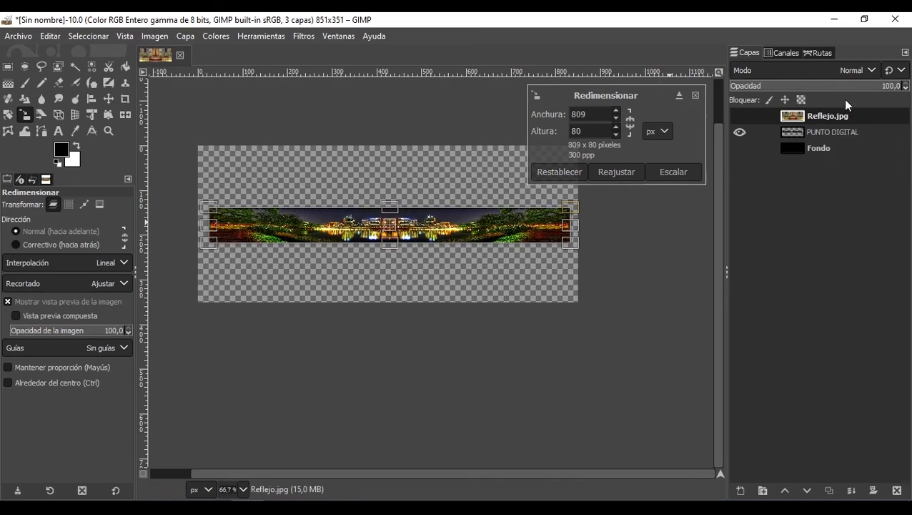
drag(830, 95, 910, 90)
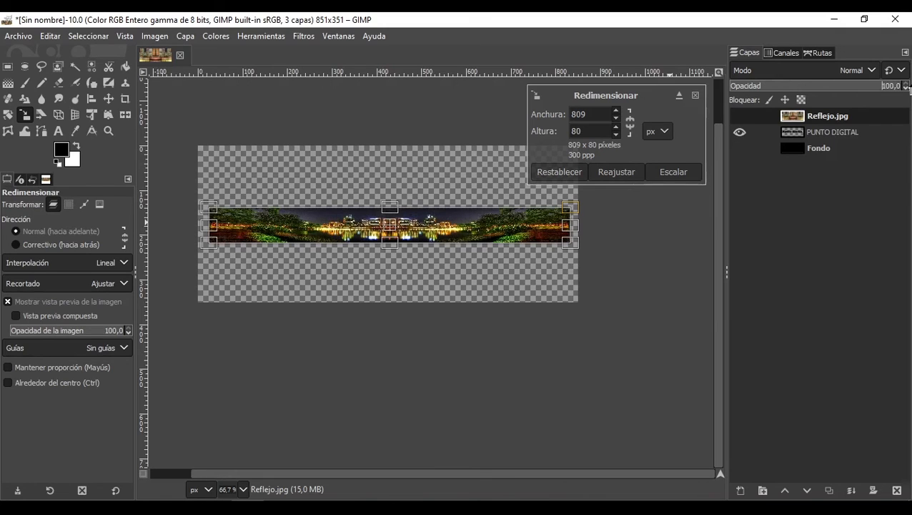
click(673, 172)
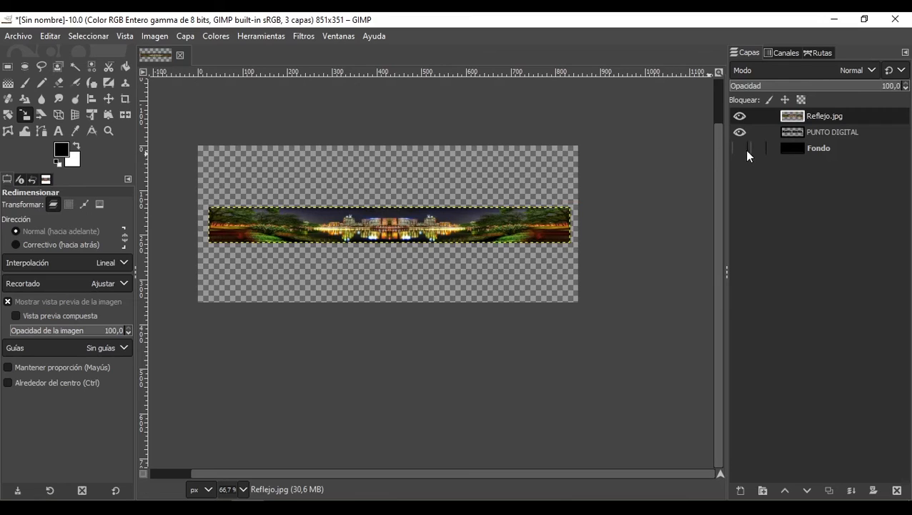
Step: Create a selection from the alpha of the PUNTO DIGITAL layer and invert it
click(828, 134)
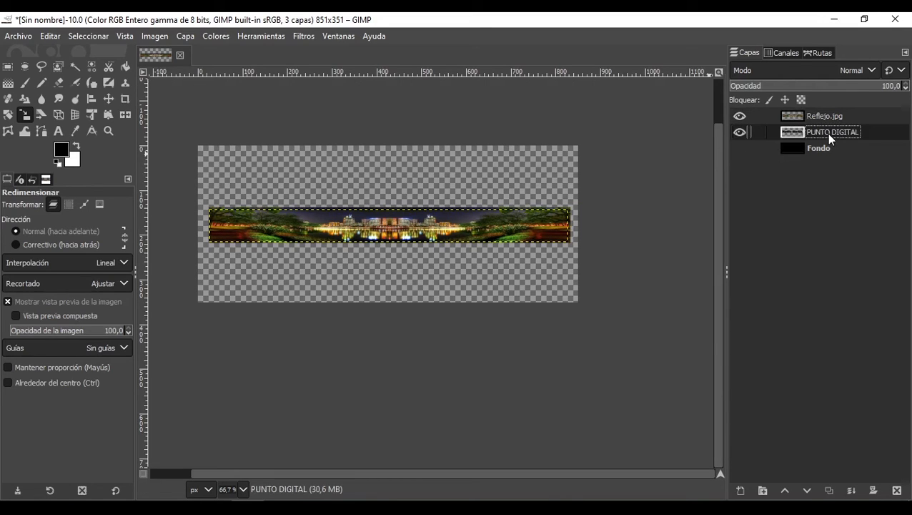
right_click(826, 133)
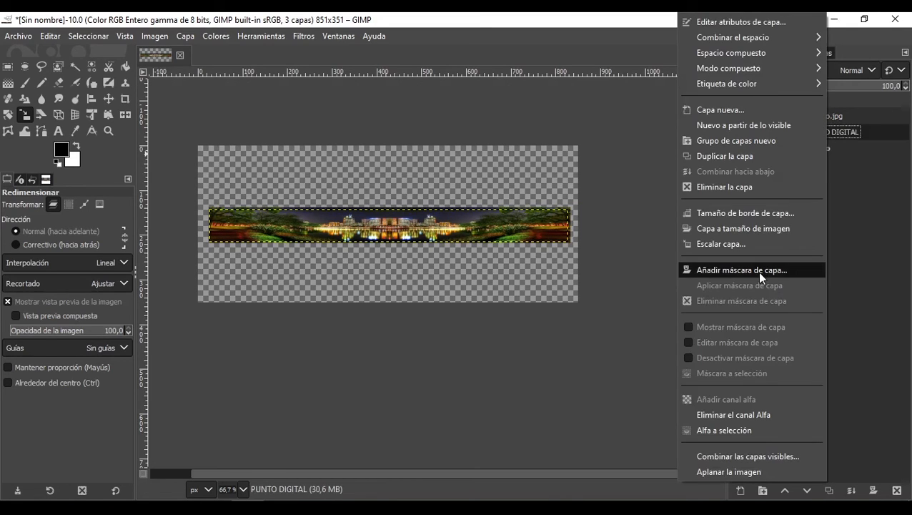
click(740, 431)
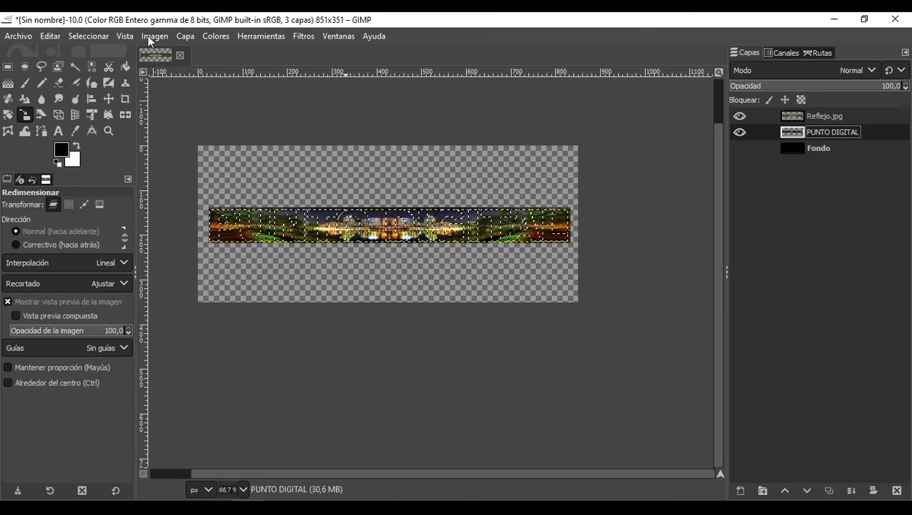
click(90, 36)
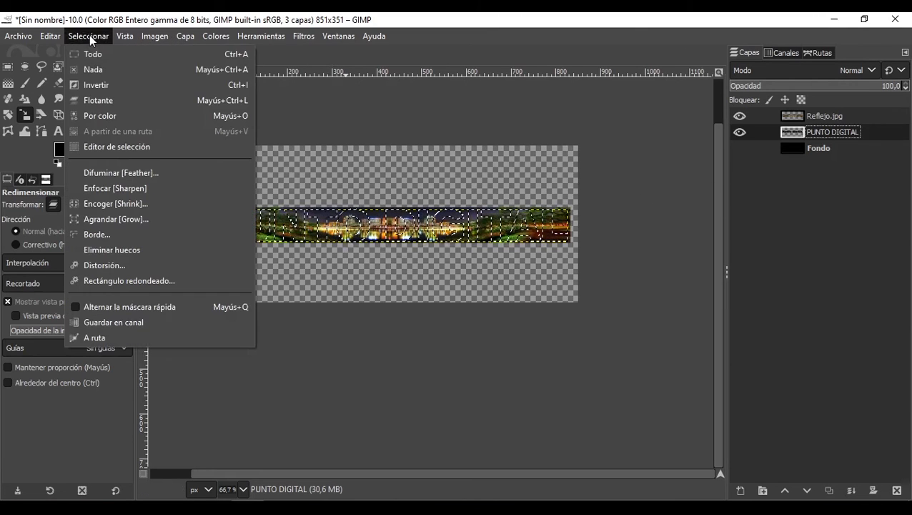
click(130, 90)
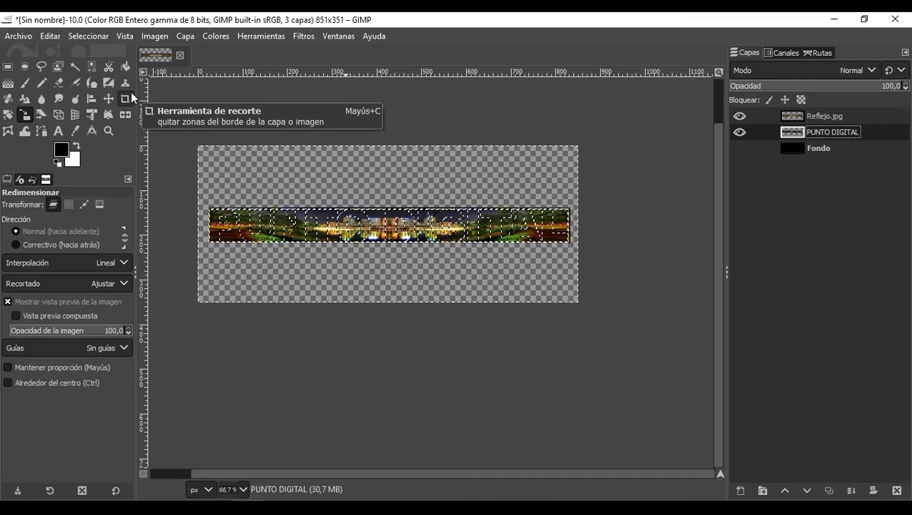
Step: Clear the selected area of the Reflejo.jpg layer so the picture remains only inside the letters
click(825, 116)
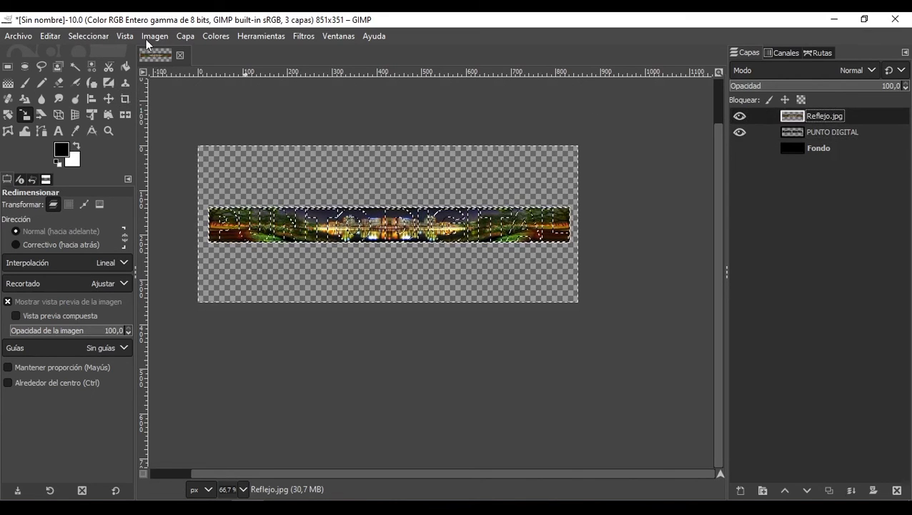
click(49, 36)
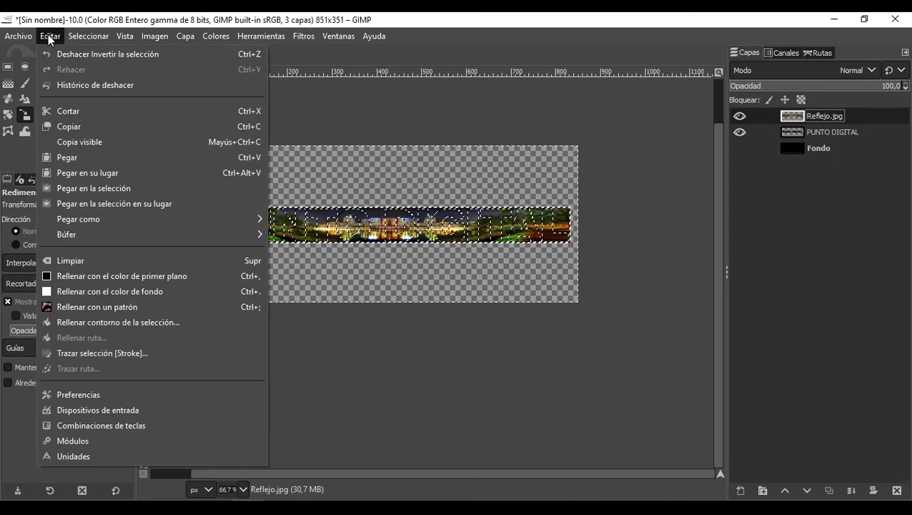
click(174, 262)
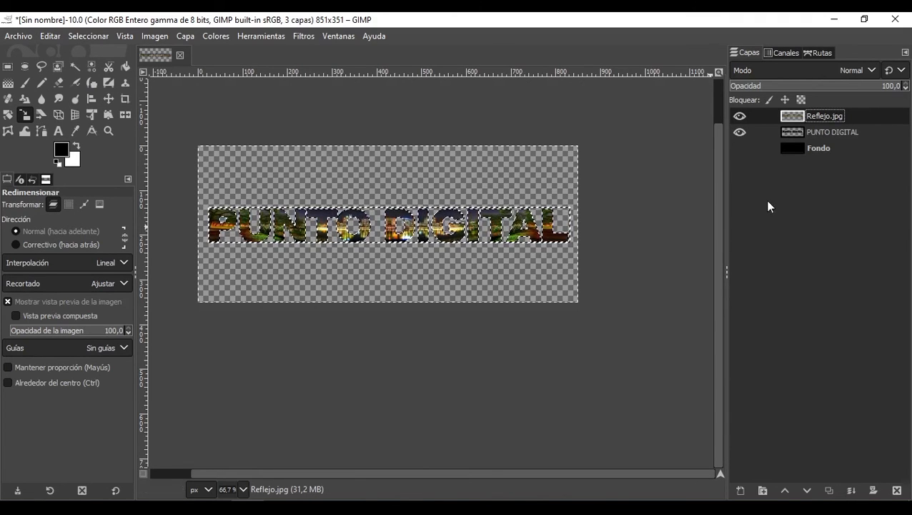
Step: Add a transparent 851 x 351 px layer named "Capa" above Reflejo.jpg, and invert the selection back to the letters
click(740, 492)
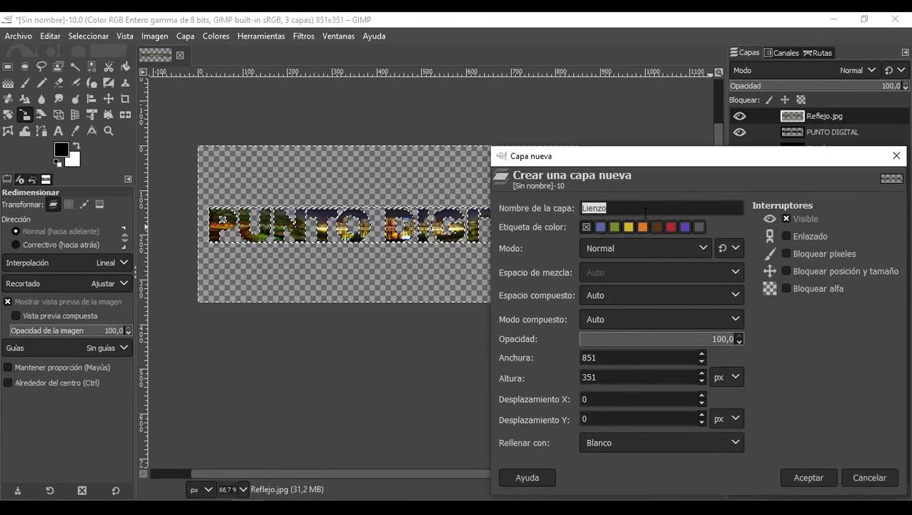
text(cAP)
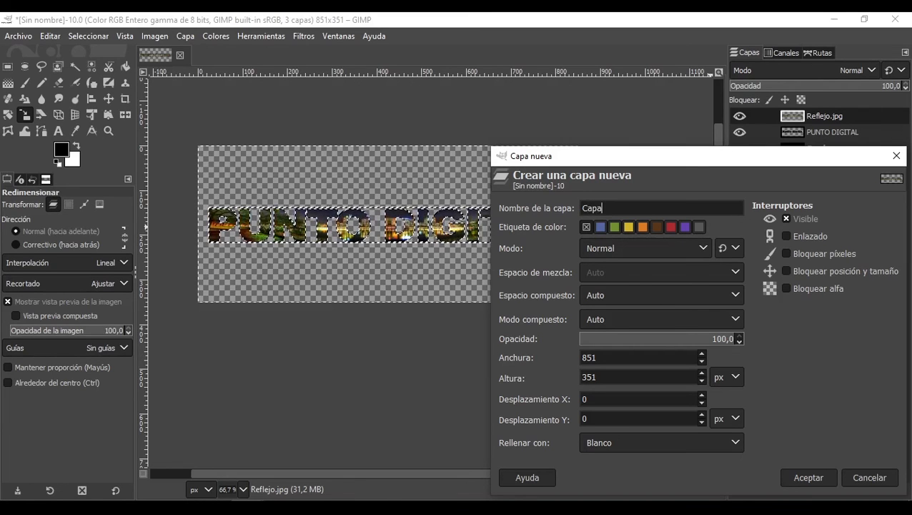
click(679, 442)
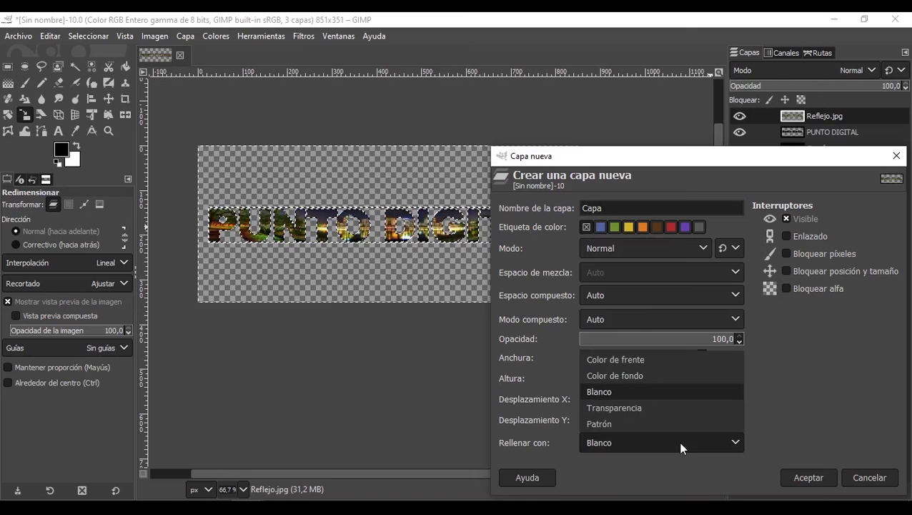
click(632, 407)
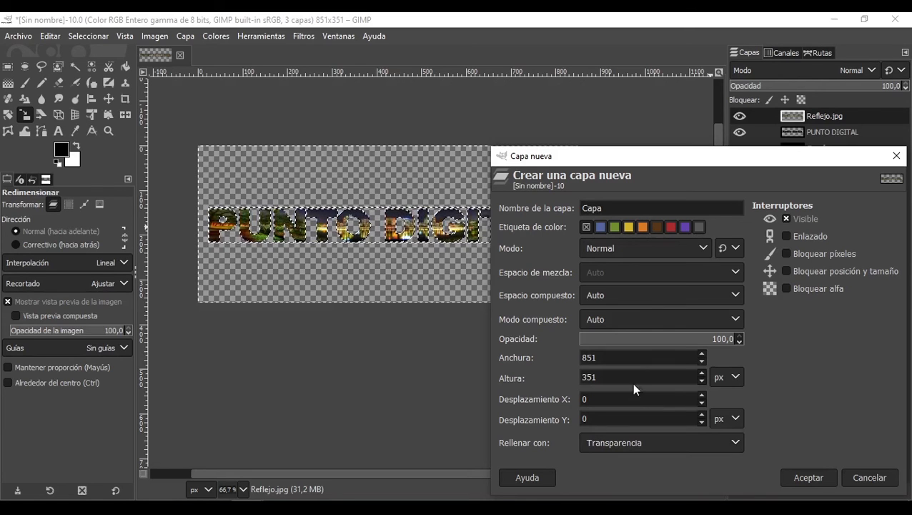
click(821, 479)
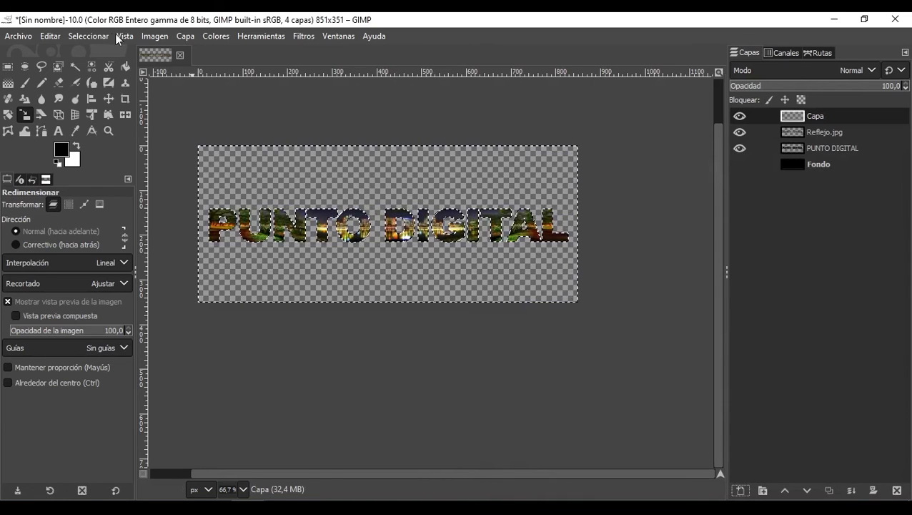
click(94, 36)
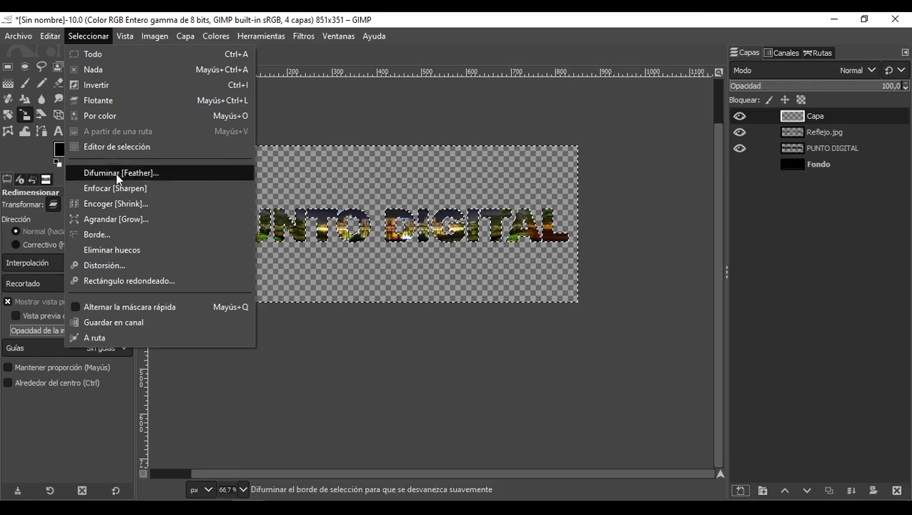
click(117, 83)
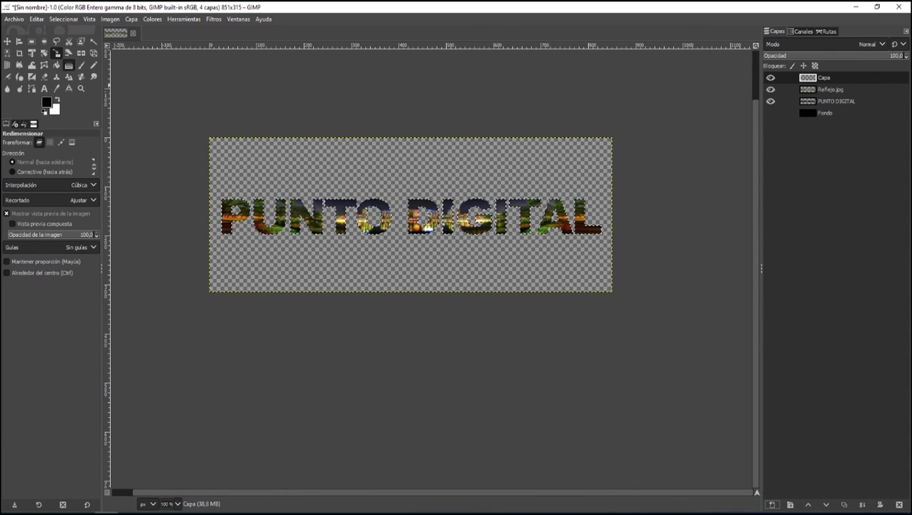
Step: Choose the Gradient tool and set its gradient to Rounded edge
click(69, 65)
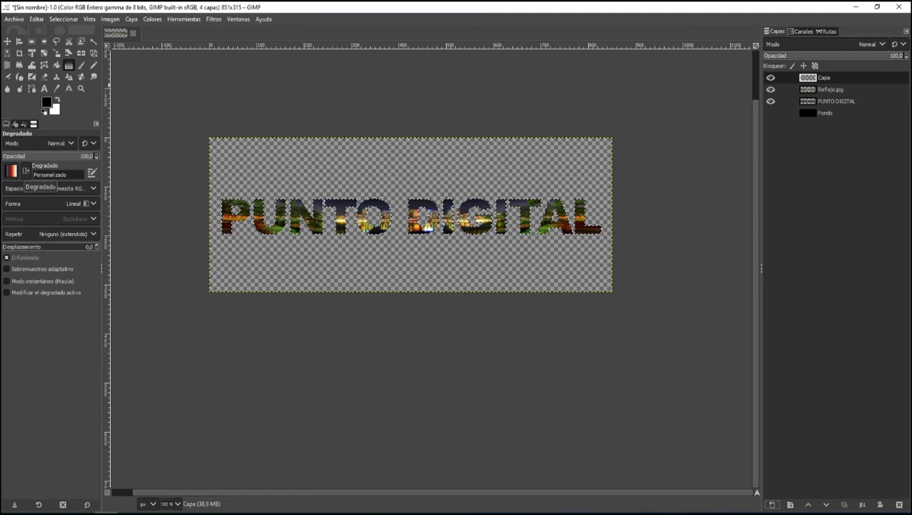
click(11, 170)
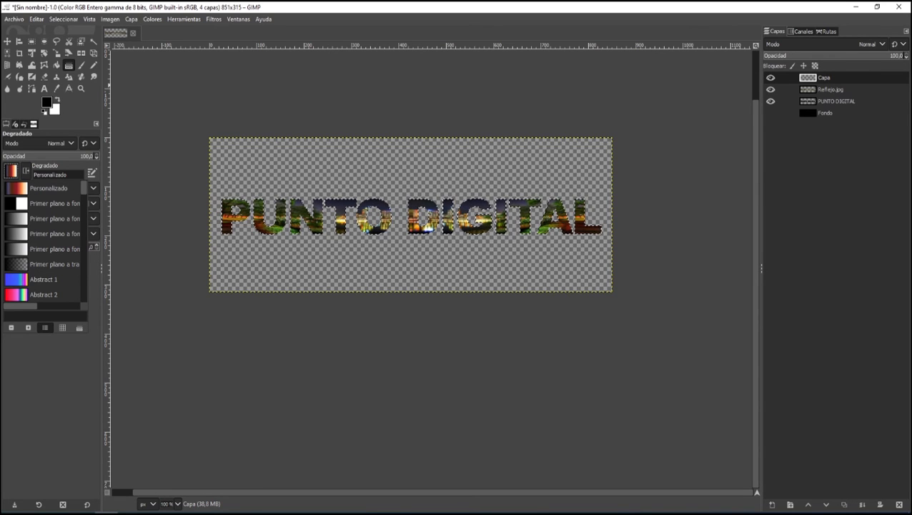
scroll(43, 243, down, 3)
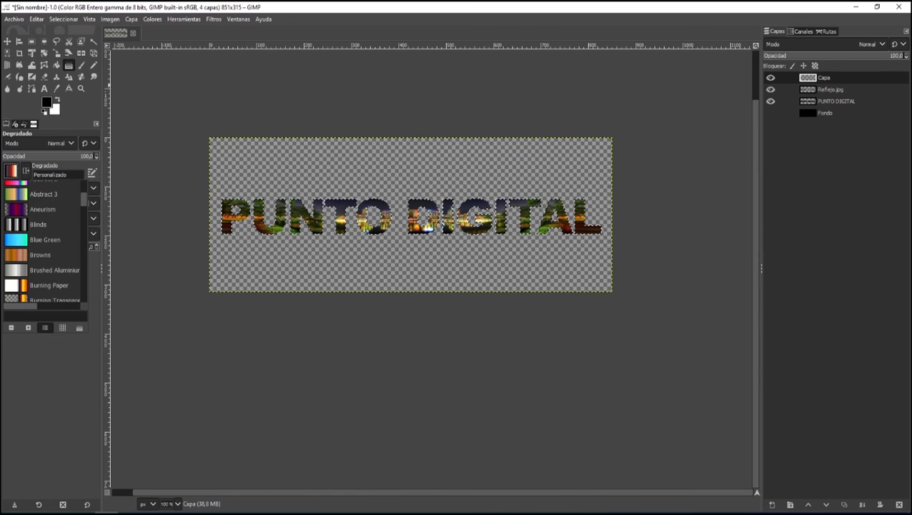
scroll(42, 240, down, 12)
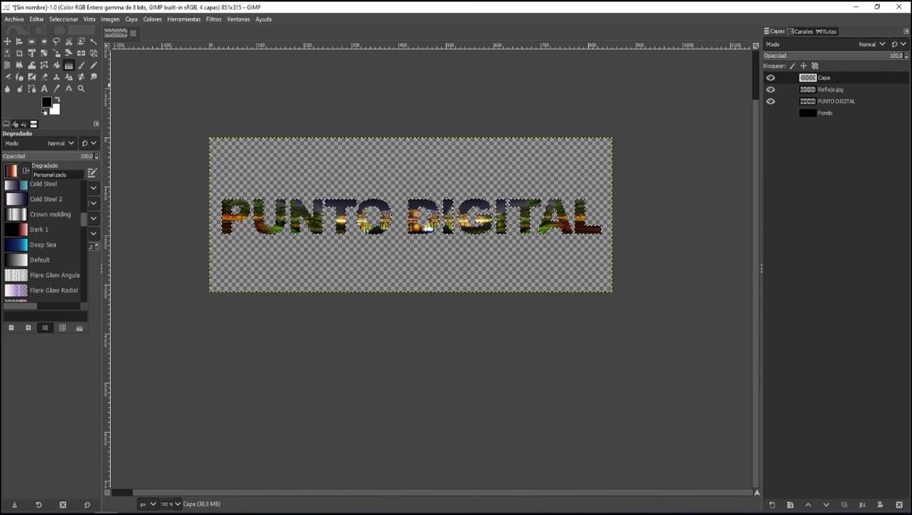
scroll(43, 240, down, 10)
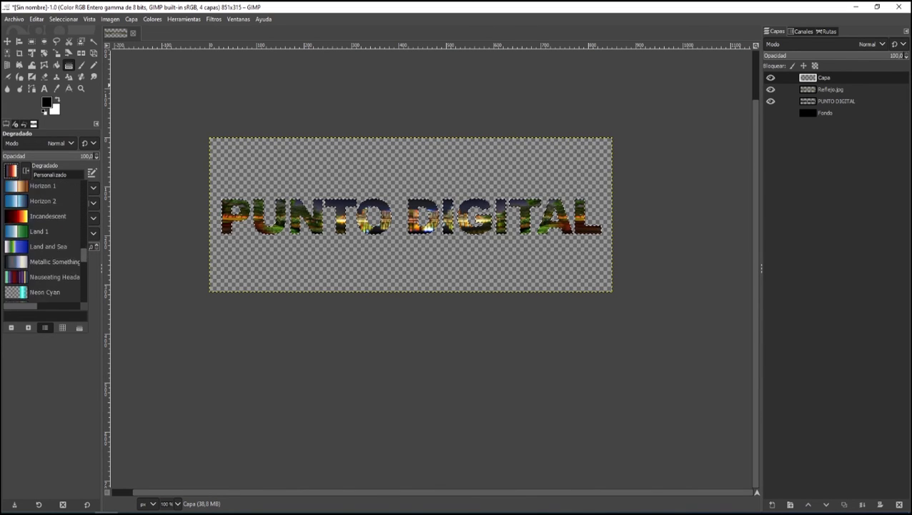
scroll(42, 239, down, 5)
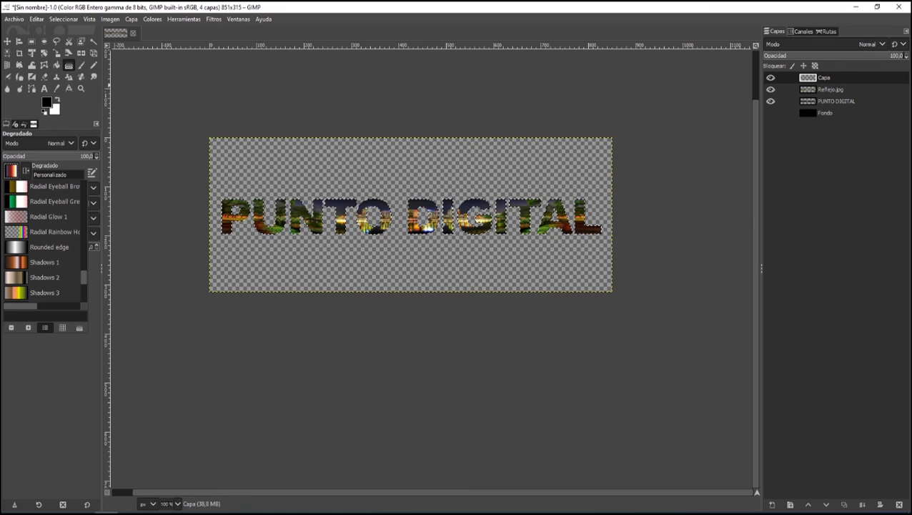
click(44, 247)
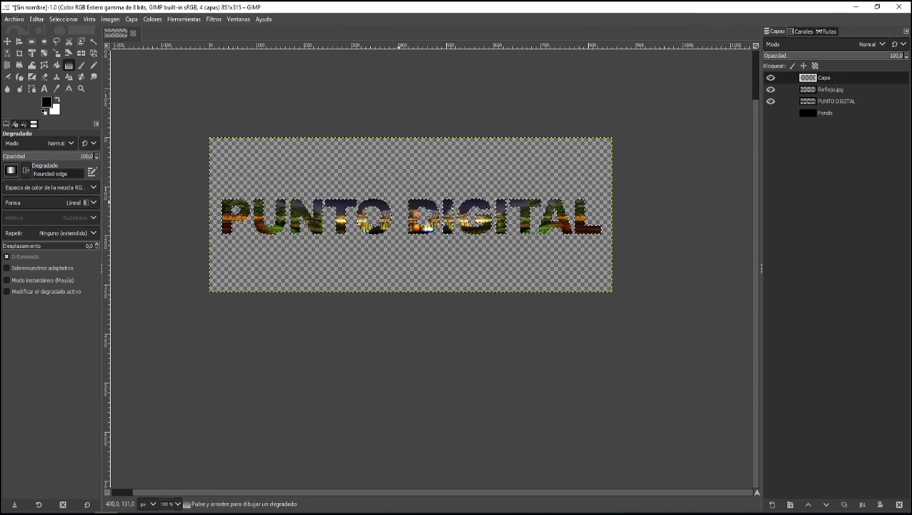
Step: Draw a vertical linear gradient about 24 px long across the upper part of the letters on the Capa layer
scroll(399, 202, up, 2)
click(398, 199)
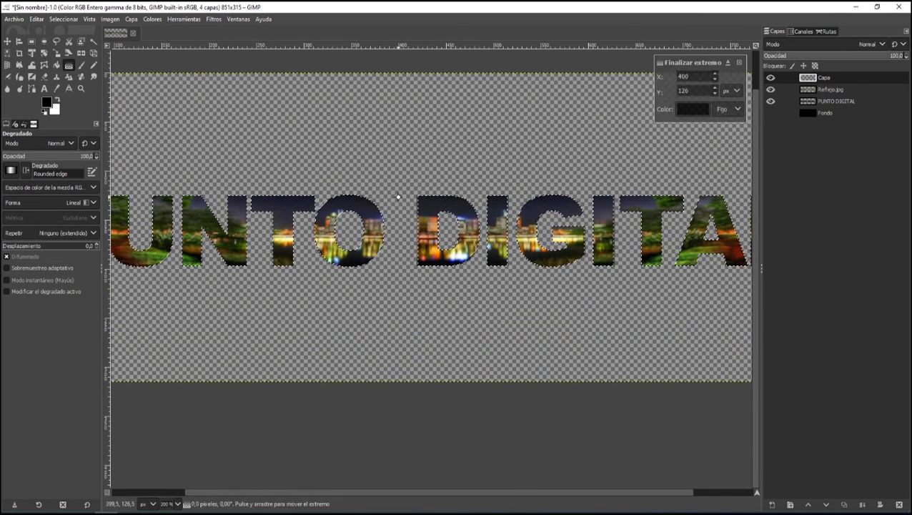
mouse_move(398, 197)
mouse_down()
mouse_move(610, 260)
mouse_move(399, 225)
mouse_move(399, 202)
mouse_up()
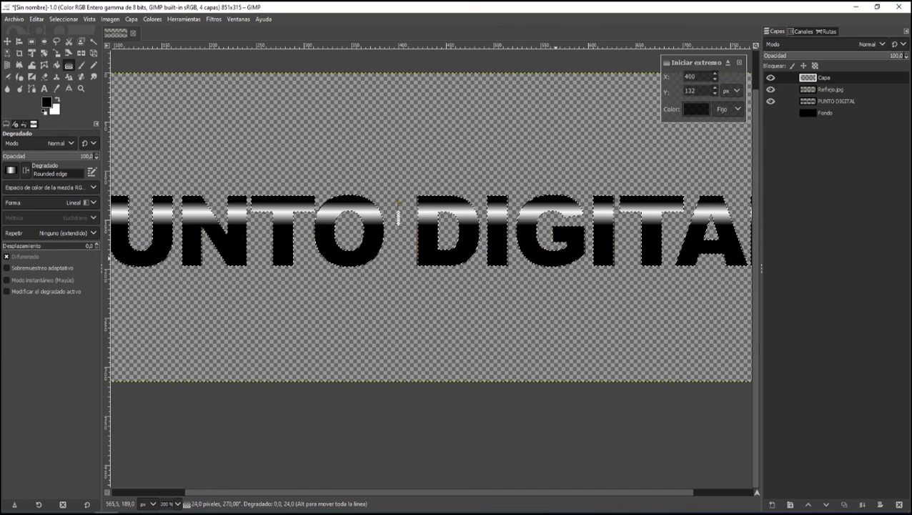
key(Return)
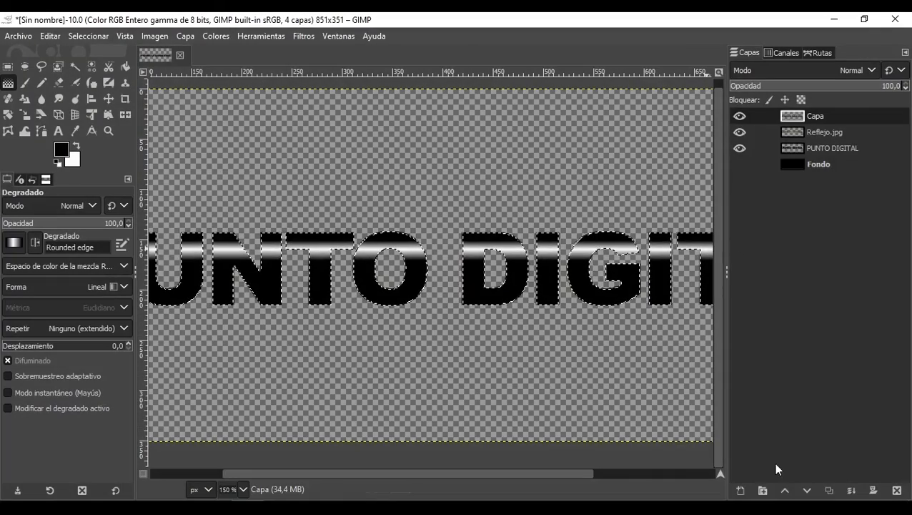
Step: On a new transparent 851 x 351 px layer in Clarear sólo mode, draw a vertical gradient about 16 px long across the letters' lower part
click(741, 491)
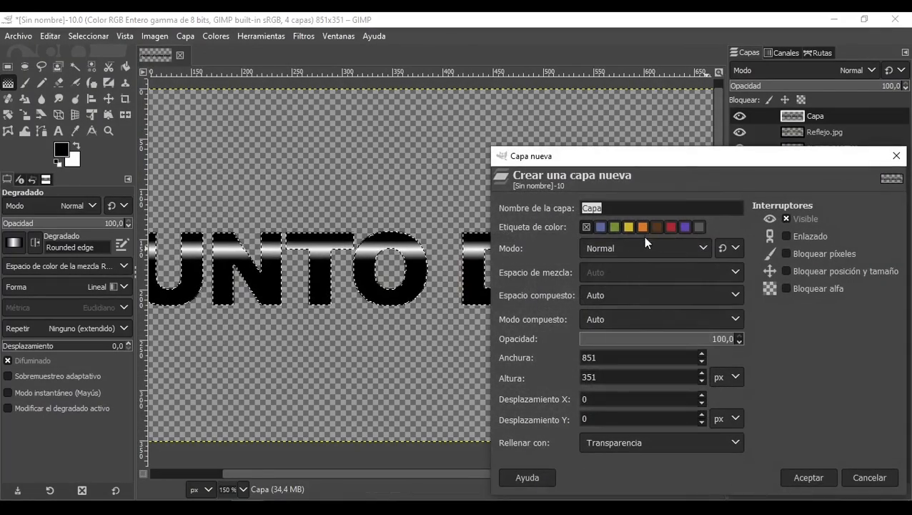
click(809, 477)
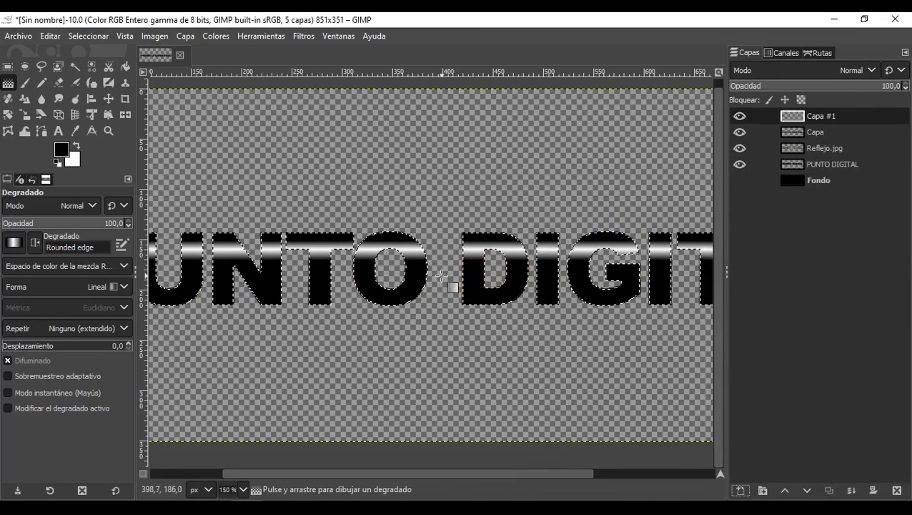
drag(444, 277, 446, 292)
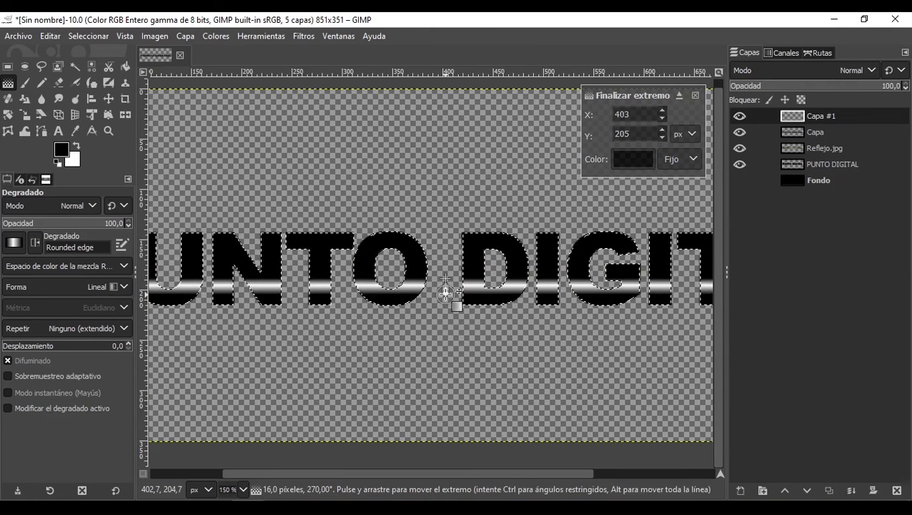
click(840, 69)
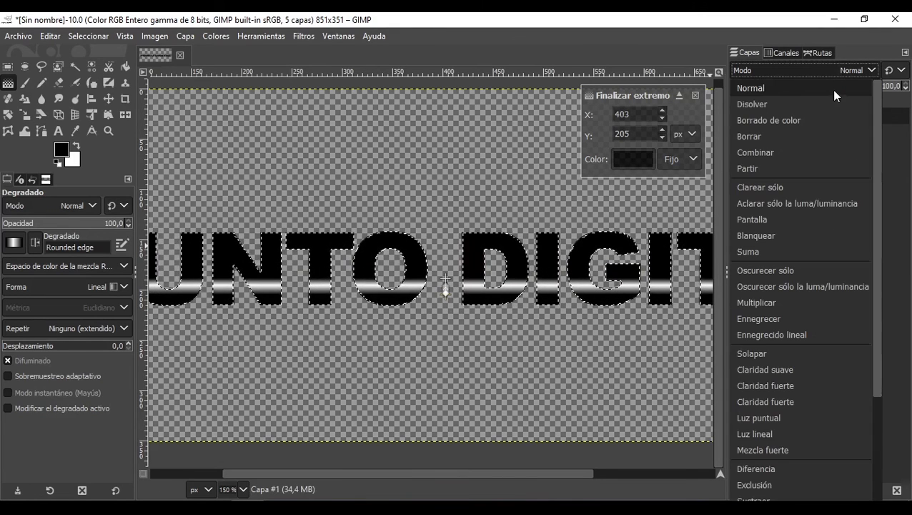
click(792, 188)
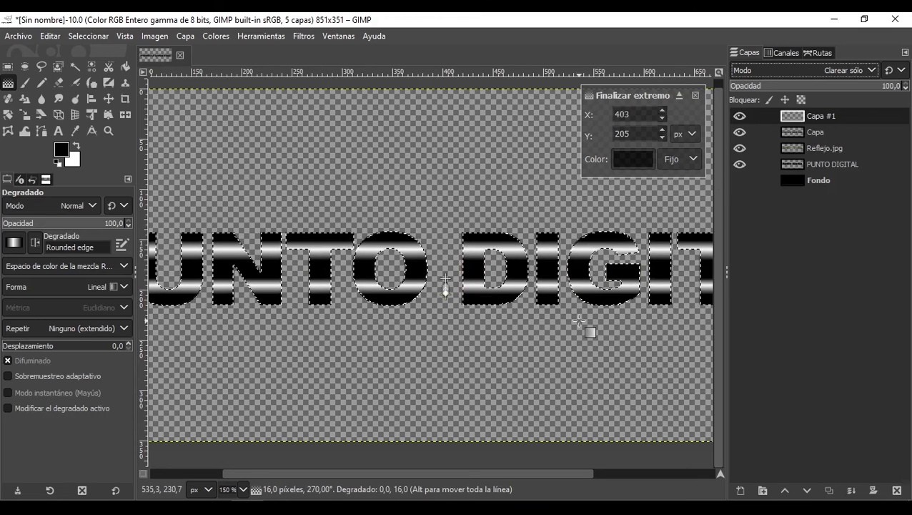
Step: Merge the Capa #1 layer down into Capa and set the merged layer's mode to Clarear sólo
right_click(813, 116)
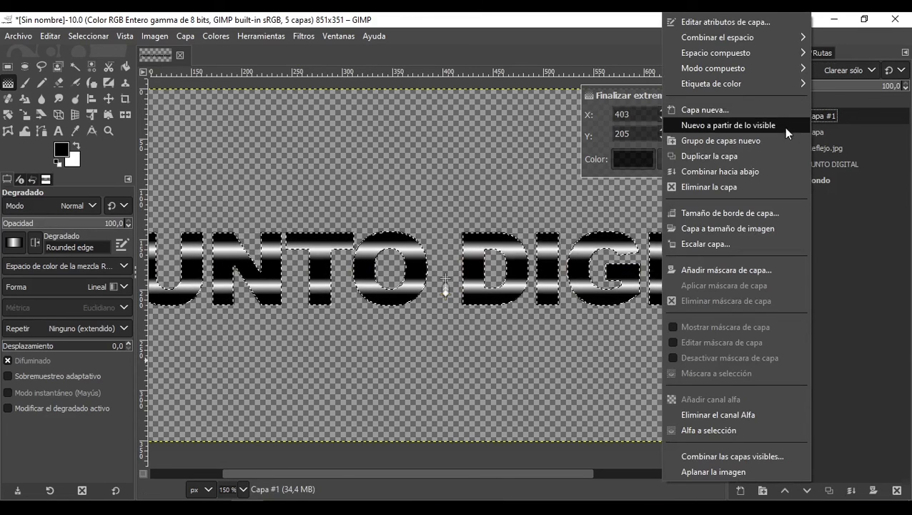
click(776, 169)
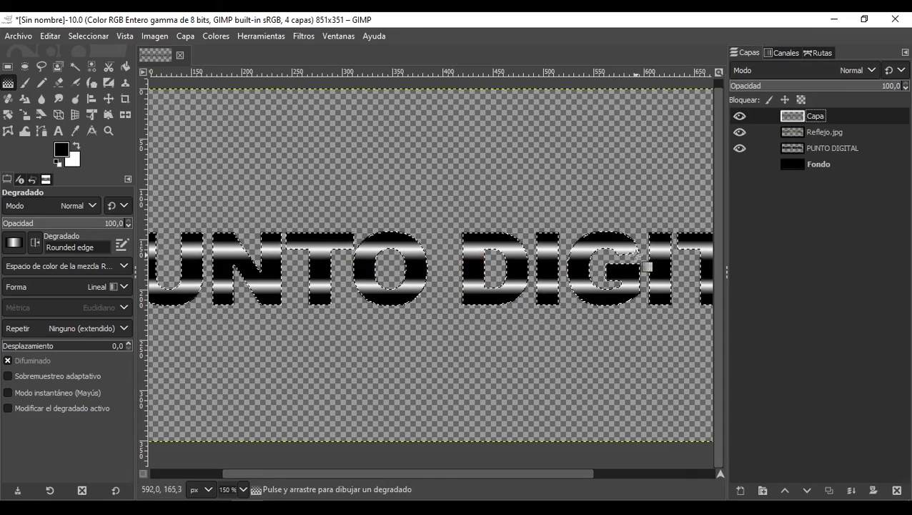
click(846, 72)
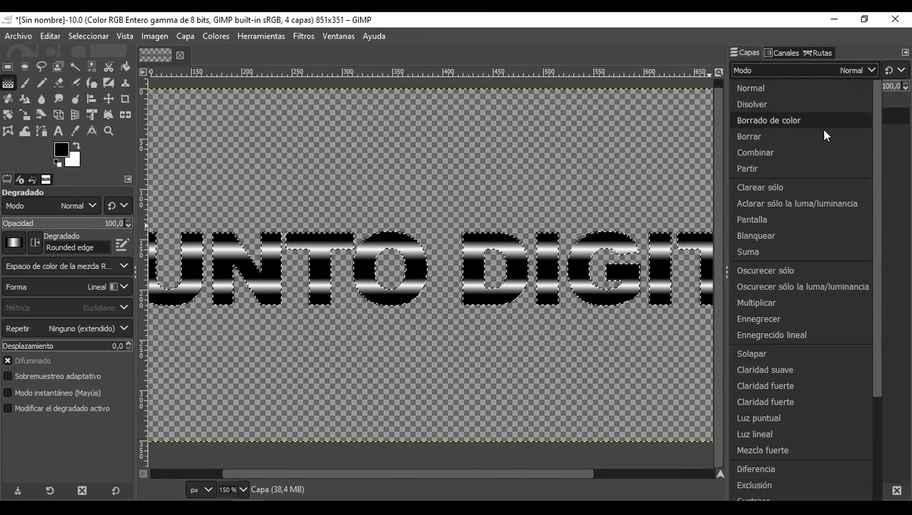
click(794, 188)
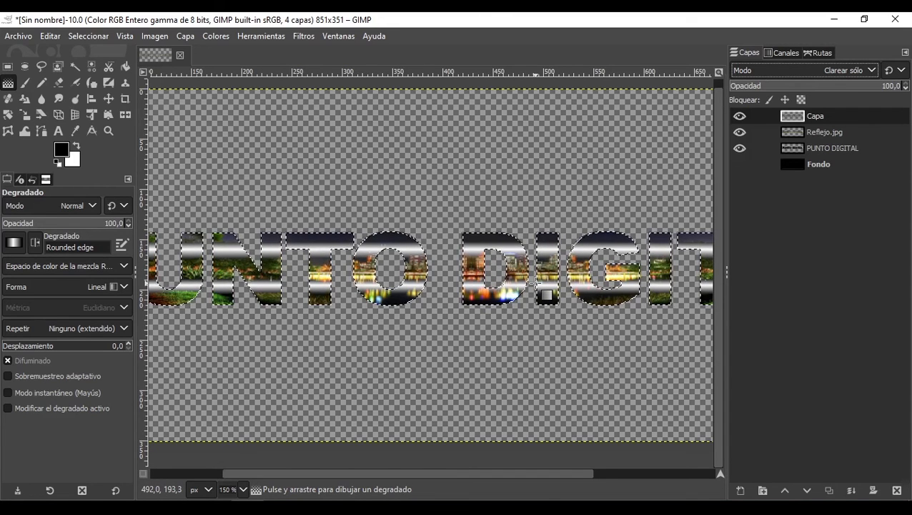
Step: Apply the Remolino distortion filter to the Capa layer with an amplitude of 2
click(308, 37)
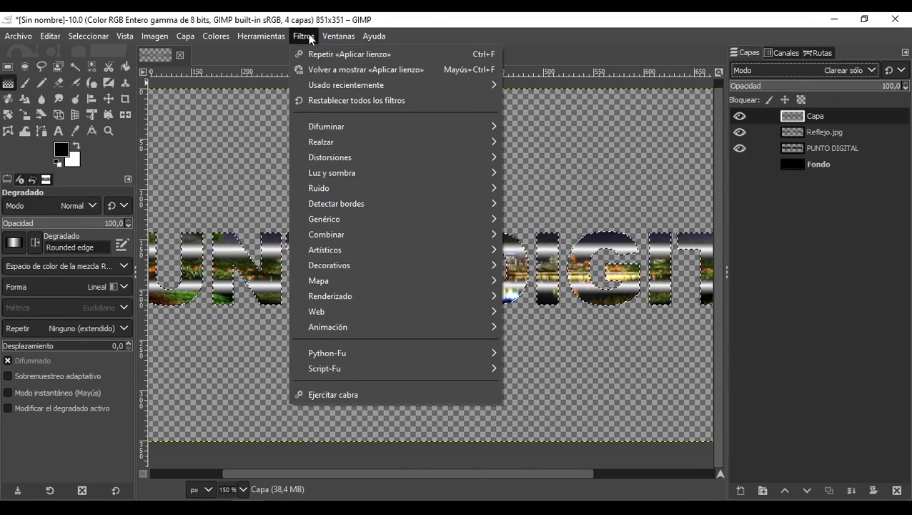
mouse_move(380, 155)
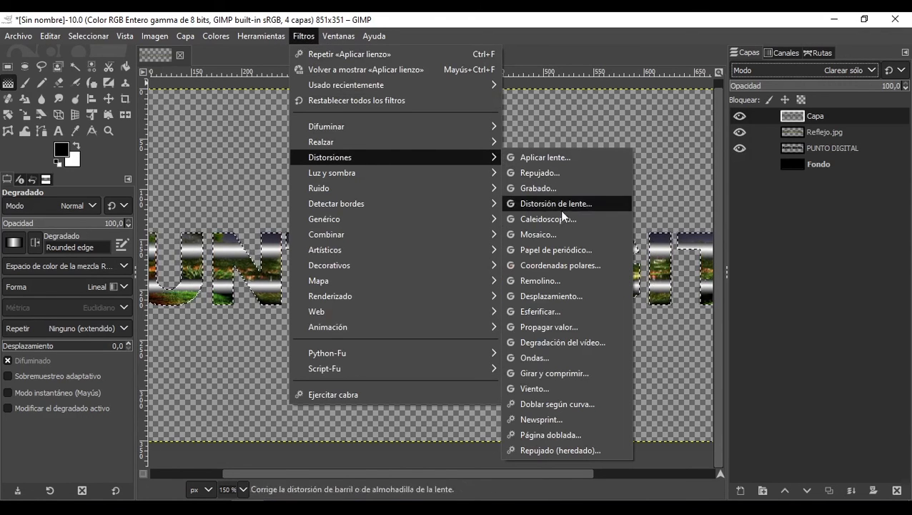
click(572, 283)
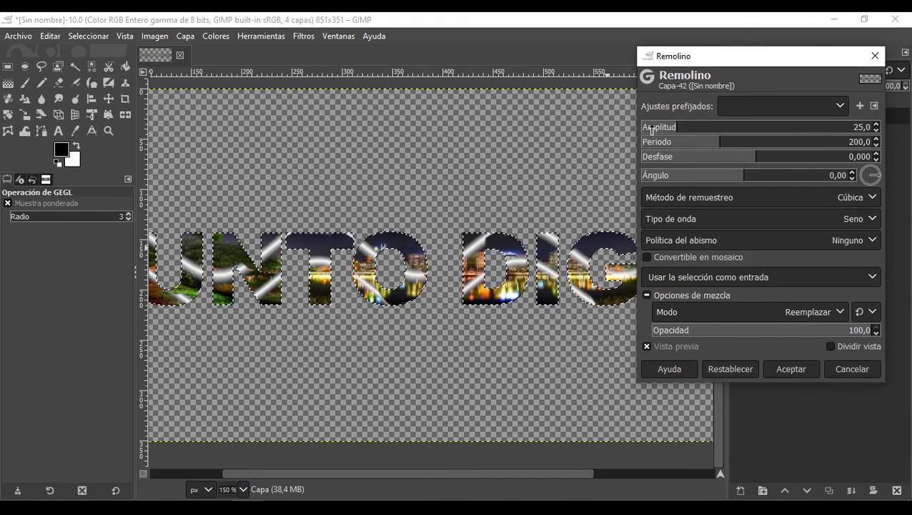
drag(682, 138, 641, 149)
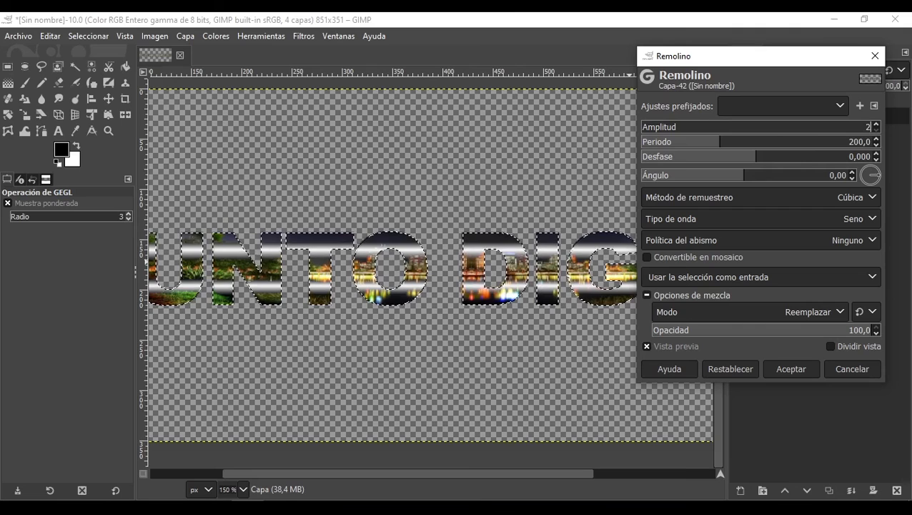
key(Return)
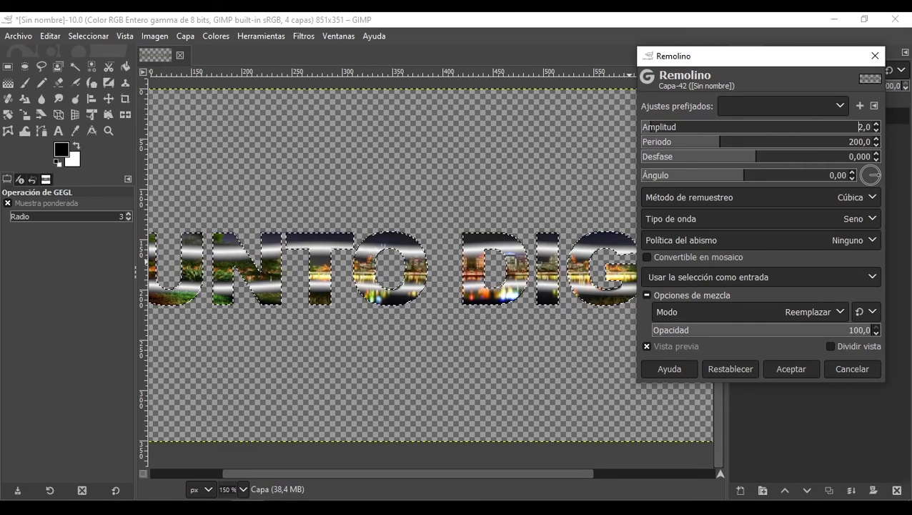
click(798, 368)
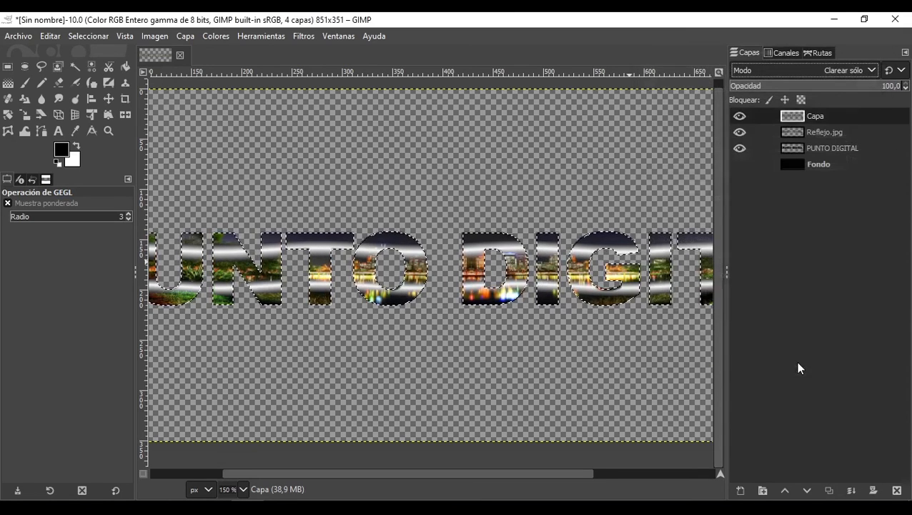
Step: Merge the Reflejo.jpg layer down into the PUNTO DIGITAL layer
right_click(836, 130)
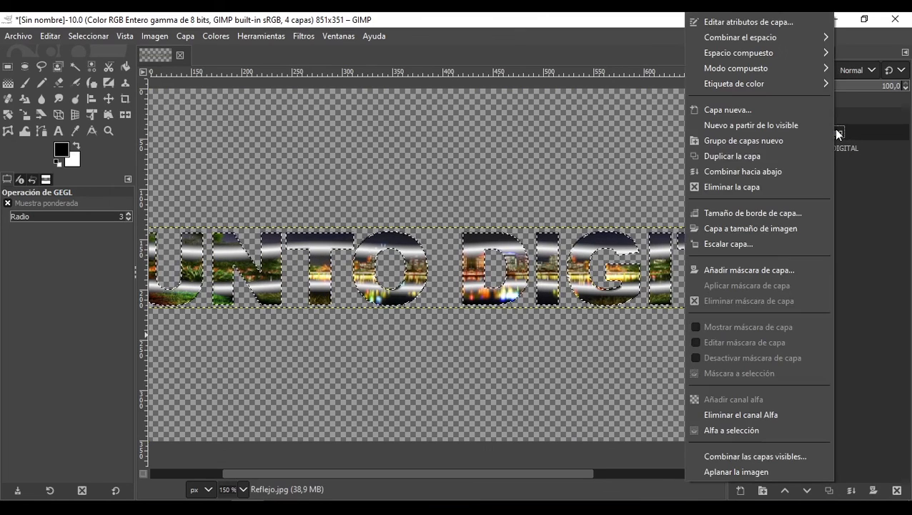
click(787, 172)
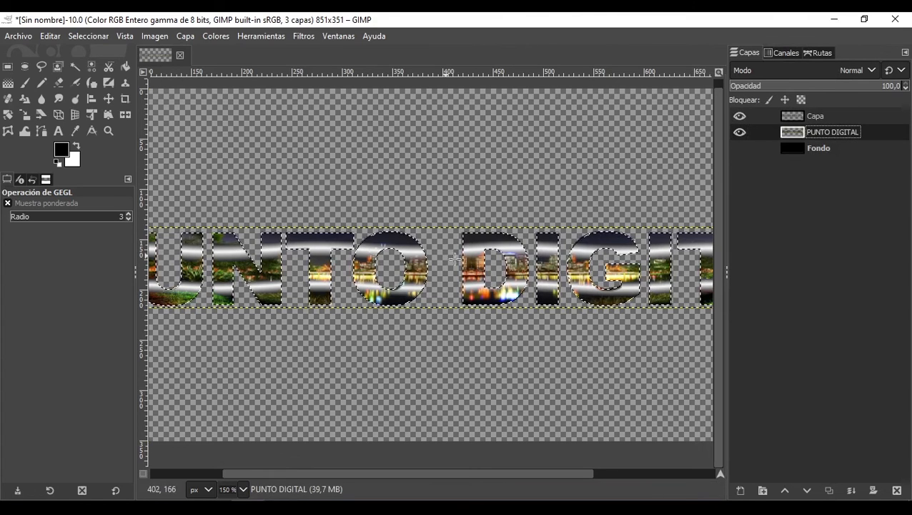
Step: Try to grow the selection around the letters by 4 px
click(92, 36)
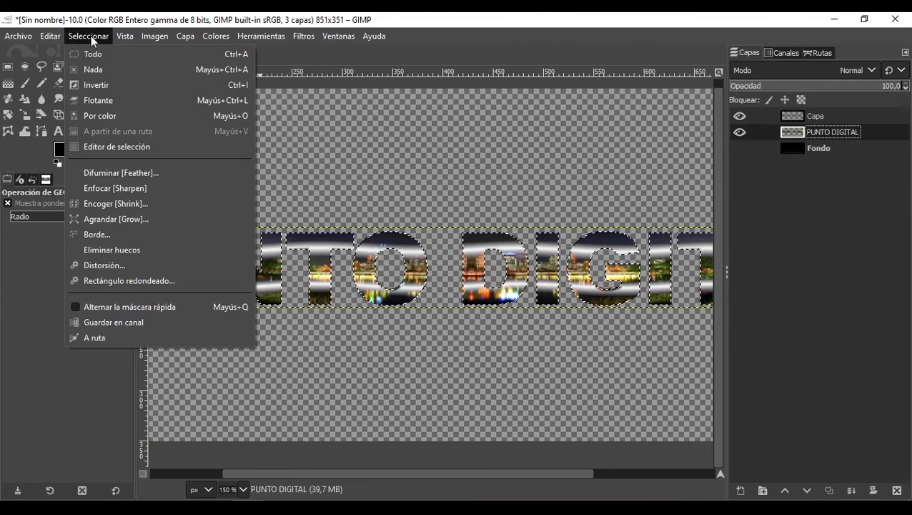
click(133, 217)
drag(141, 188, 442, 112)
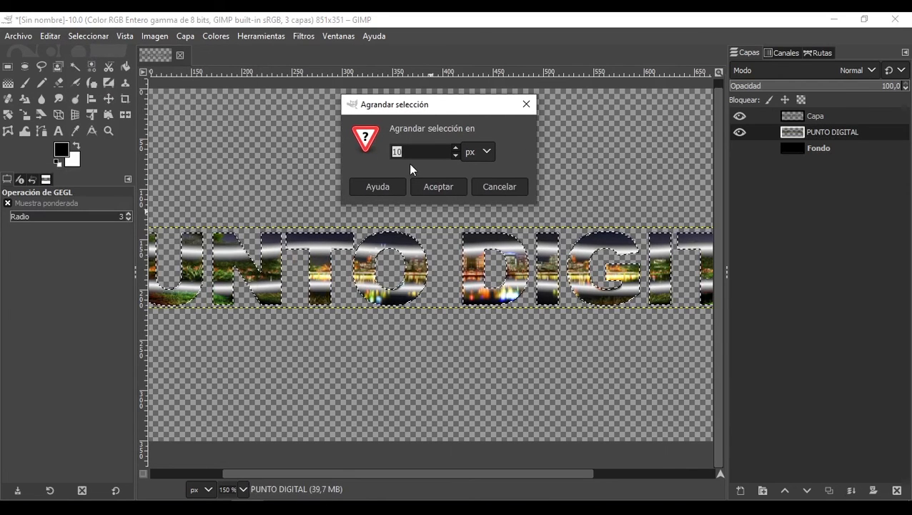
text(4)
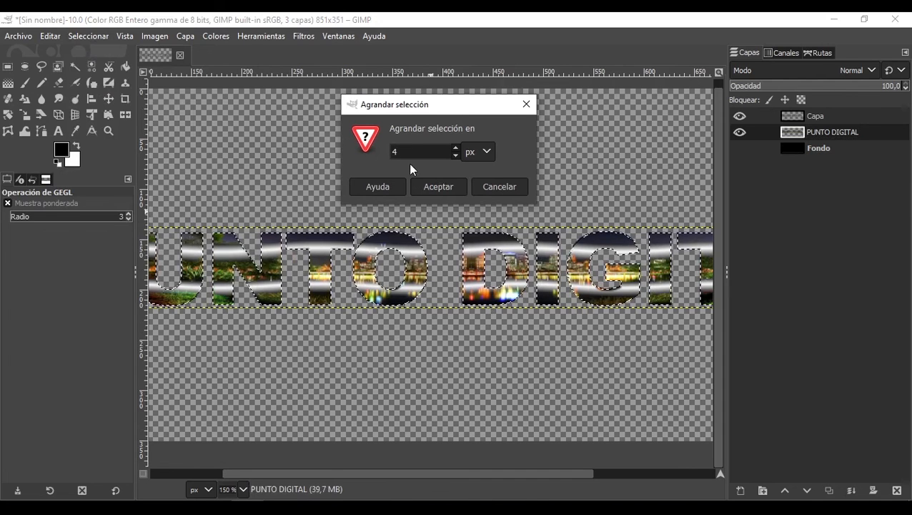
click(379, 186)
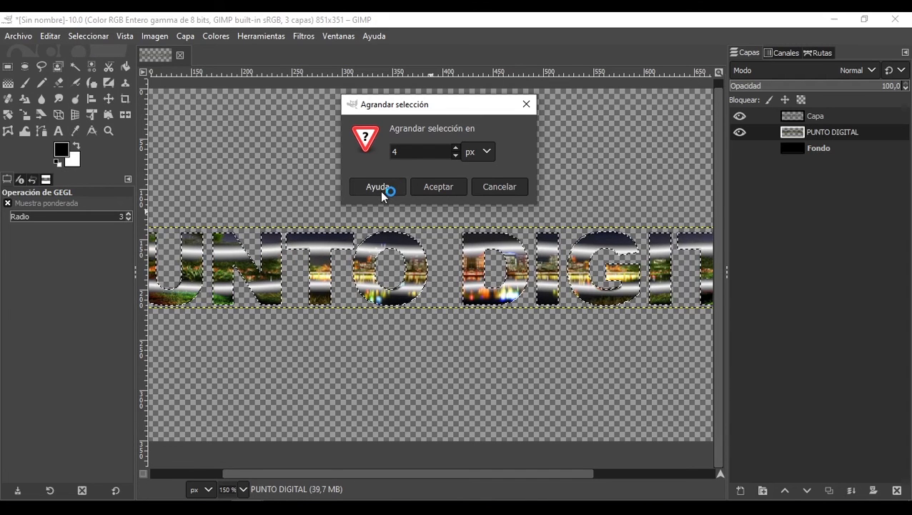
click(444, 190)
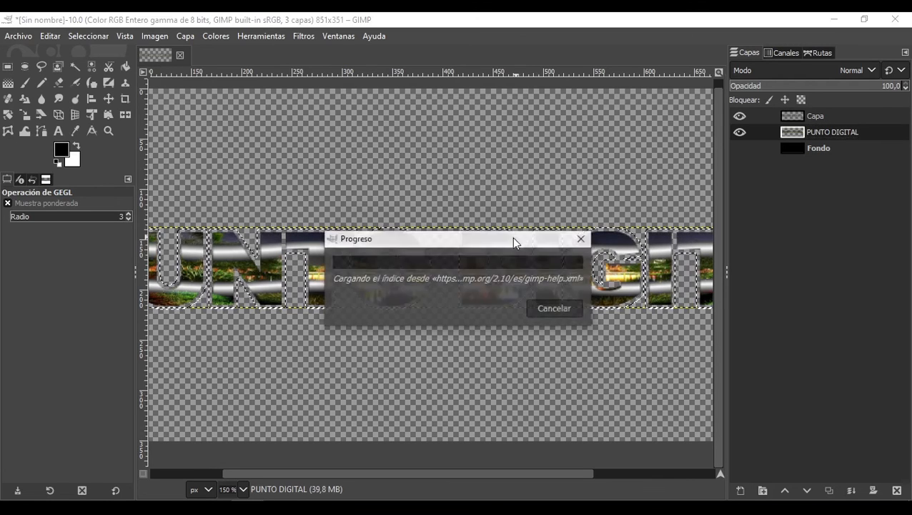
click(581, 242)
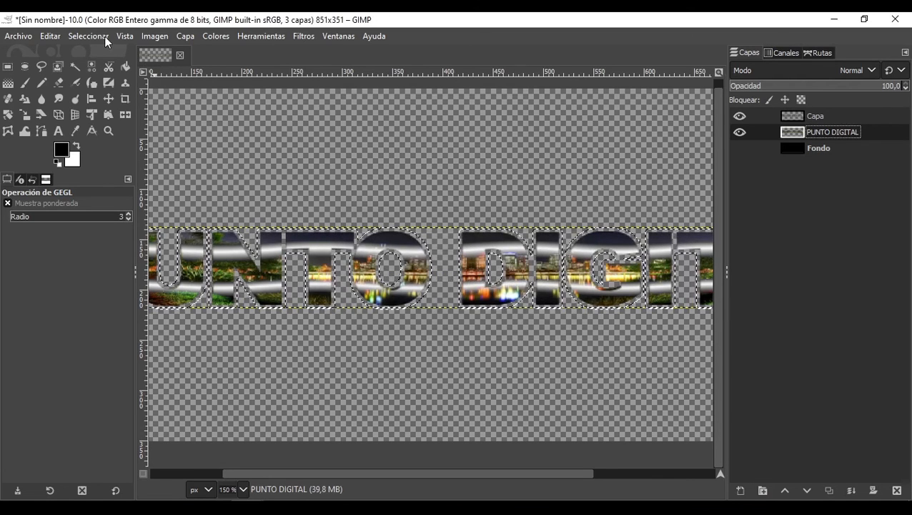
Step: Grow the selection outward around the PUNTO DIGITAL letters
click(90, 37)
click(90, 36)
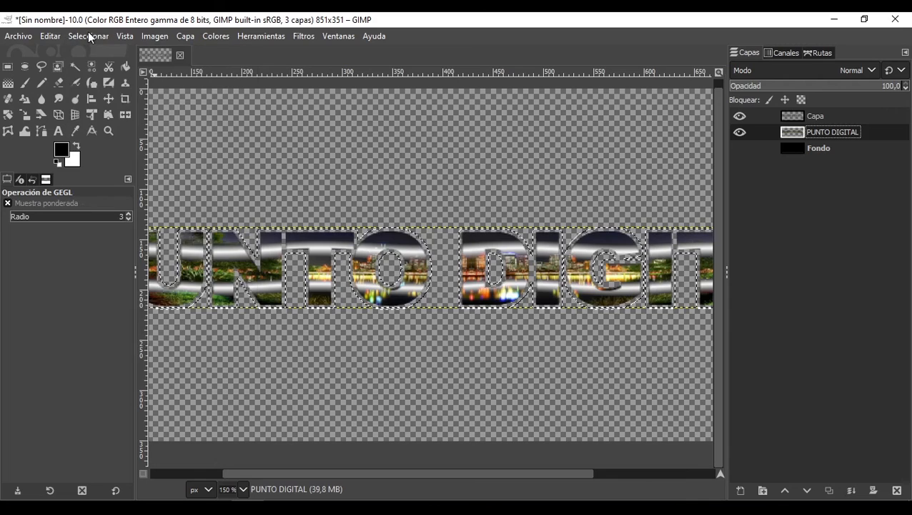
click(90, 37)
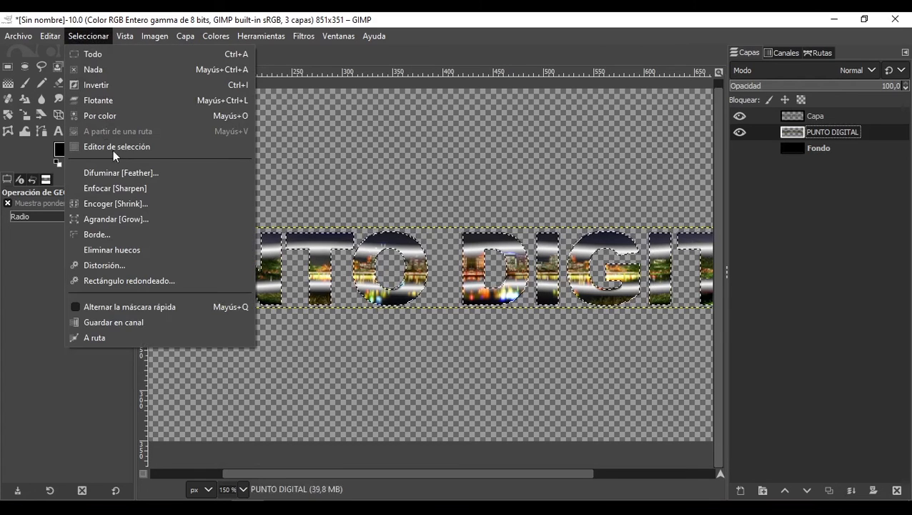
click(117, 219)
key(Return)
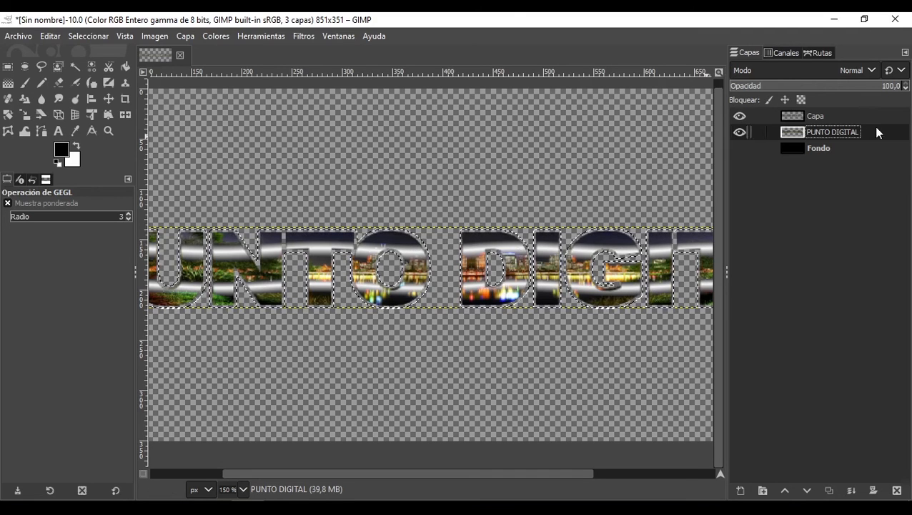
Step: Create a transparent 851 × 351 px layer and place it directly beneath the PUNTO DIGITAL layer
click(743, 491)
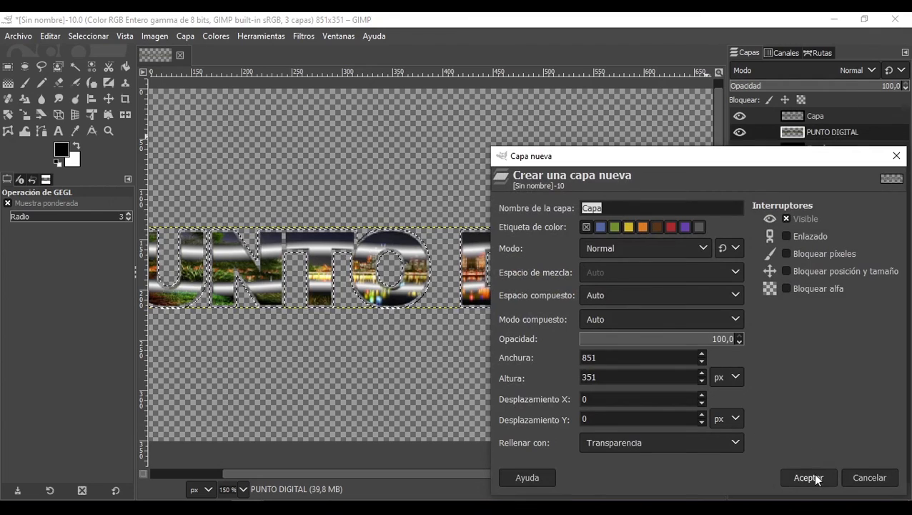
click(808, 478)
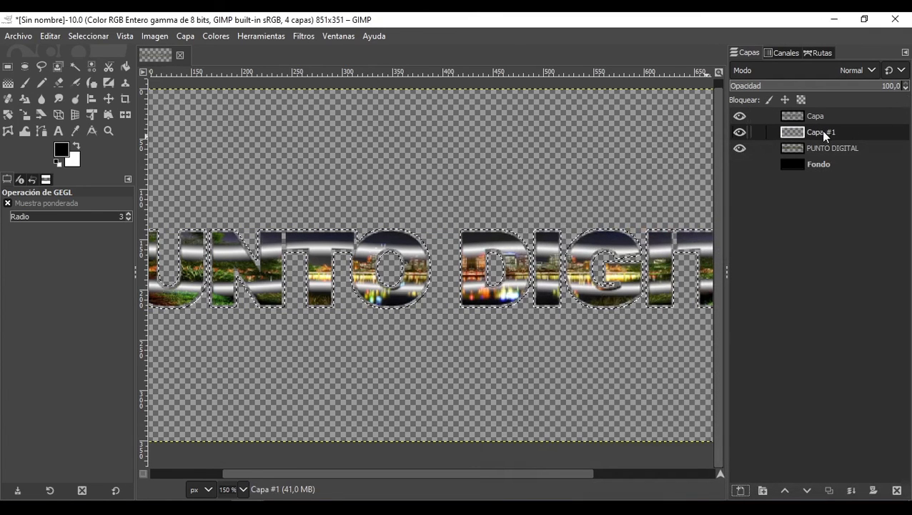
drag(824, 137, 809, 167)
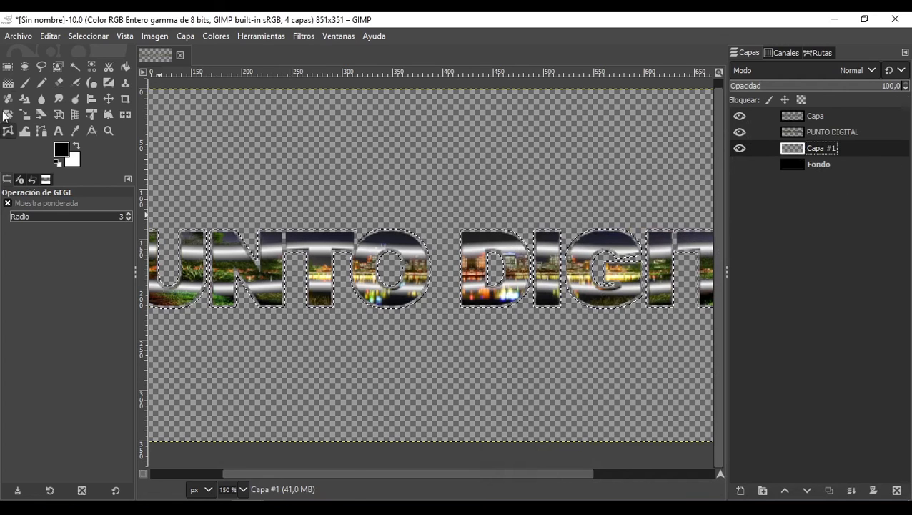
Step: Choose the Flare Rays Size 1 gradient for the Gradient tool
click(8, 83)
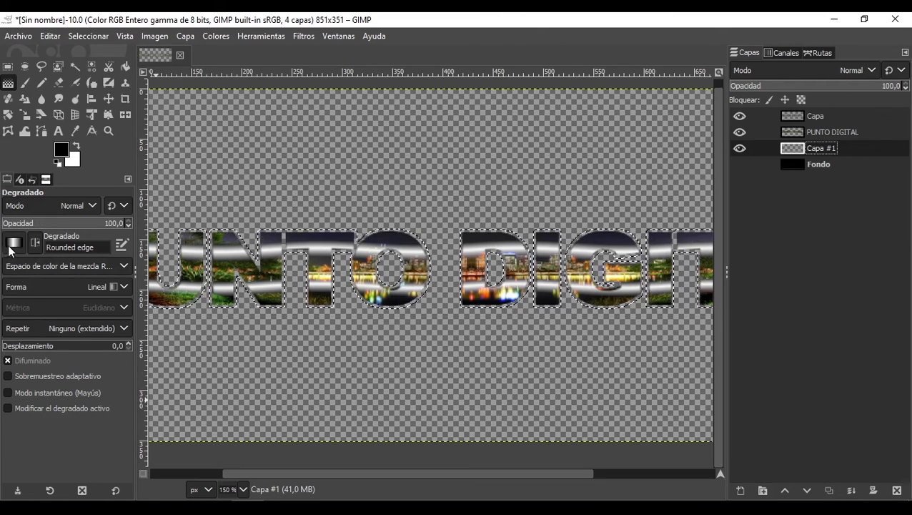
click(14, 243)
drag(115, 391, 118, 313)
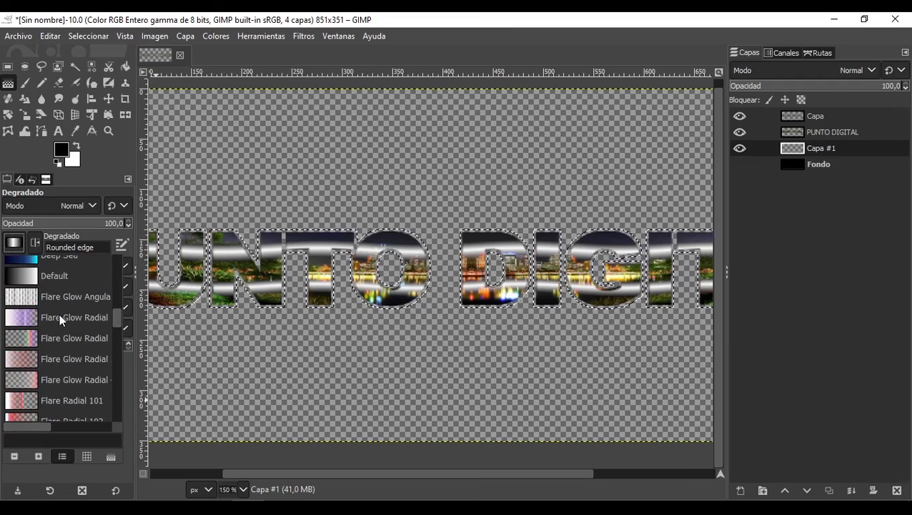
scroll(60, 314, down, 5)
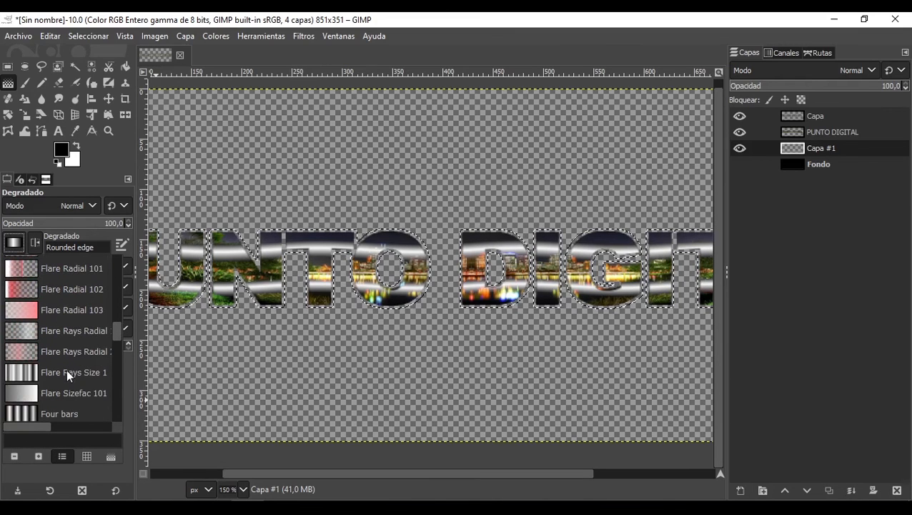
click(64, 369)
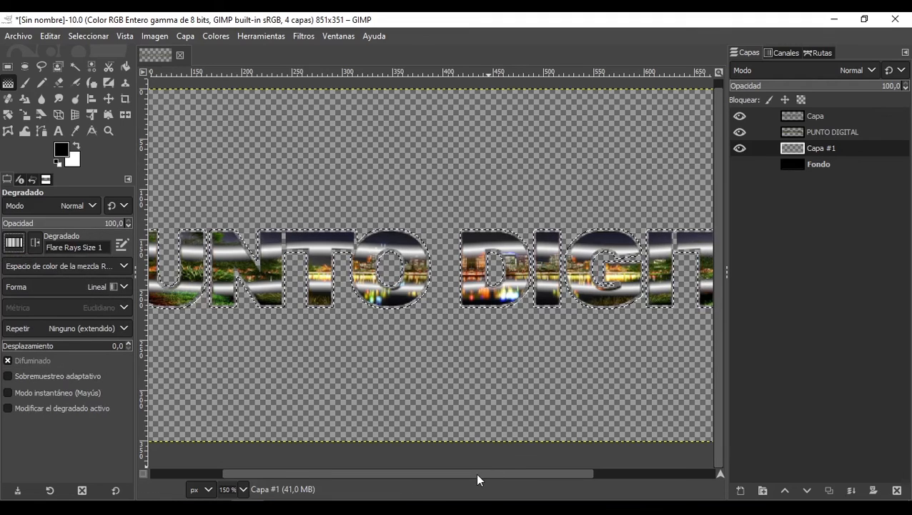
Step: Fill the enlarged letter selection on Capa #1 with a linear gradient about 780 px long, running horizontally from the P to the L
drag(475, 471, 389, 472)
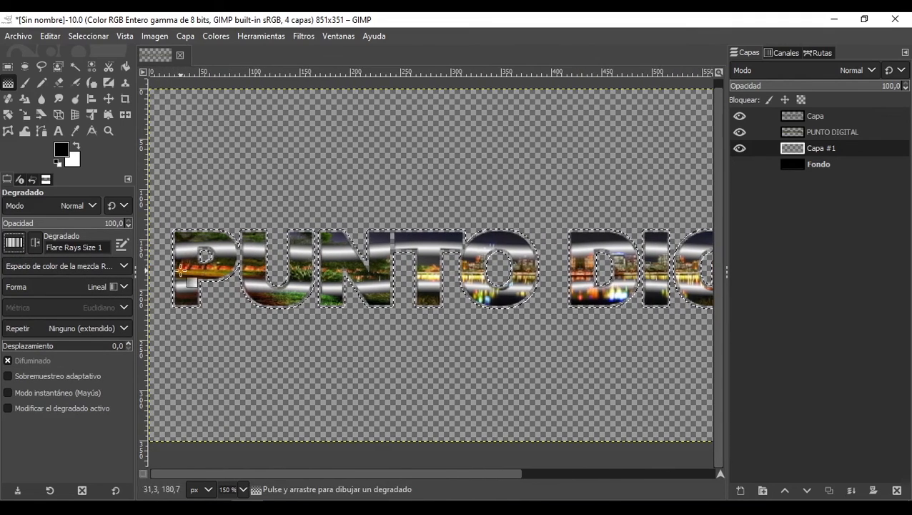
scroll(403, 463, up, 1)
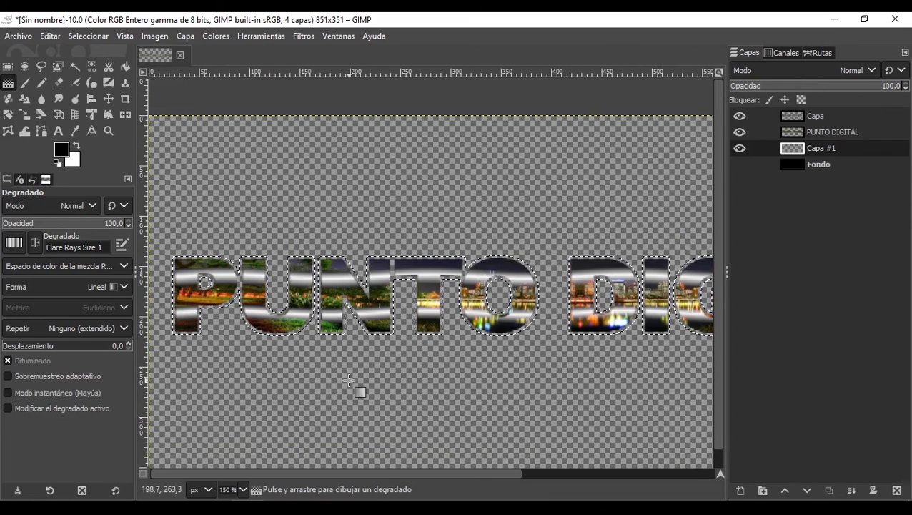
scroll(354, 383, down, 2)
scroll(391, 396, up, 1)
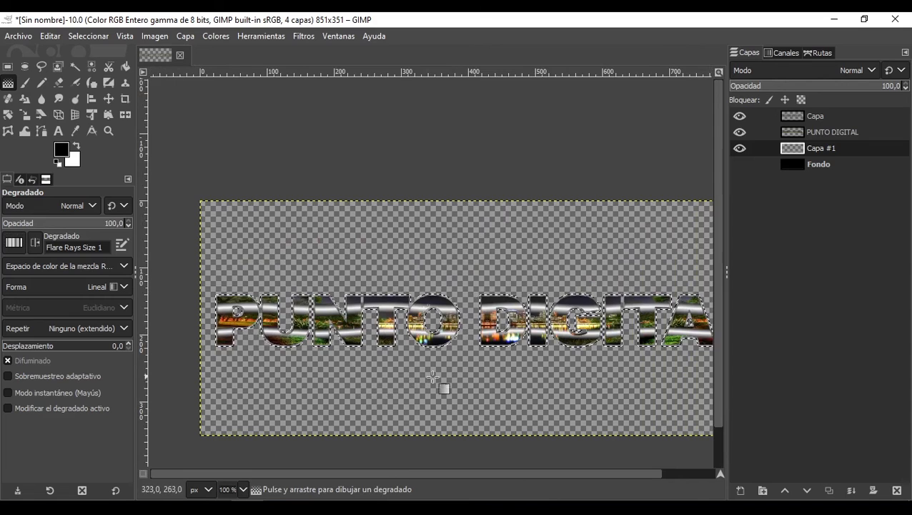
scroll(493, 389, down, 1)
scroll(558, 402, up, 1)
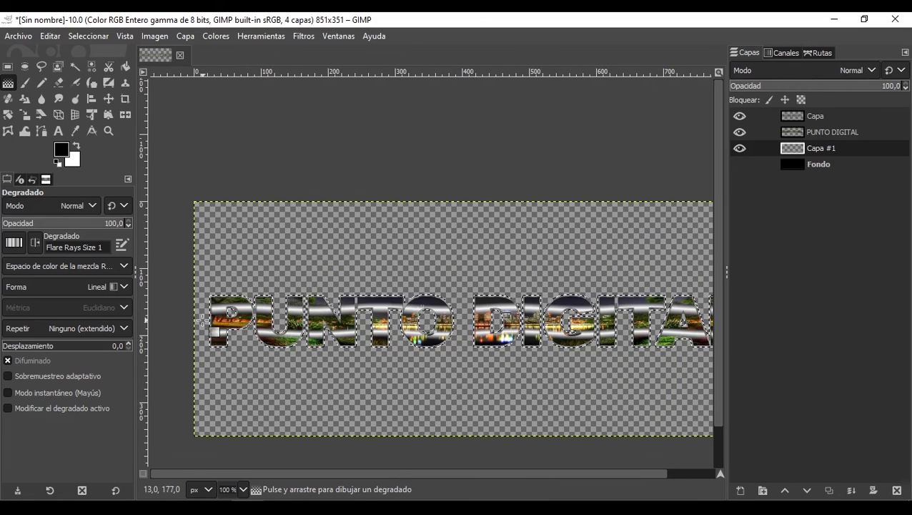
drag(204, 320, 722, 316)
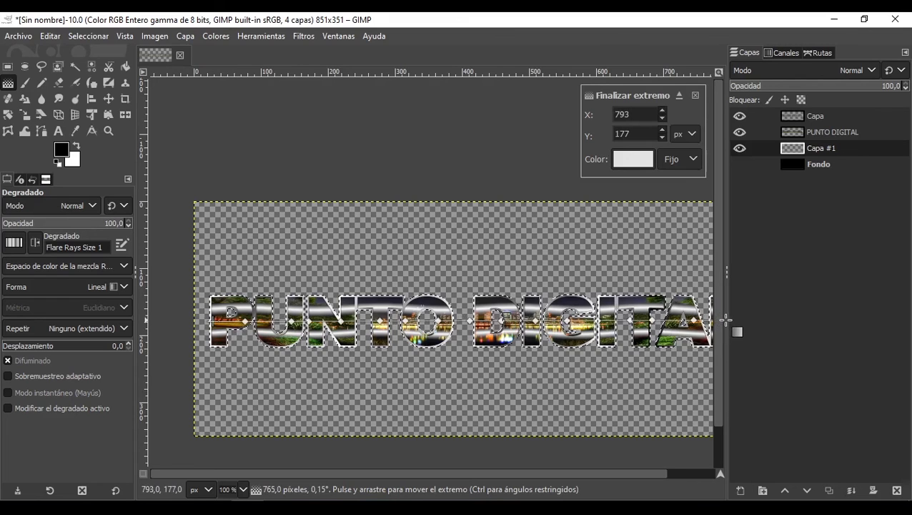
drag(726, 320, 803, 321)
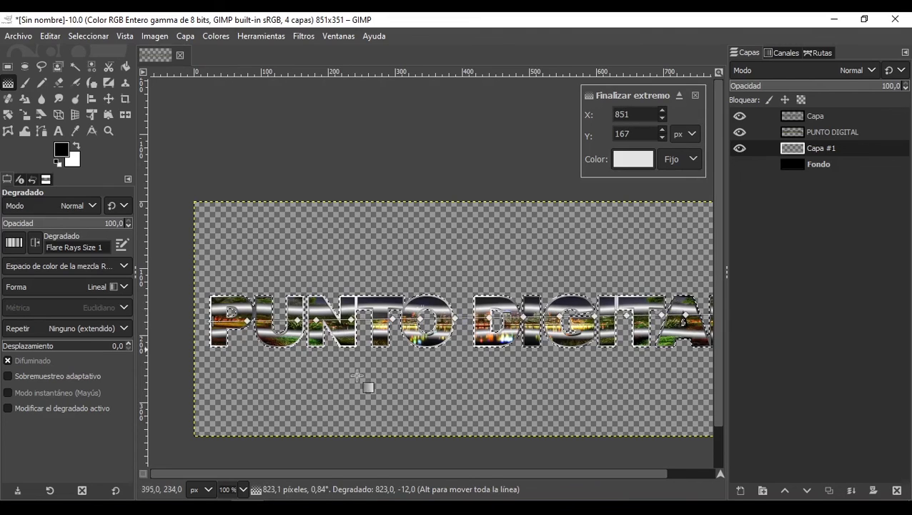
scroll(429, 386, down, 3)
scroll(468, 386, up, 2)
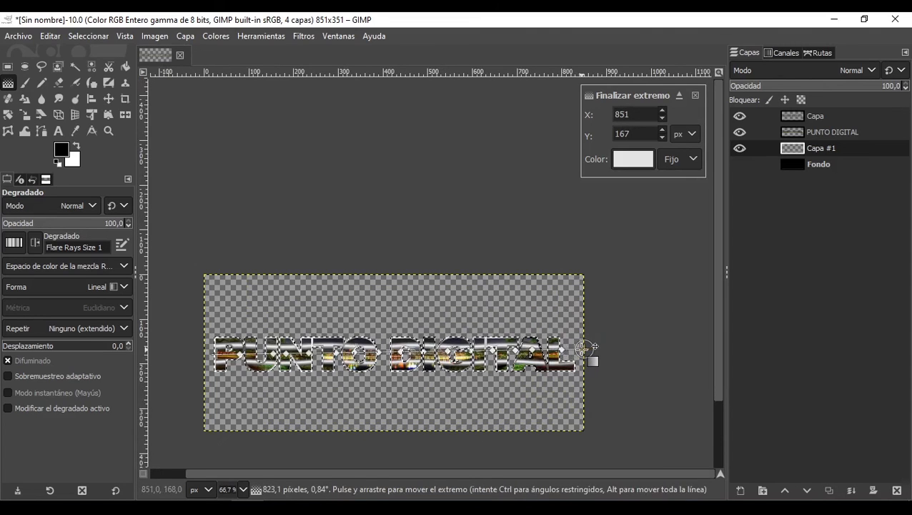
drag(583, 348, 573, 352)
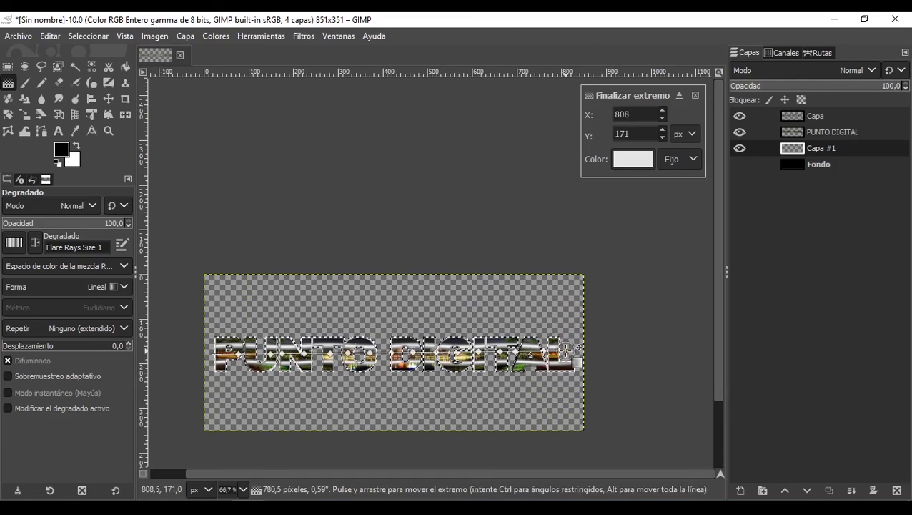
scroll(397, 351, up, 1)
key(Return)
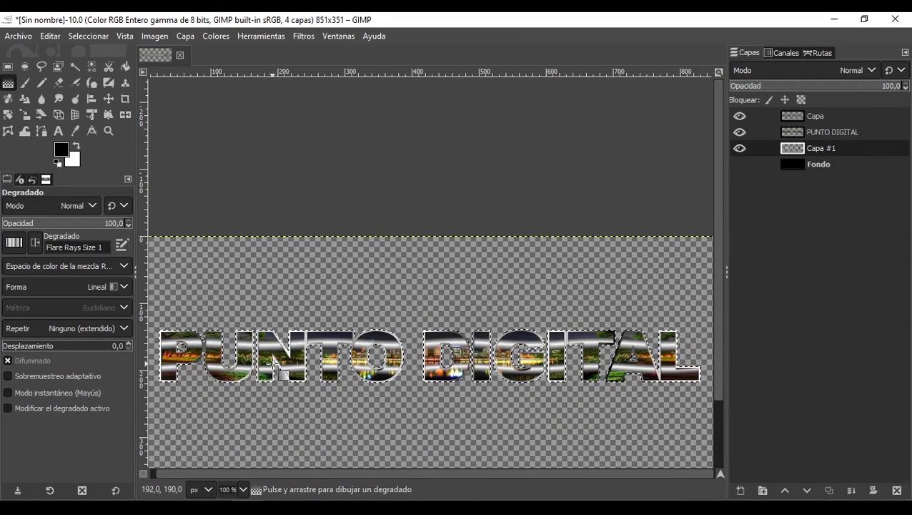
Step: Show the black Fondo layer and inspect the metallic outline of the letters against it
click(740, 165)
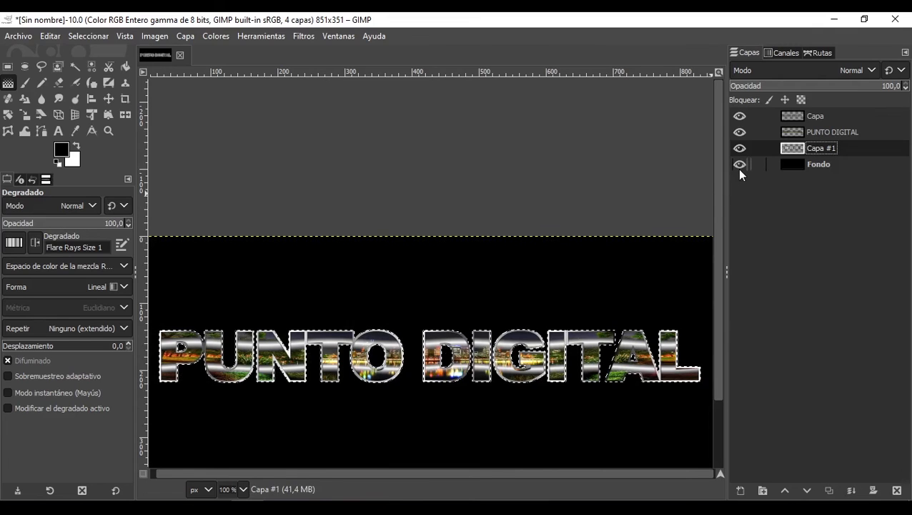
scroll(387, 416, down, 1)
scroll(363, 421, up, 1)
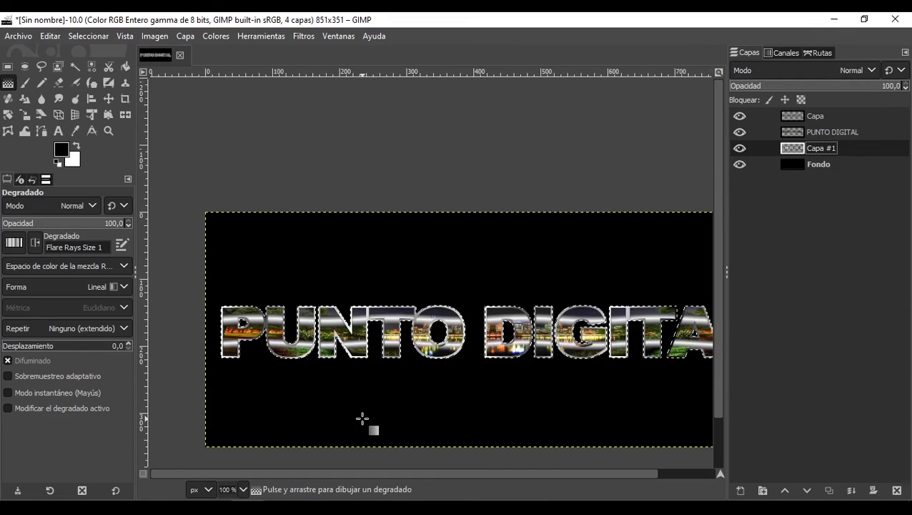
scroll(490, 308, up, 3)
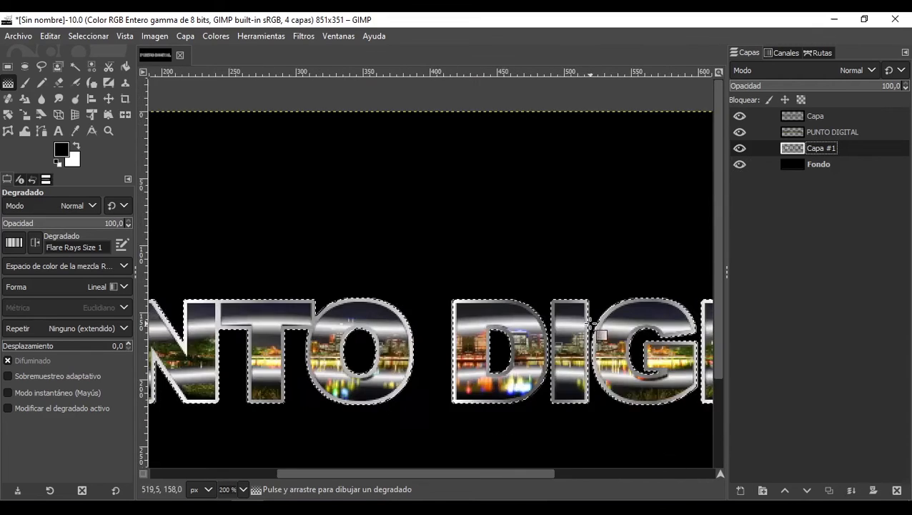
scroll(349, 366, down, 3)
scroll(348, 367, down, 1)
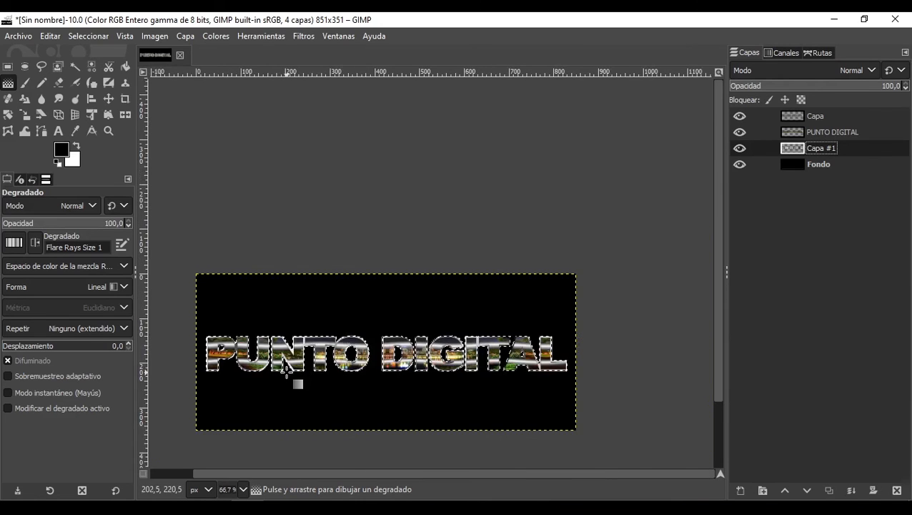
scroll(286, 371, up, 1)
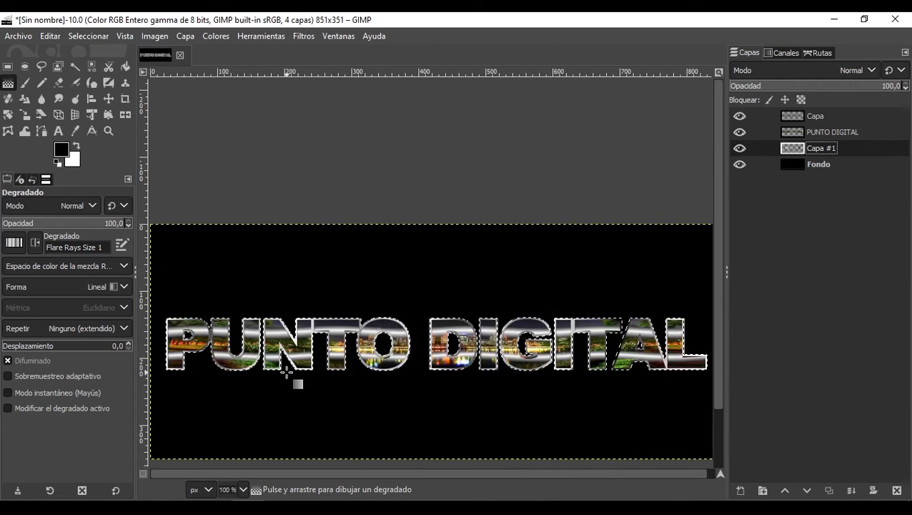
Step: Merge the Capa layer down into PUNTO DIGITAL, and merge that result down into Capa #1
click(821, 116)
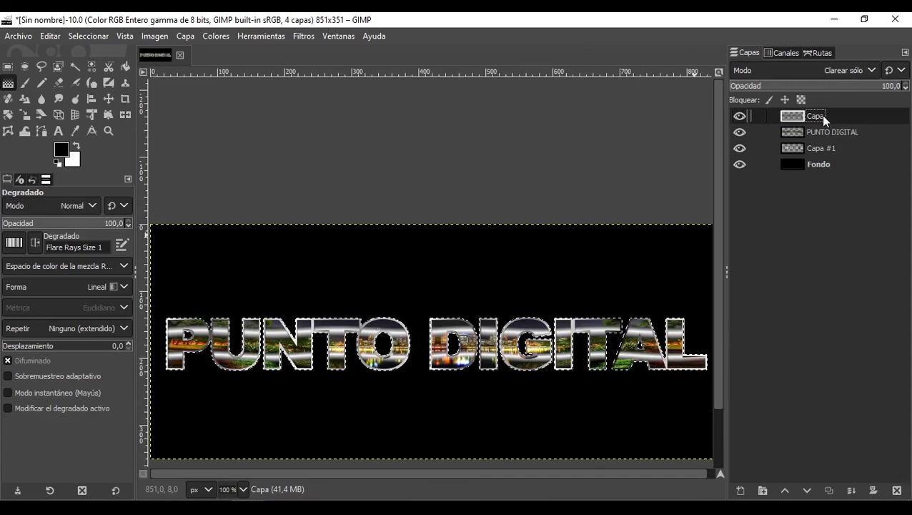
right_click(820, 115)
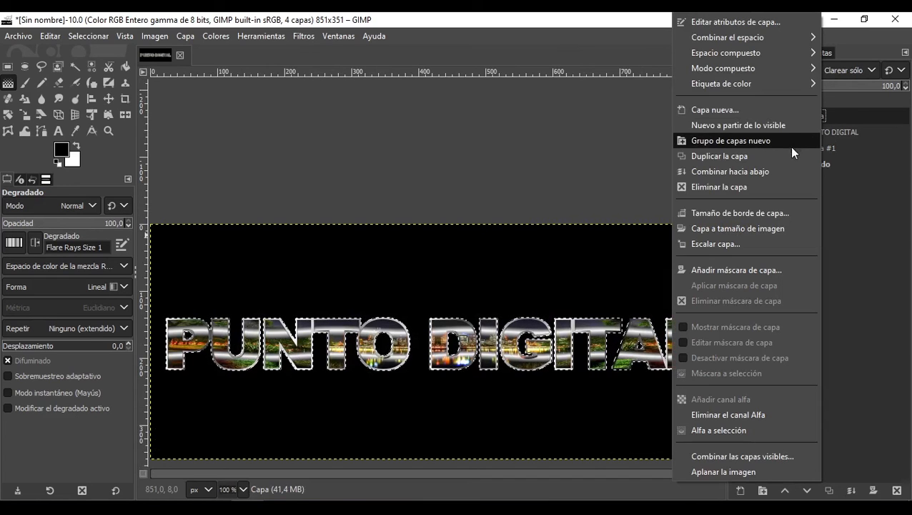
click(772, 172)
right_click(825, 119)
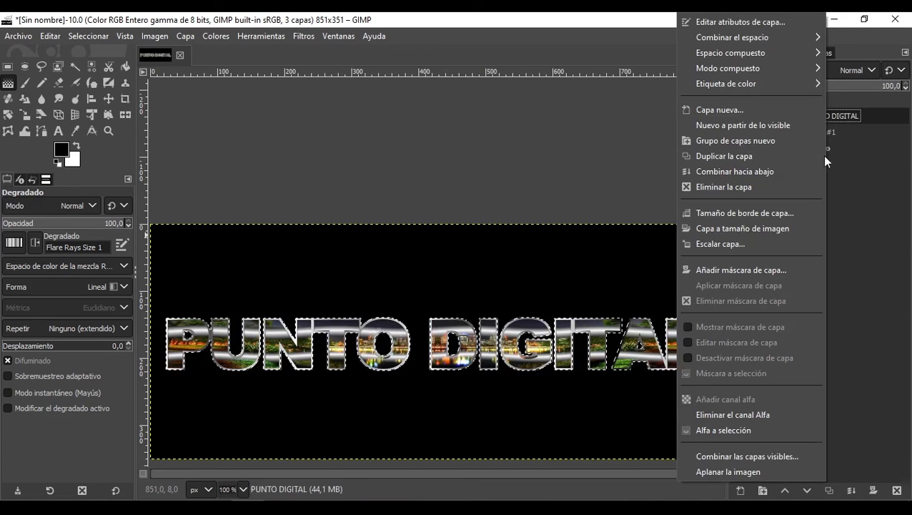
click(791, 173)
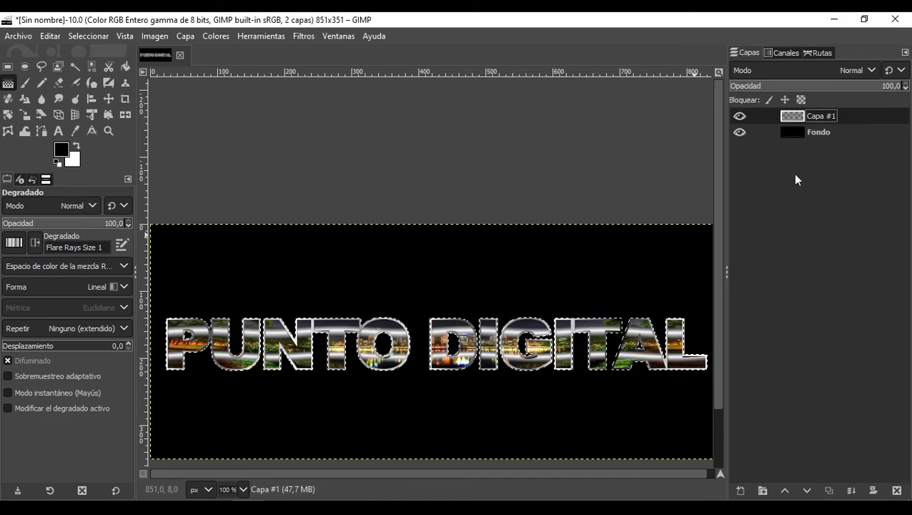
Step: Duplicate the merged Capa #1 layer and make the original beneath the copy active
right_click(821, 118)
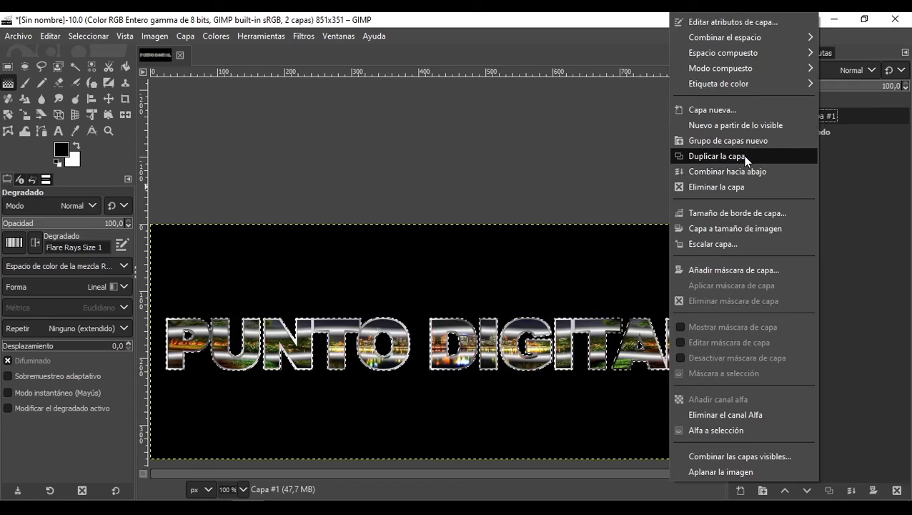
click(745, 159)
click(813, 136)
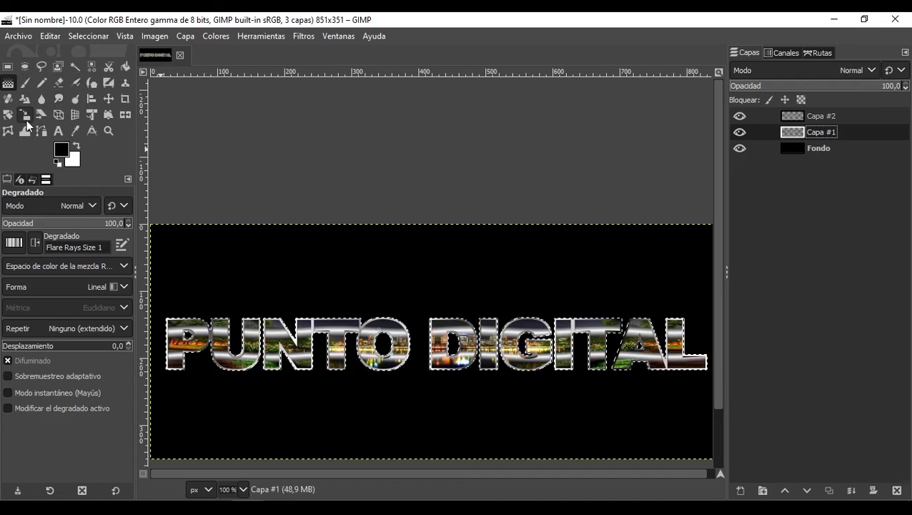
Step: Clear the letter selection and flip the whole Capa #1 layer vertically
click(126, 122)
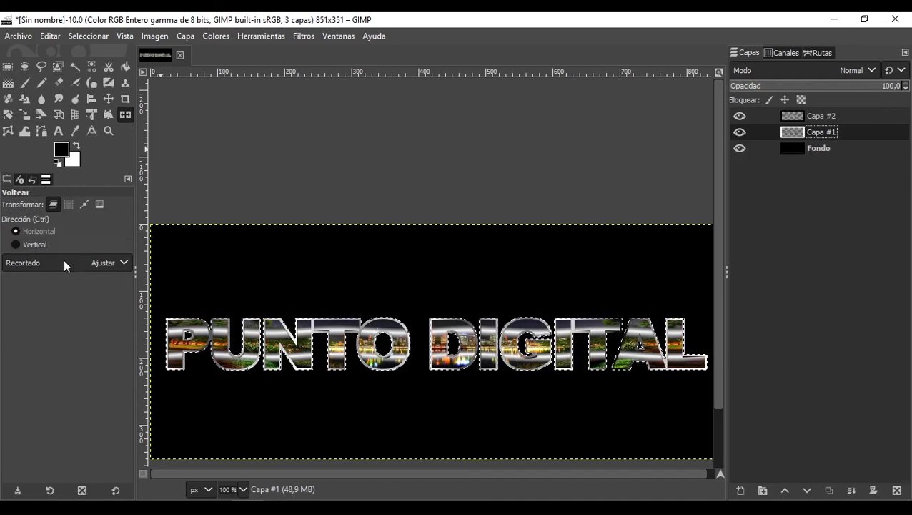
click(25, 243)
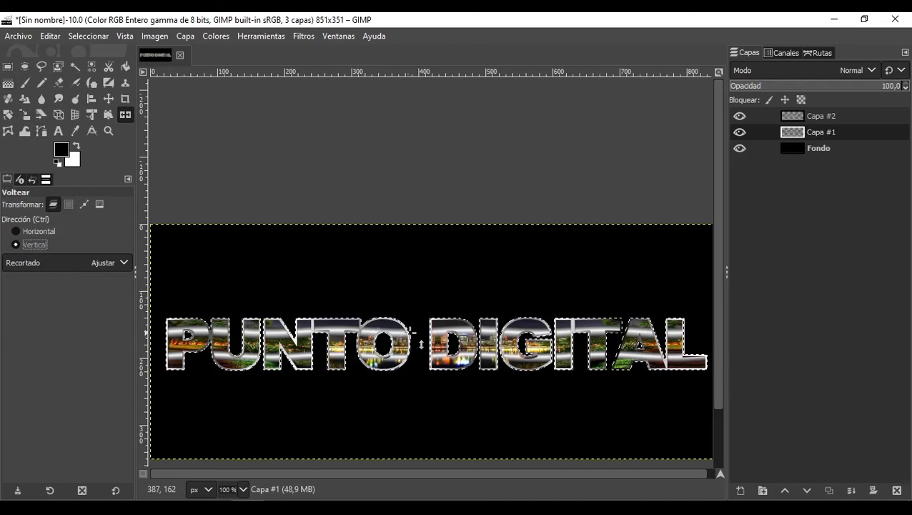
click(411, 346)
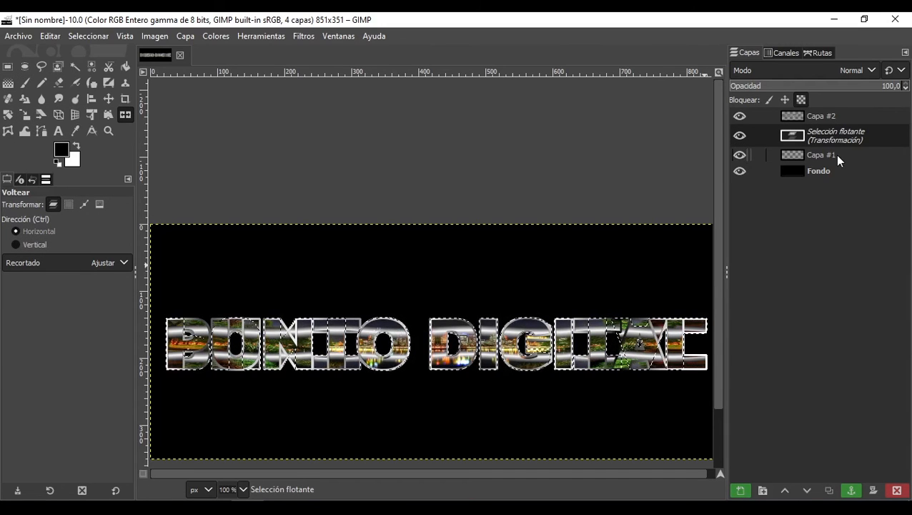
key(ctrl+h)
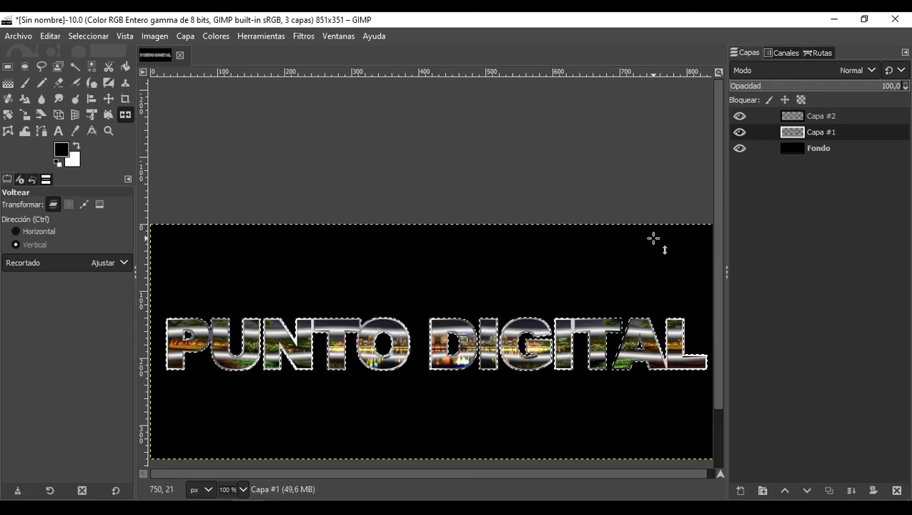
key(shift+ctrl+a)
click(560, 345)
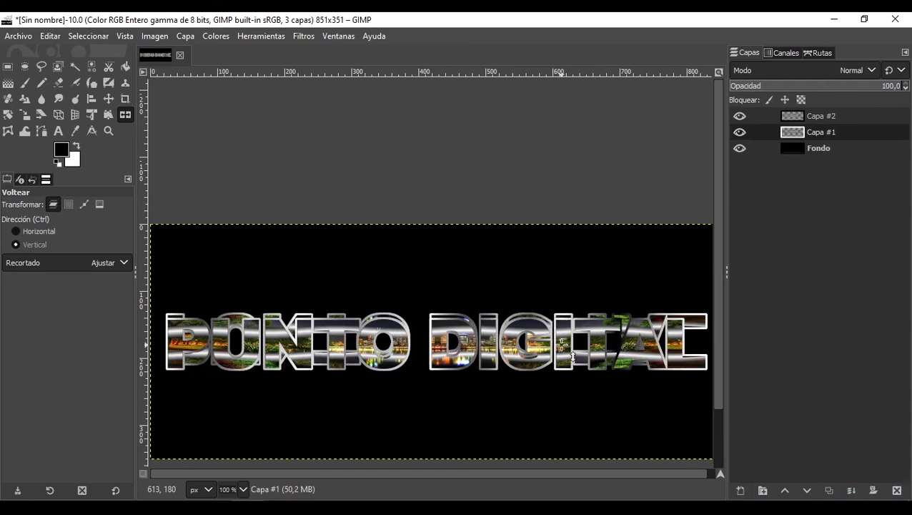
Step: Move the flipped Capa #1 layer straight down so its letters mirror PUNTO DIGITAL directly beneath the original baseline
click(109, 99)
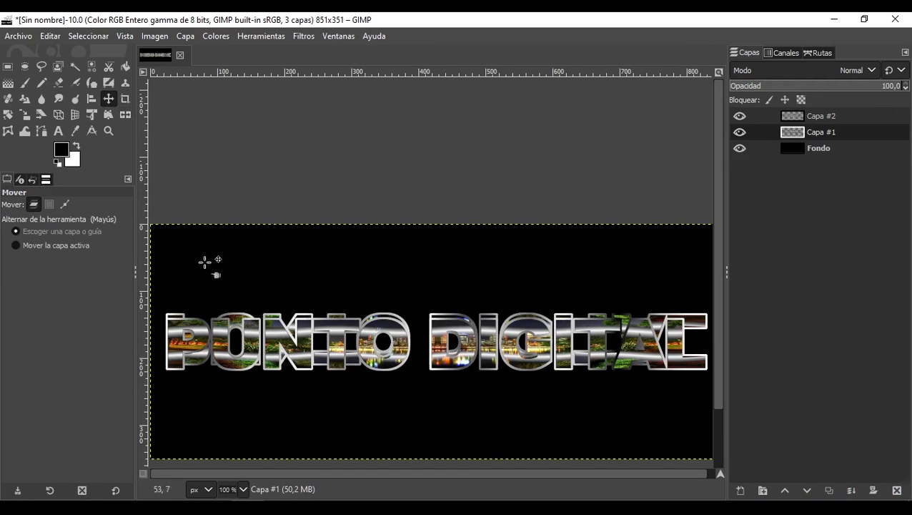
click(740, 117)
drag(462, 334, 462, 370)
click(740, 116)
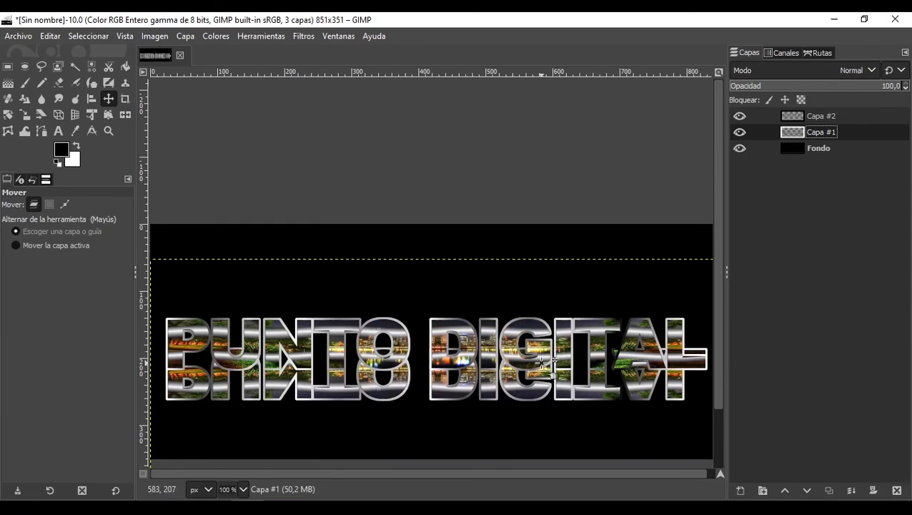
drag(535, 405, 538, 426)
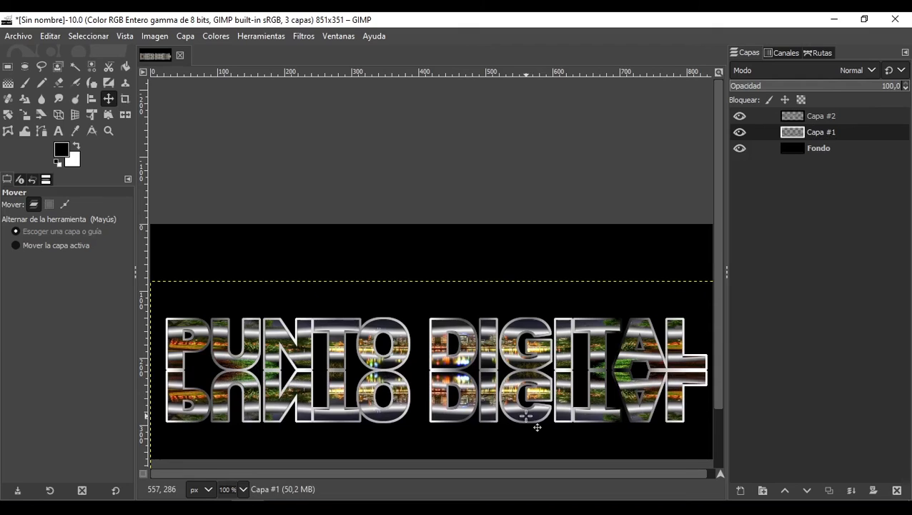
drag(525, 390, 529, 384)
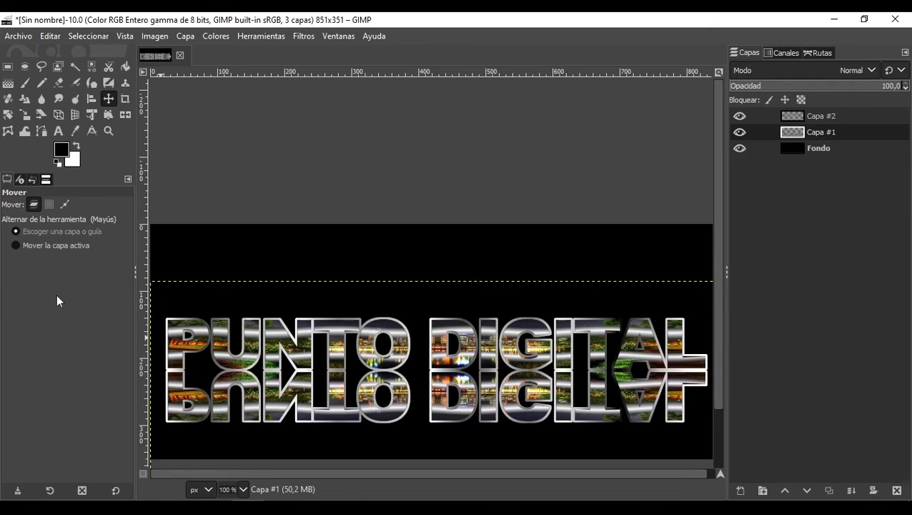
Step: Draw a linear foreground-to-transparent gradient in black on Capa #1, from just below the reflection up to about X 402, Y 163
click(7, 82)
click(15, 243)
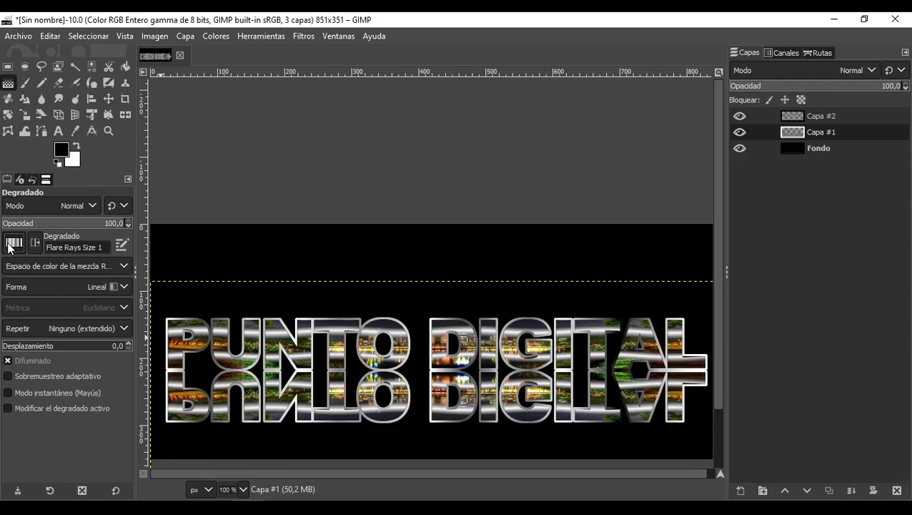
scroll(115, 274, up, 10)
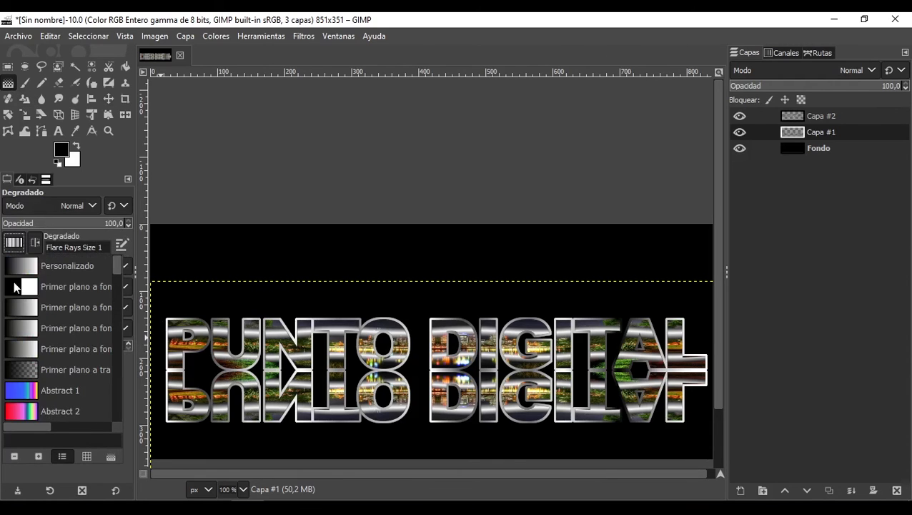
click(59, 310)
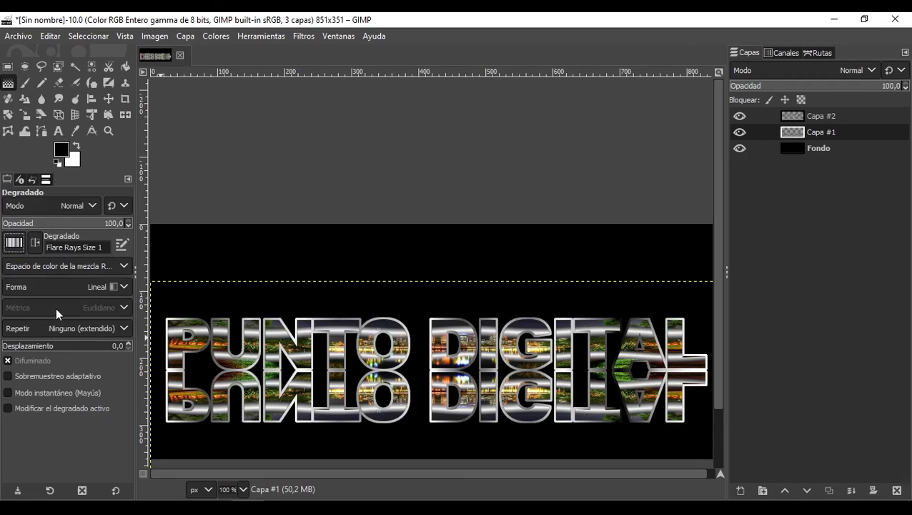
click(16, 243)
click(55, 371)
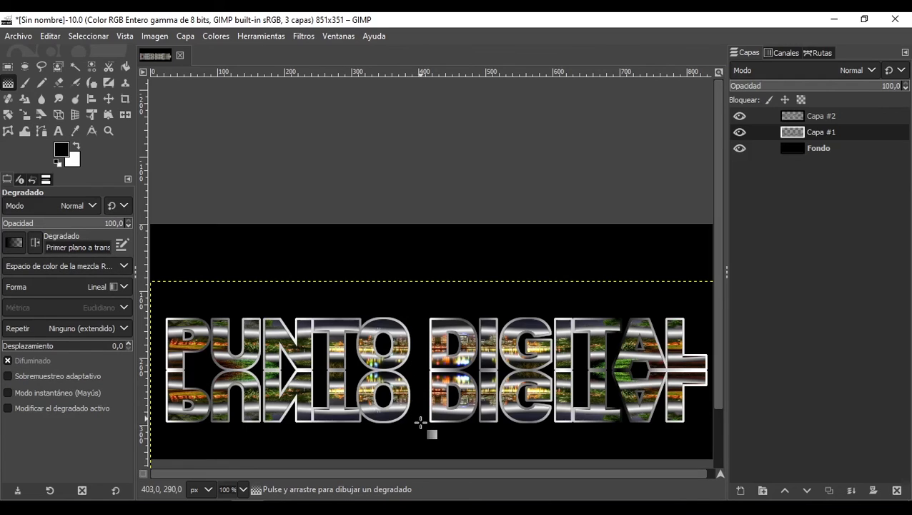
drag(420, 431, 420, 332)
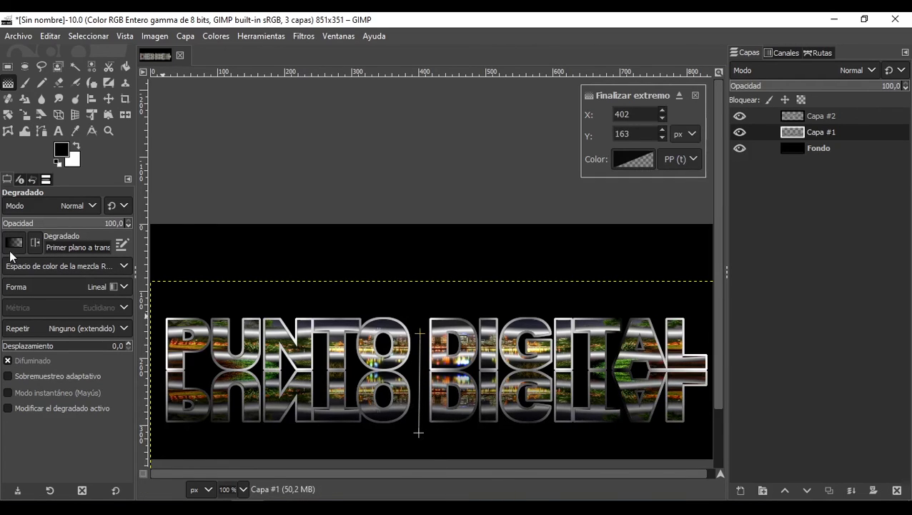
Step: Adjust the gradient's start to about X 403, Y 277 and its end to about X 405, Y -127, and apply it
click(13, 243)
click(13, 244)
click(12, 246)
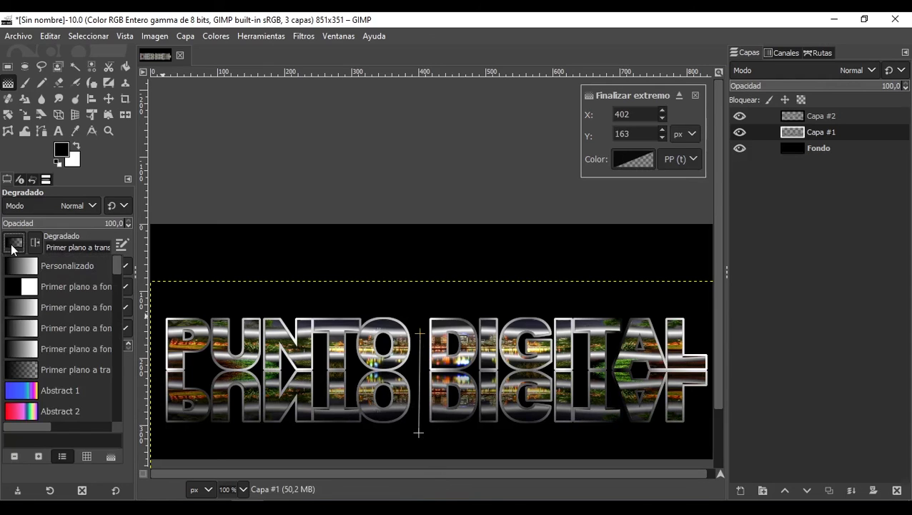
click(13, 246)
drag(419, 432, 421, 408)
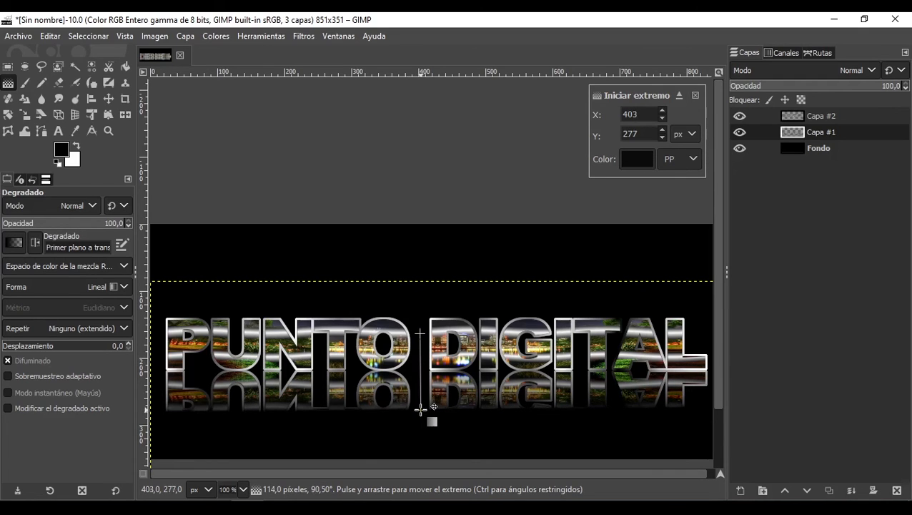
drag(422, 332, 422, 139)
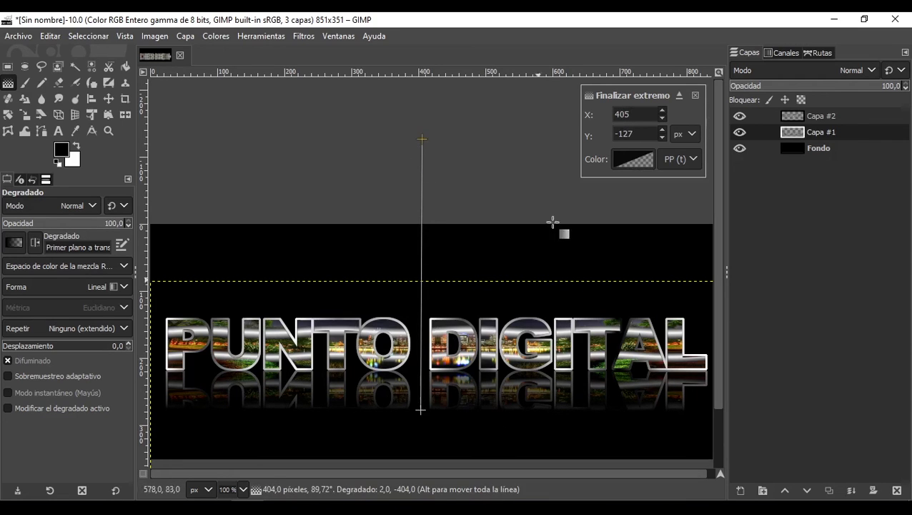
key(Return)
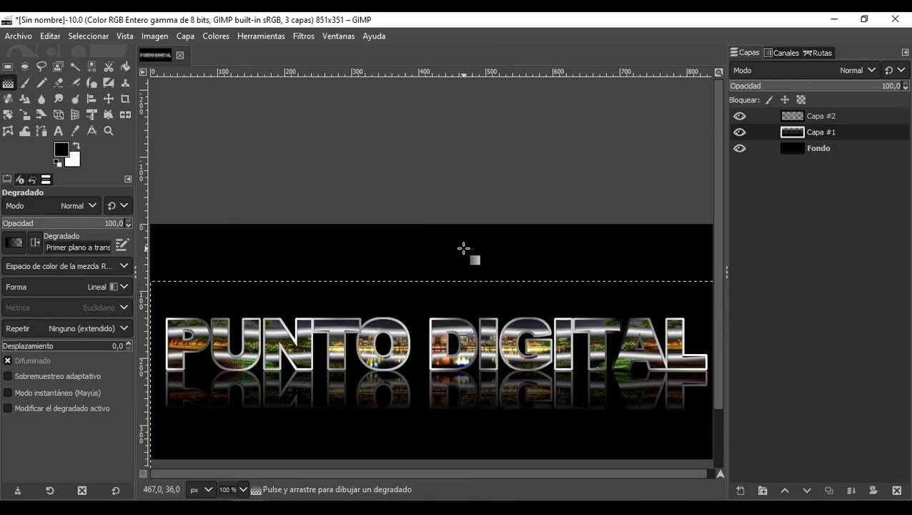
Step: Examine the PUNTO DIGITAL lettering and its faded reflection, both in the whole image and close up
scroll(533, 397, down, 3)
scroll(487, 403, up, 3)
scroll(470, 388, down, 3)
scroll(580, 371, up, 1)
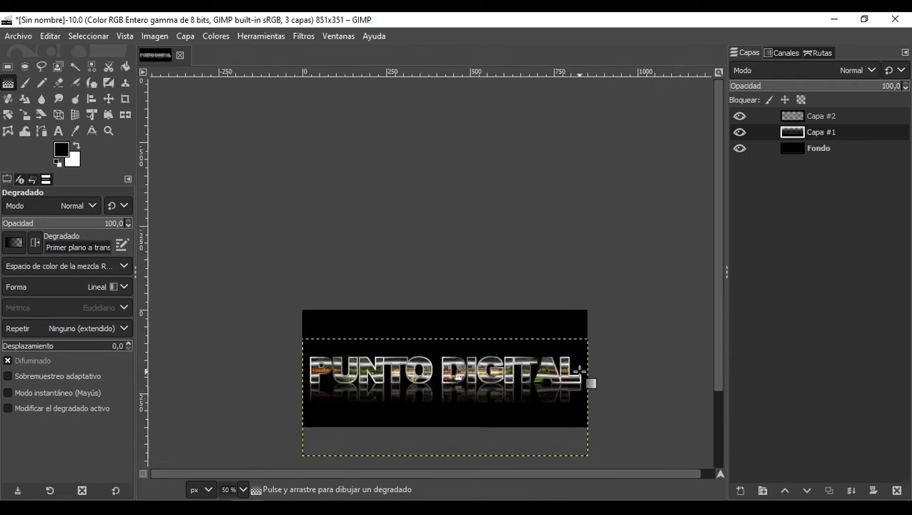
scroll(580, 371, up, 2)
scroll(346, 363, down, 2)
scroll(269, 362, up, 2)
scroll(292, 379, down, 1)
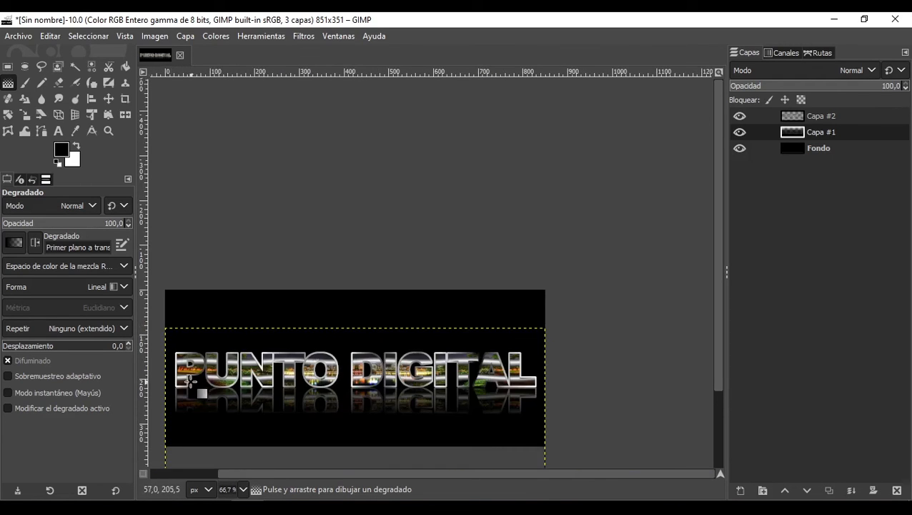
scroll(190, 382, down, 1)
scroll(195, 389, up, 2)
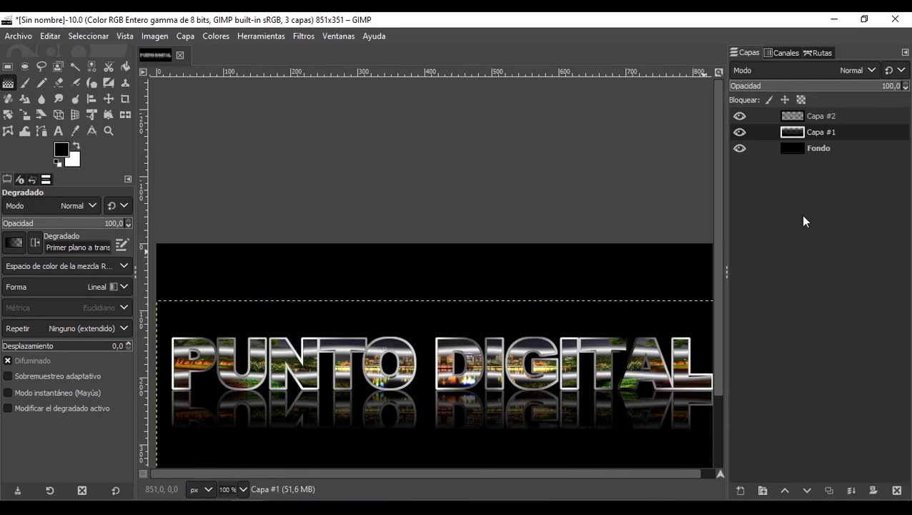